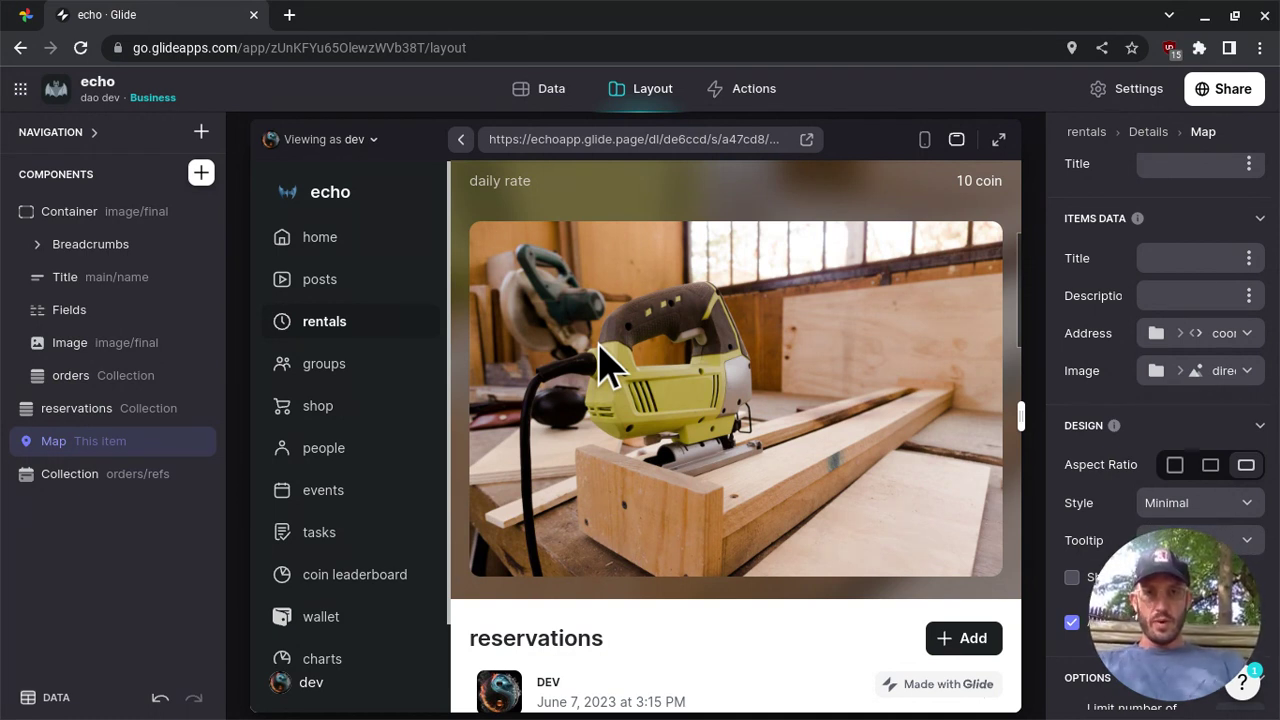
Disable scroll-wheel zoom and enable navigation controls for the map on the power saw rental's details screen
scroll(600, 360, down, 5)
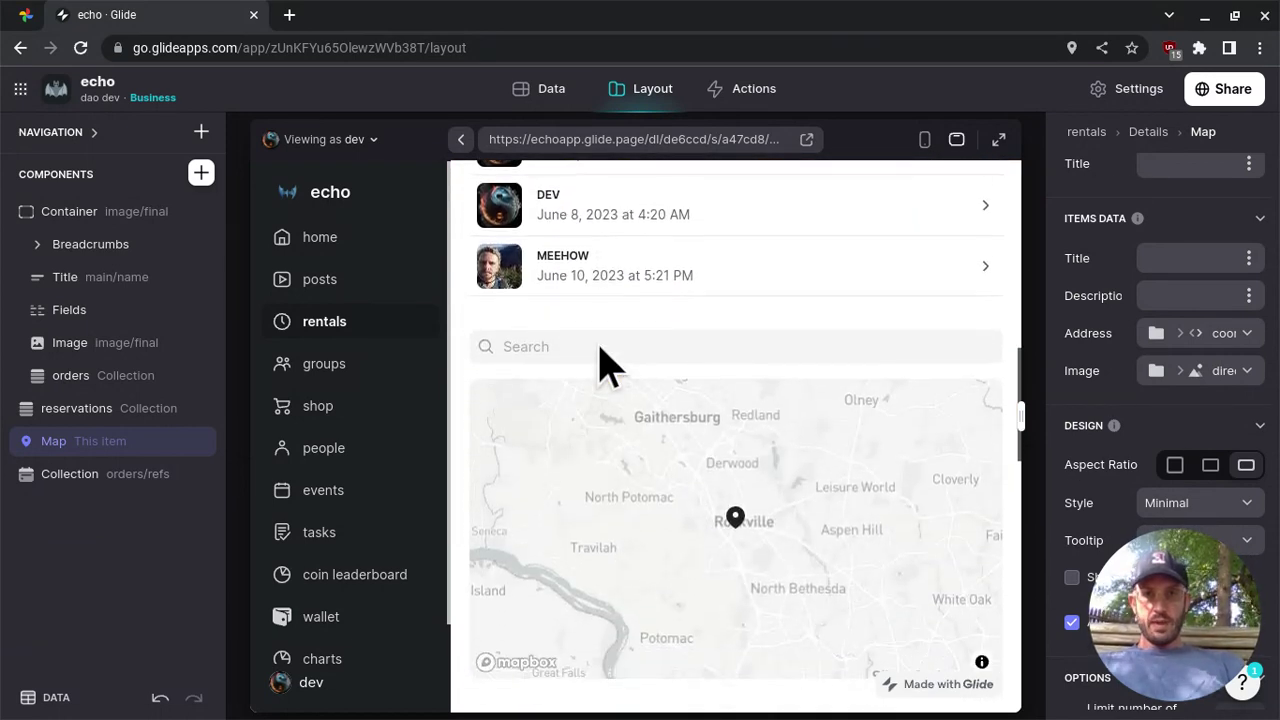
scroll(600, 360, down, 5)
scroll(600, 360, up, 10)
scroll(600, 365, down, 5)
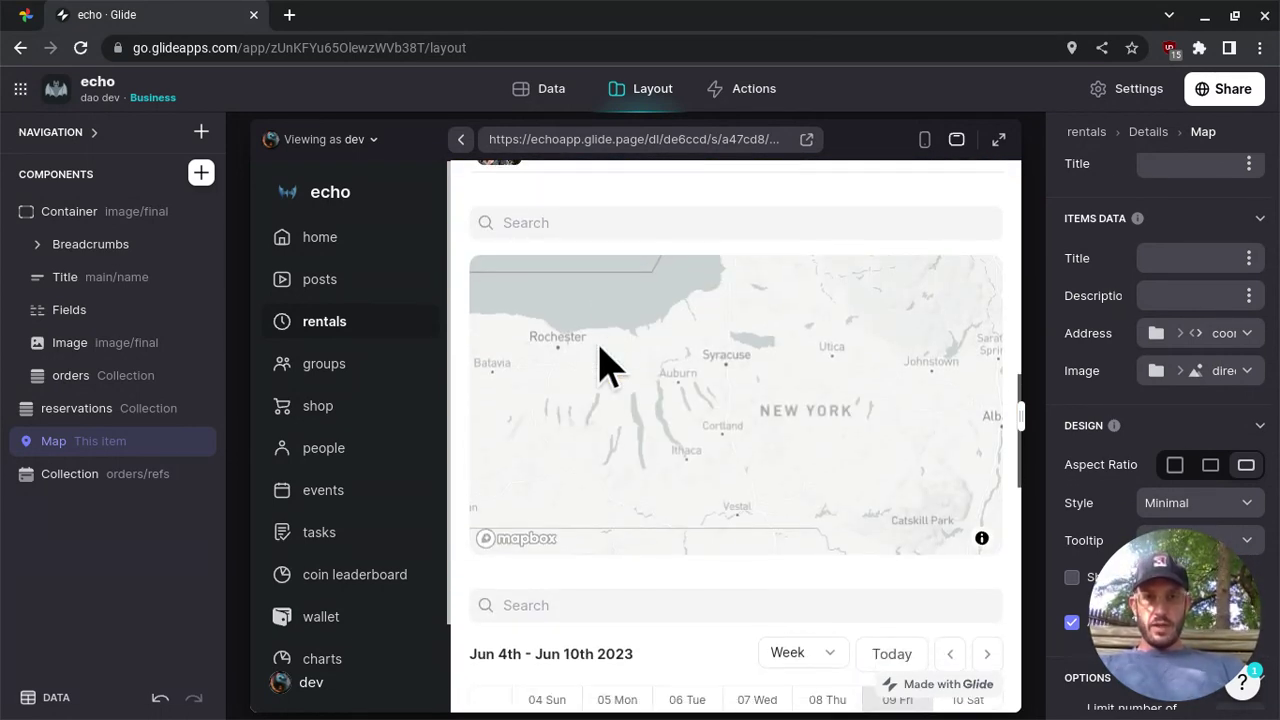
scroll(686, 378, down, 4)
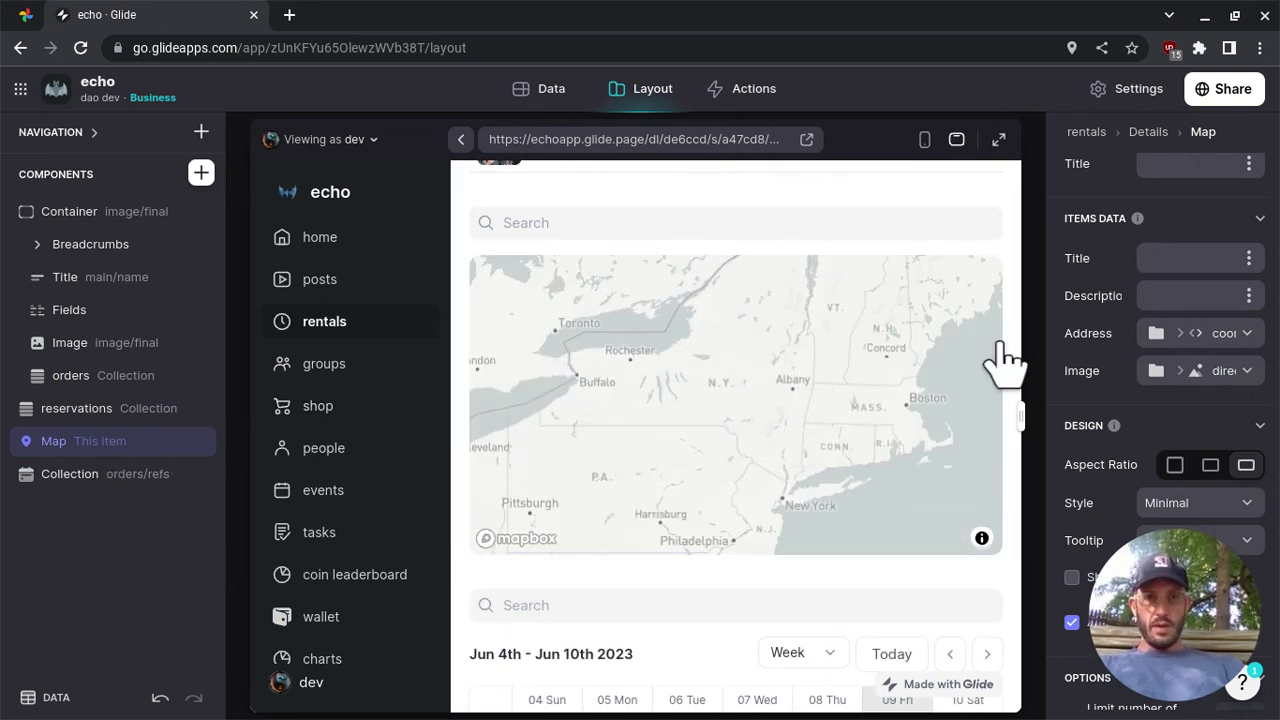
scroll(1071, 363, down, 2)
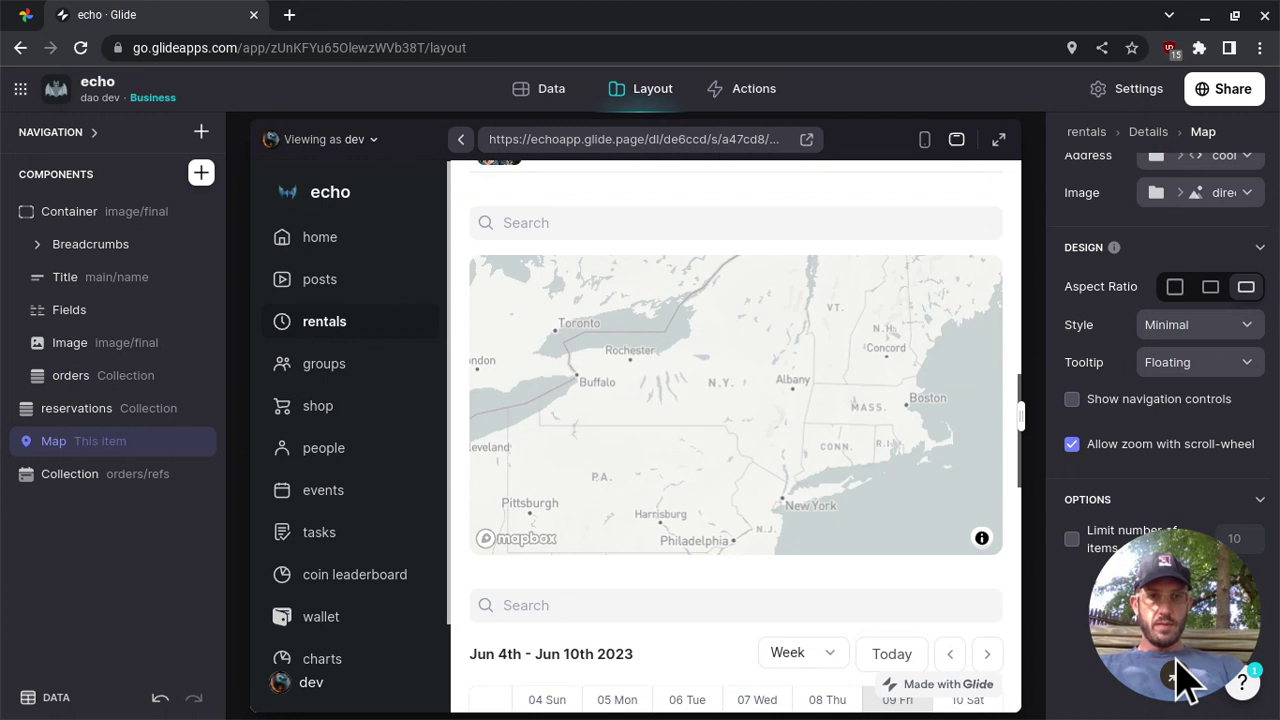
click(1160, 443)
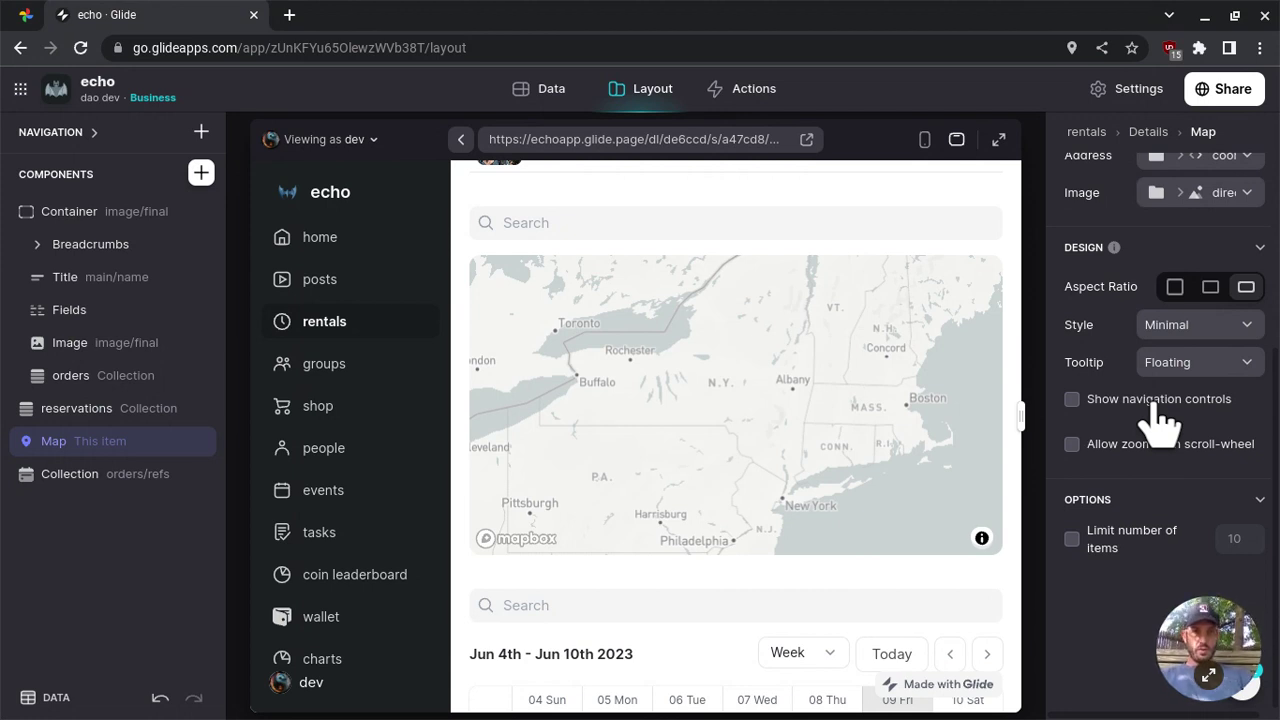
click(1160, 418)
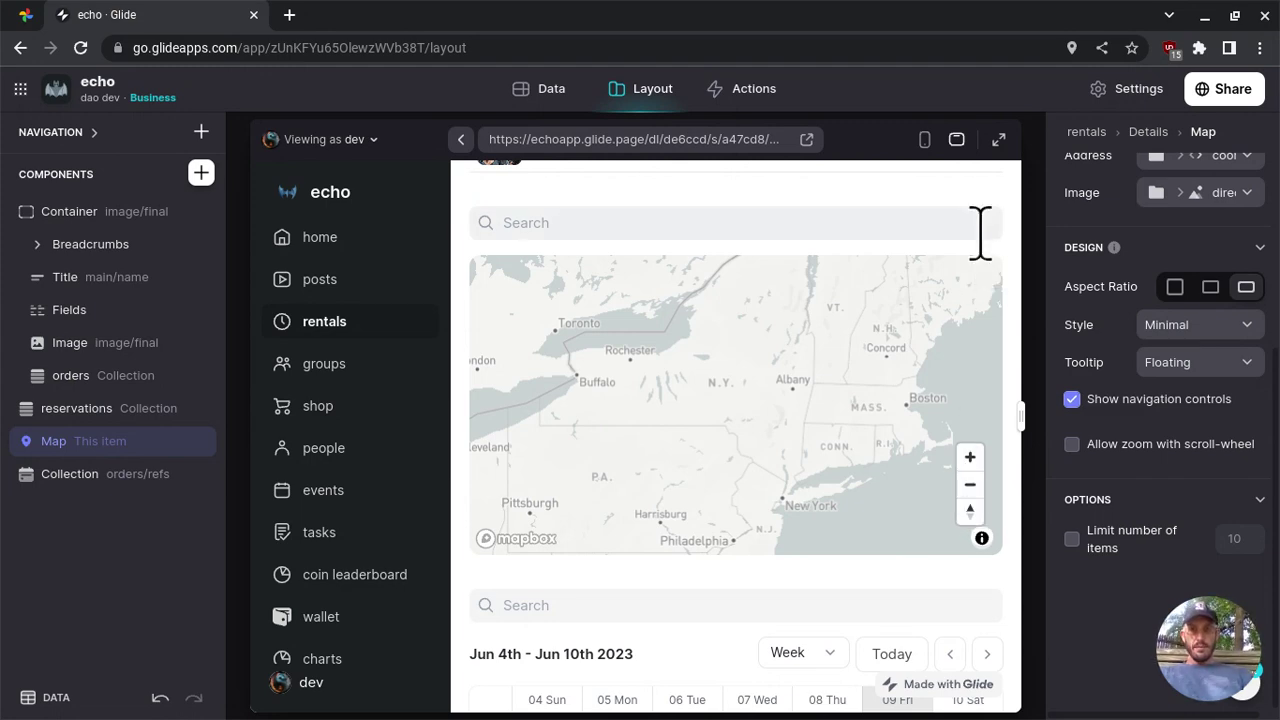
Return to the rentals overview and open the wine glasses rental's details
scroll(980, 233, up, 10)
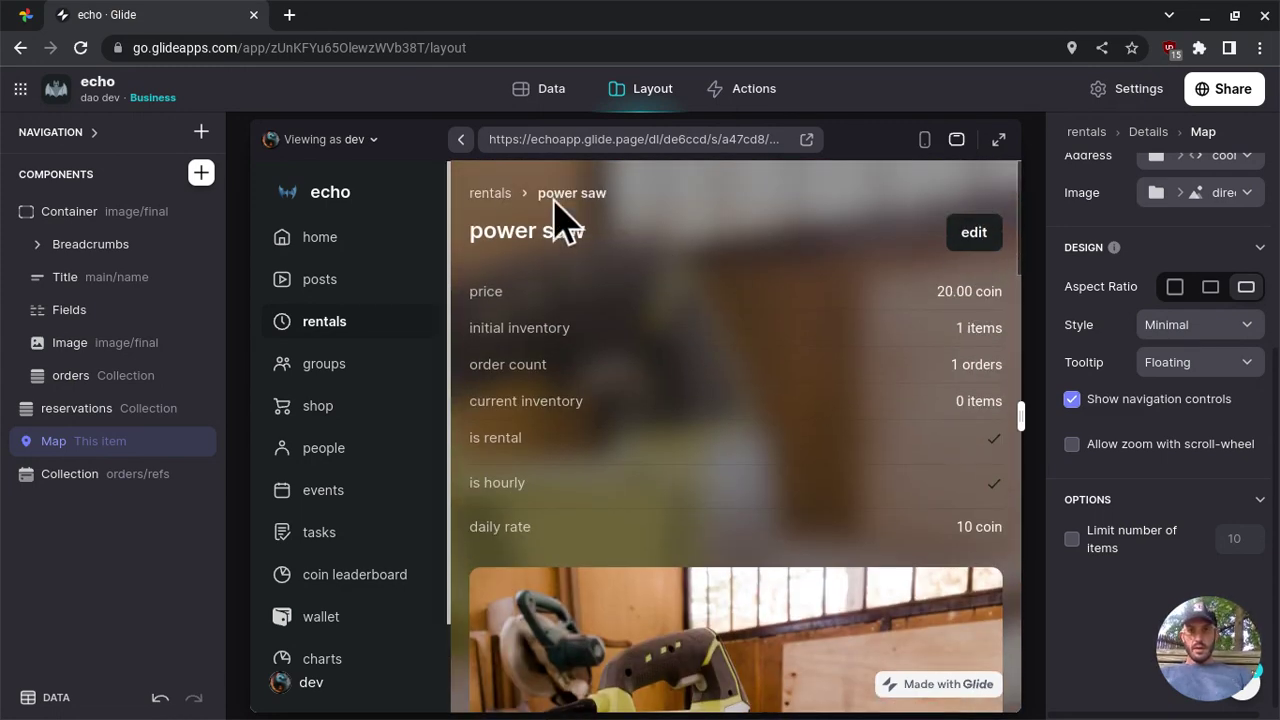
click(492, 200)
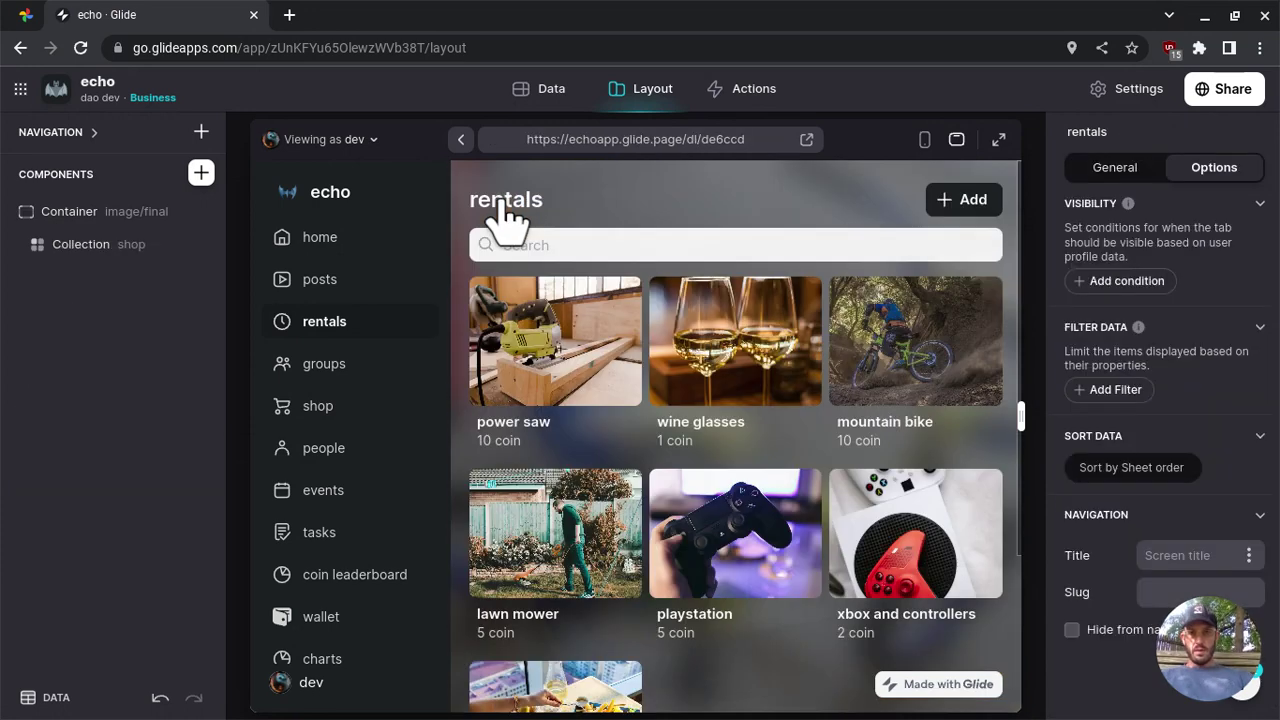
click(719, 345)
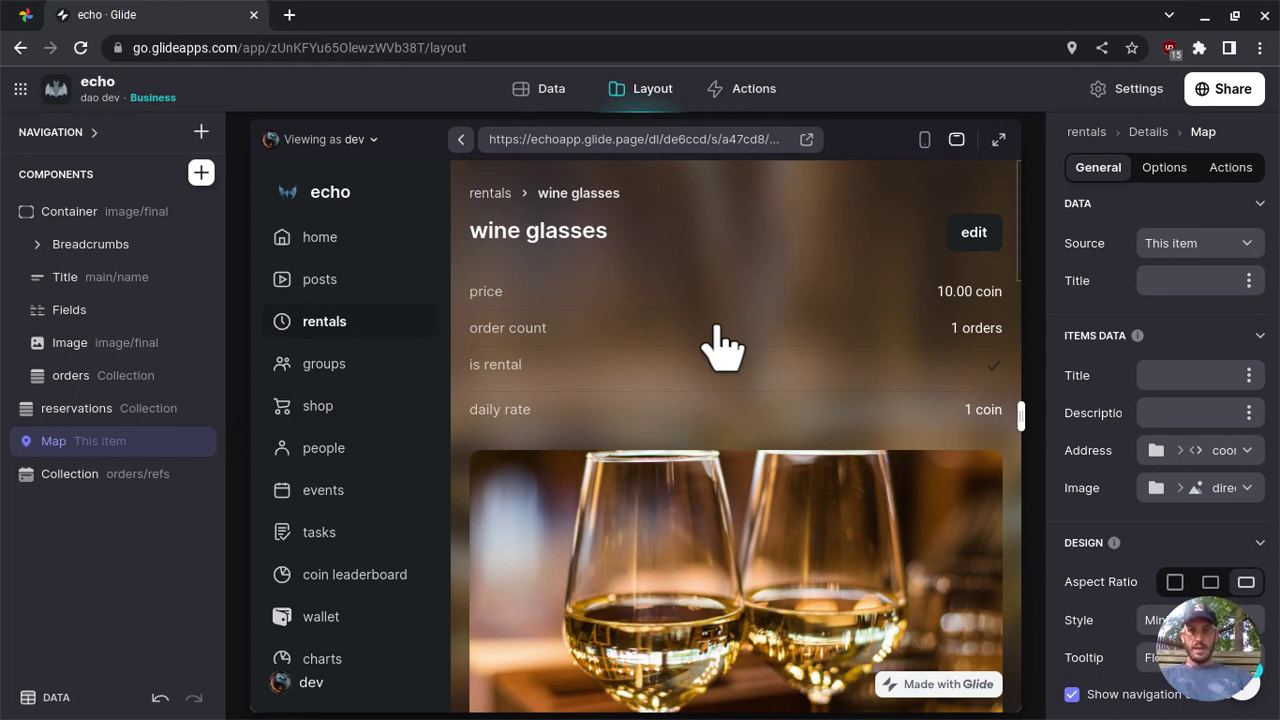
scroll(719, 345, down, 3)
scroll(719, 345, up, 3)
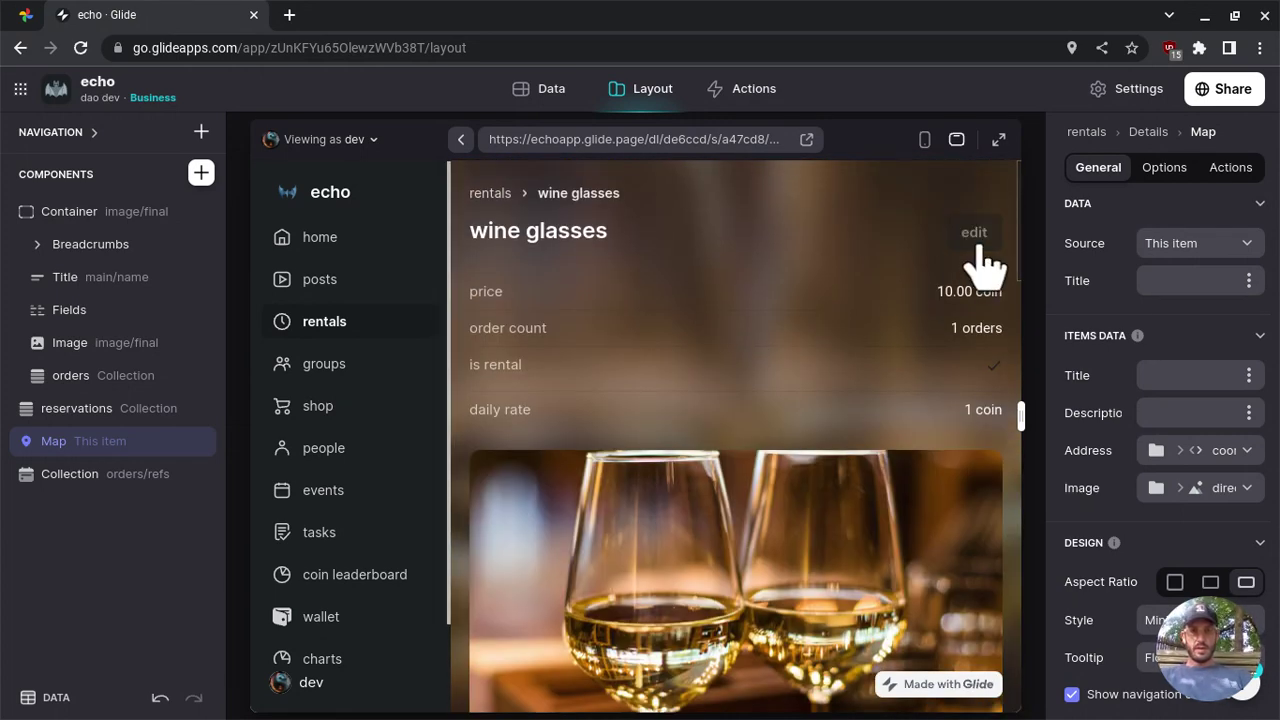
Edit the wine glasses rental, setting its location to "gaithersburg, md", and submit the form
click(975, 240)
click(688, 316)
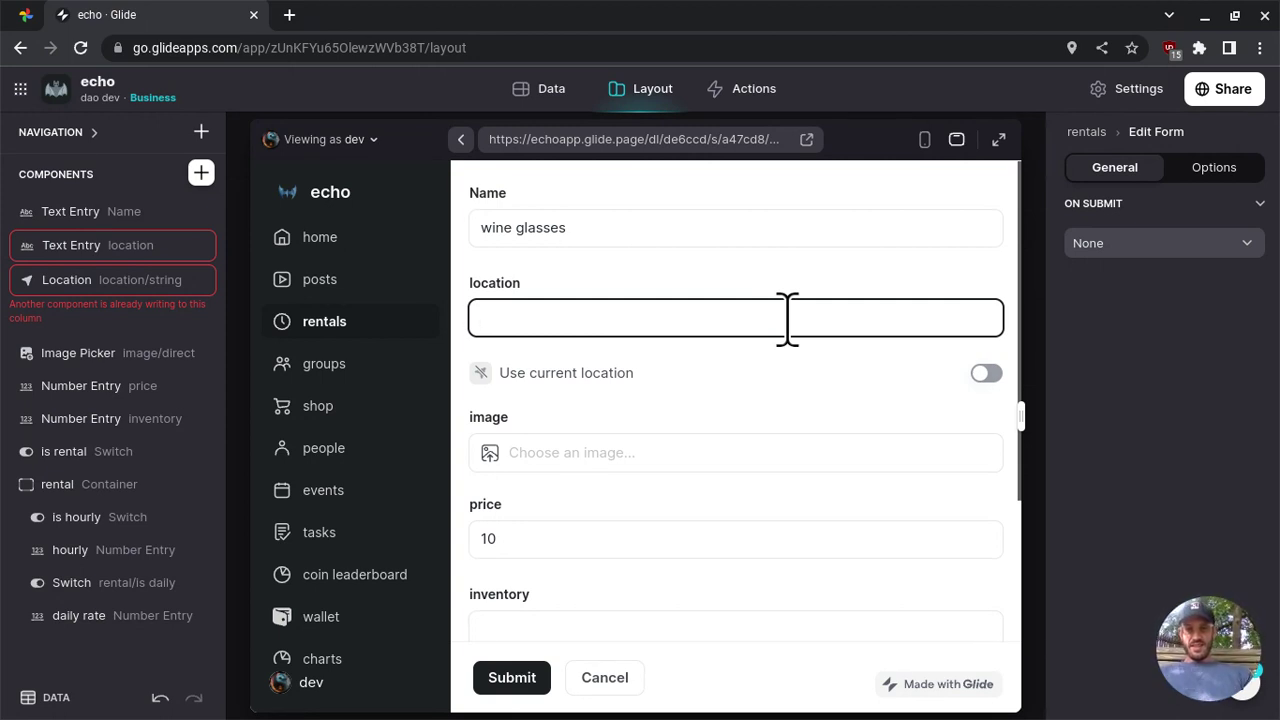
text(gaithers)
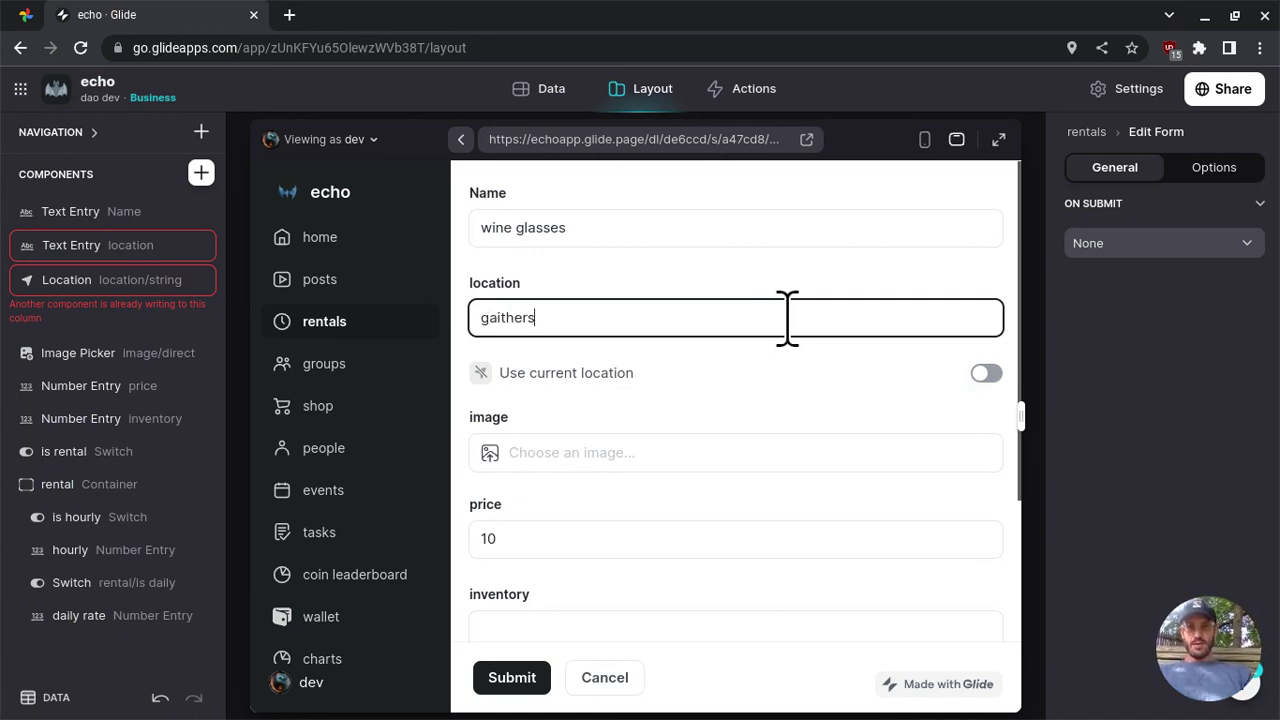
text(burg, md)
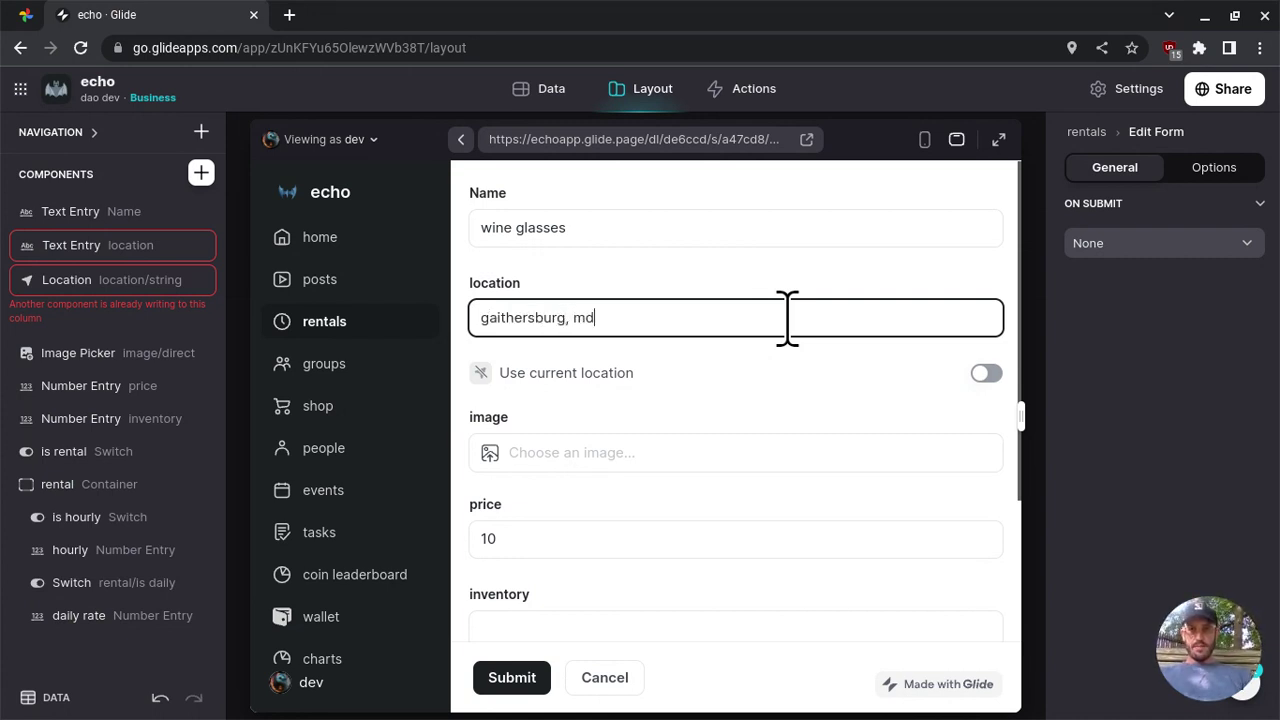
scroll(749, 291, down, 3)
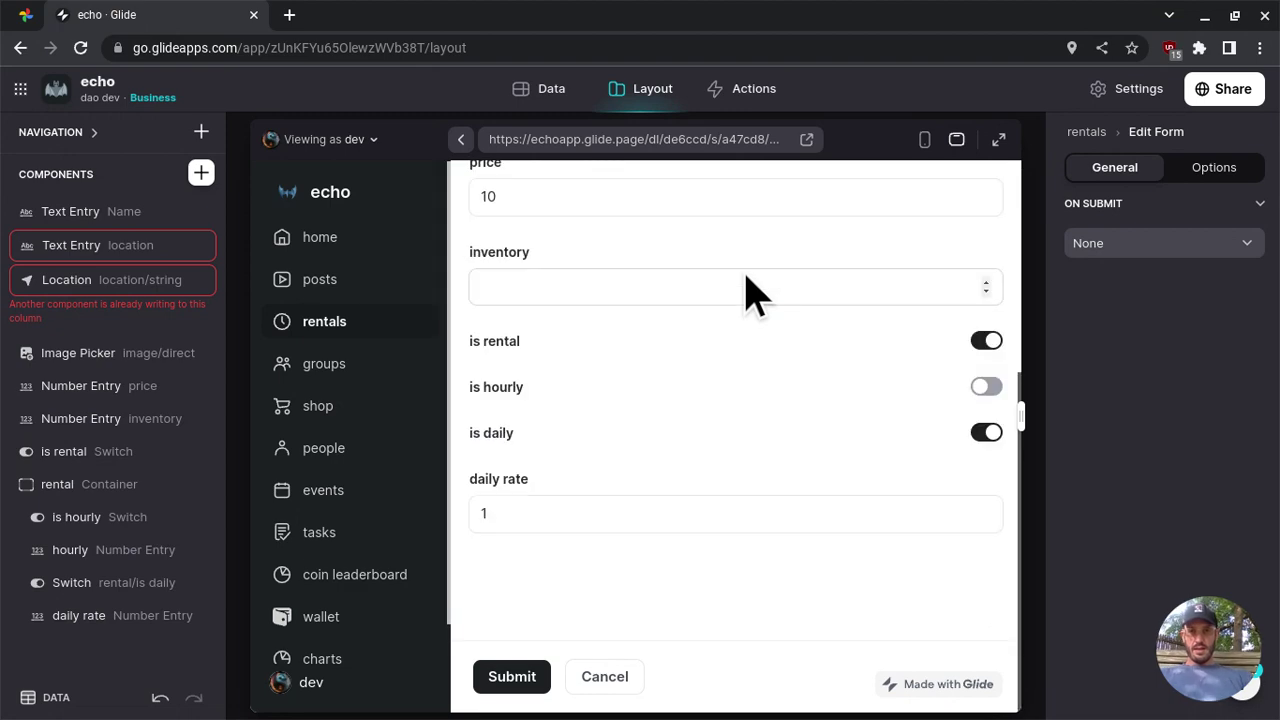
click(526, 682)
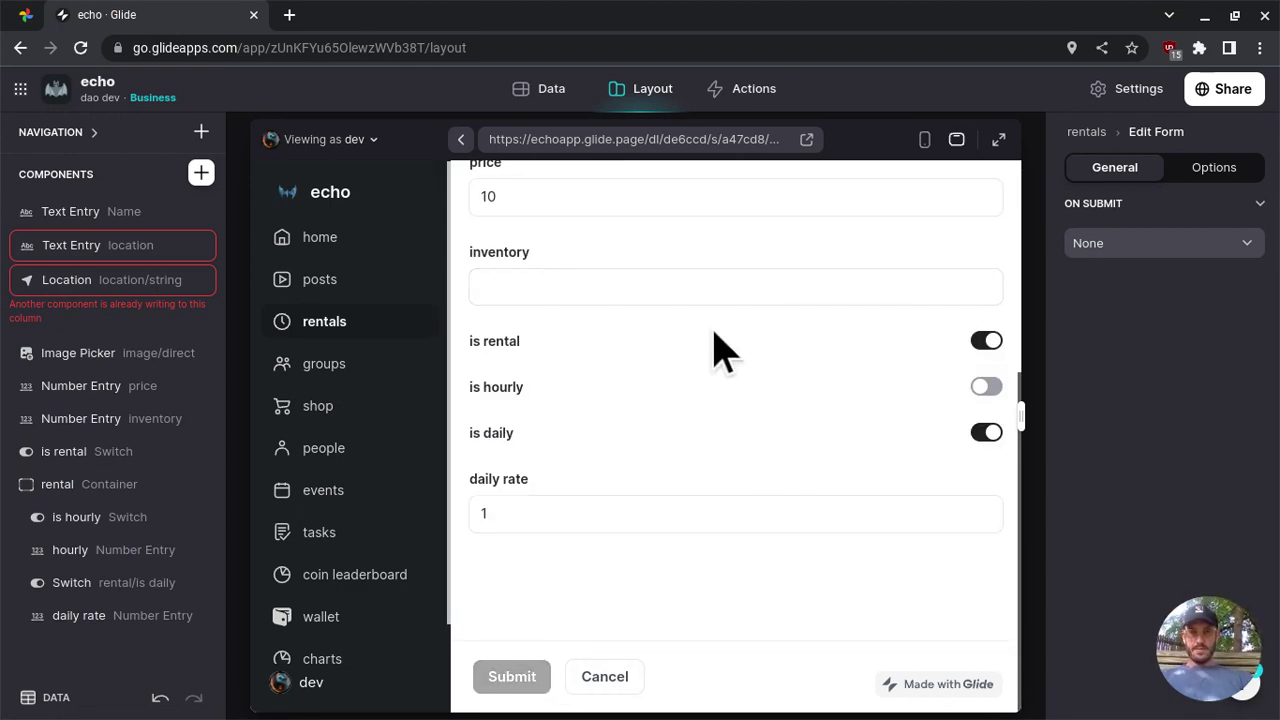
Examine the map and the reservations list on the wine glasses details screen
scroll(718, 350, down, 10)
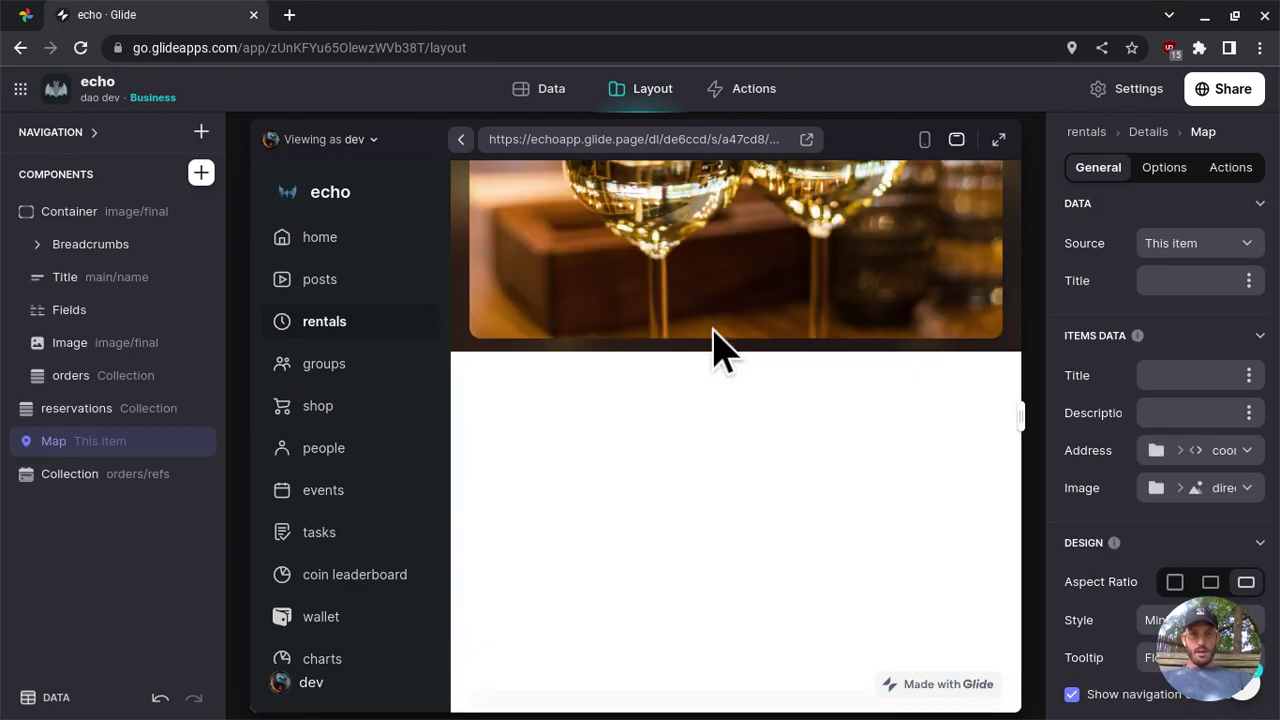
scroll(714, 349, up, 5)
scroll(726, 386, up, 5)
scroll(728, 388, up, 1)
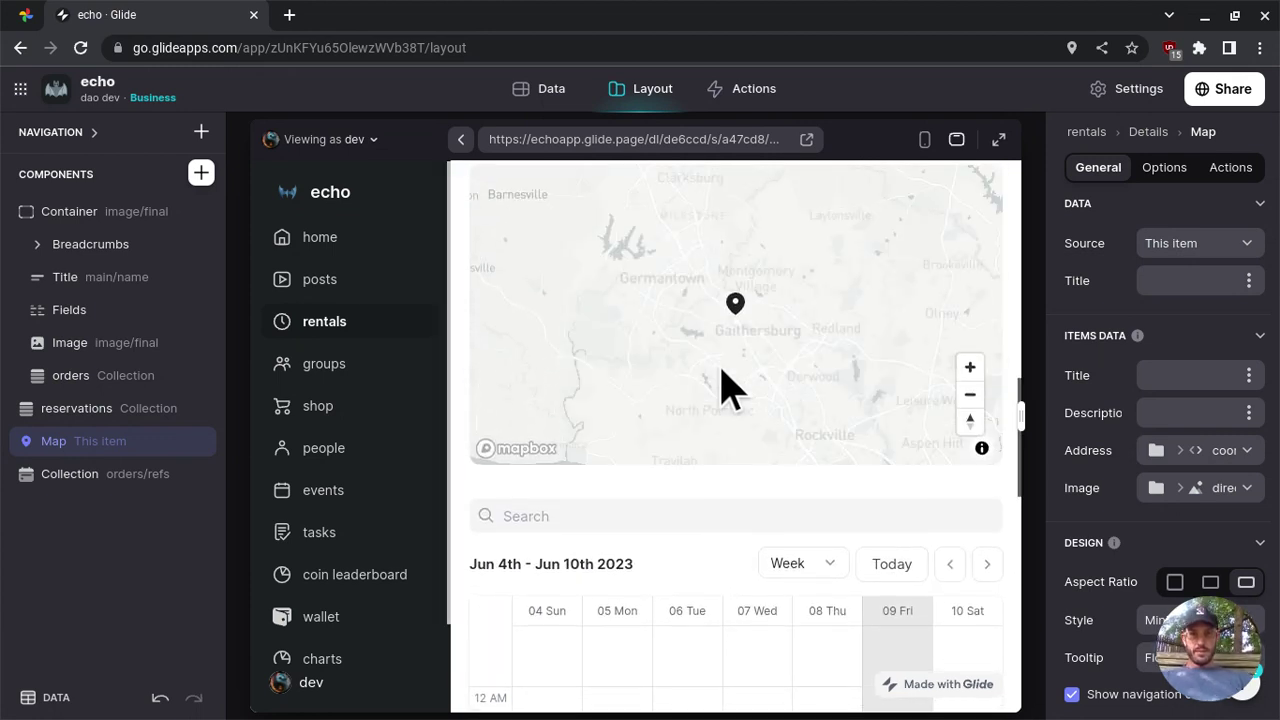
scroll(728, 388, up, 5)
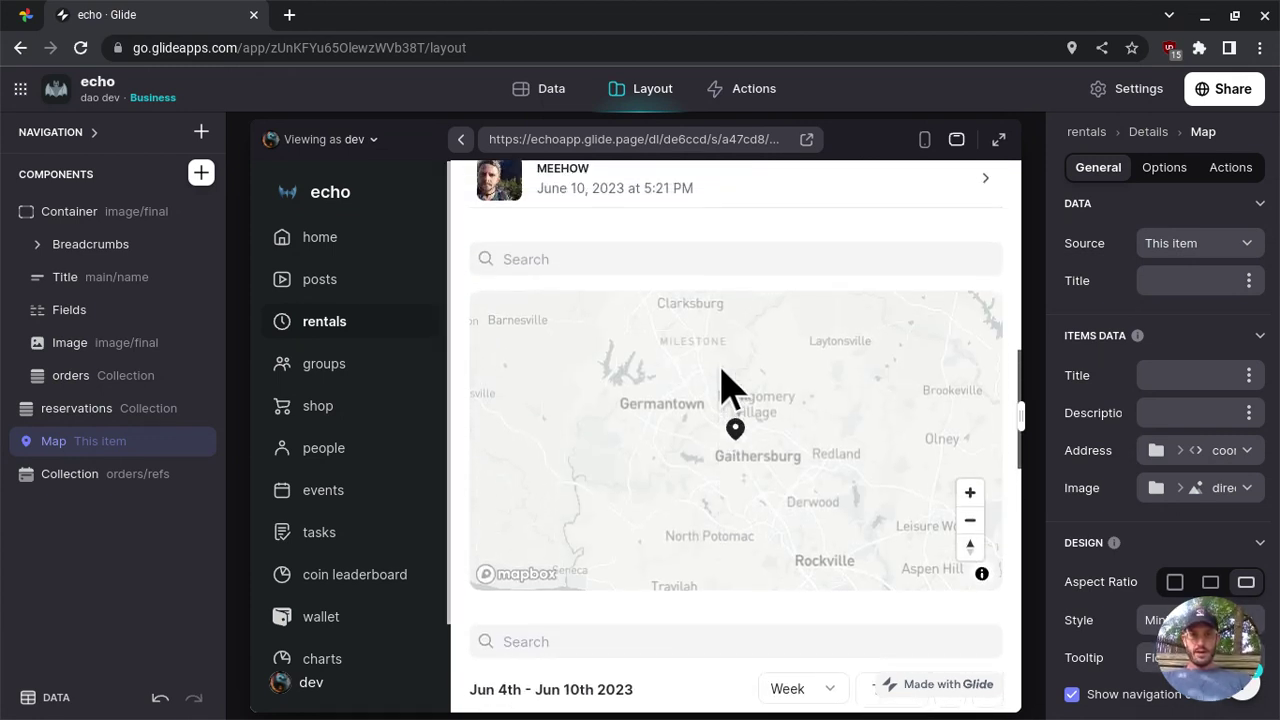
scroll(723, 370, up, 5)
scroll(723, 370, down, 7)
scroll(723, 370, up, 4)
scroll(729, 386, down, 4)
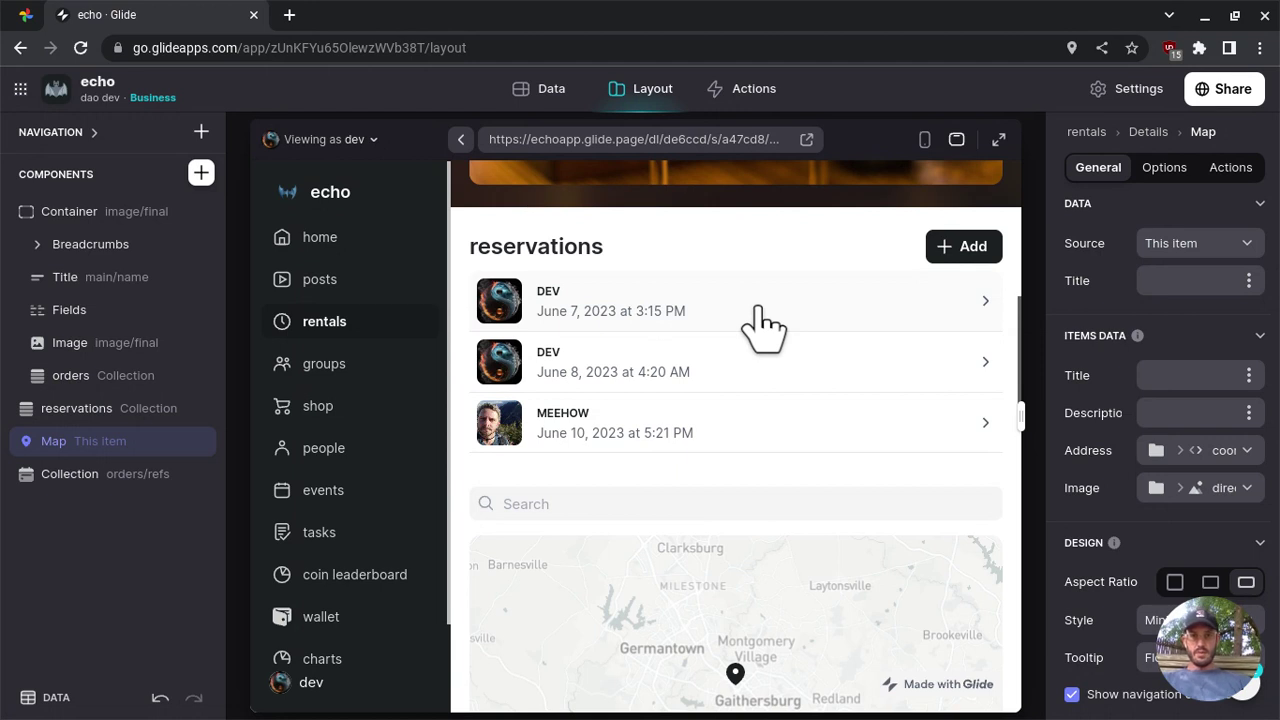
Delete the June 7, 2023 3:15 PM reservation from the wine glasses rental
click(762, 322)
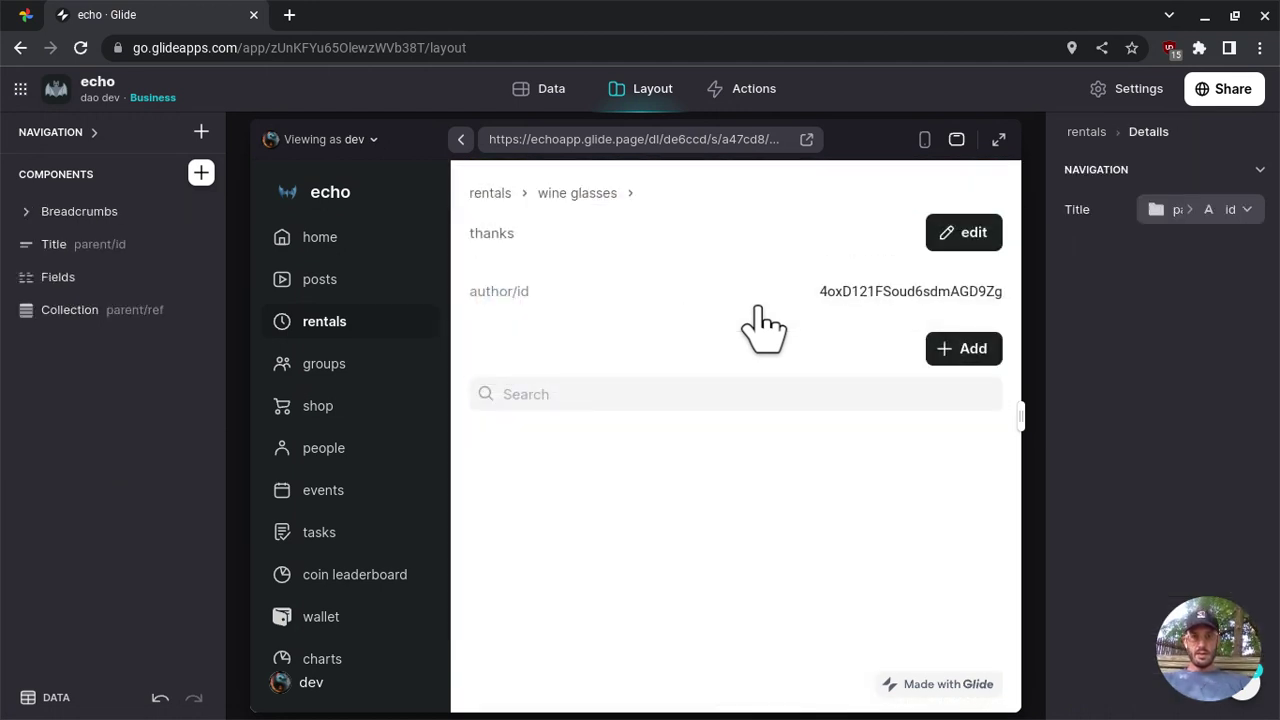
click(948, 238)
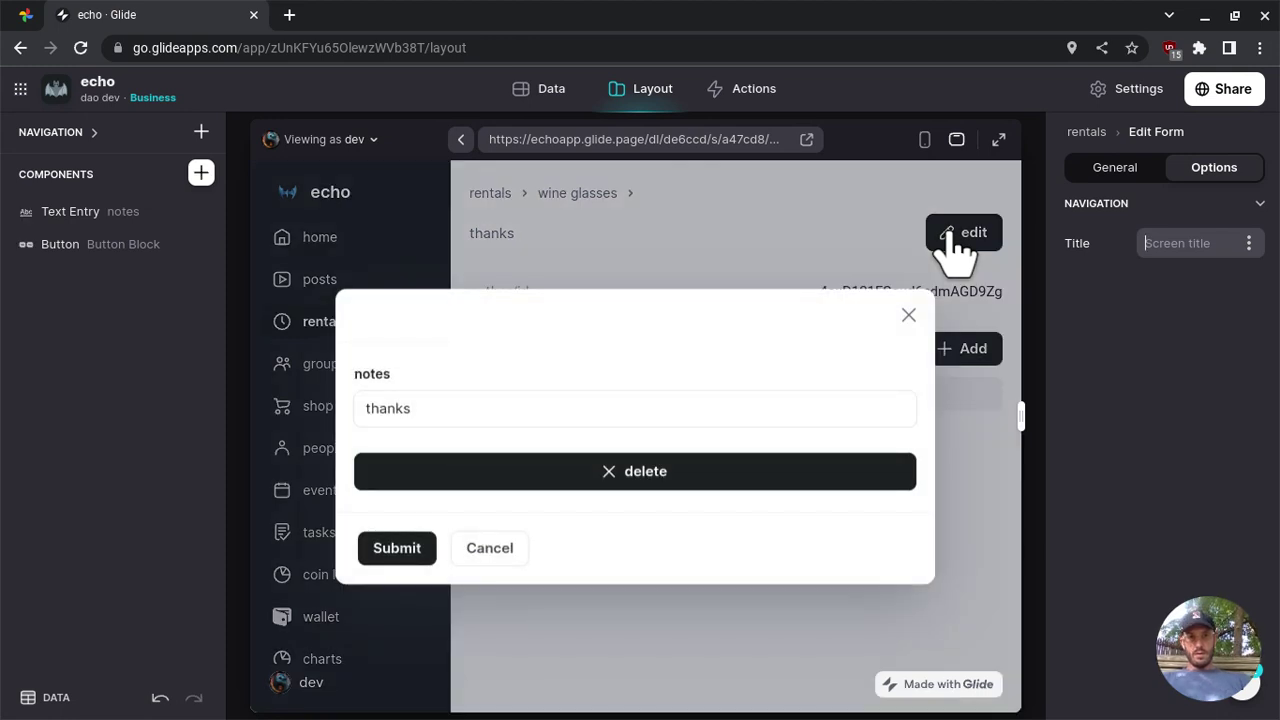
click(660, 485)
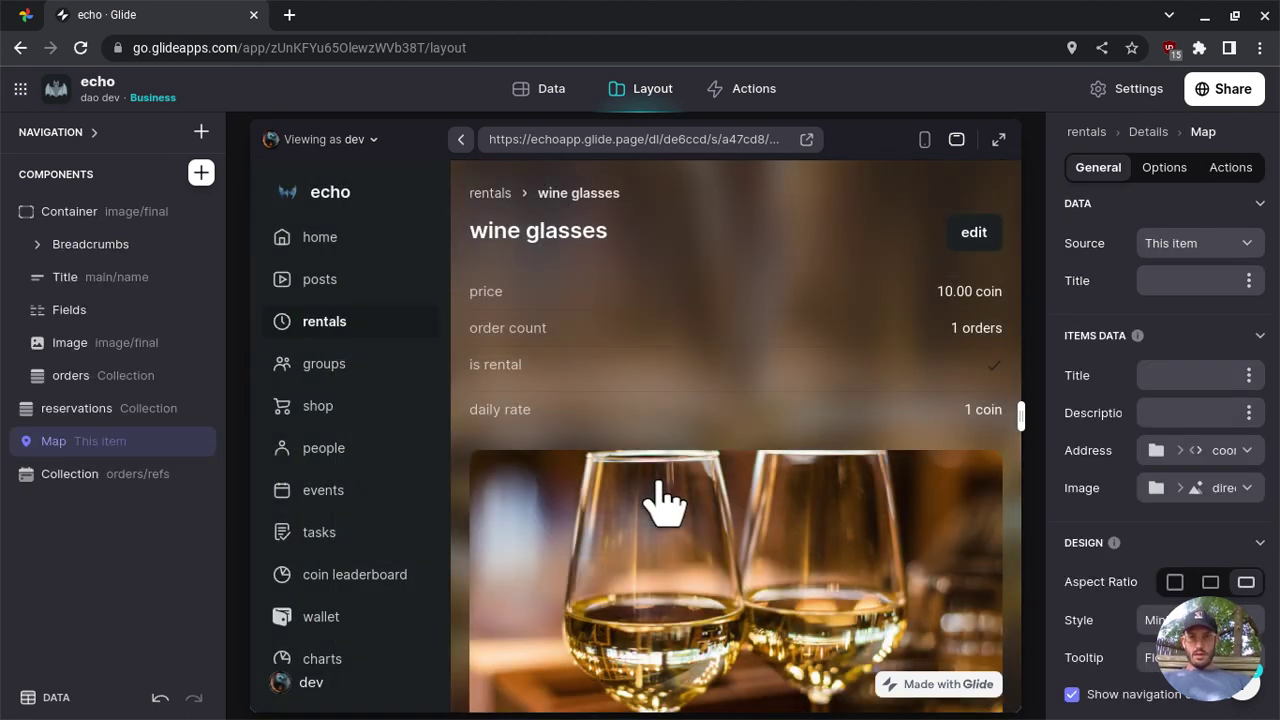
Add a wine glasses reservation with the notes "super cool" for June 12, 2023 at 5:29 PM and submit it
scroll(688, 365, down, 5)
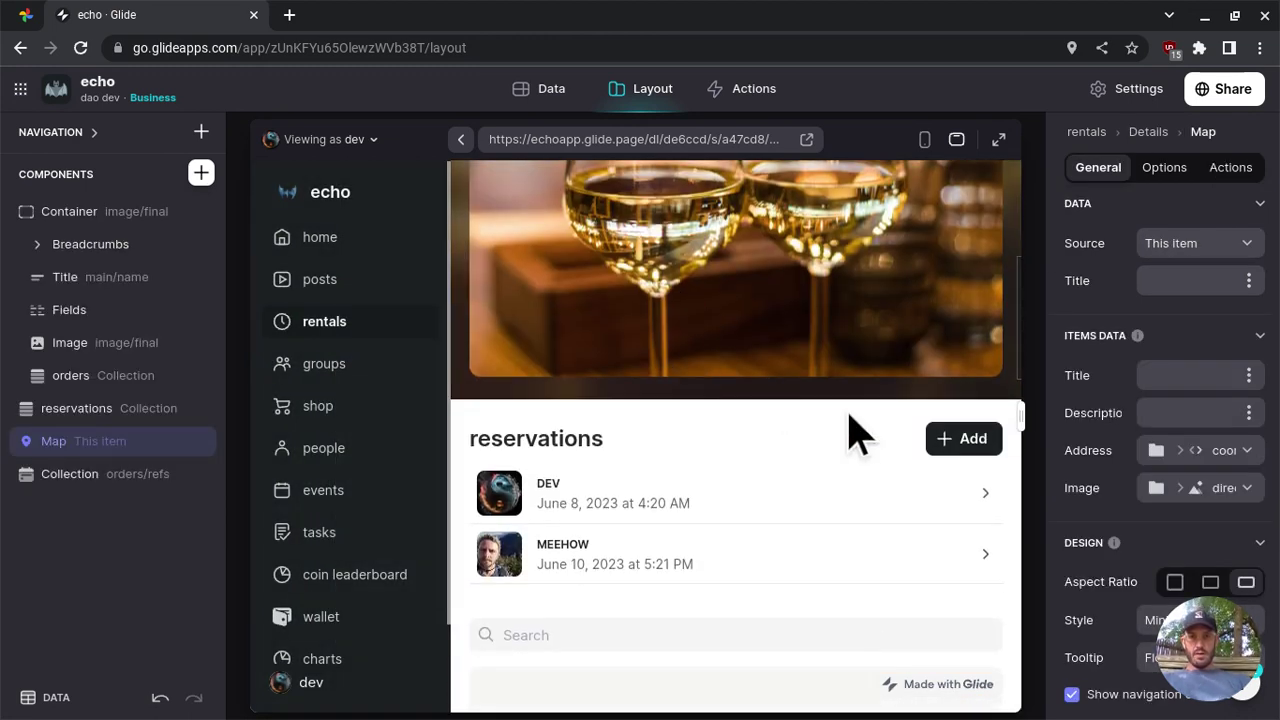
click(948, 440)
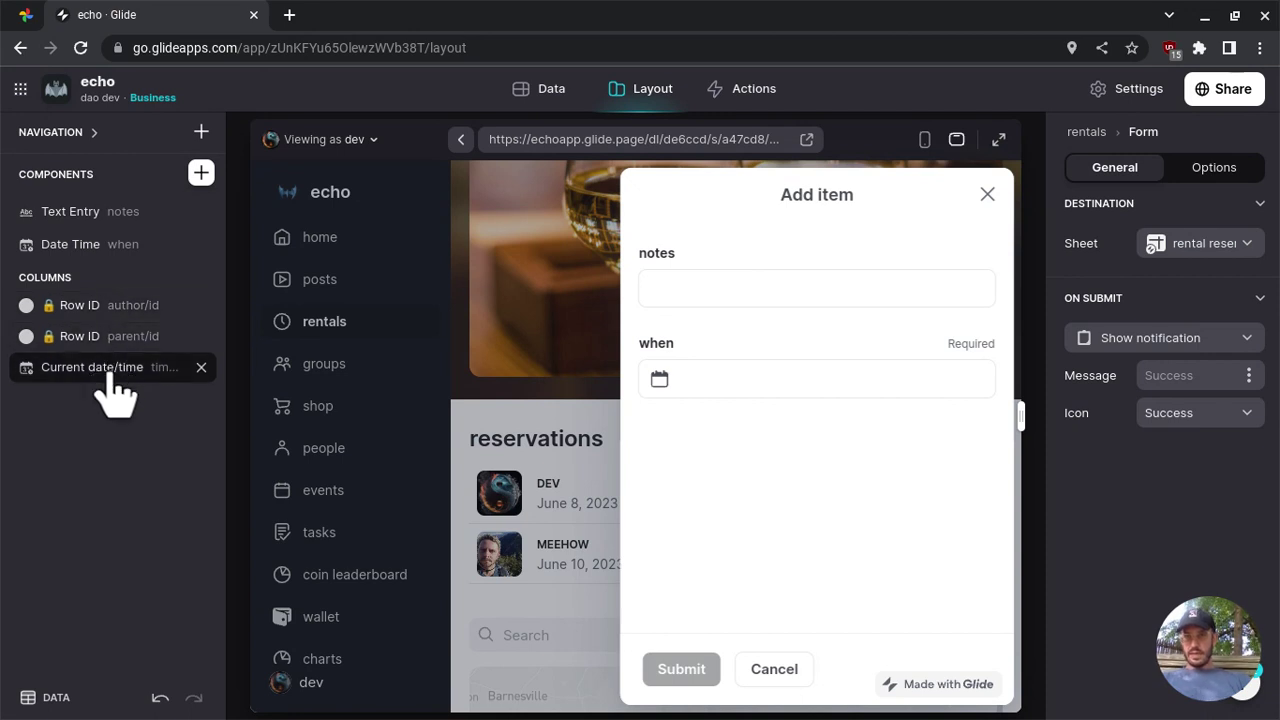
click(695, 291)
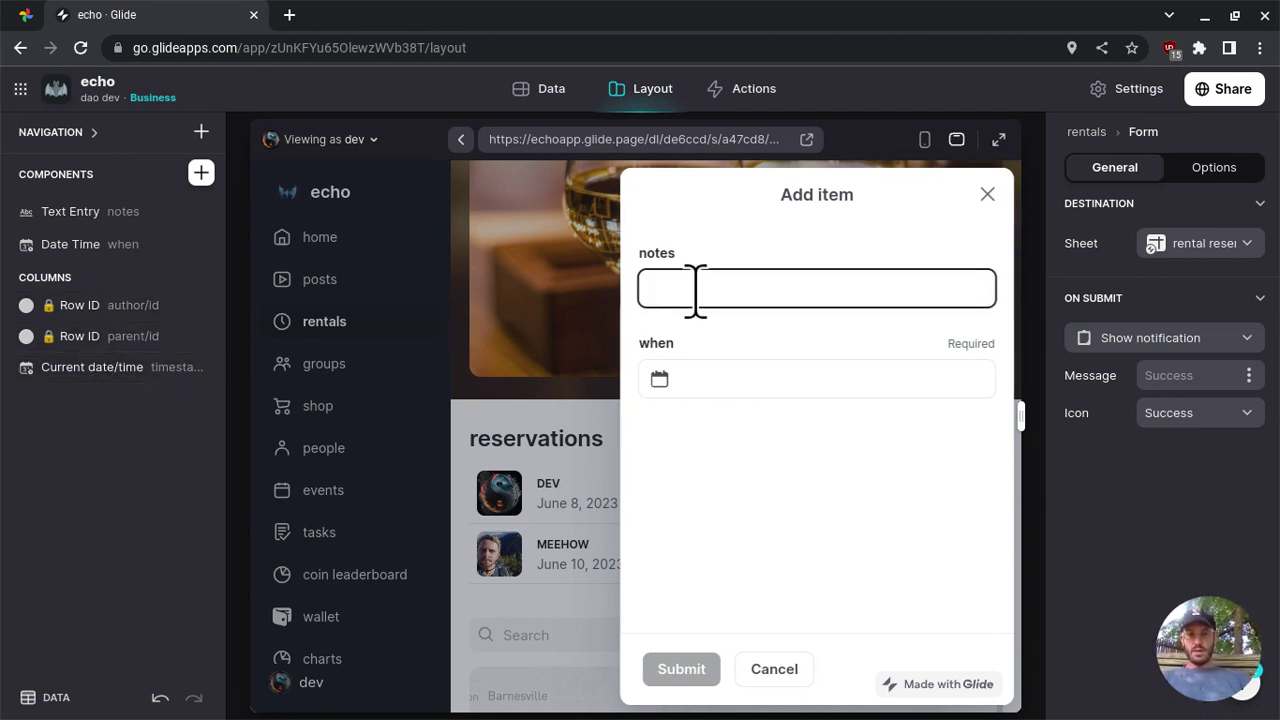
text(super cool)
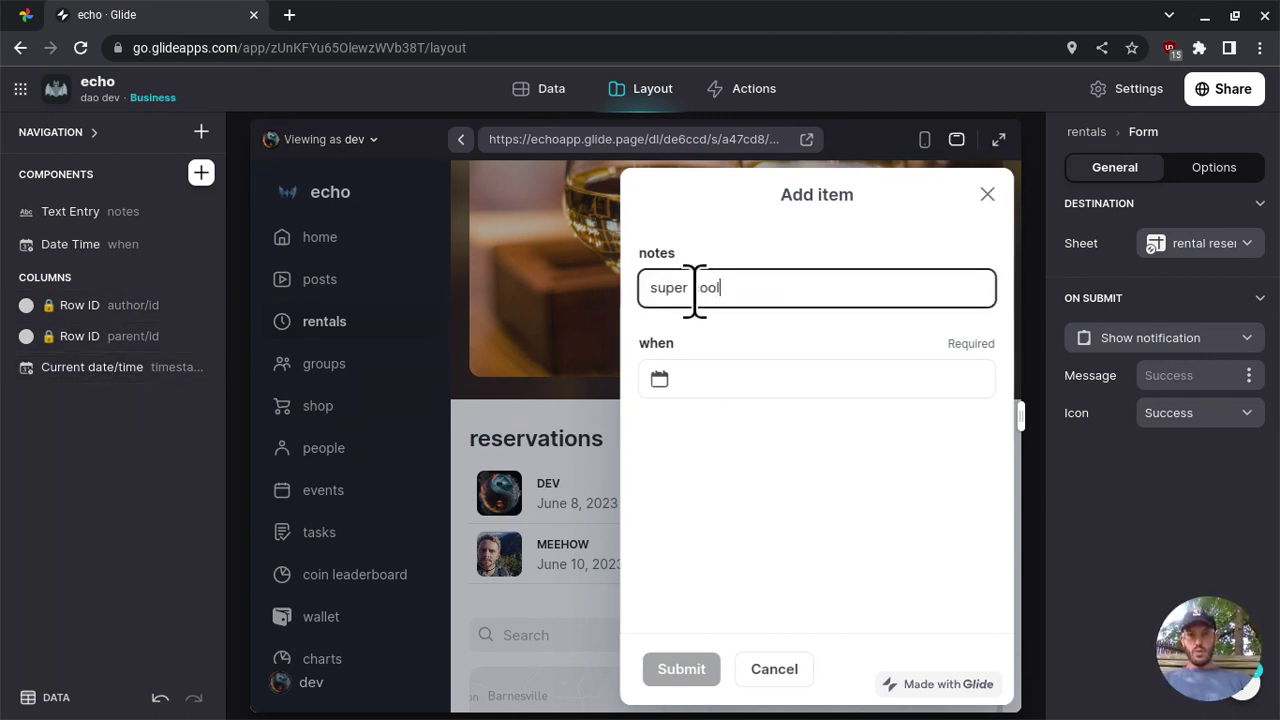
click(717, 387)
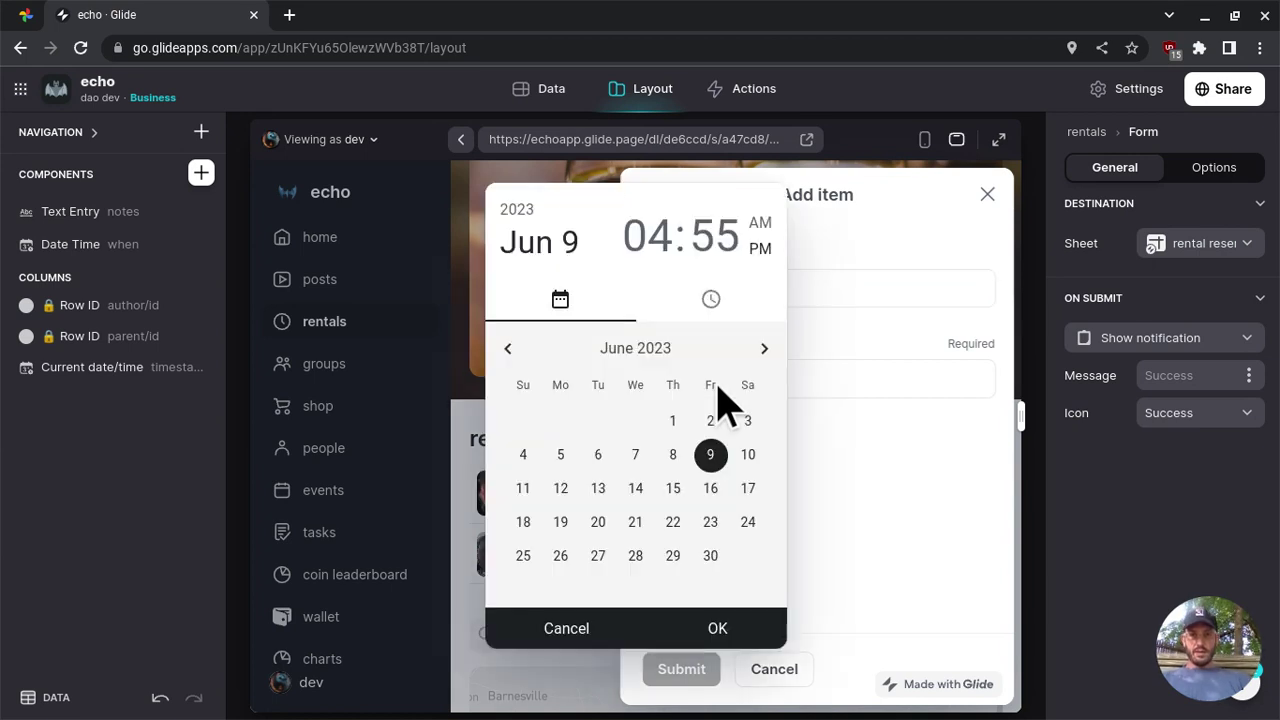
click(560, 488)
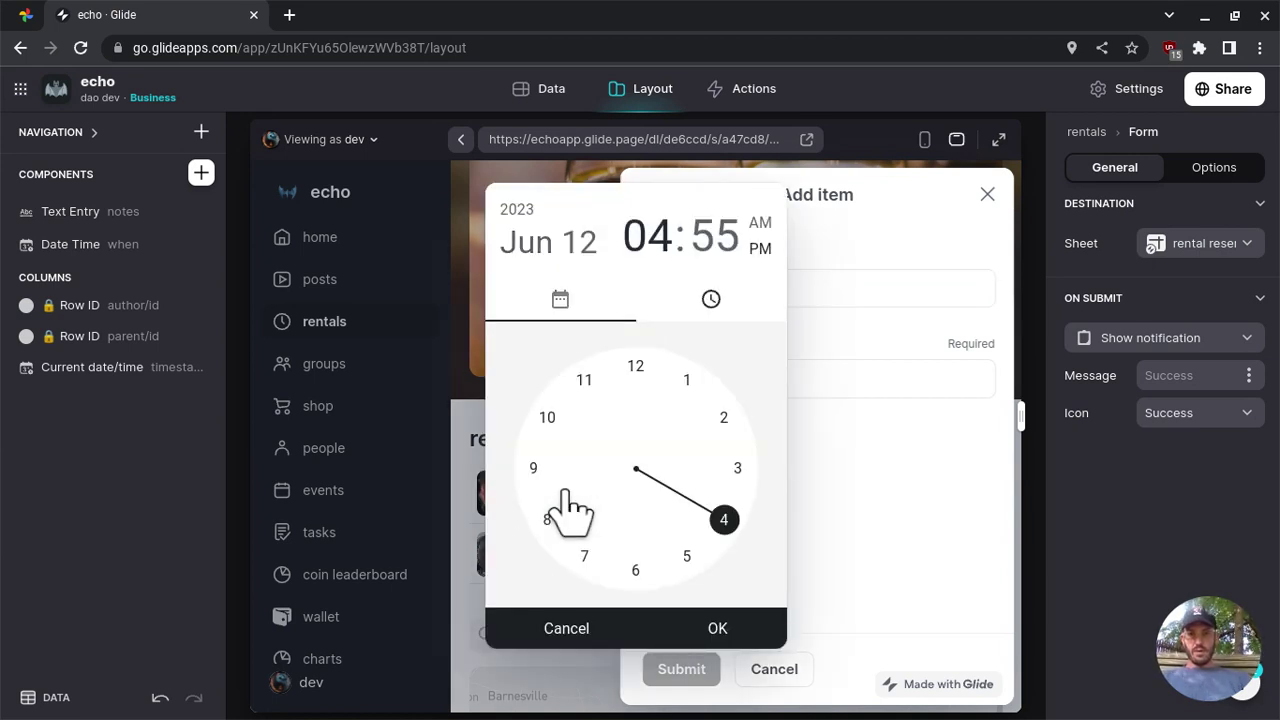
click(684, 558)
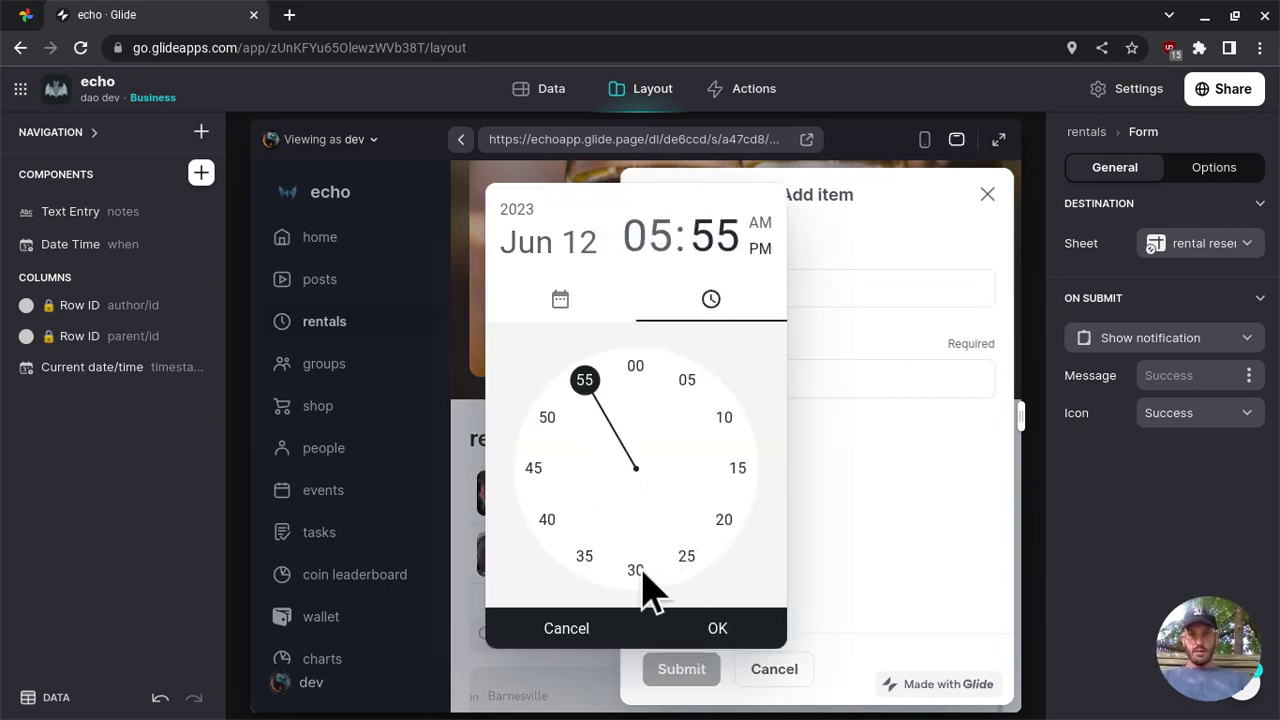
click(641, 576)
click(714, 628)
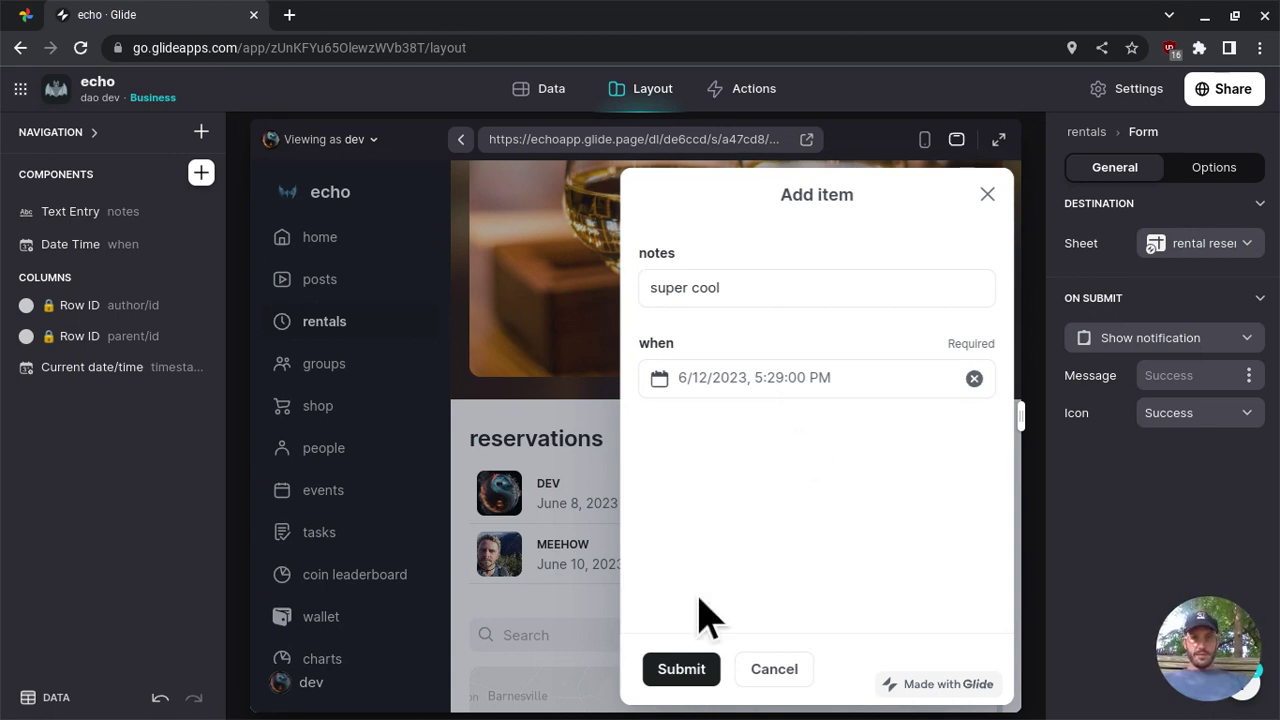
click(680, 670)
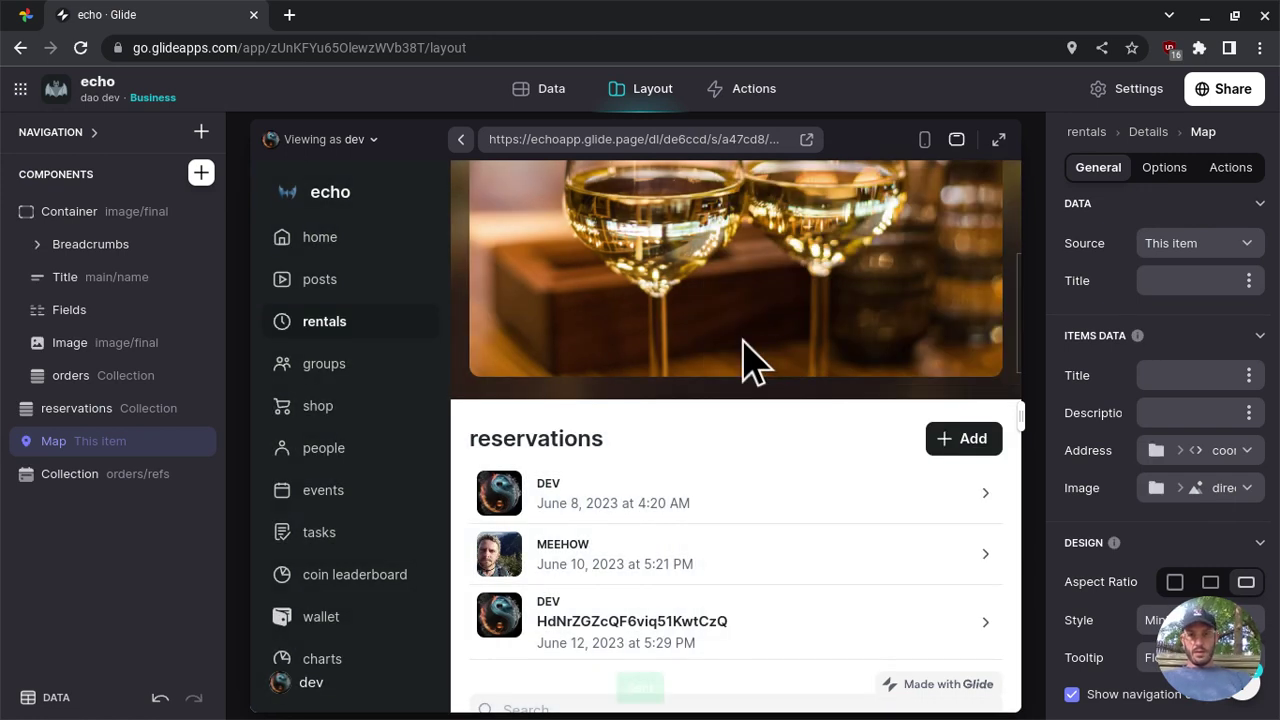
Set the item title of the reservations collection on the rental details screen to the notes column
scroll(750, 360, down, 2)
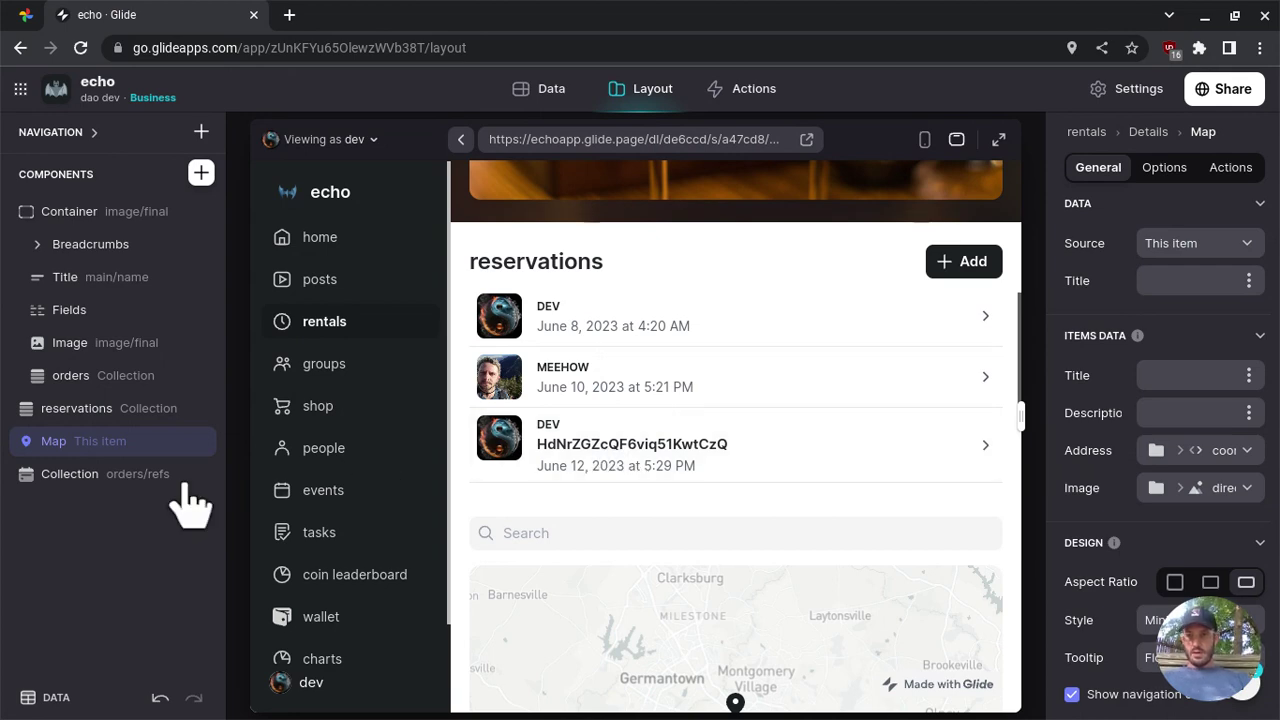
click(97, 410)
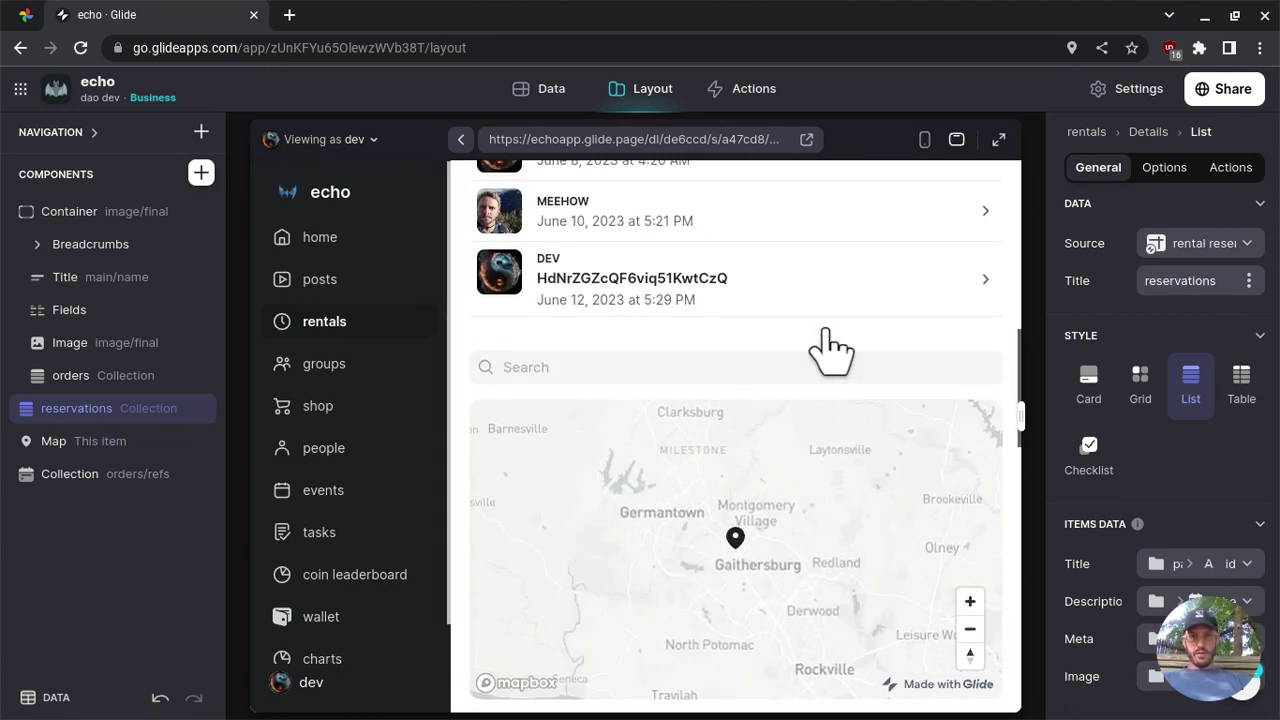
scroll(1150, 385, down, 3)
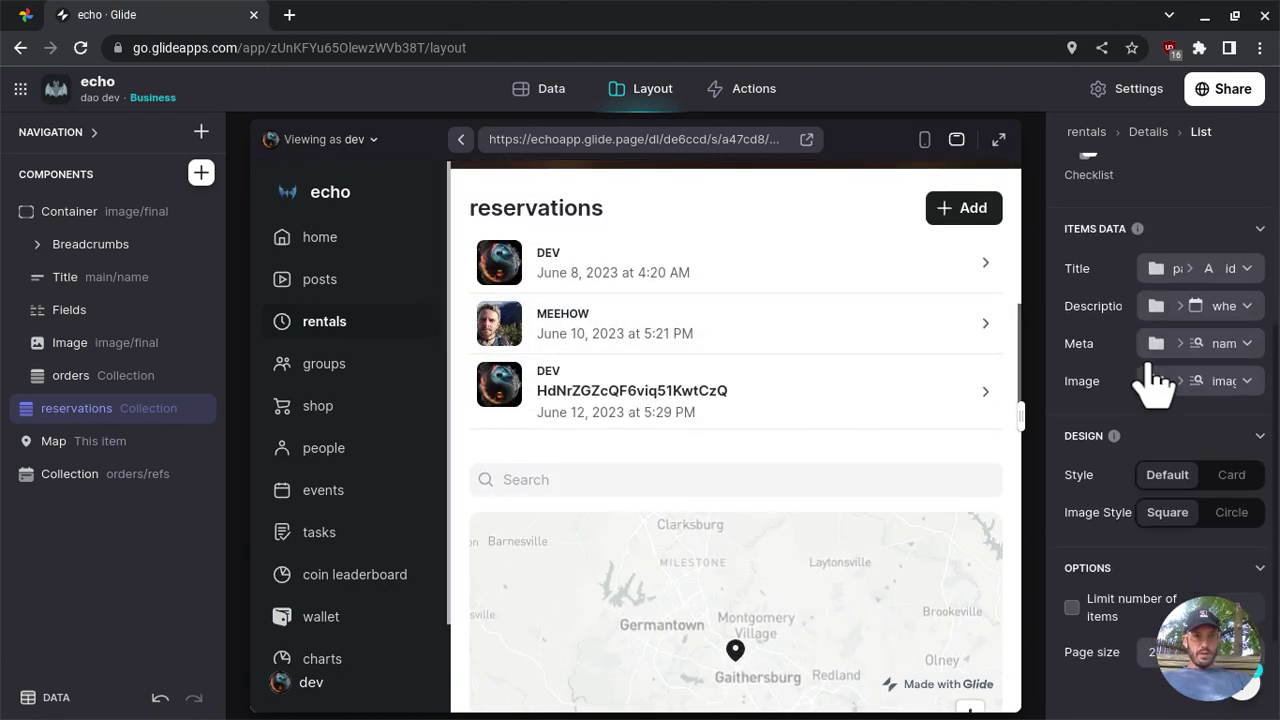
click(1203, 268)
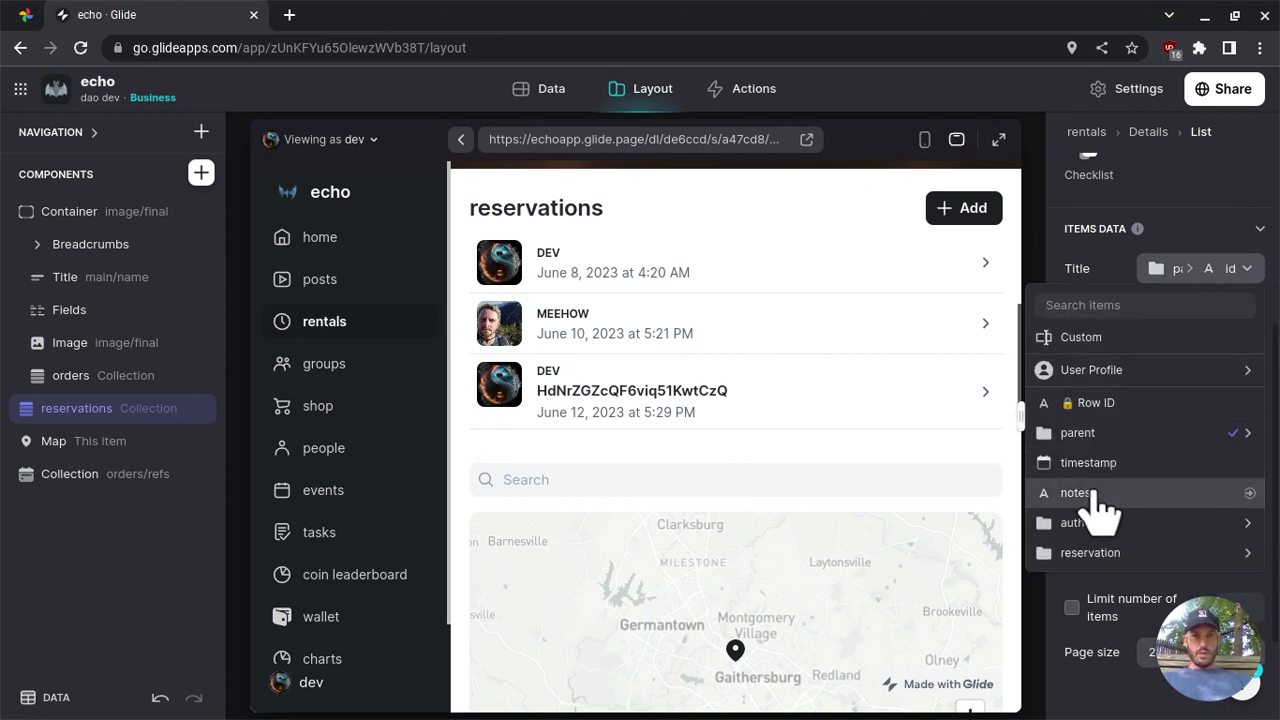
click(1080, 493)
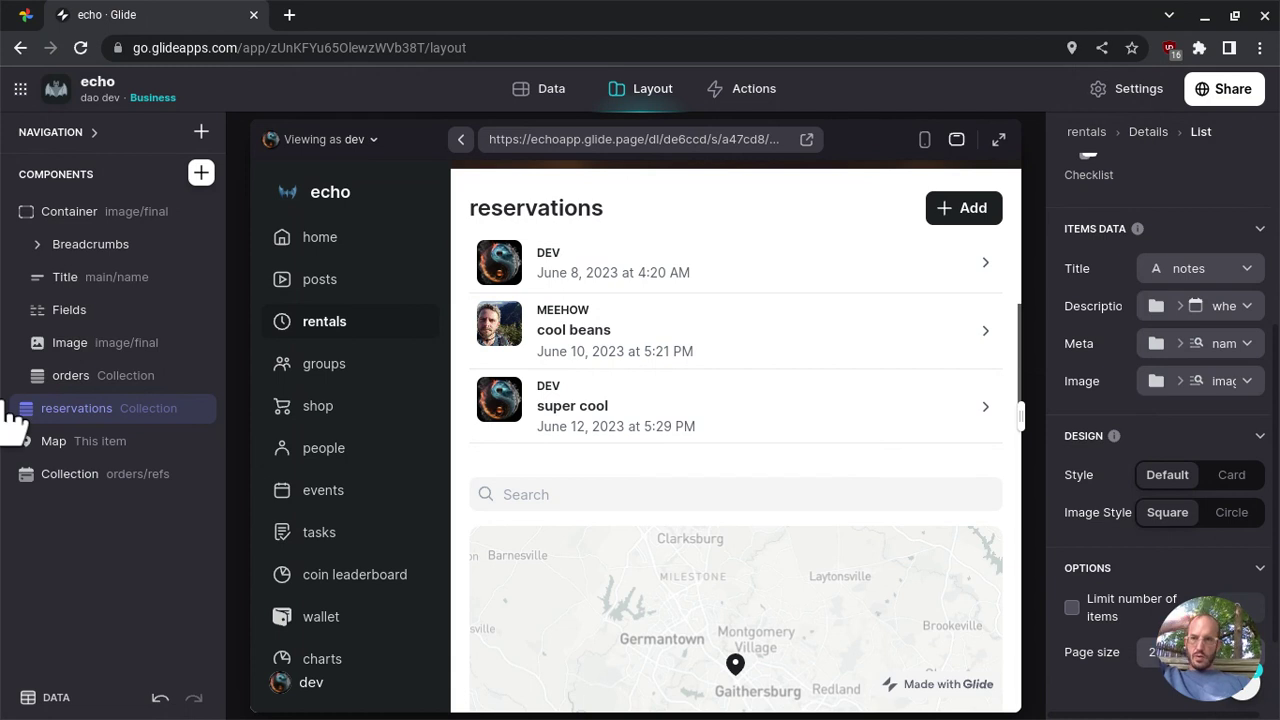
Remove the duplicate filter from the reservations collection and change the remaining condition to parent/id is parent/id
scroll(1157, 229, up, 5)
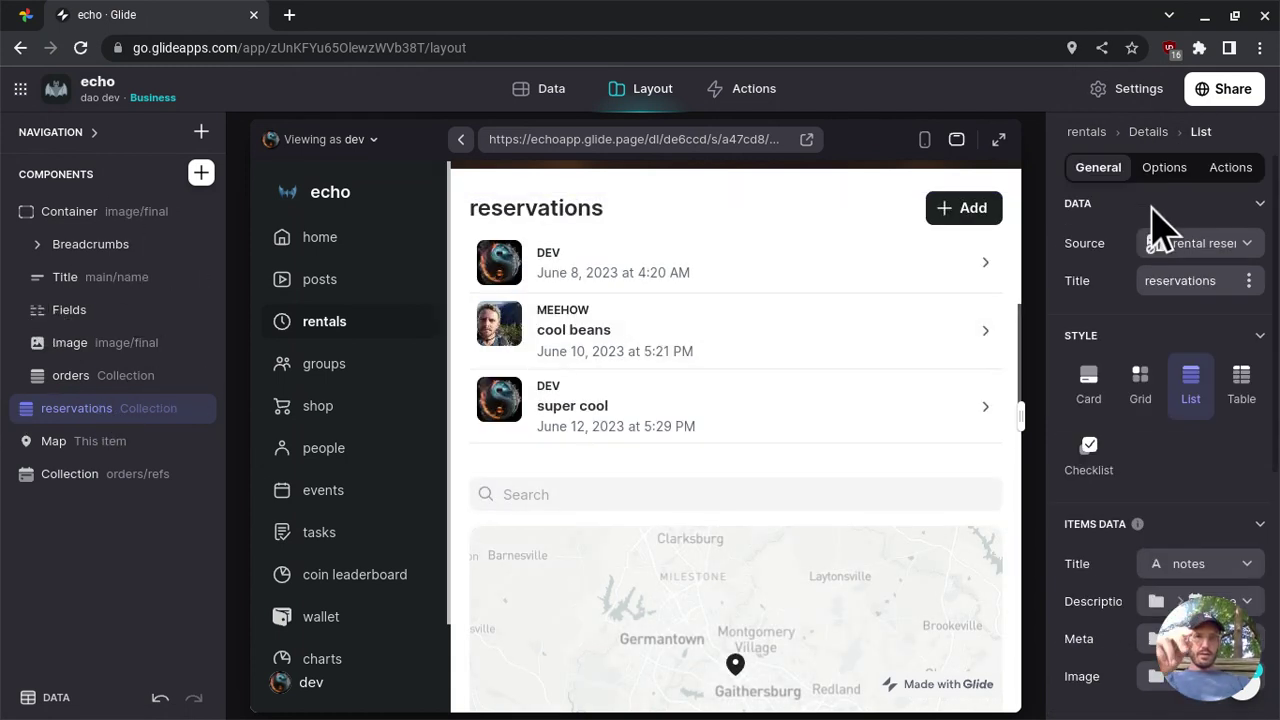
click(1174, 174)
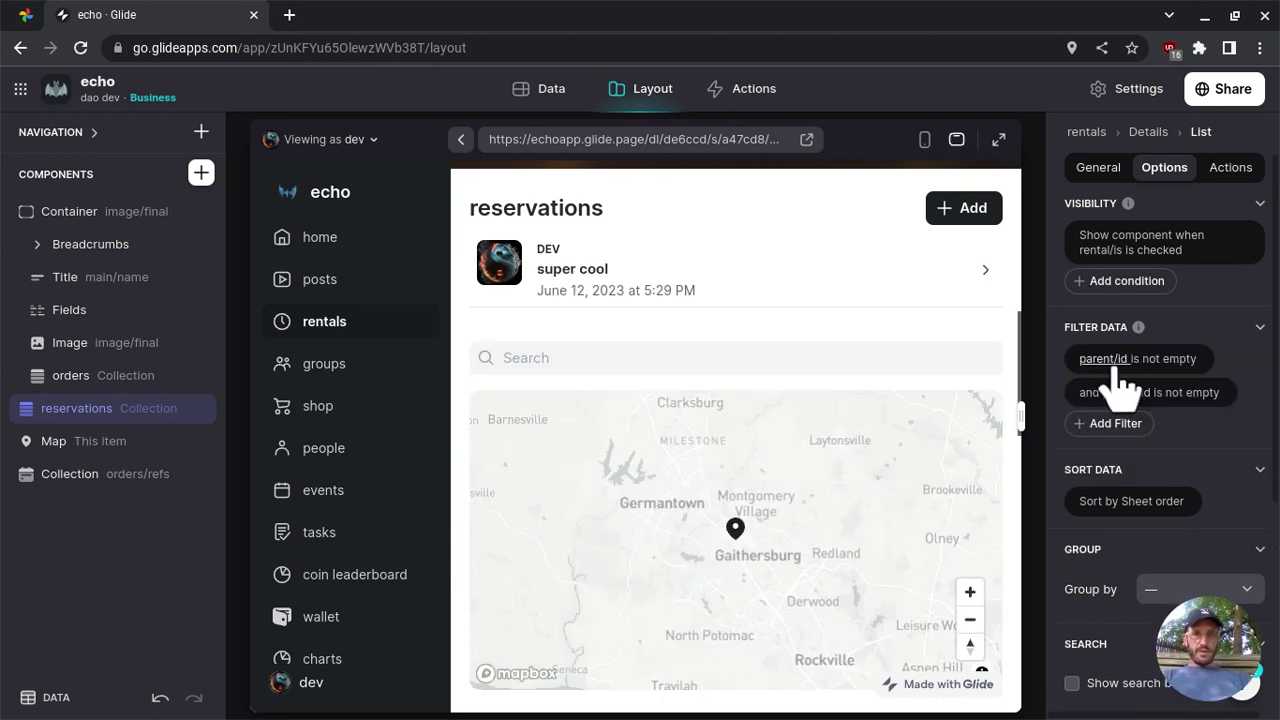
click(1143, 395)
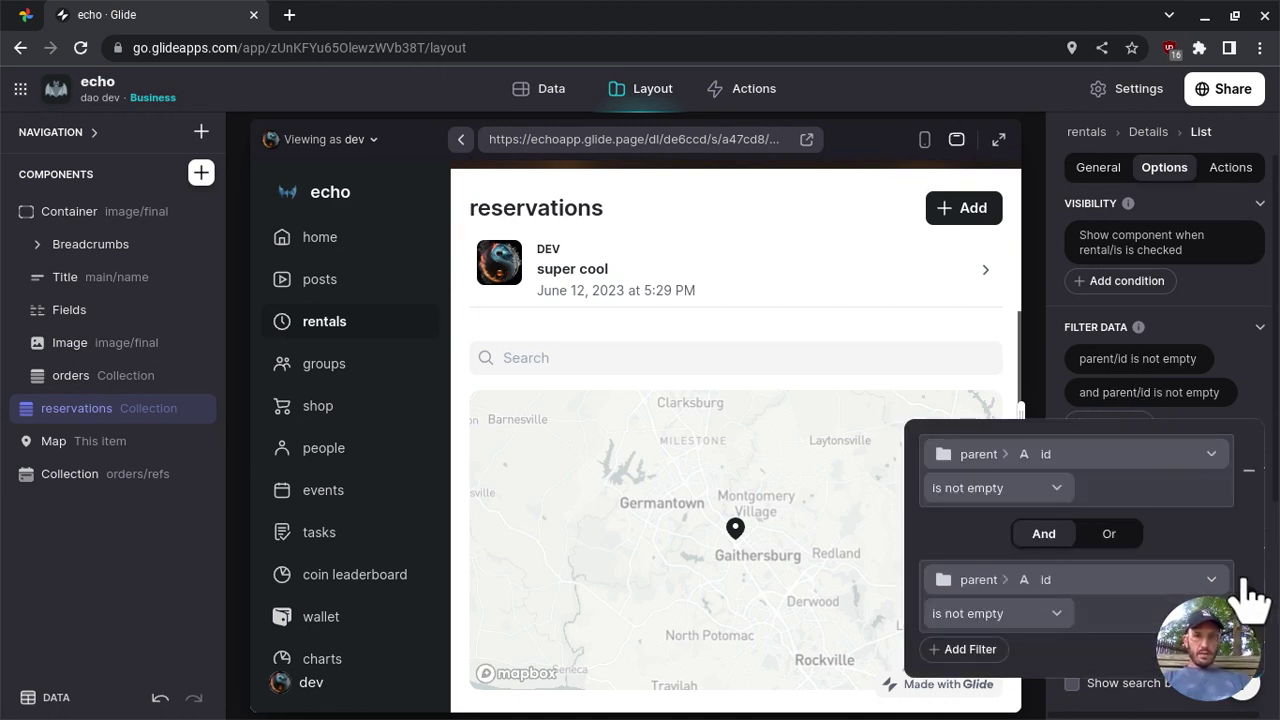
click(1040, 500)
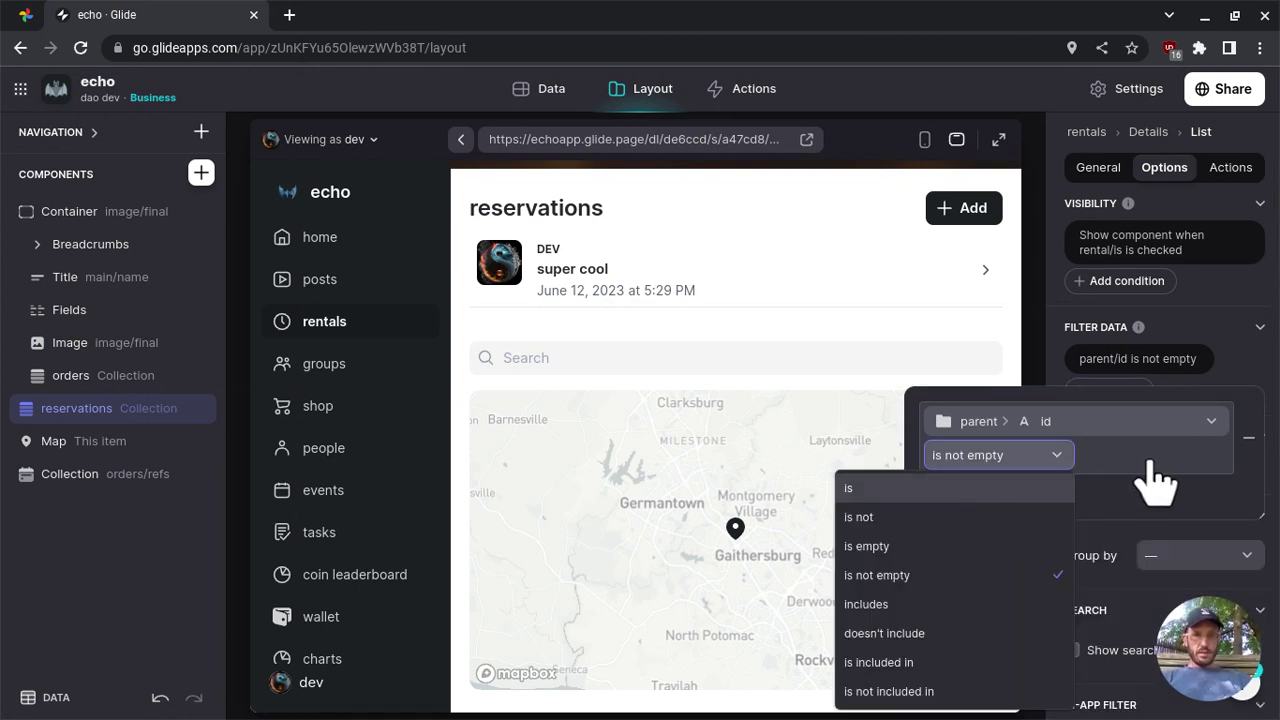
key(Return)
click(1213, 456)
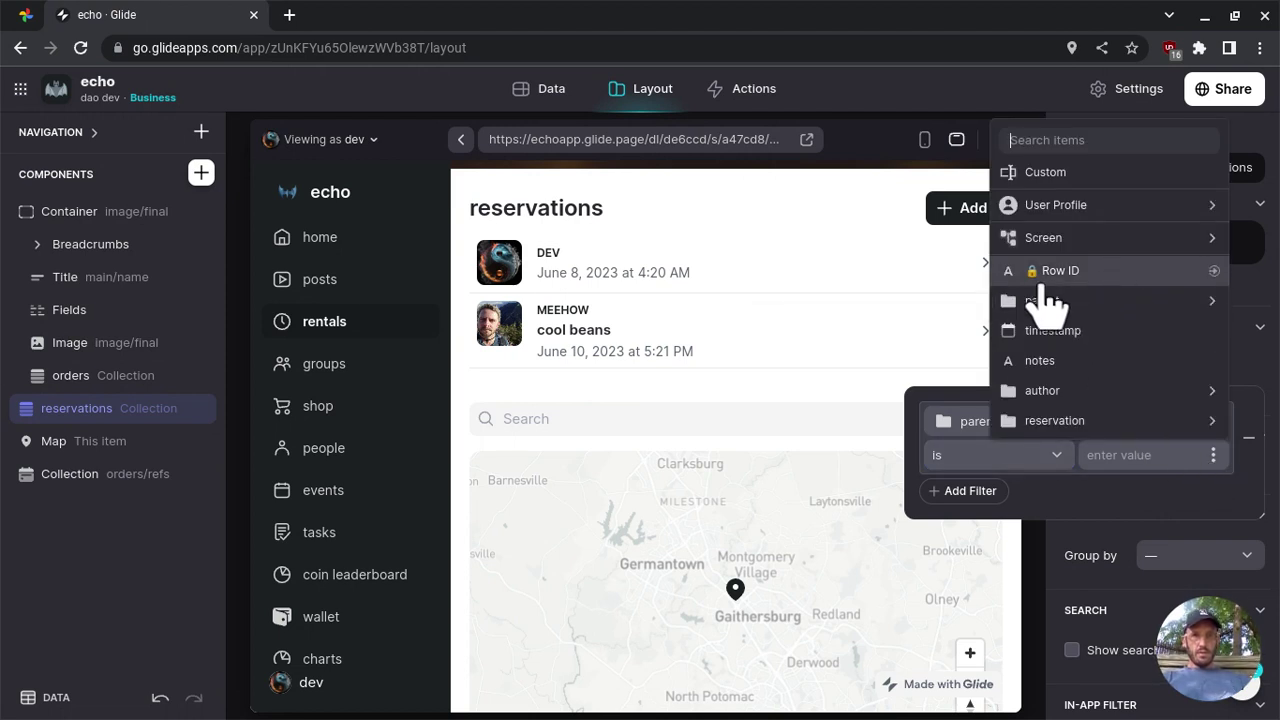
mouse_move(1045, 298)
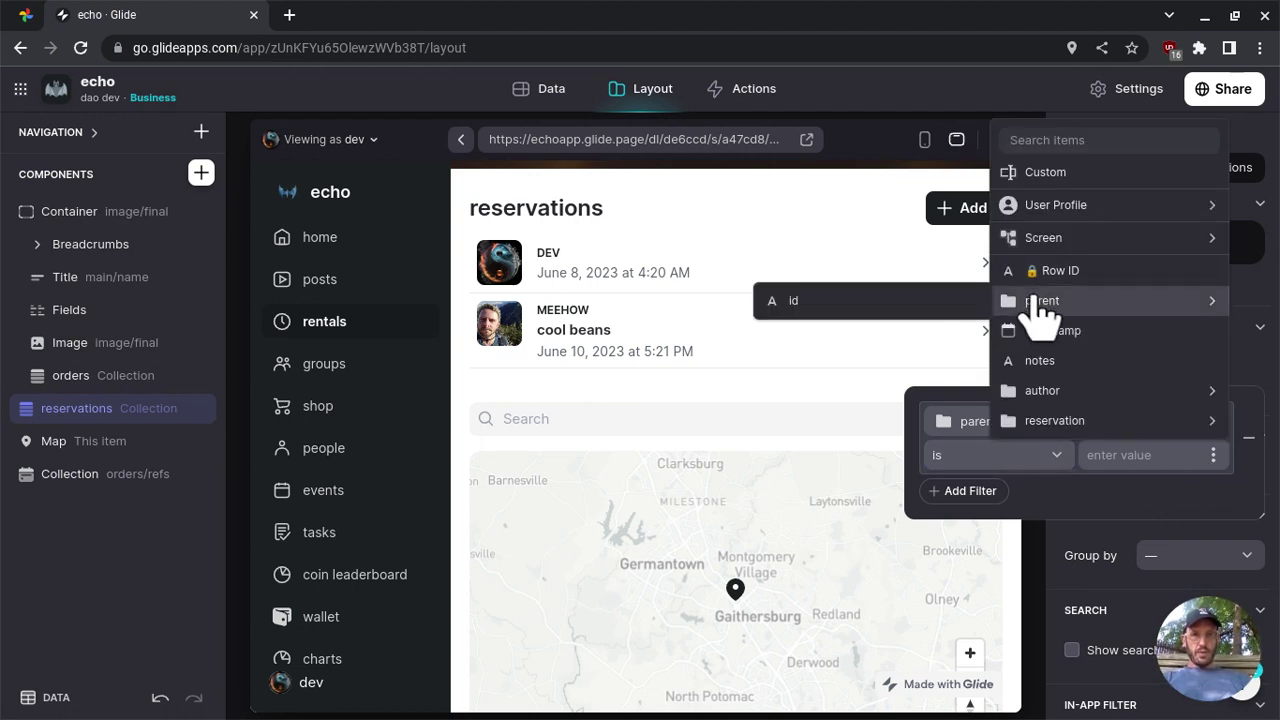
click(897, 301)
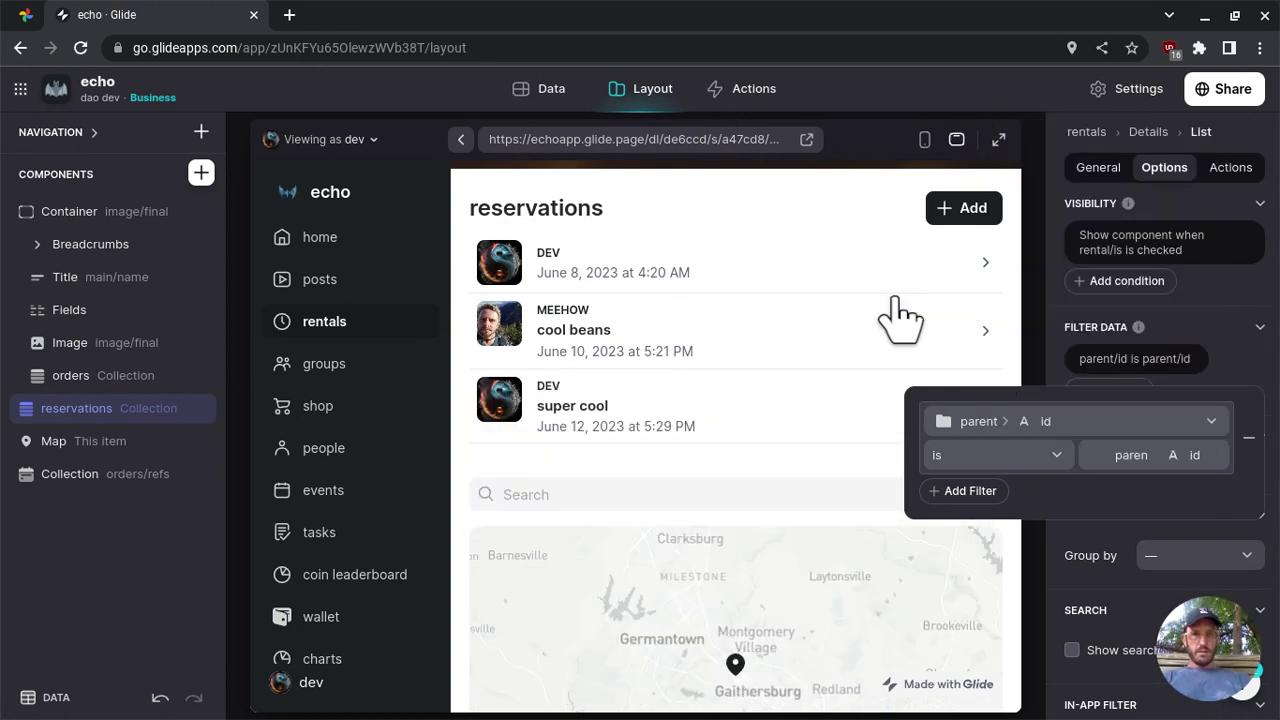
click(838, 240)
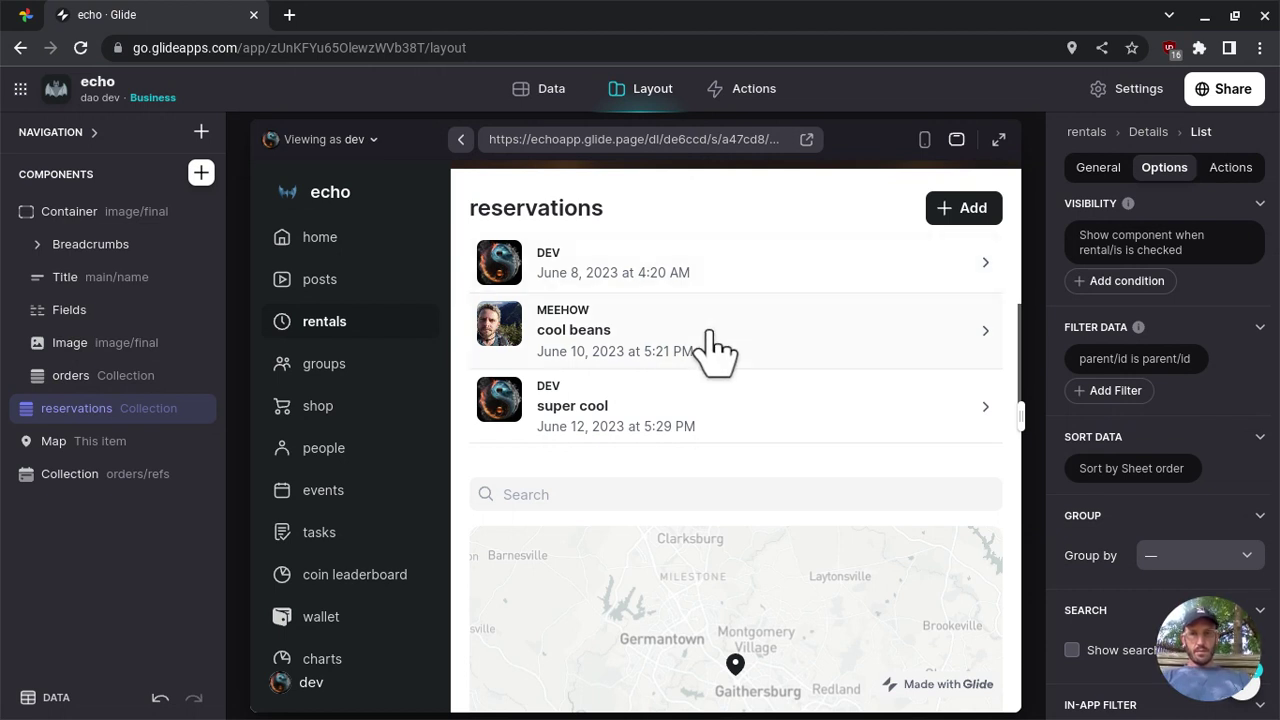
Open the "super cool" reservation and disable adding and editing items in its parent/ref collection
click(657, 430)
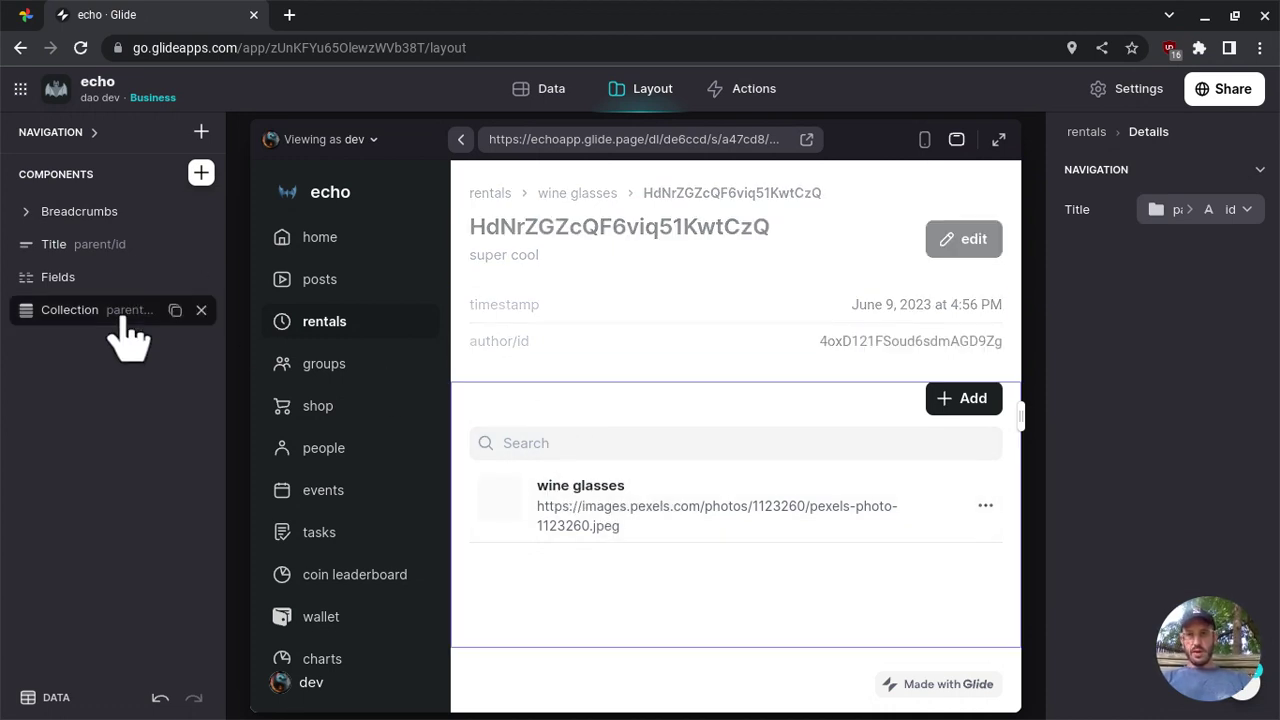
click(567, 452)
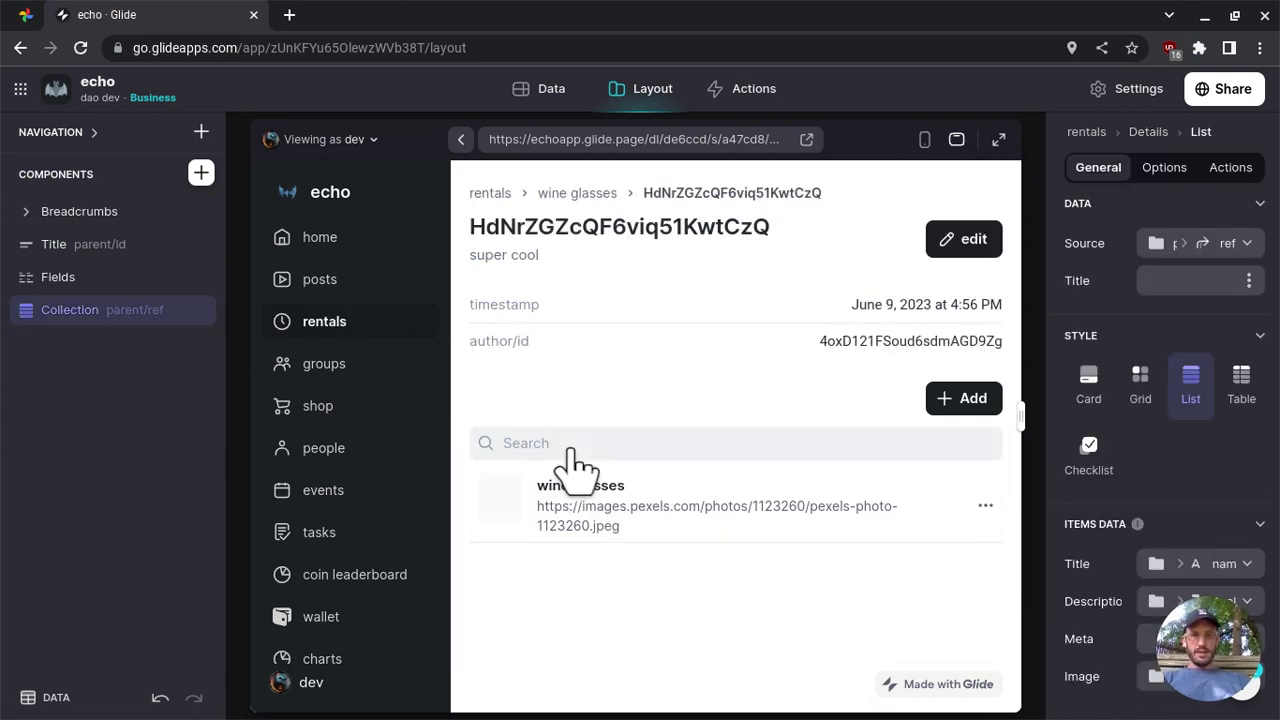
click(1230, 180)
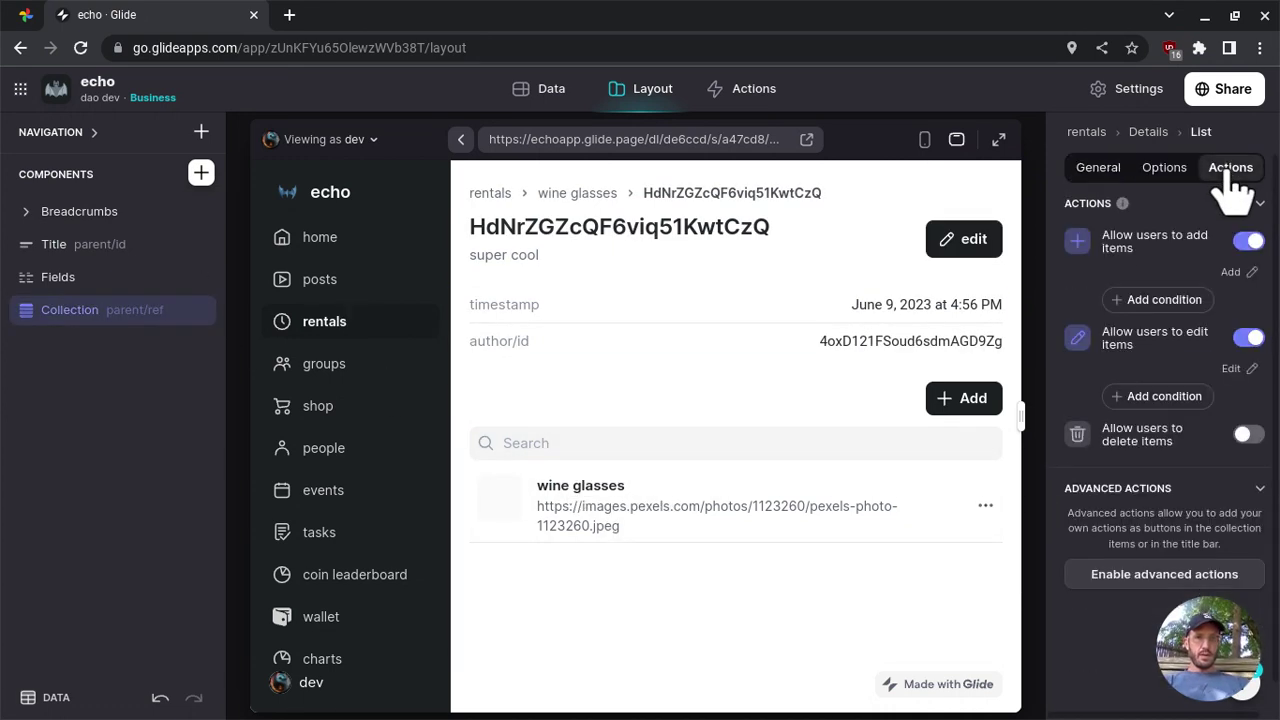
click(1252, 244)
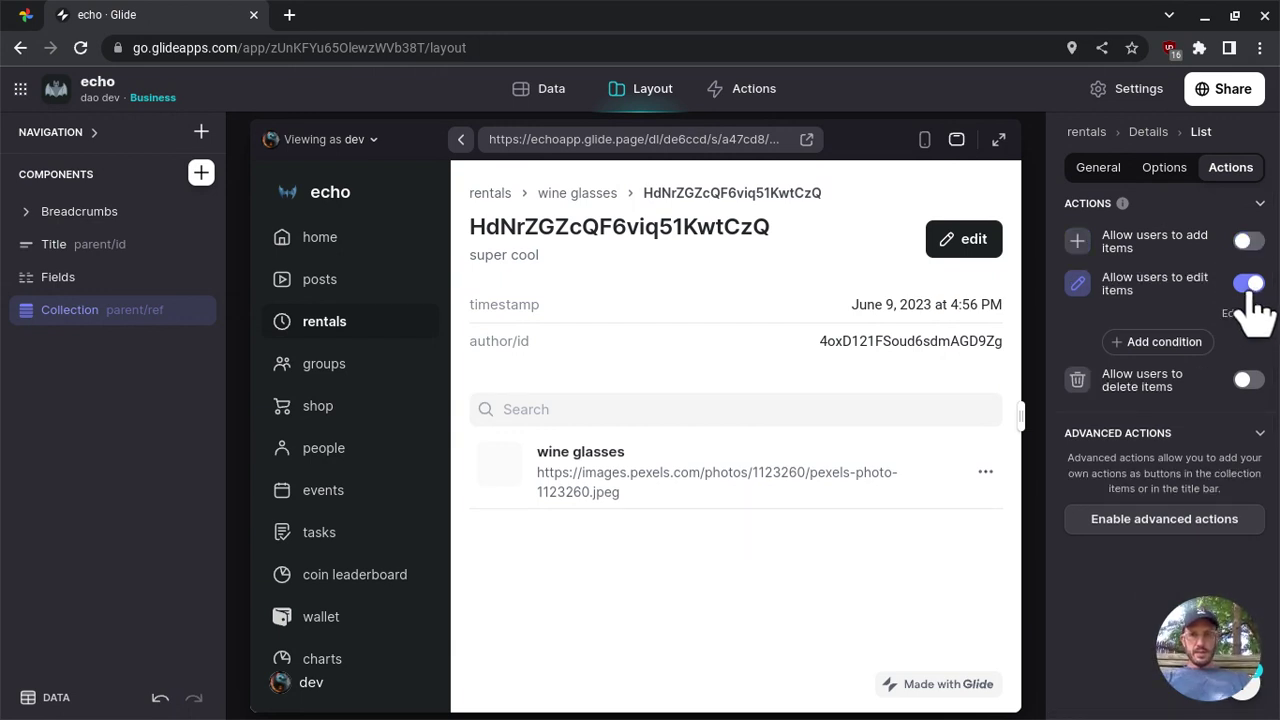
click(1248, 286)
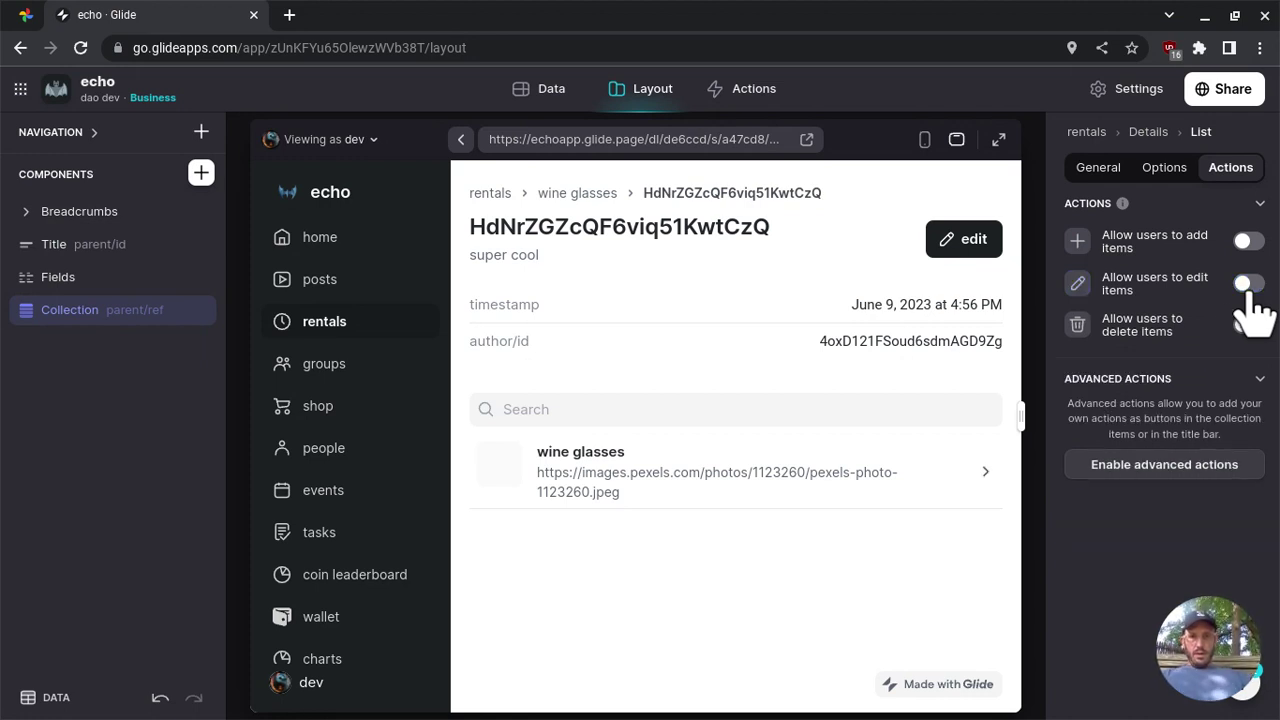
Hide the search bar of the parent/ref collection
click(1164, 167)
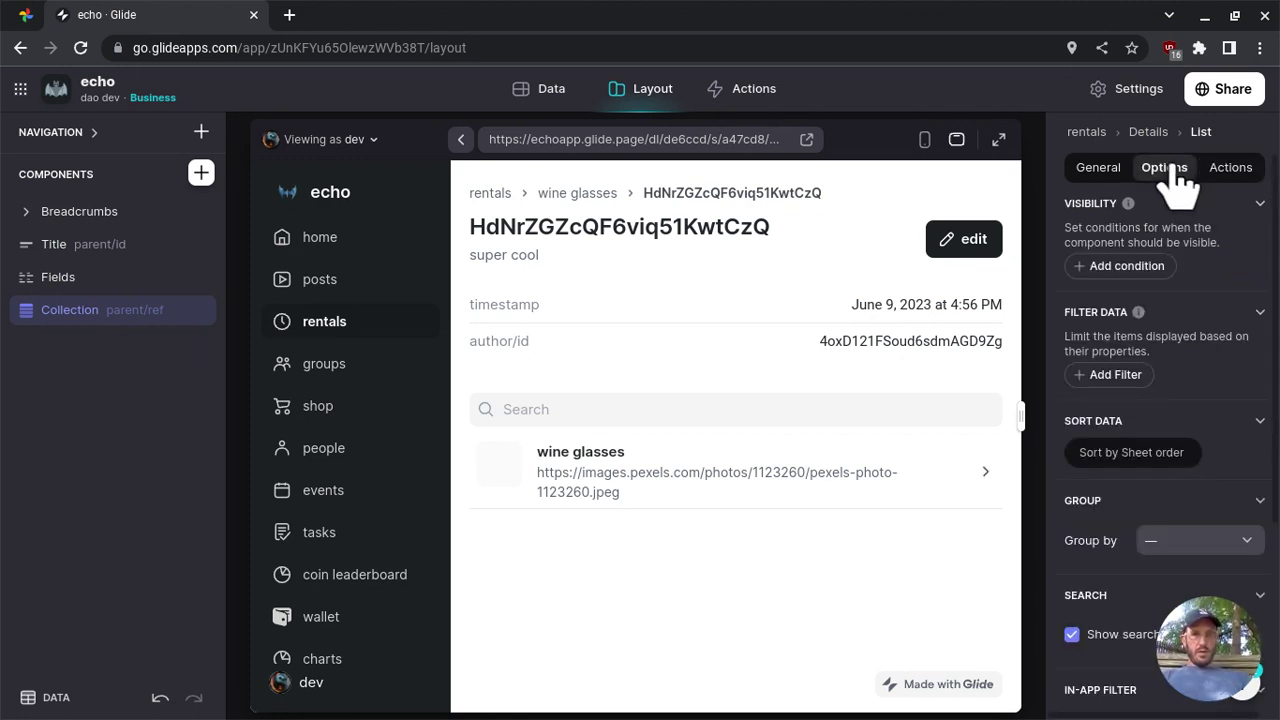
scroll(1175, 408, down, 3)
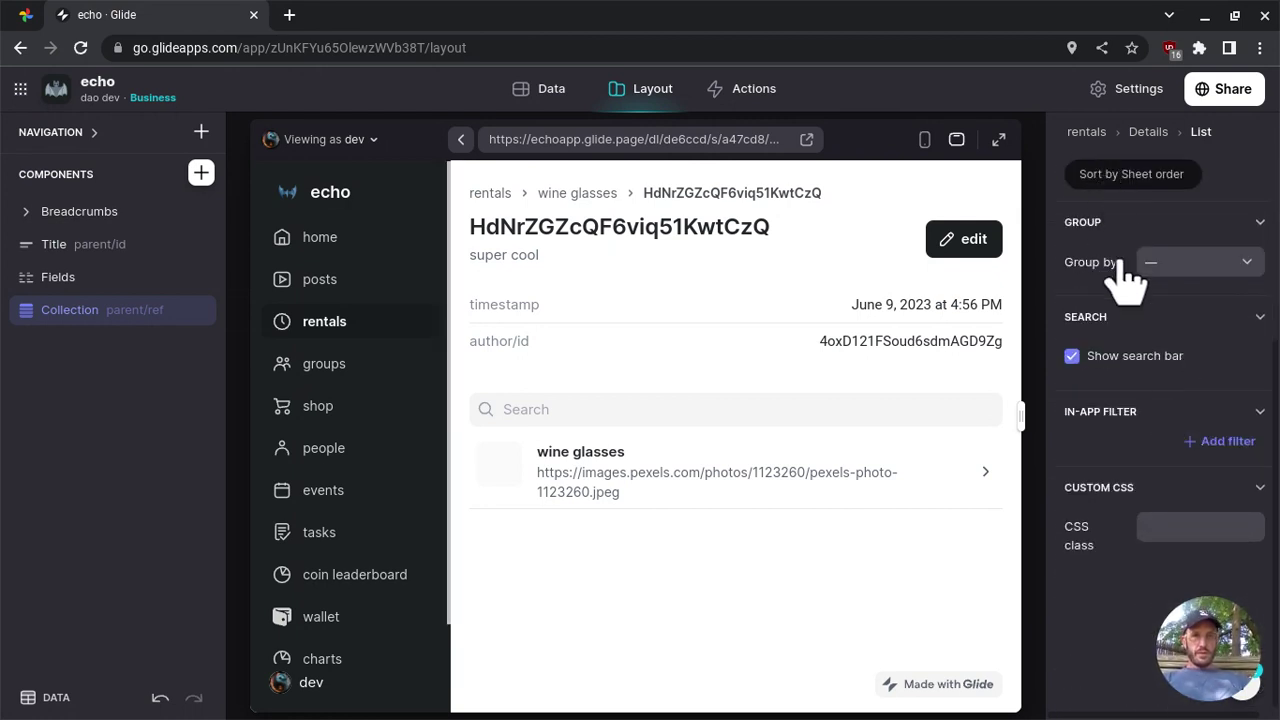
scroll(1113, 215, up, 3)
Title the parent/ref collection "parent rental item"
click(1101, 172)
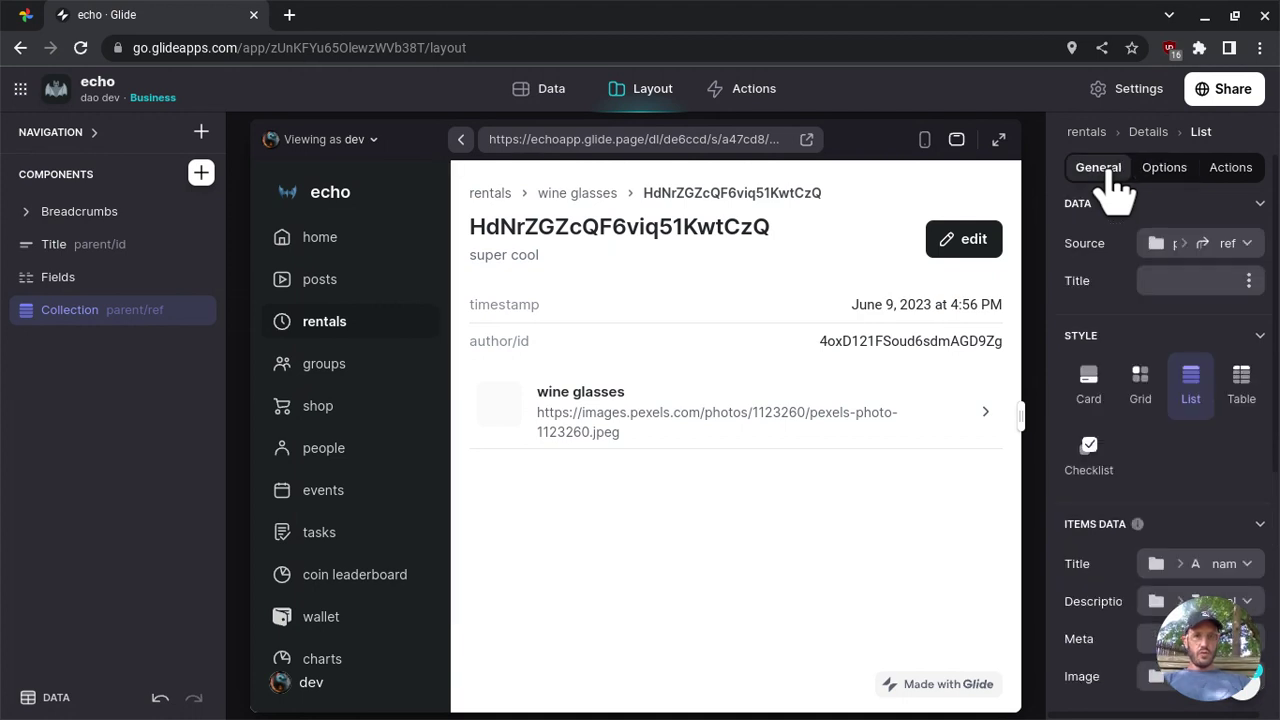
click(1242, 284)
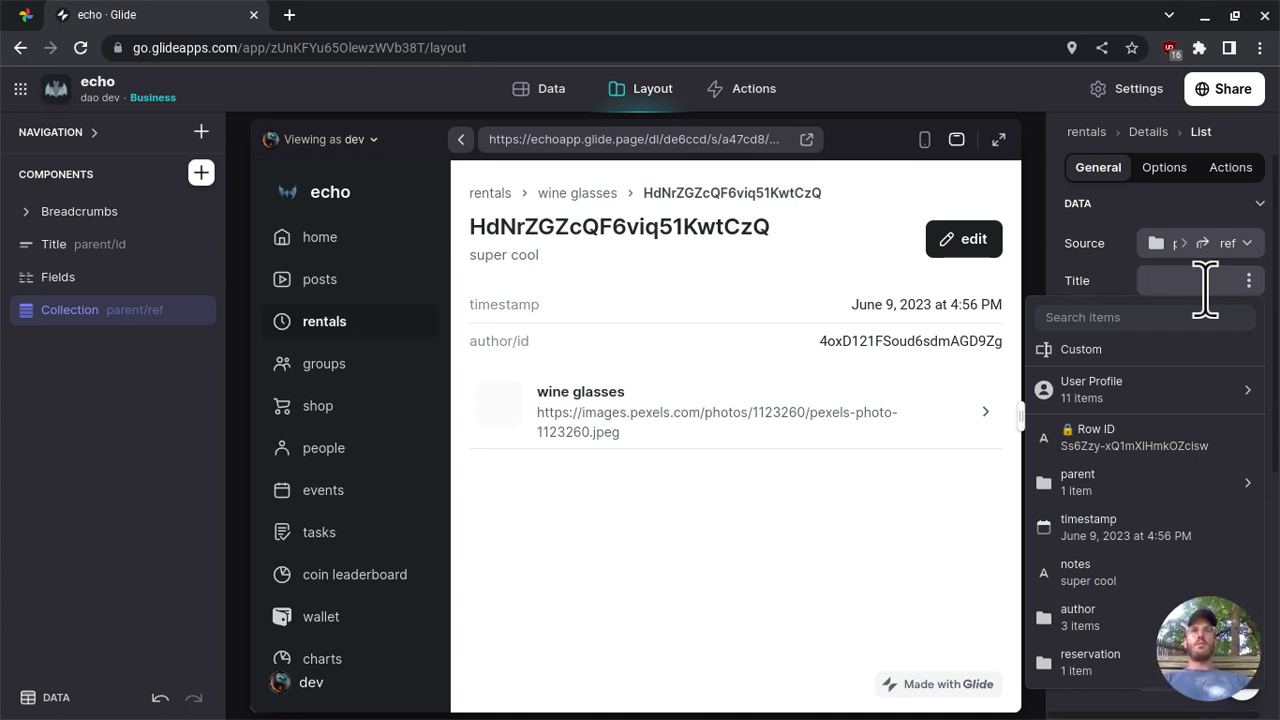
text(parent )
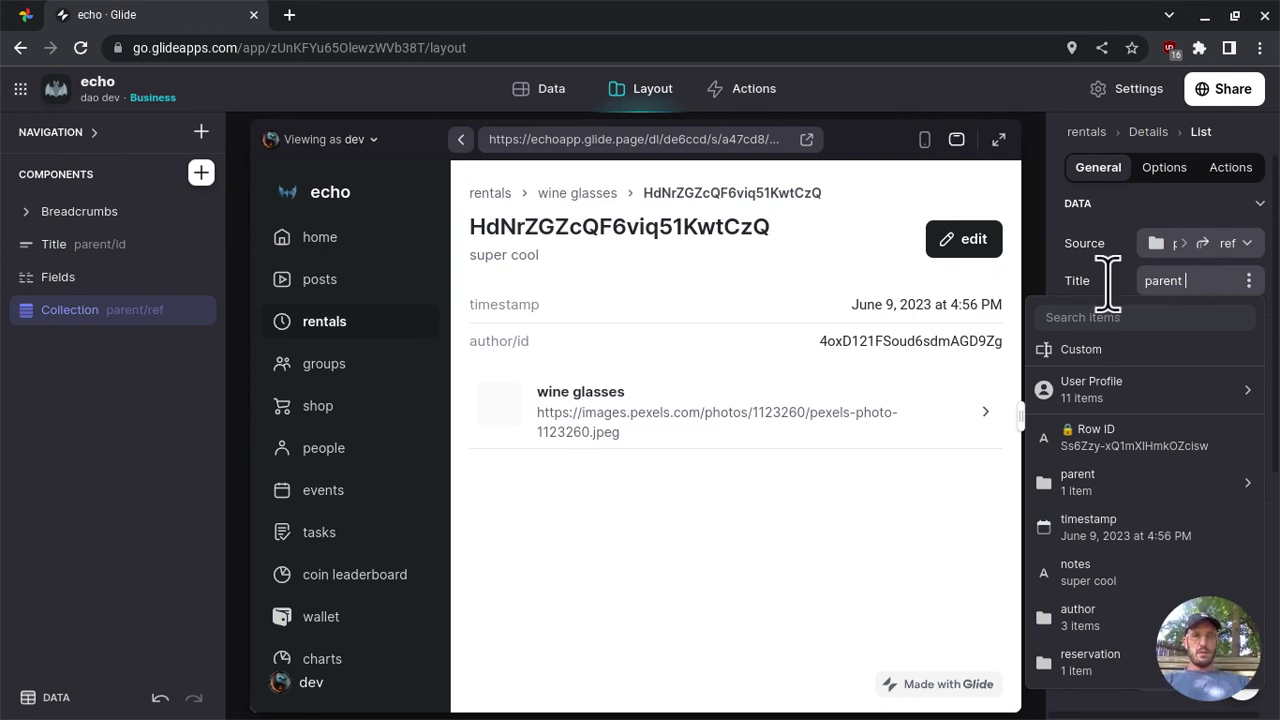
text(rental item)
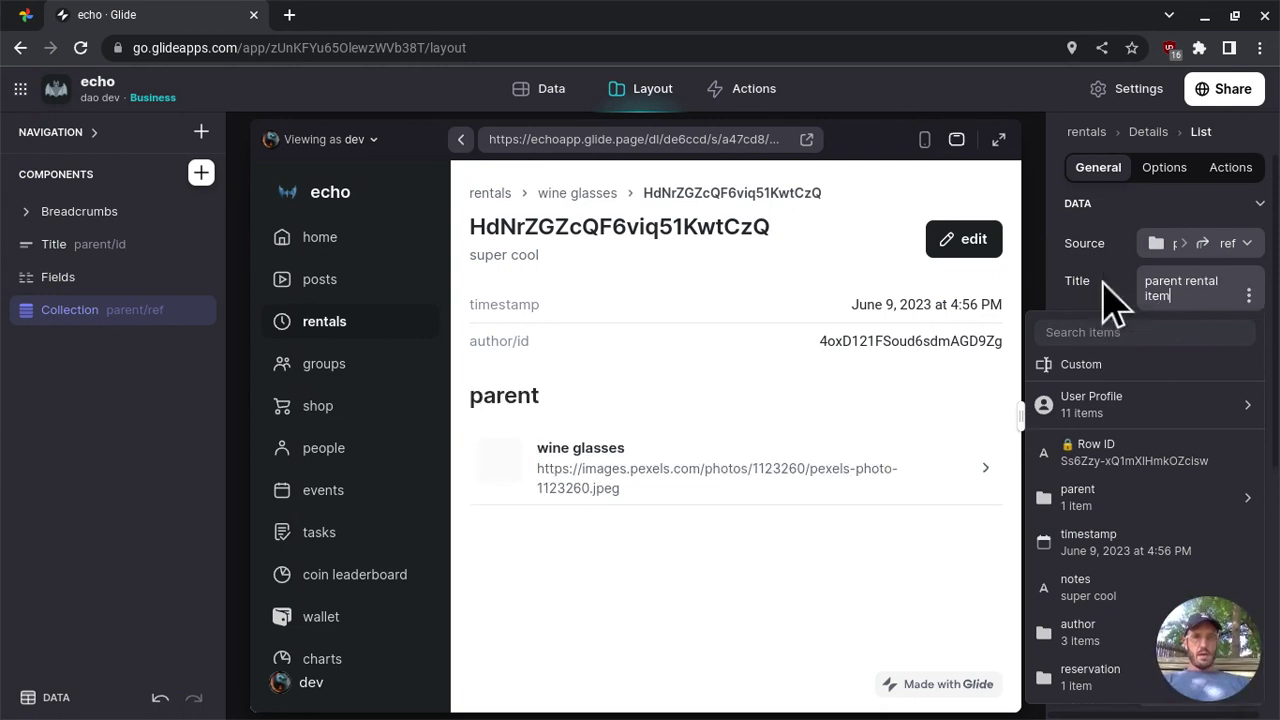
click(1157, 309)
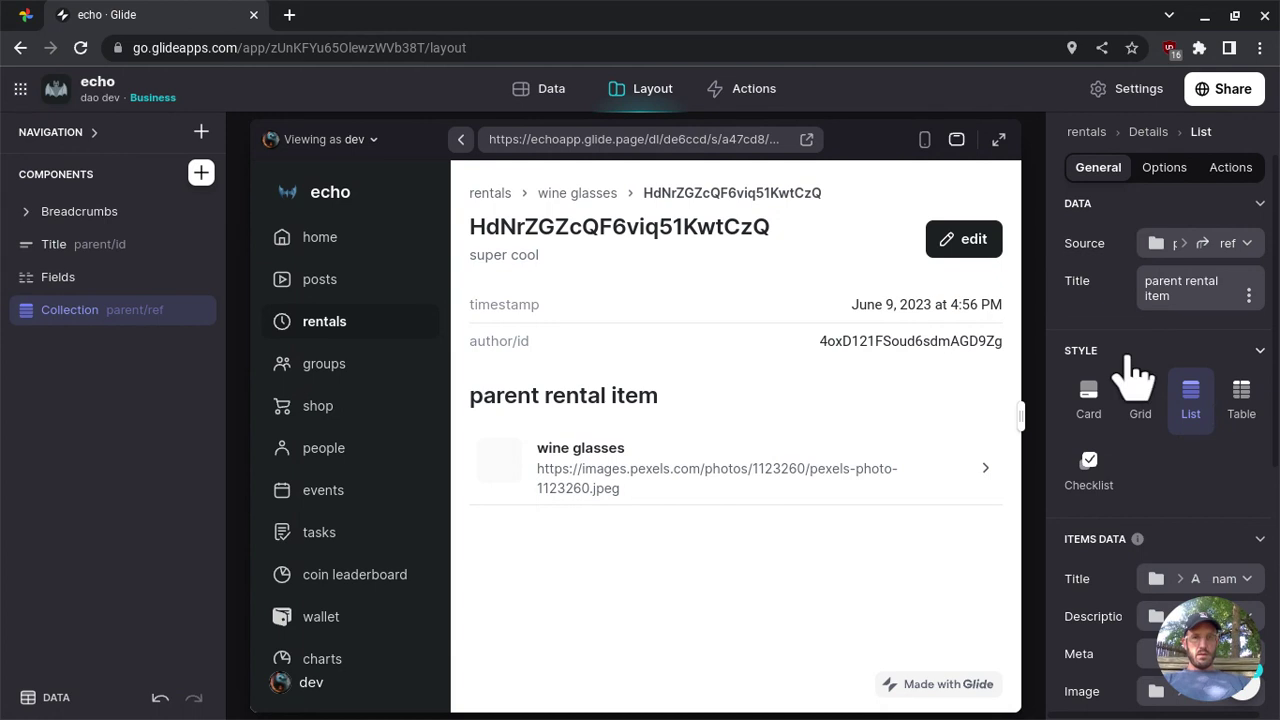
Set the item image of the parent rental item collection to image/final
scroll(1133, 375, down, 4)
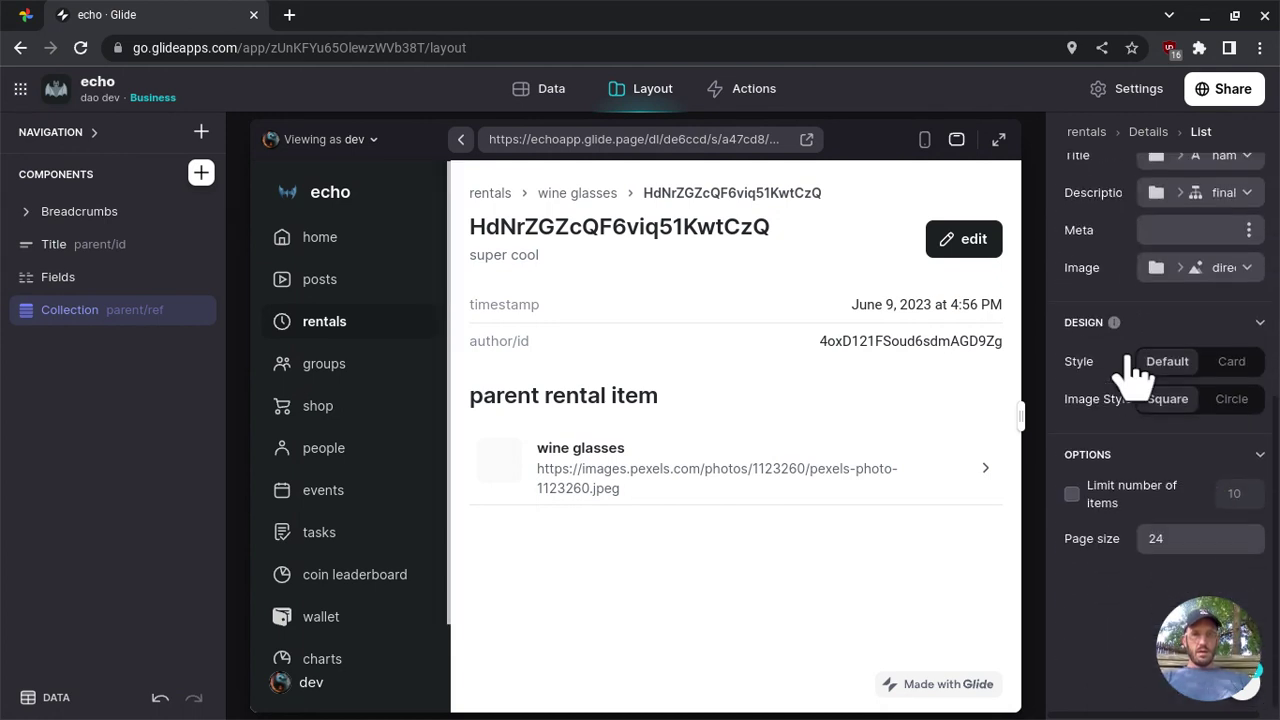
click(1200, 274)
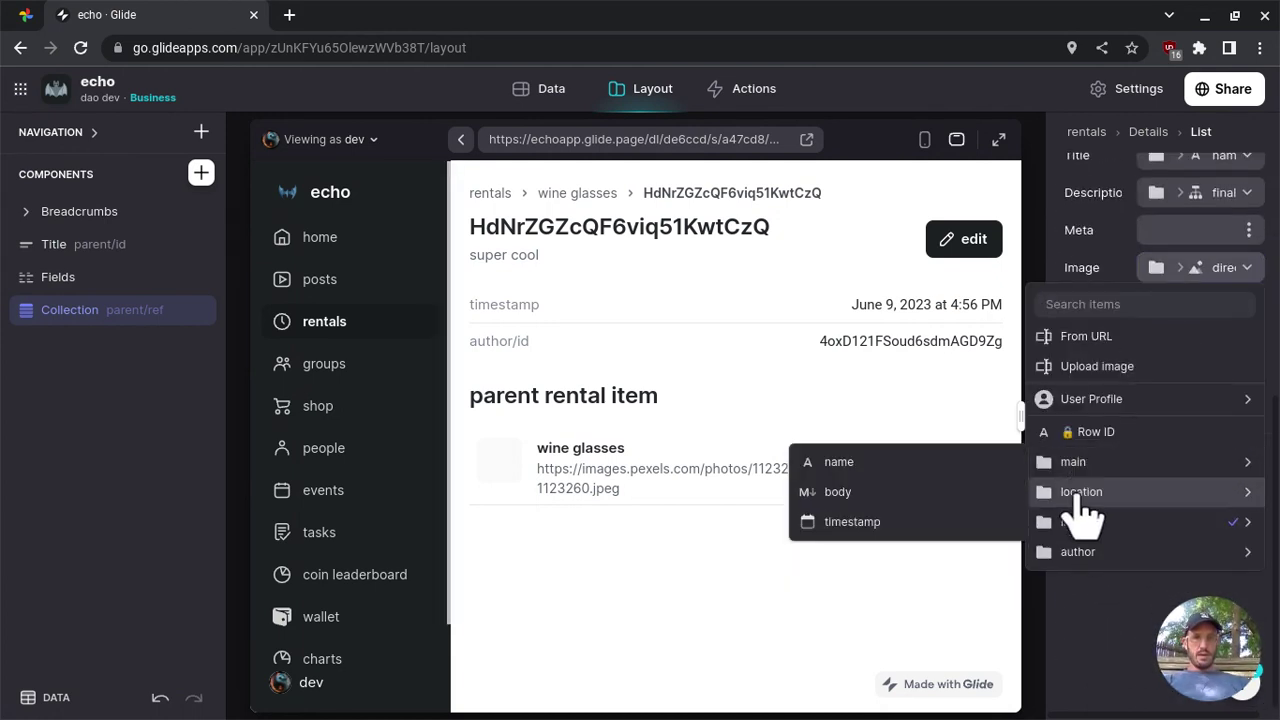
mouse_move(1072, 524)
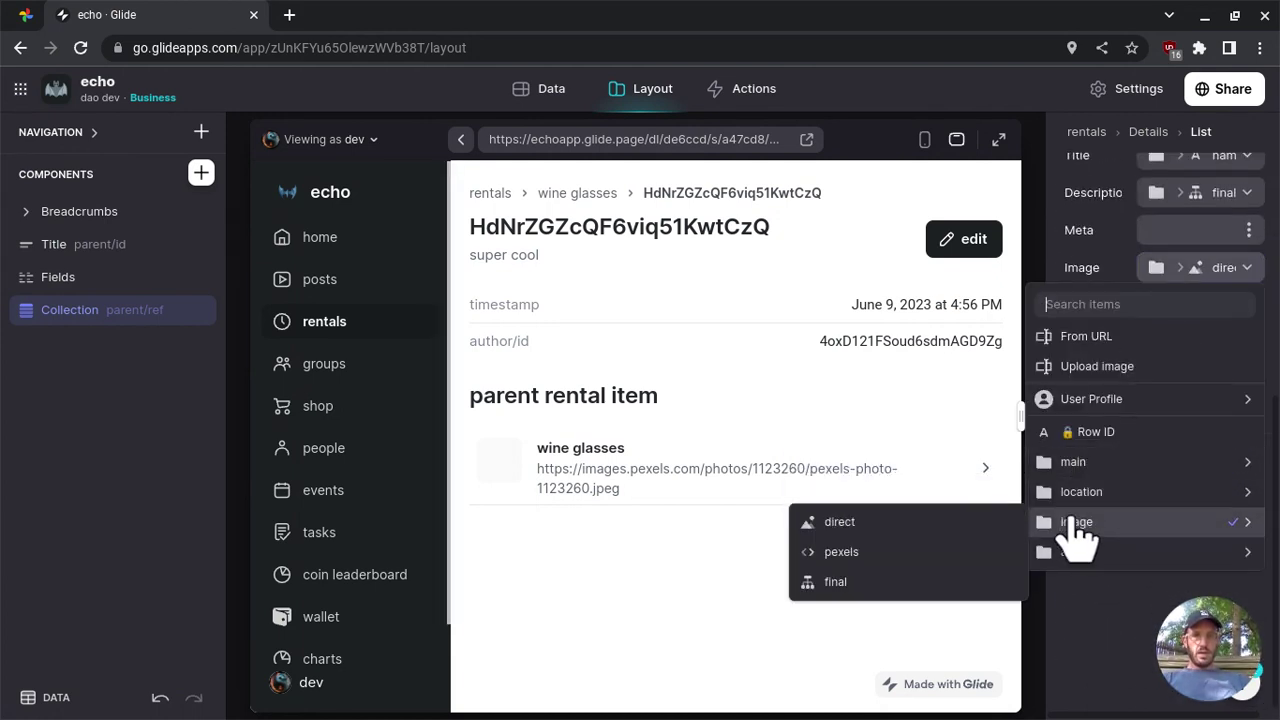
click(848, 582)
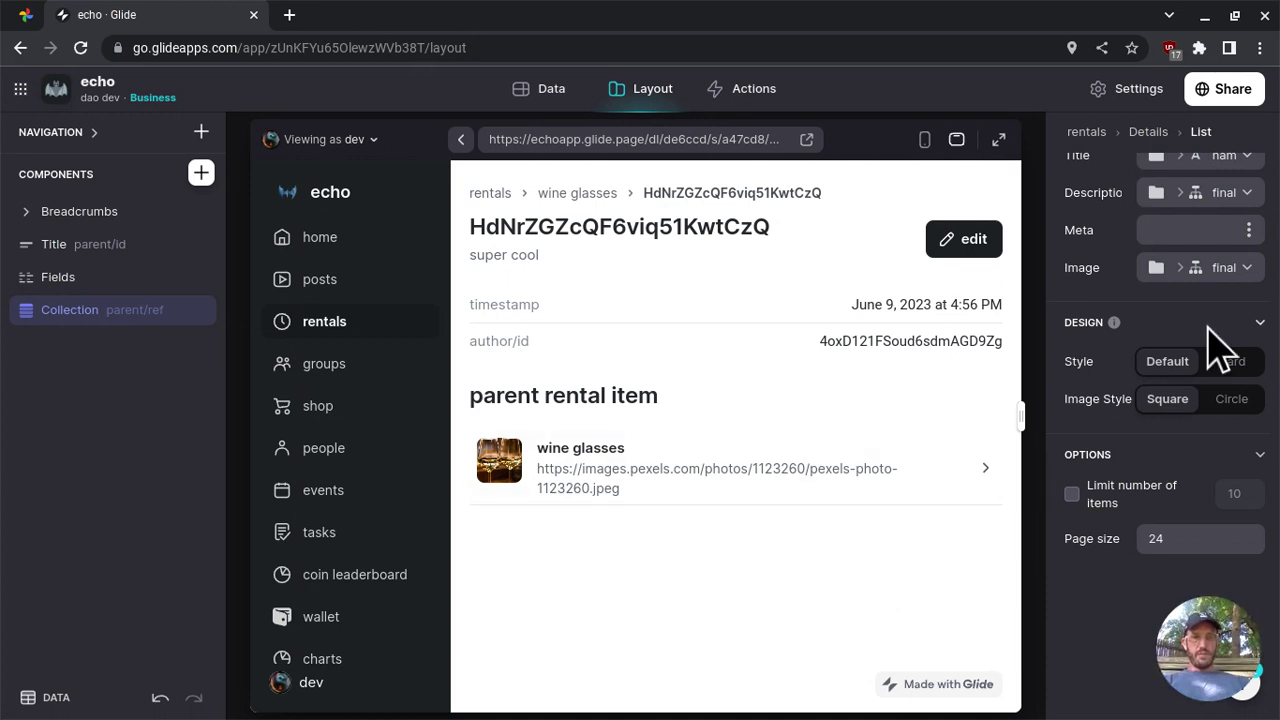
Set the item meta of the parent rental item collection to the location/string column
scroll(1218, 348, up, 3)
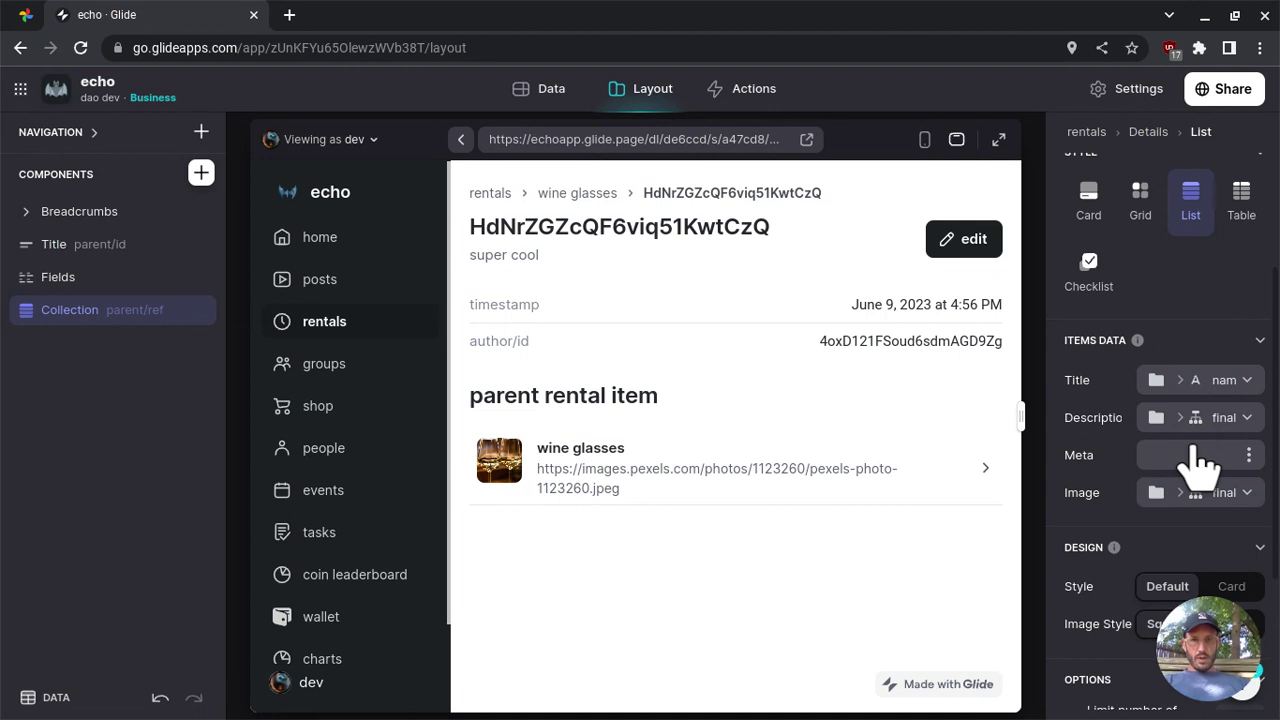
click(1243, 453)
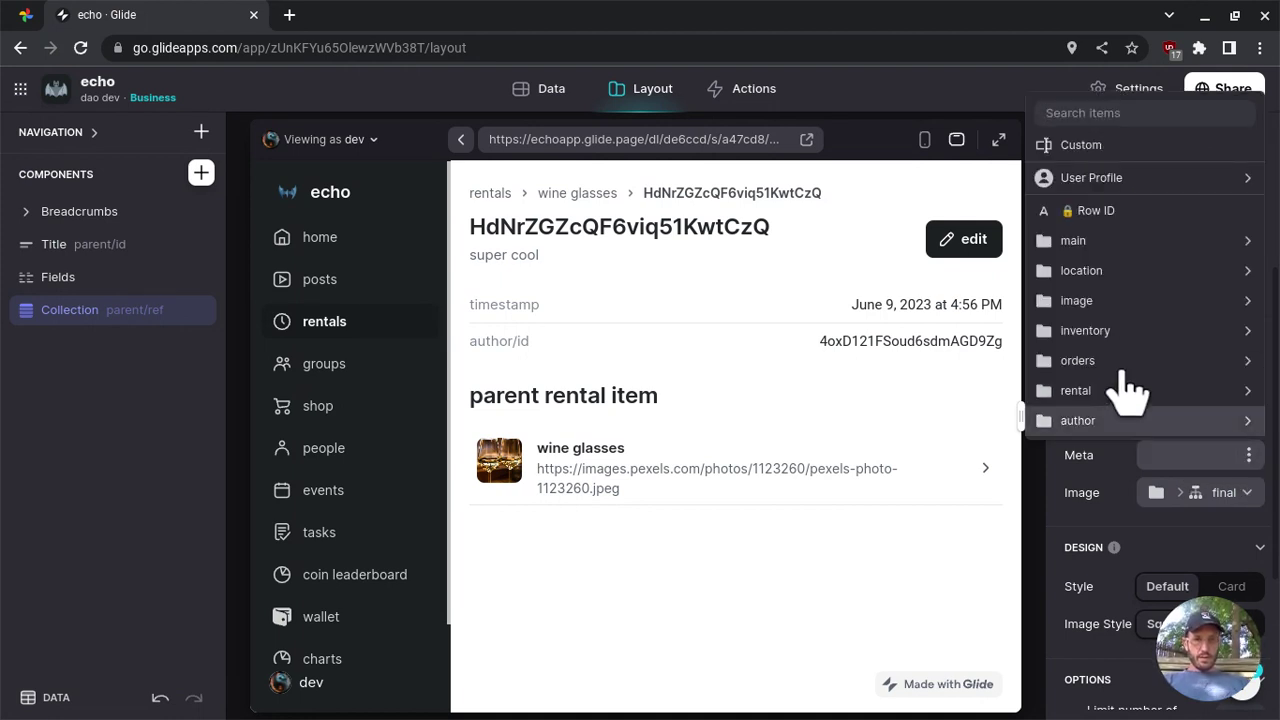
mouse_move(1106, 272)
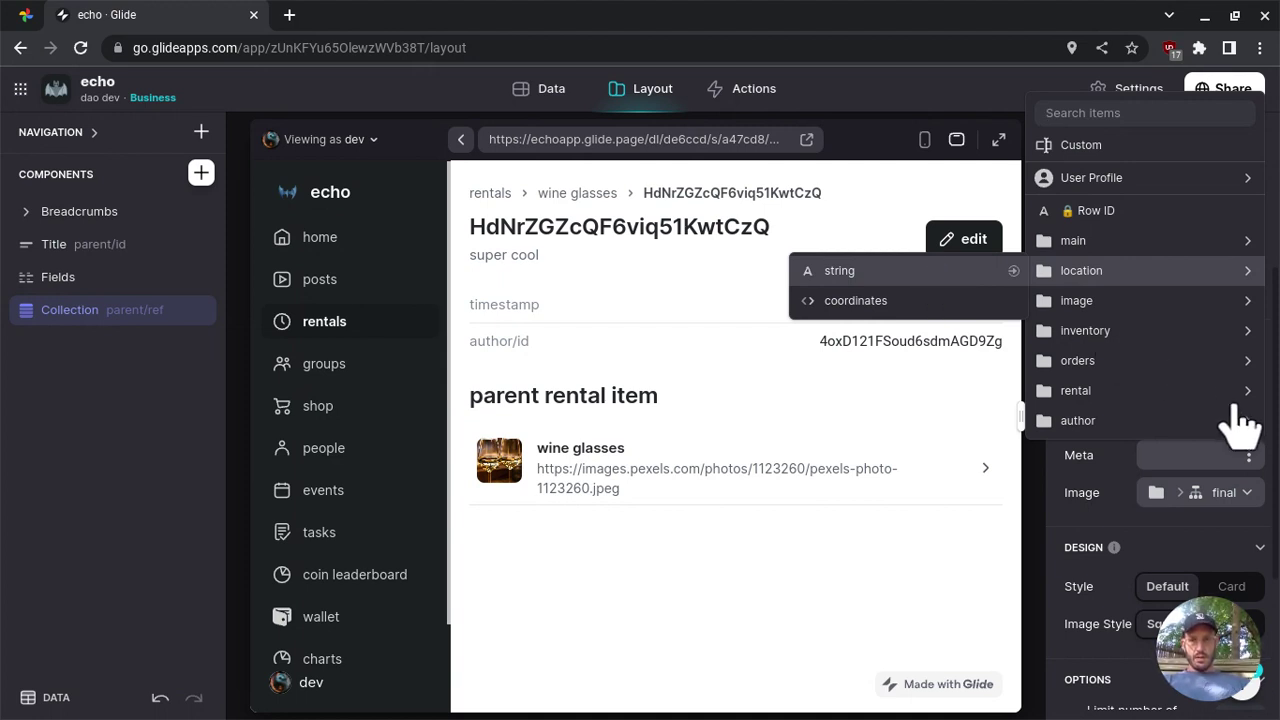
key(Return)
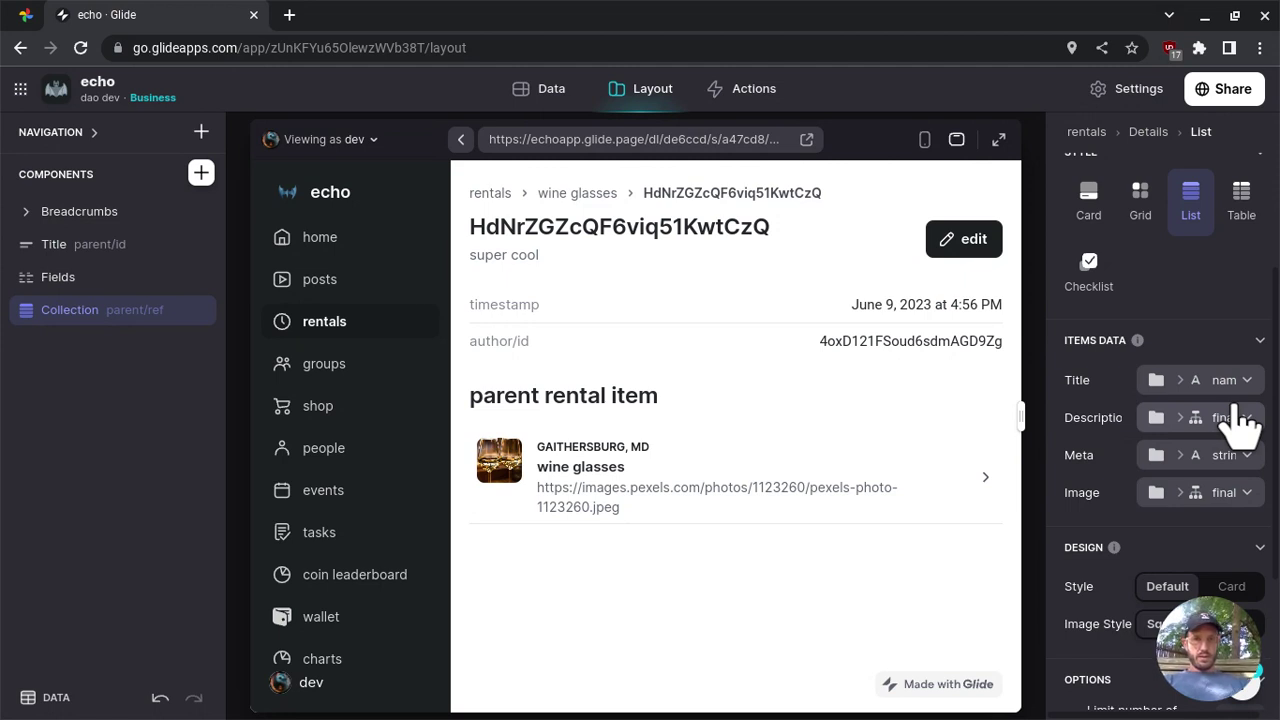
Set the item description of the parent rental item collection to the main/price column
click(1228, 424)
mouse_move(1150, 345)
scroll(1150, 345, down, 1)
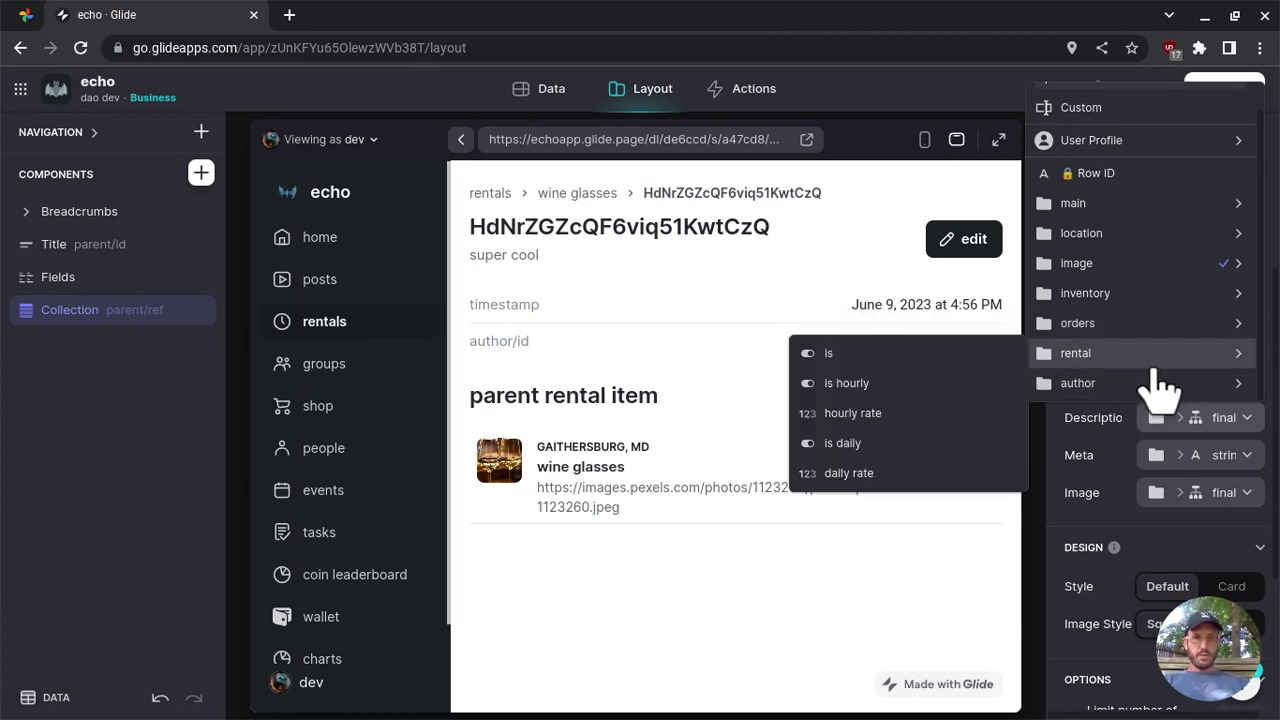
mouse_move(1150, 380)
mouse_move(1133, 230)
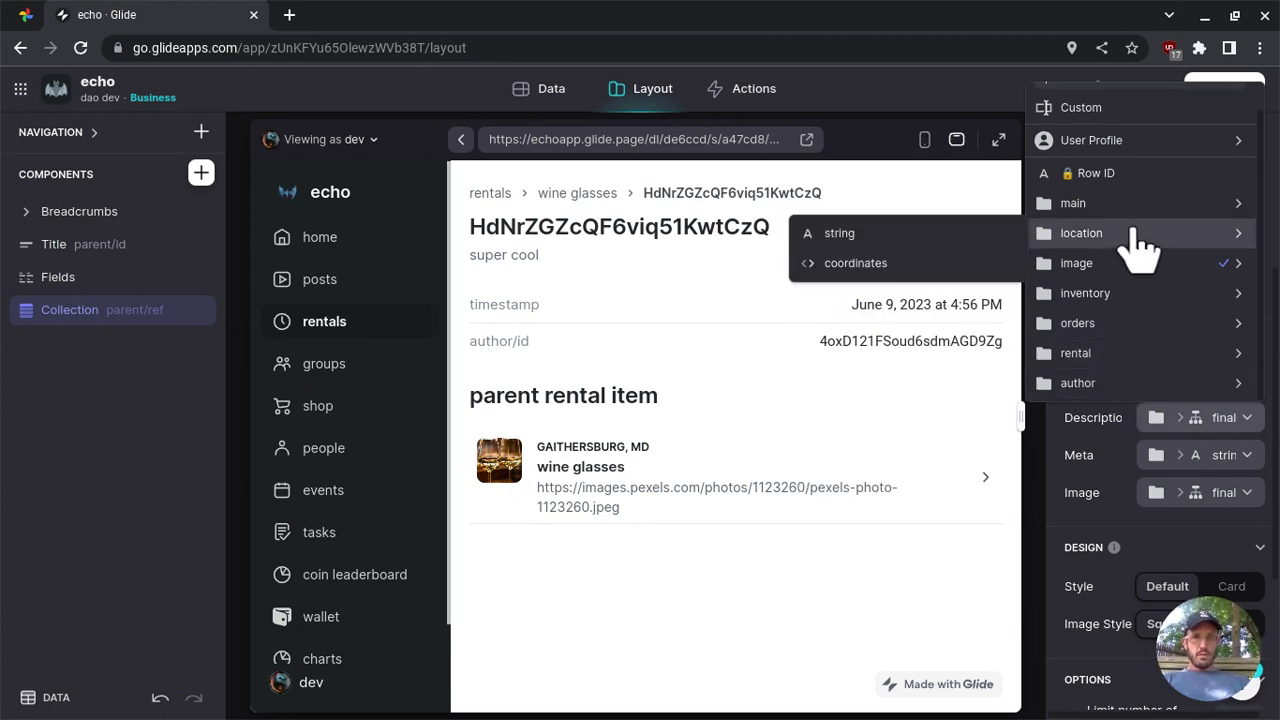
mouse_move(1133, 200)
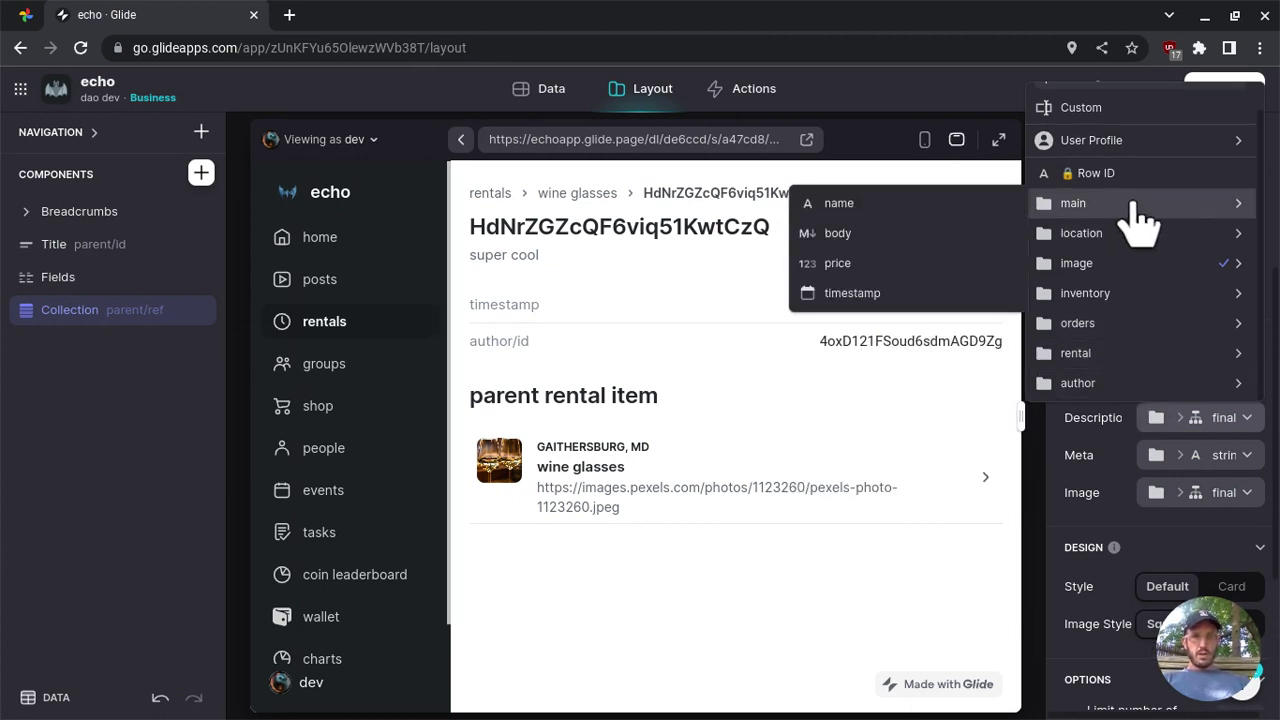
click(920, 263)
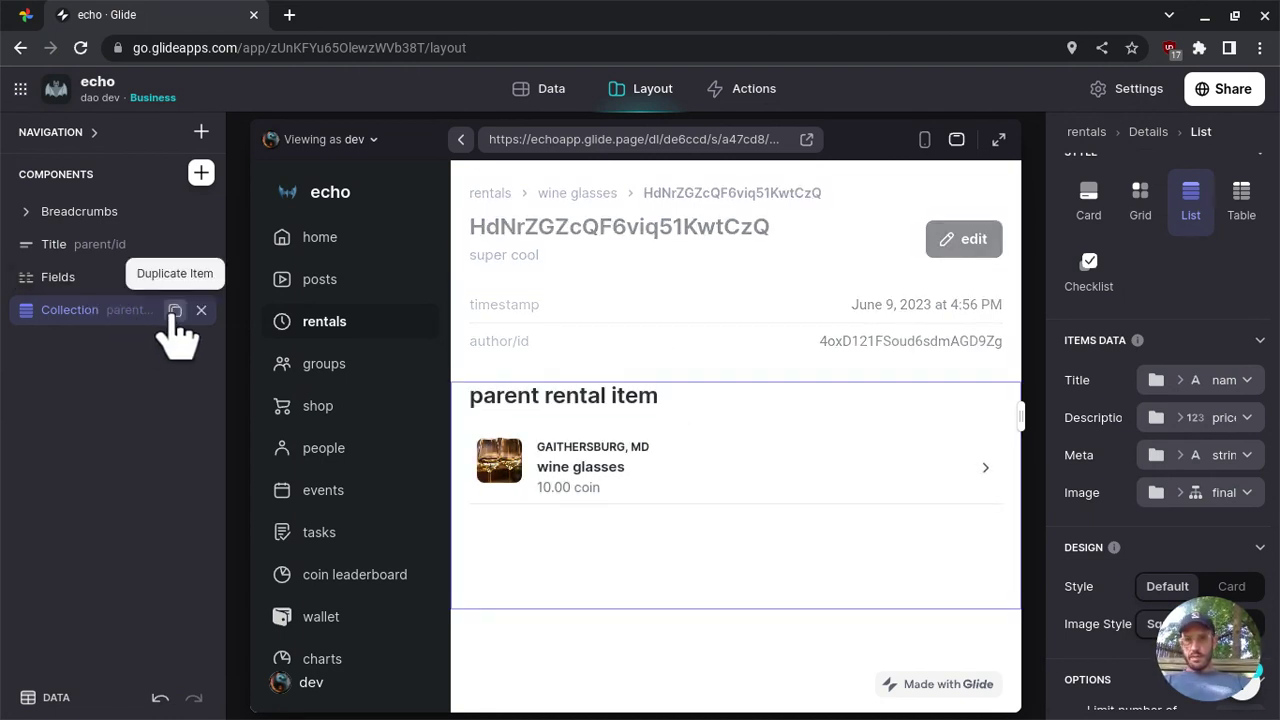
Duplicate the parent rental item collection and set the source of the upper one to author/ref
click(174, 311)
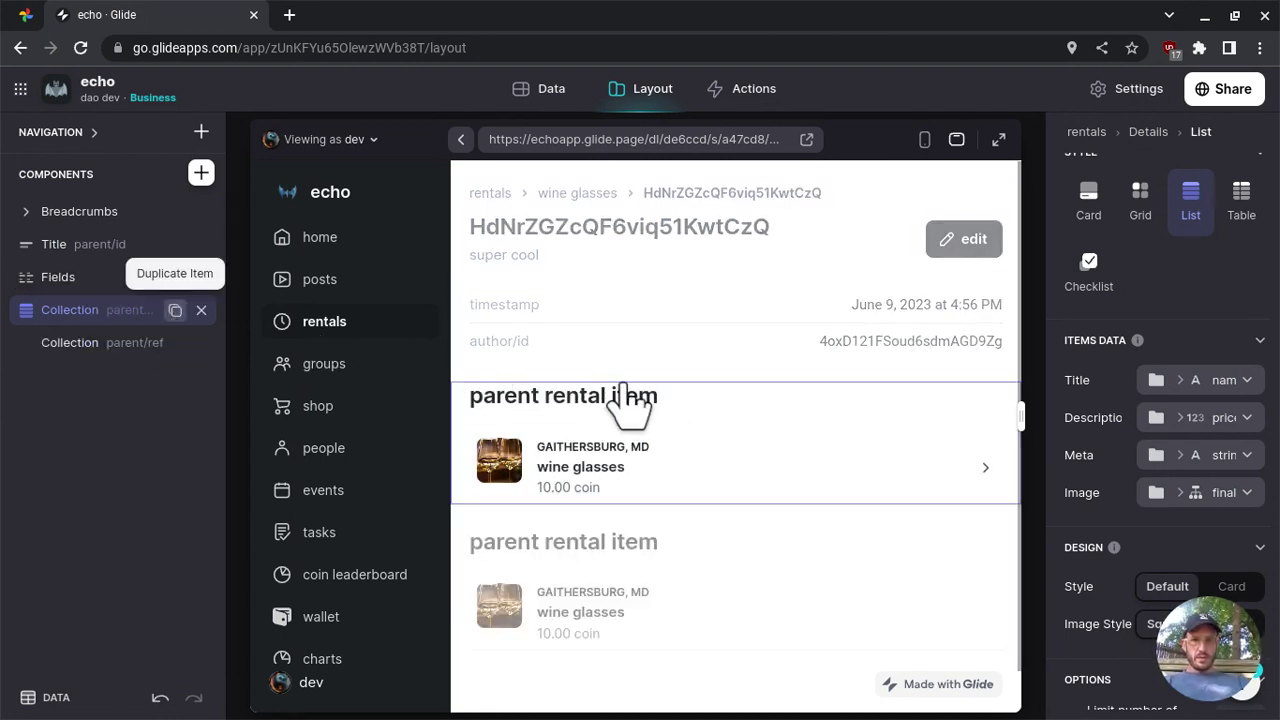
scroll(630, 400, down, 1)
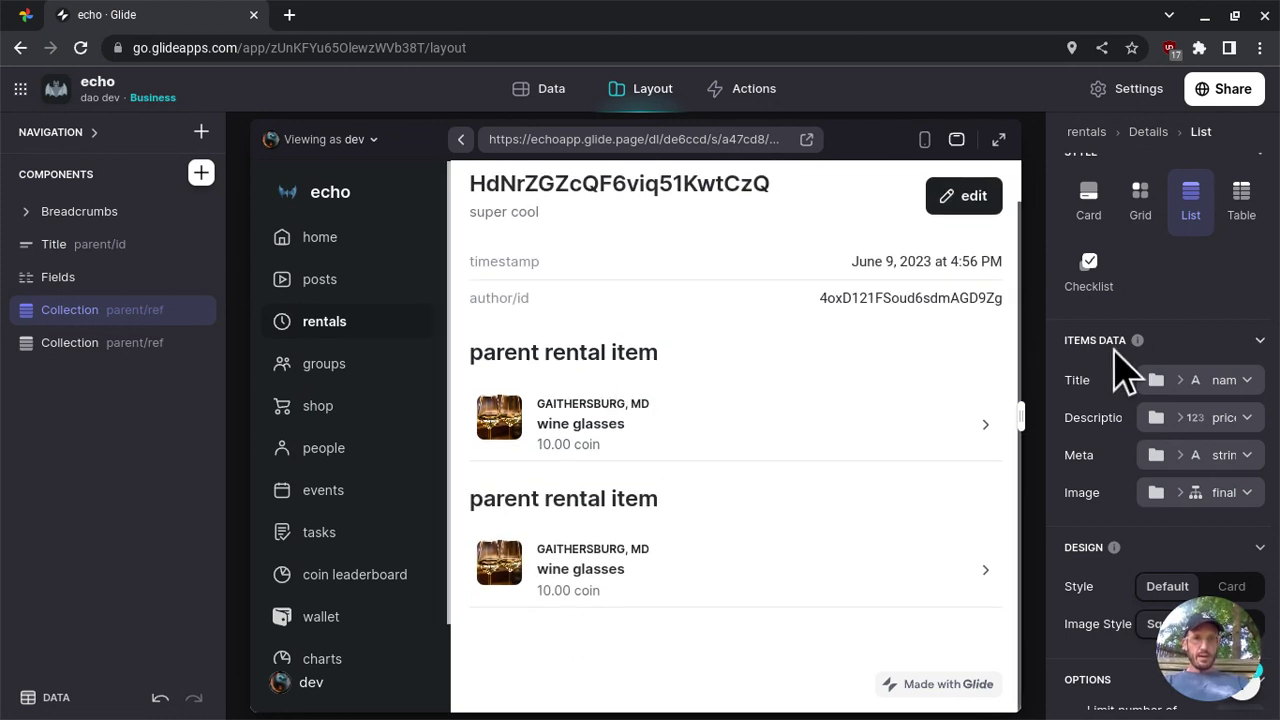
scroll(1120, 371, up, 3)
click(1200, 250)
scroll(1090, 390, down, 5)
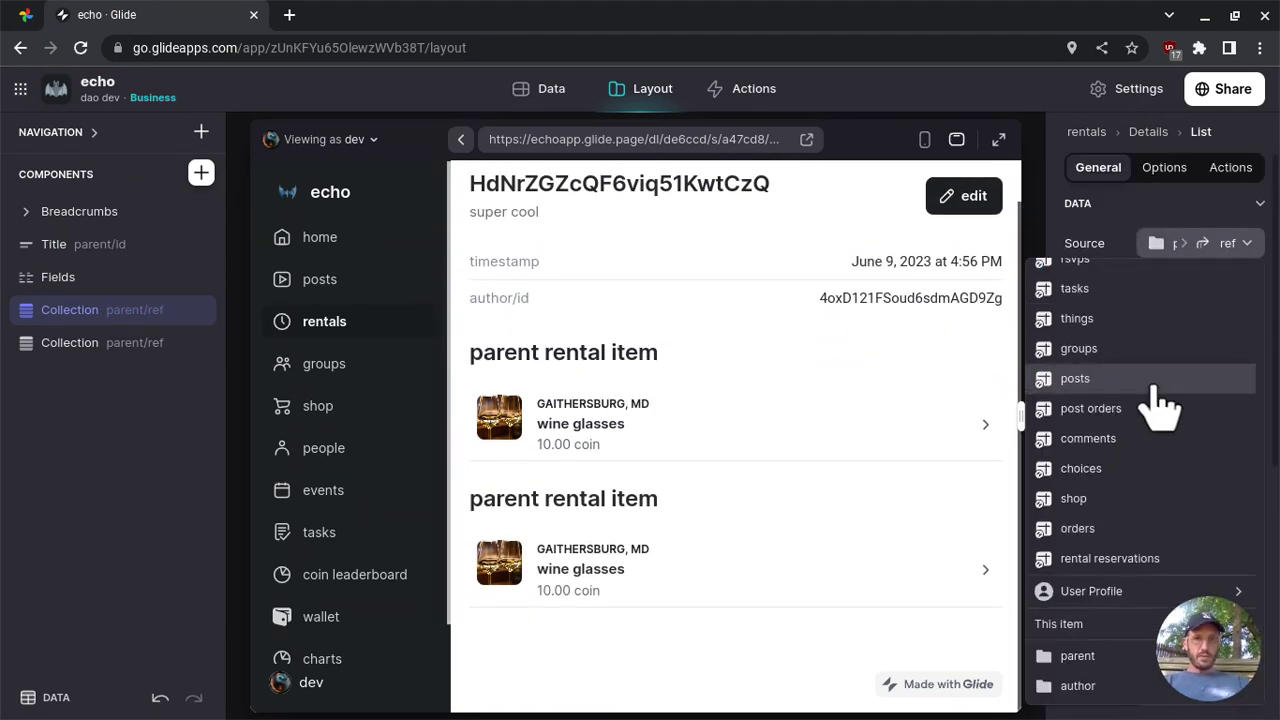
mouse_move(1084, 700)
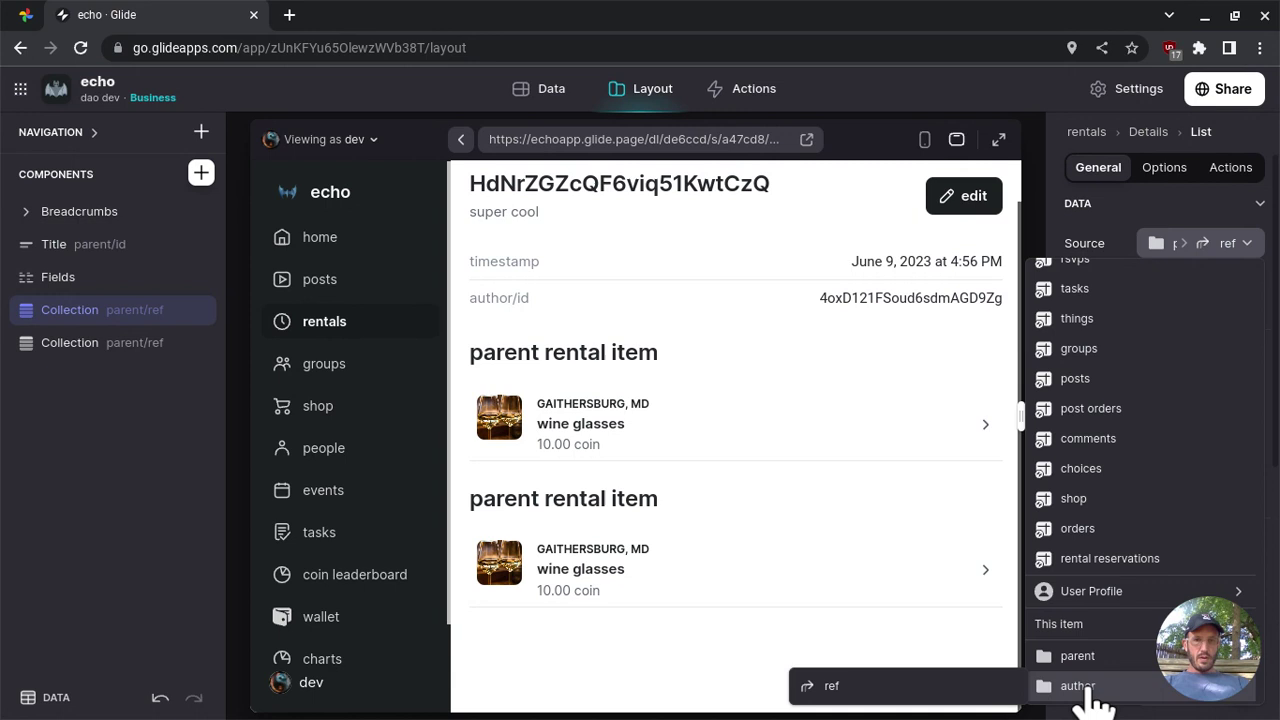
click(922, 692)
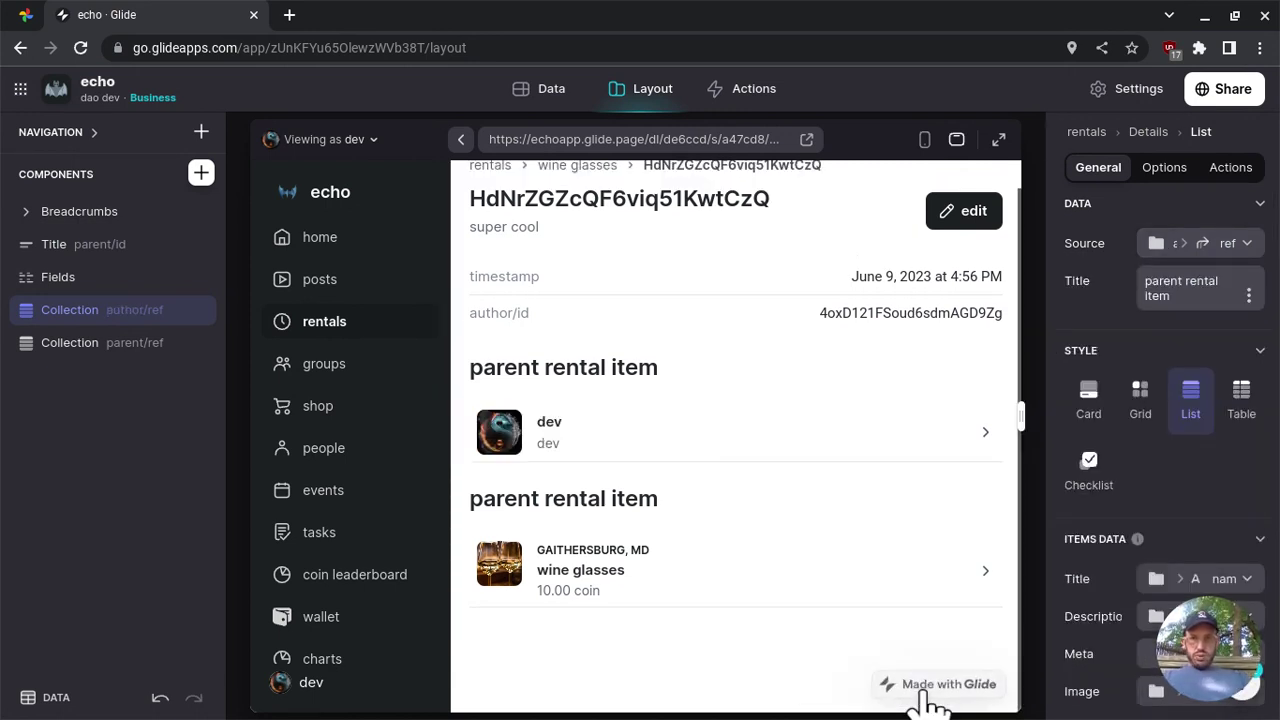
Replace the title of the author/ref collection with "rented by"
click(1226, 305)
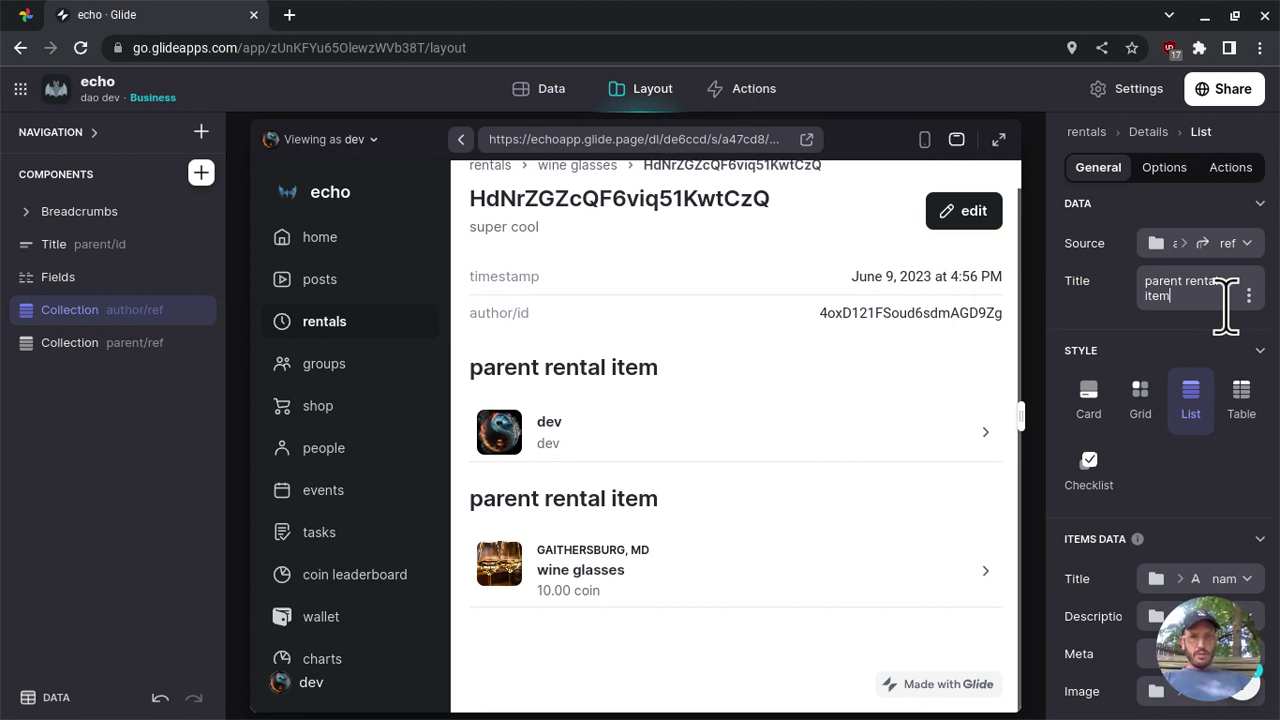
key(BackSpace)
key(BackSpace)
key(BackSpace)
key(BackSpace)
key(BackSpace)
key(BackSpace)
key(BackSpace)
key(BackSpace)
key(BackSpace)
key(BackSpace)
key(BackSpace)
key(BackSpace)
key(BackSpace)
key(BackSpace)
key(BackSpace)
key(BackSpace)
key(BackSpace)
key(BackSpace)
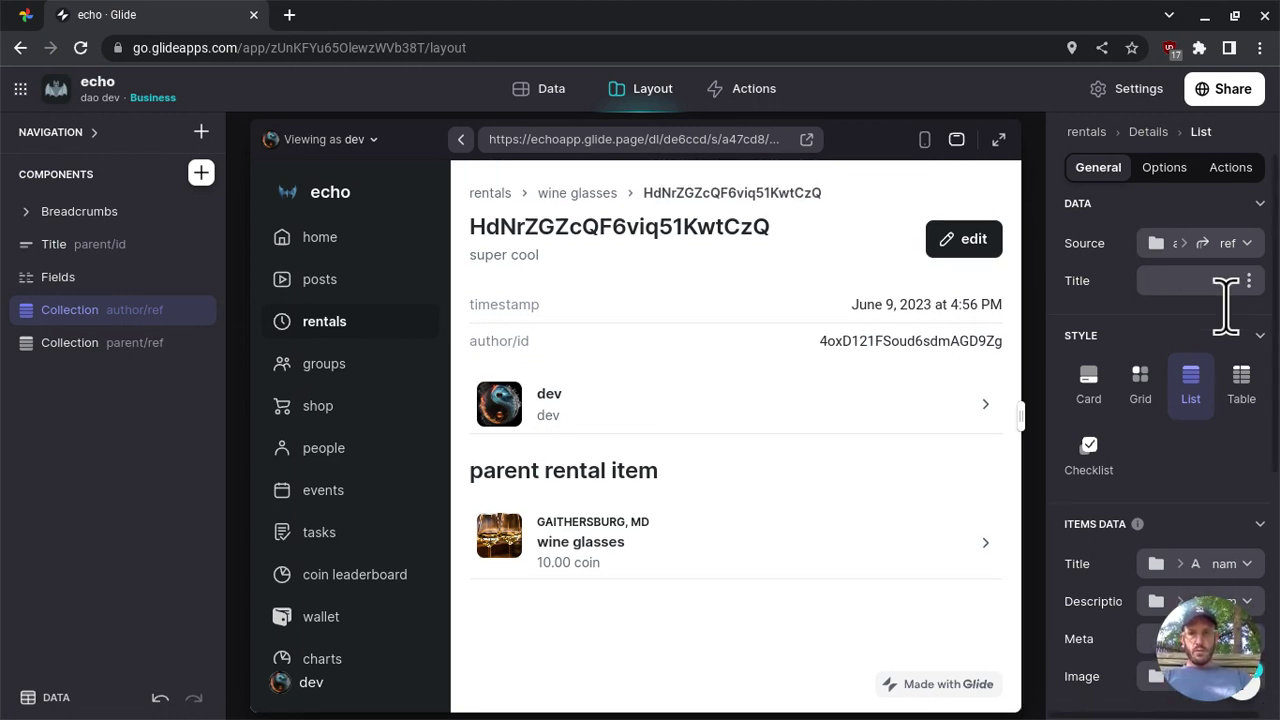
text(rented )
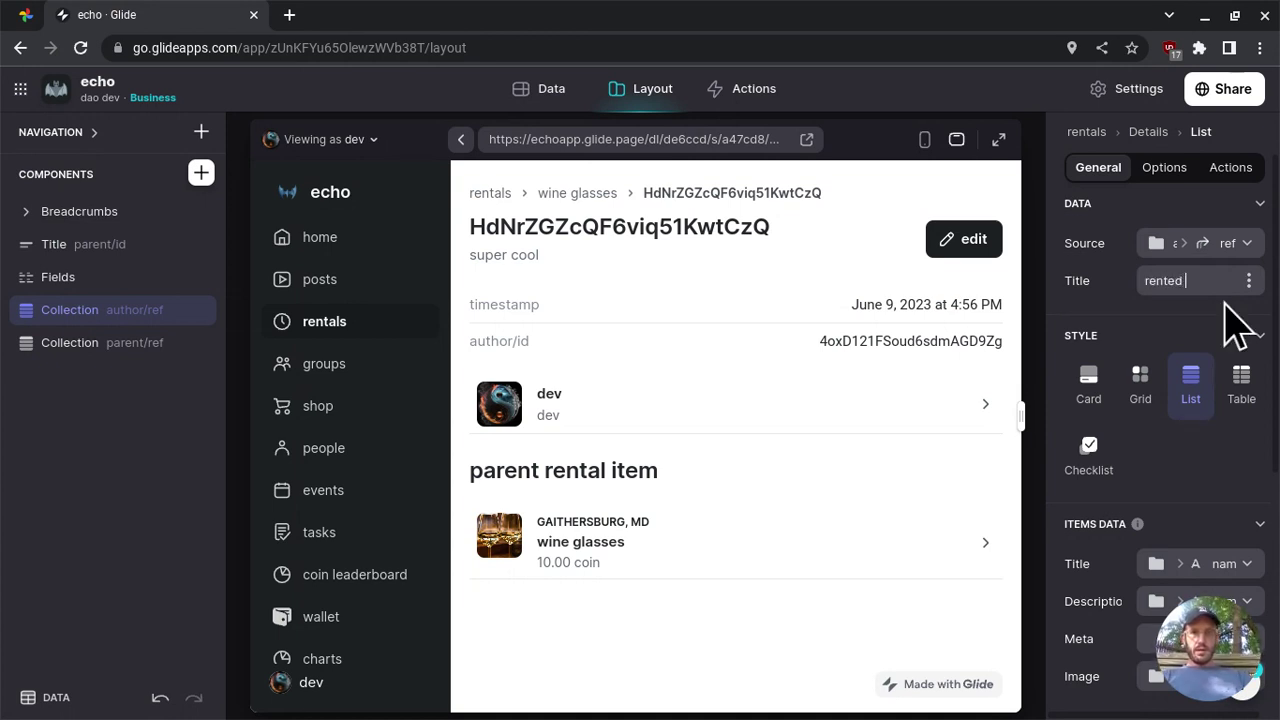
text(by)
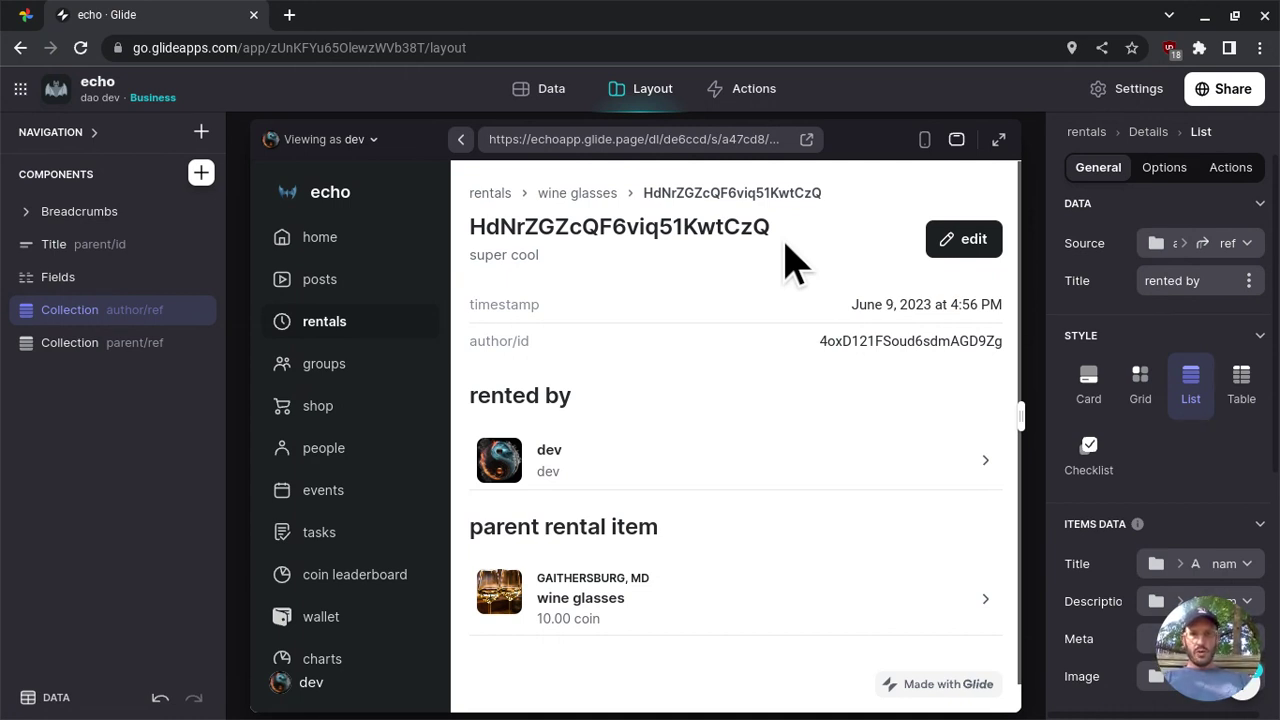
Rename the rental reservations data table to "rental orders" and move it above the orders table
click(550, 92)
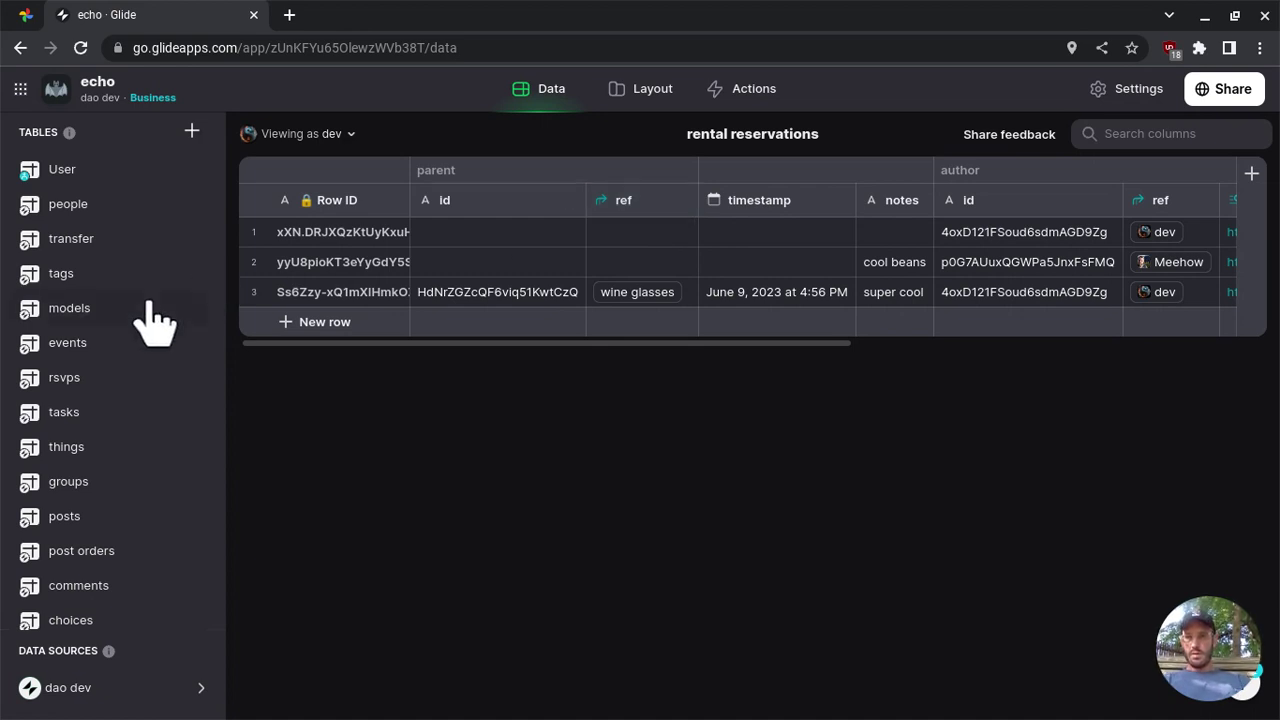
scroll(140, 322, down, 2)
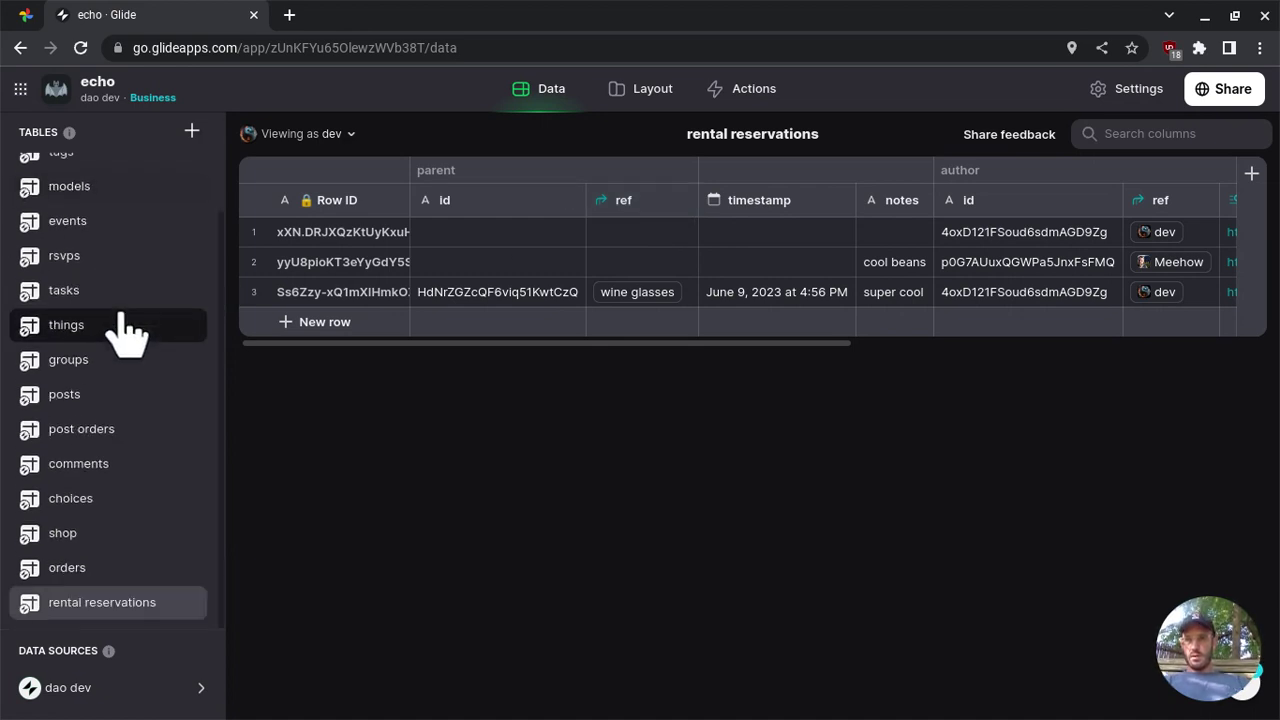
double_click(160, 604)
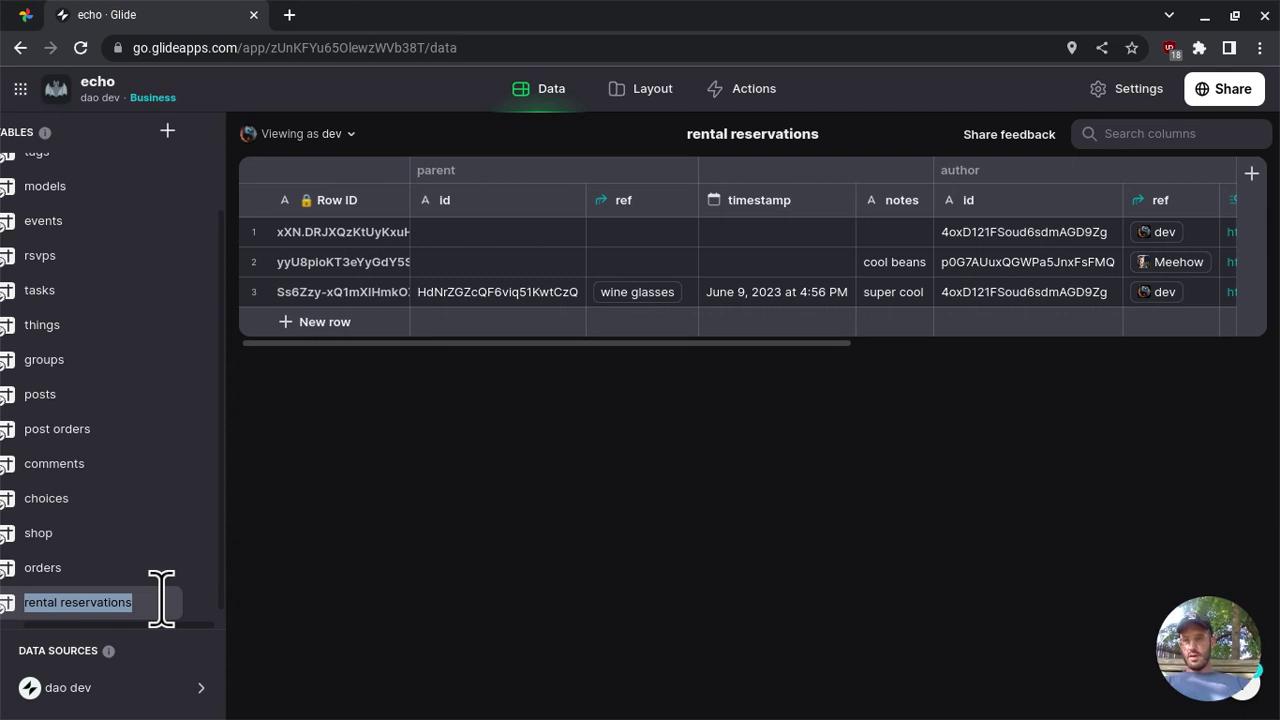
key(Escape)
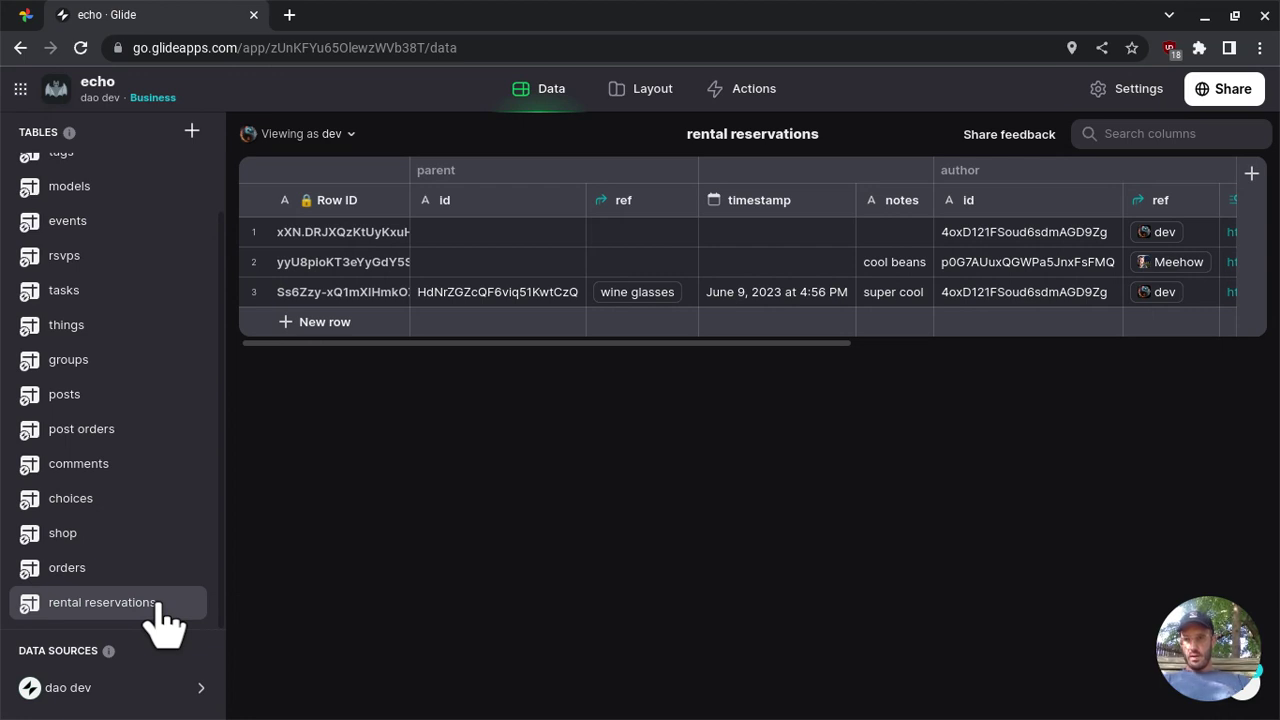
double_click(156, 606)
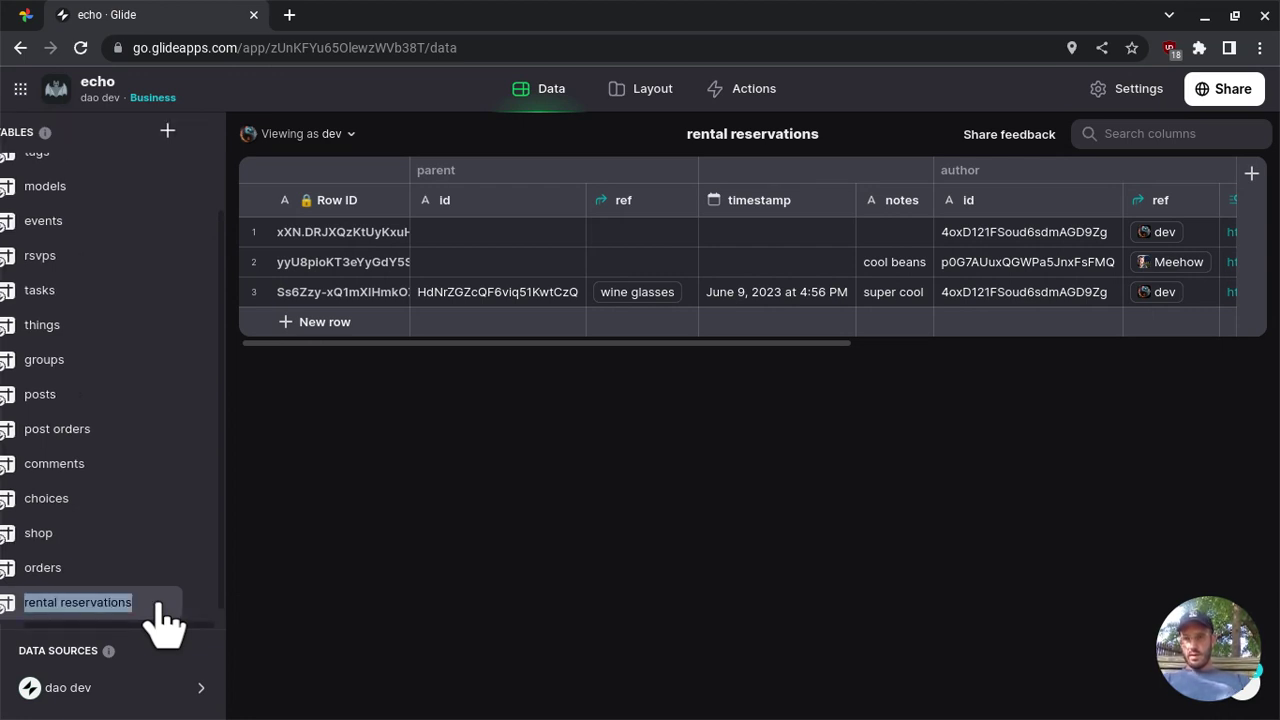
click(158, 602)
key(ctrl+BackSpace)
text(orders)
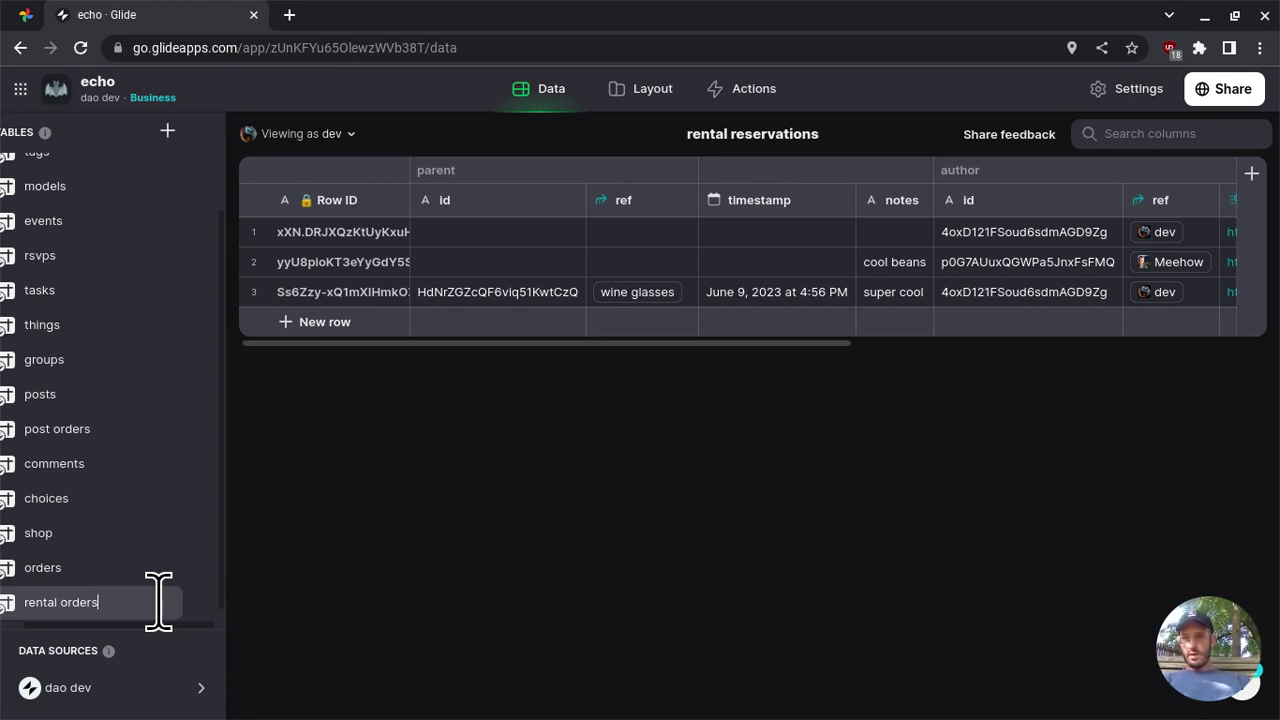
key(Return)
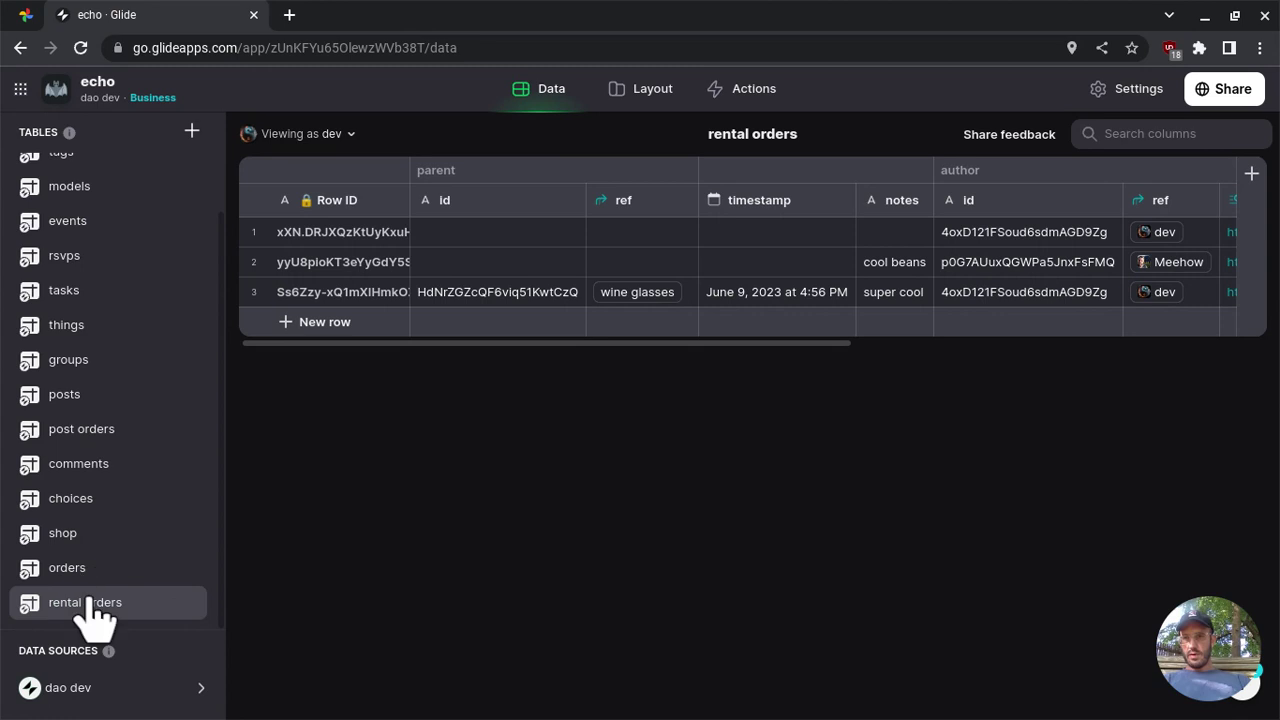
drag(92, 605, 91, 571)
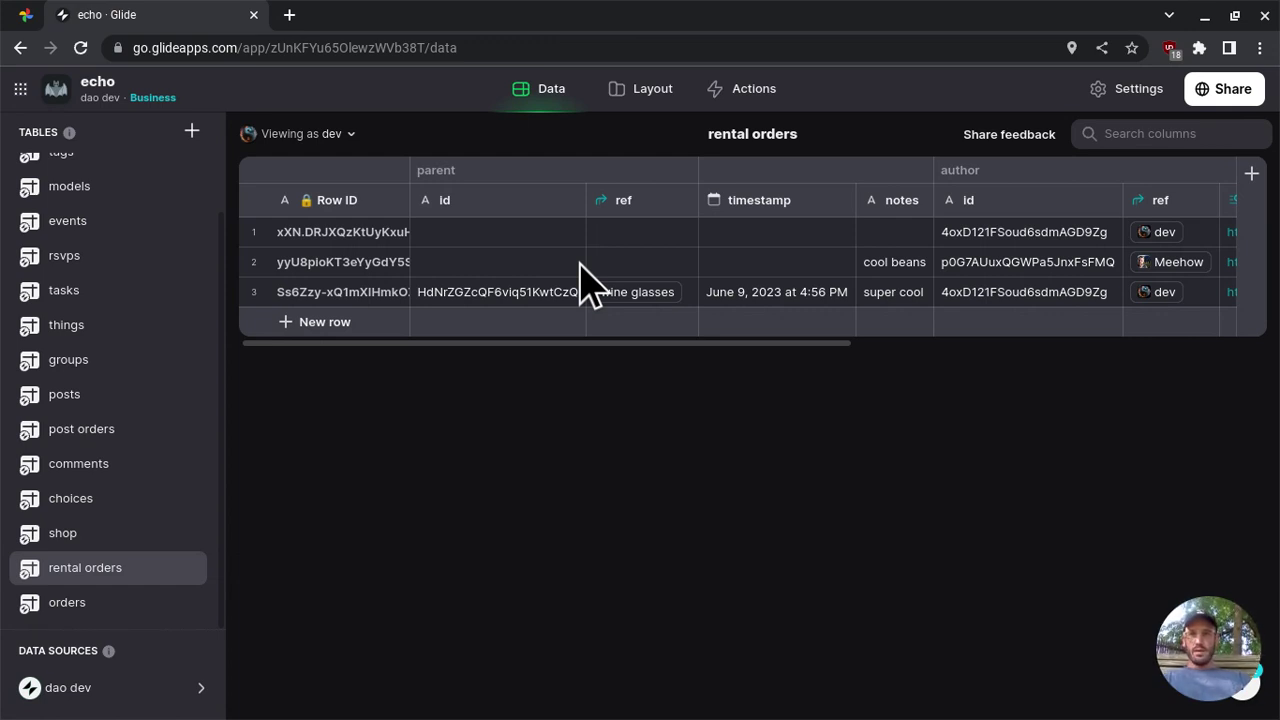
Duplicate the parent/ref column of the rental orders table as "parent/query" and change its type to Query
click(684, 199)
click(634, 262)
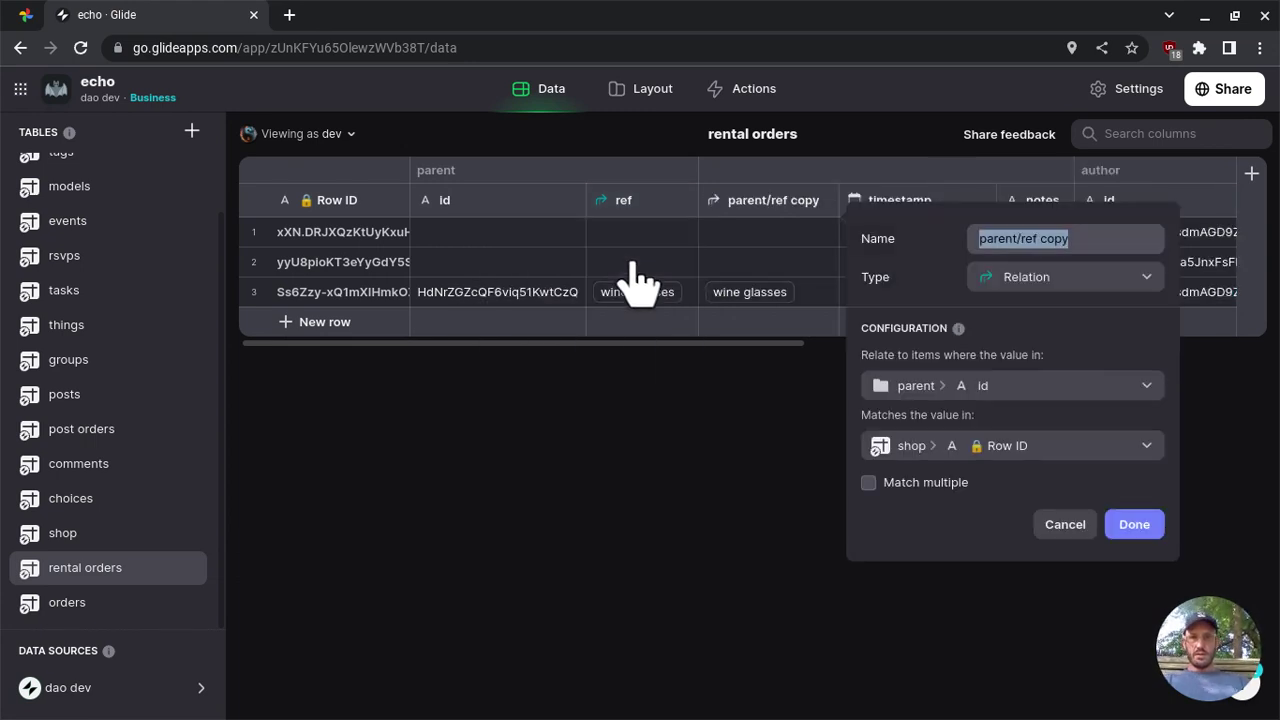
drag(1033, 238, 1078, 238)
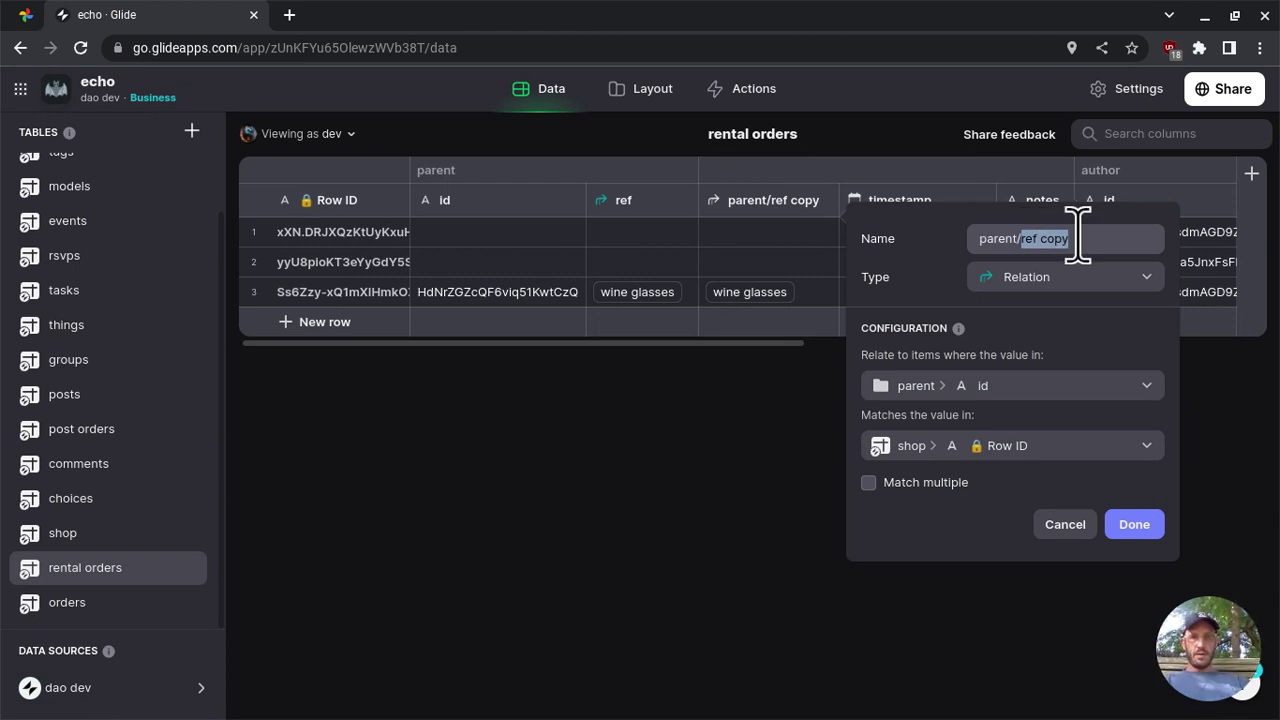
text(query)
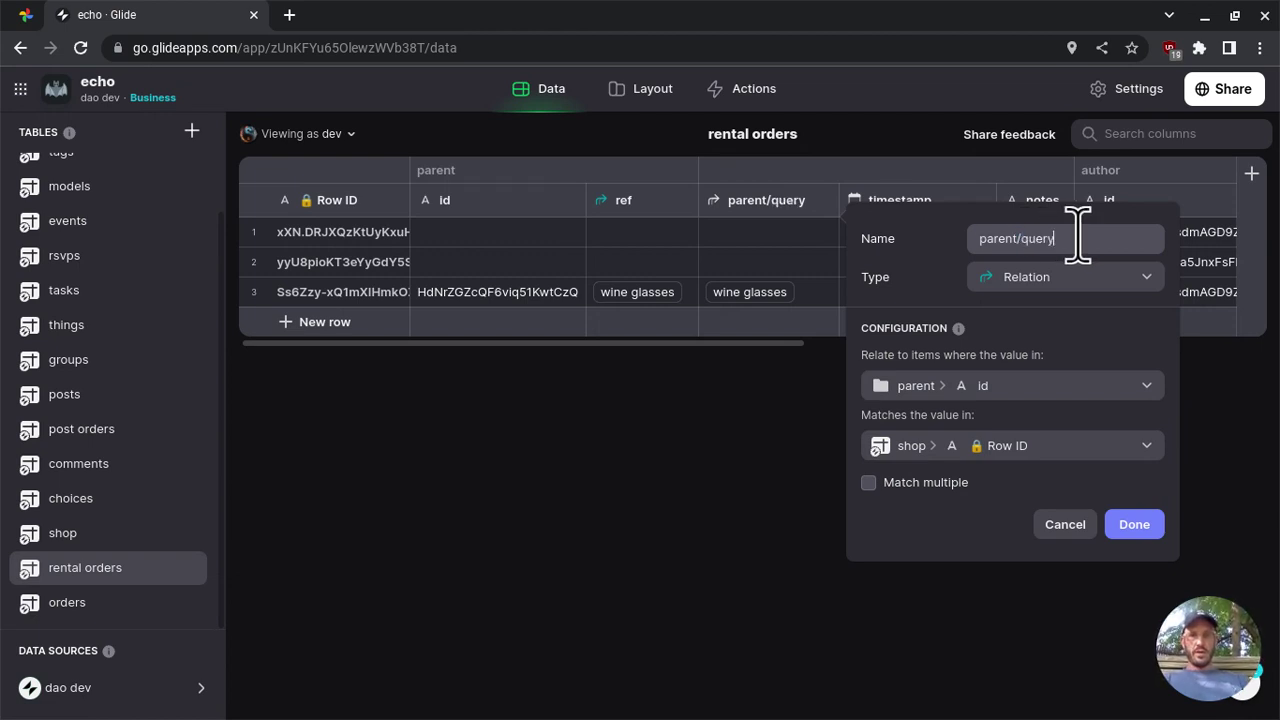
click(1014, 284)
text(query)
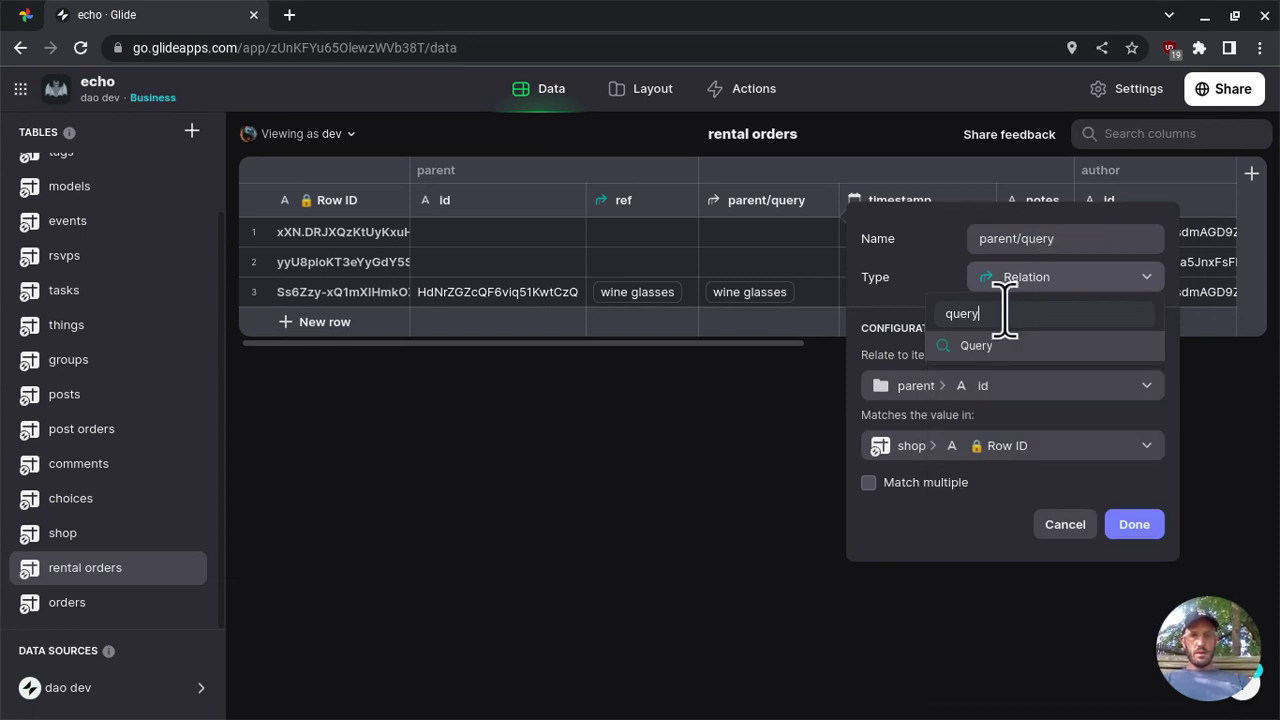
click(995, 346)
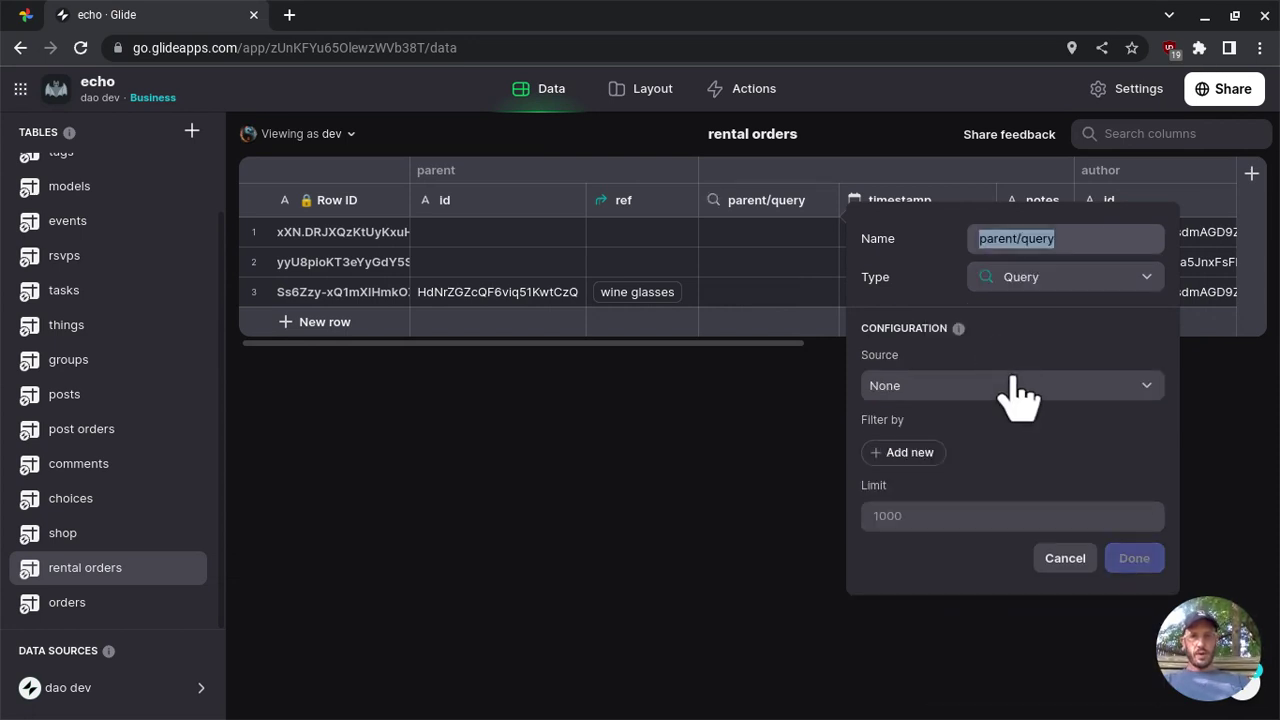
Set the source of the parent/query column to parent/ref and its limit to 1
click(1015, 388)
scroll(993, 430, down, 3)
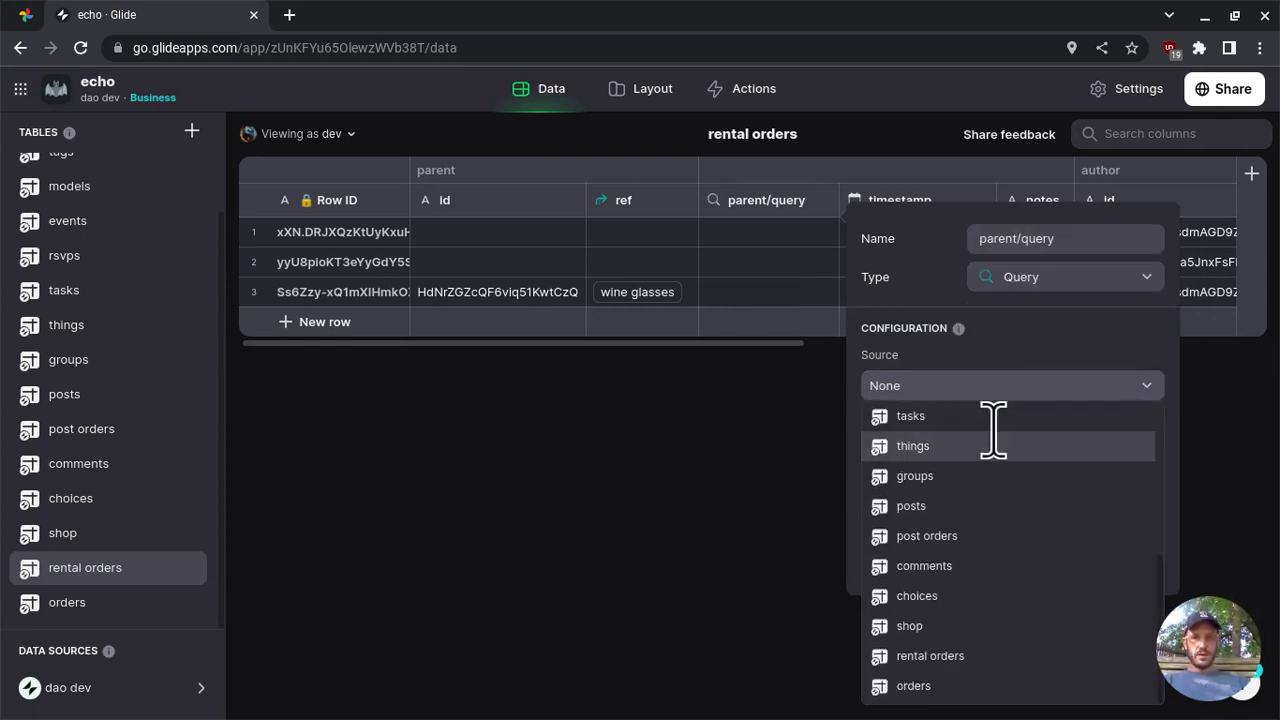
scroll(993, 430, up, 3)
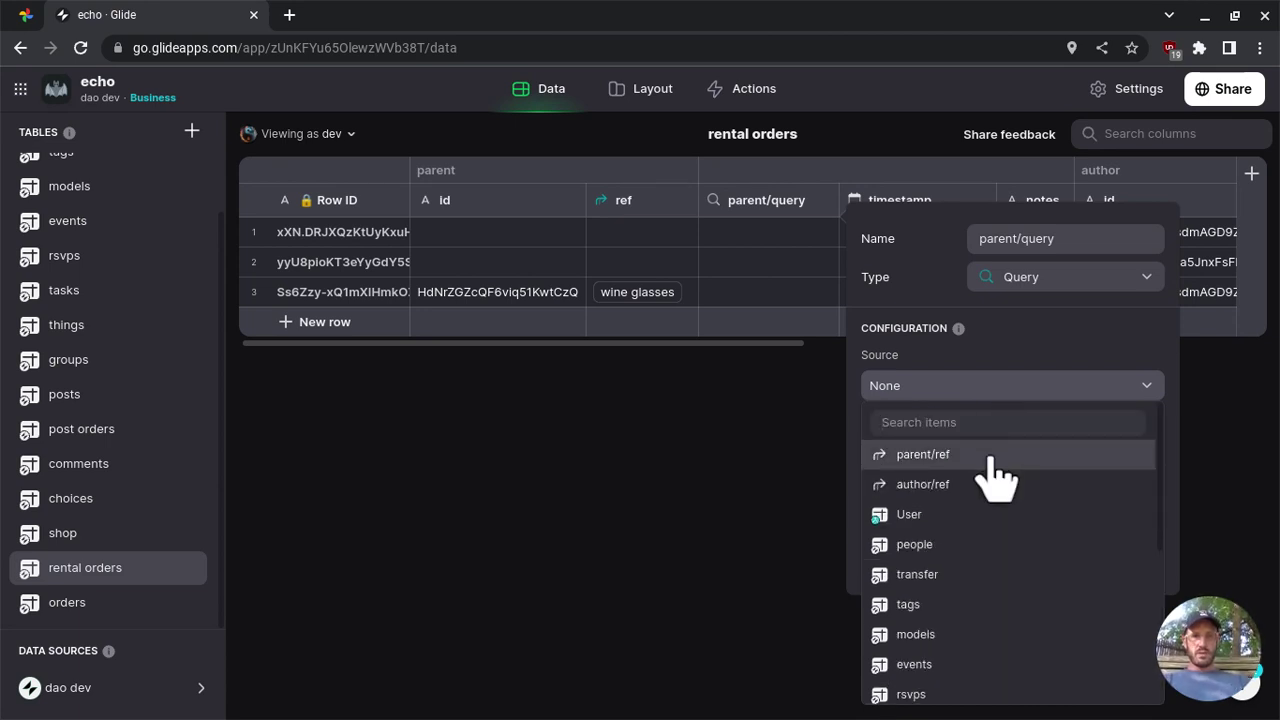
click(995, 478)
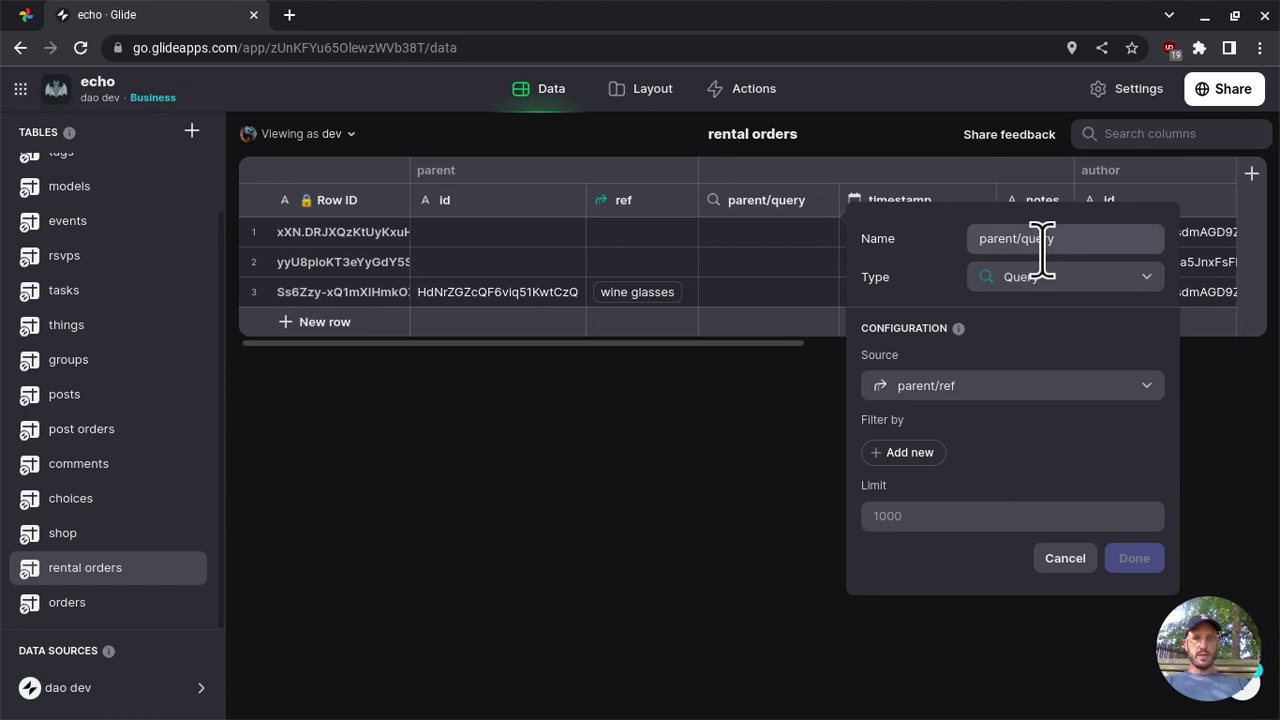
click(948, 508)
text(1)
click(1129, 608)
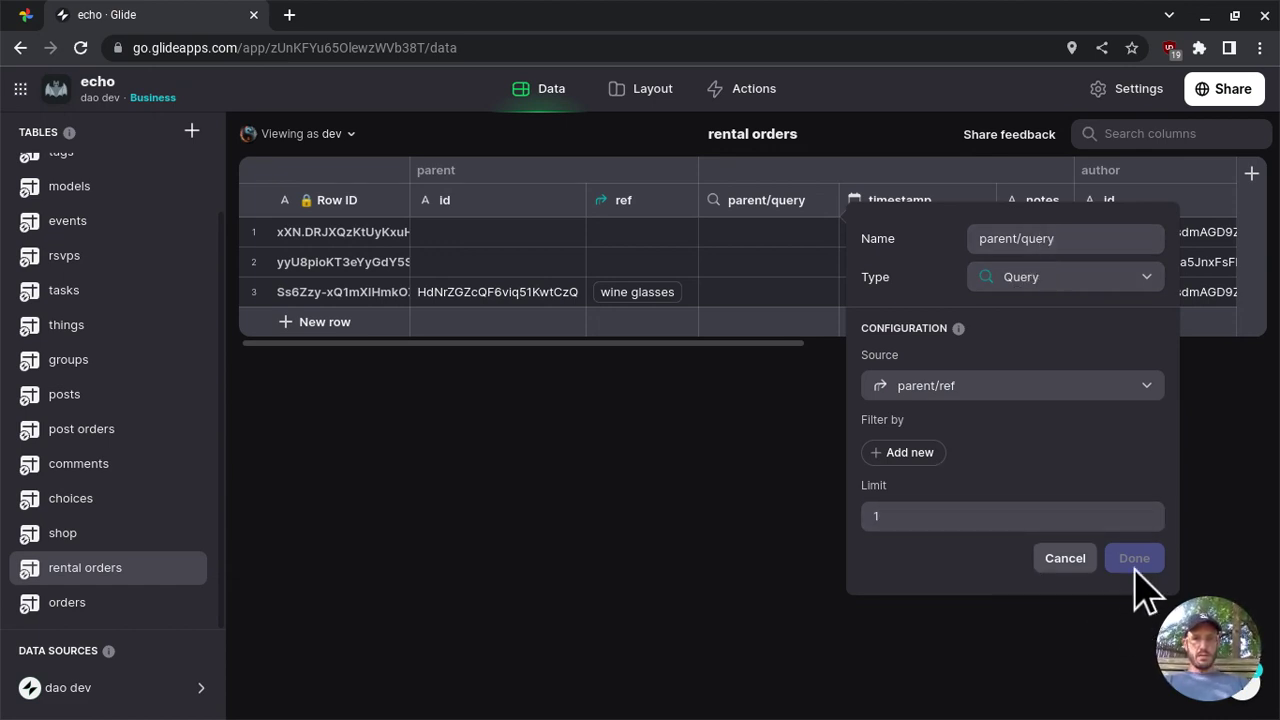
click(900, 458)
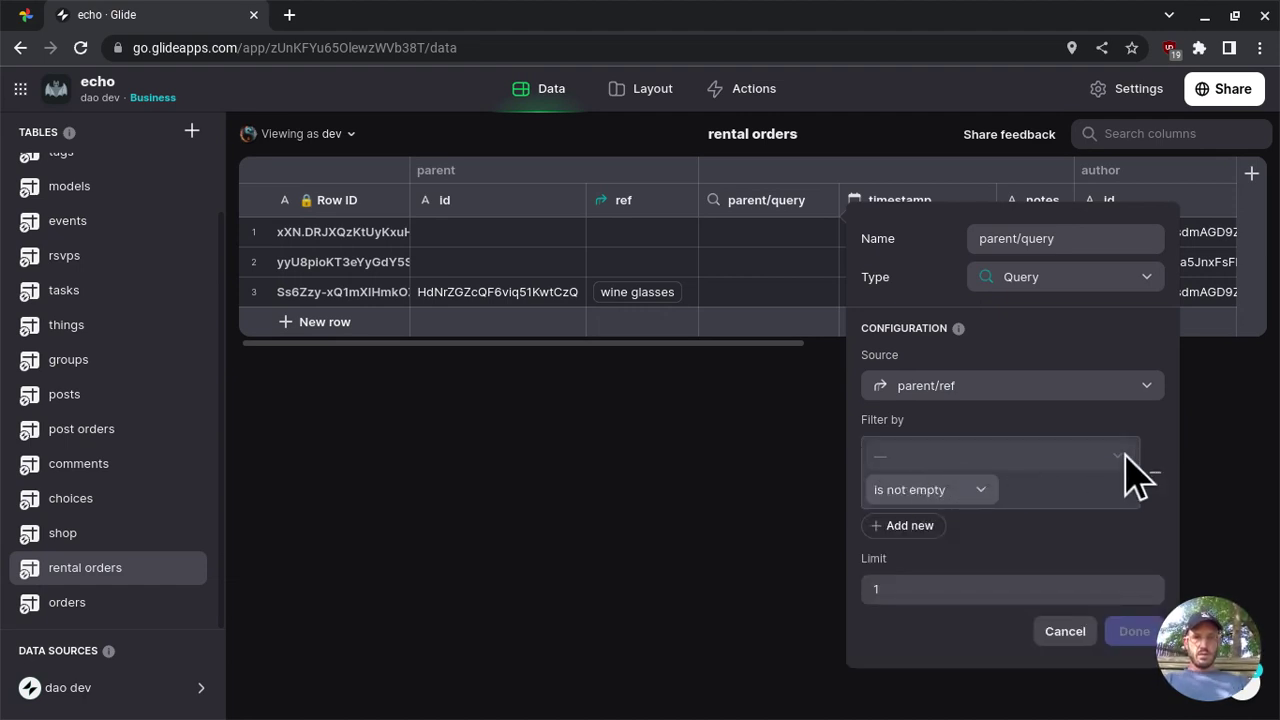
click(958, 589)
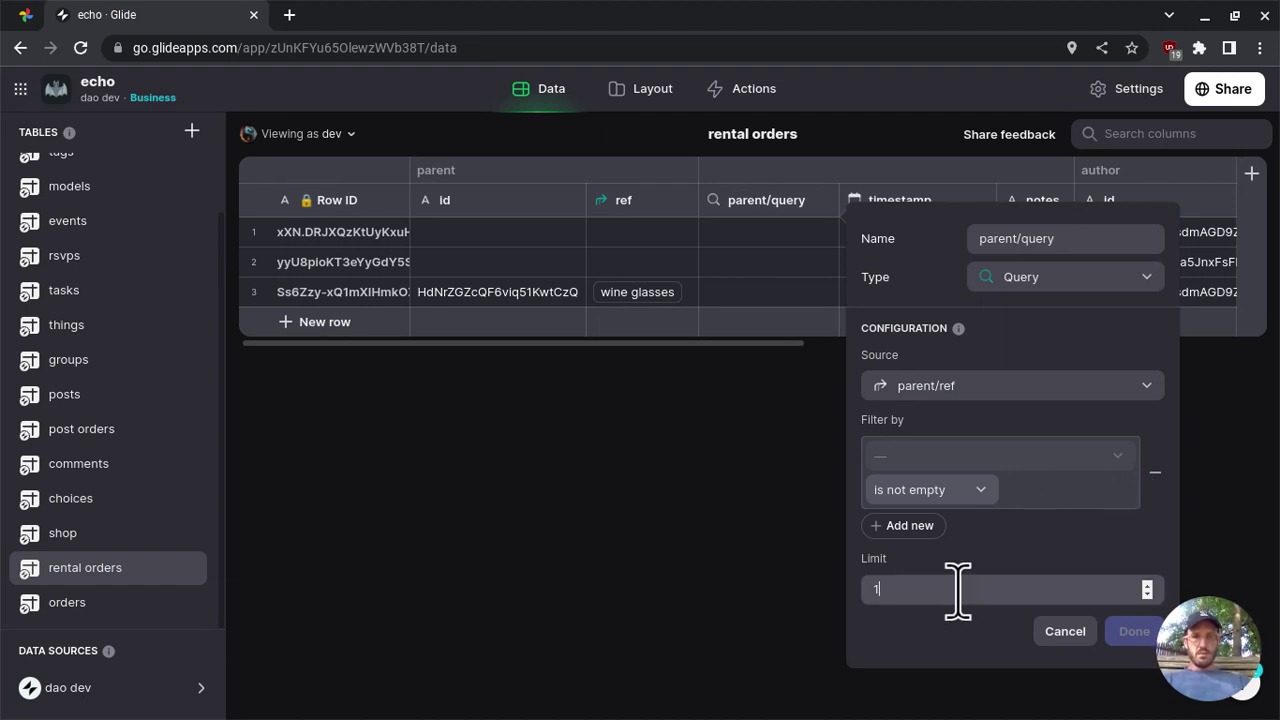
text(0)
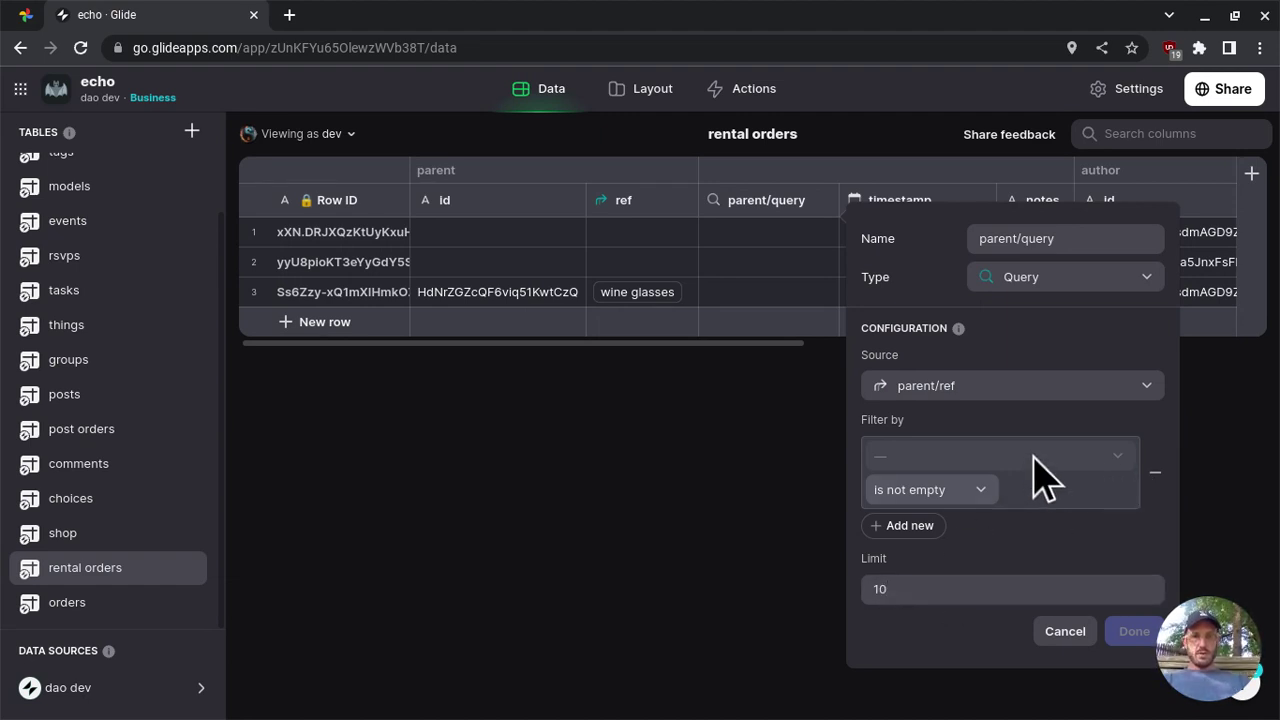
click(912, 492)
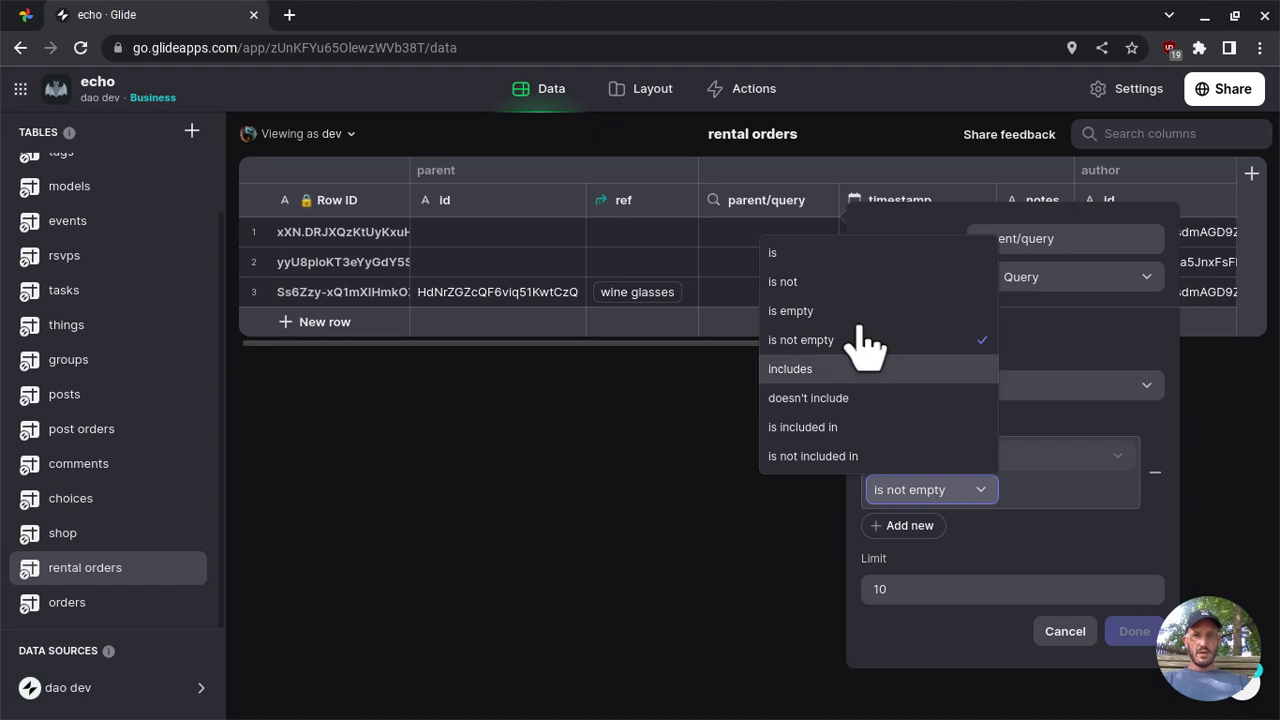
click(850, 256)
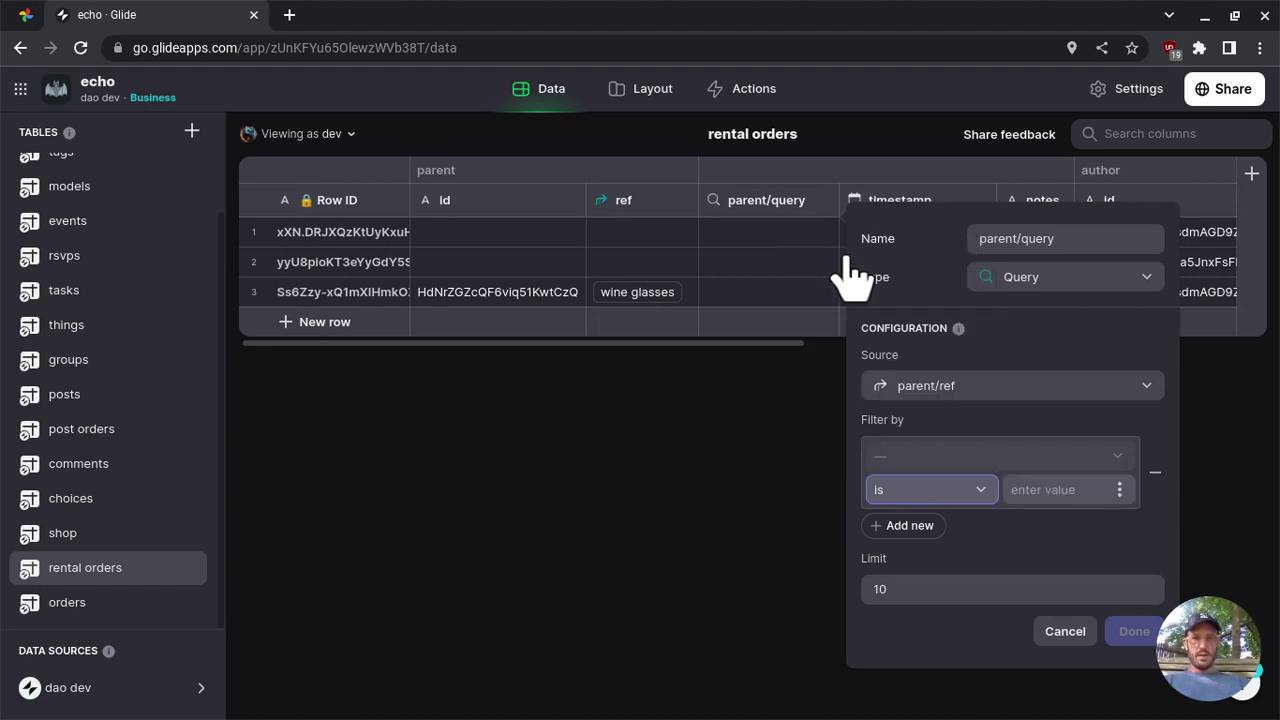
click(1119, 489)
click(1119, 489)
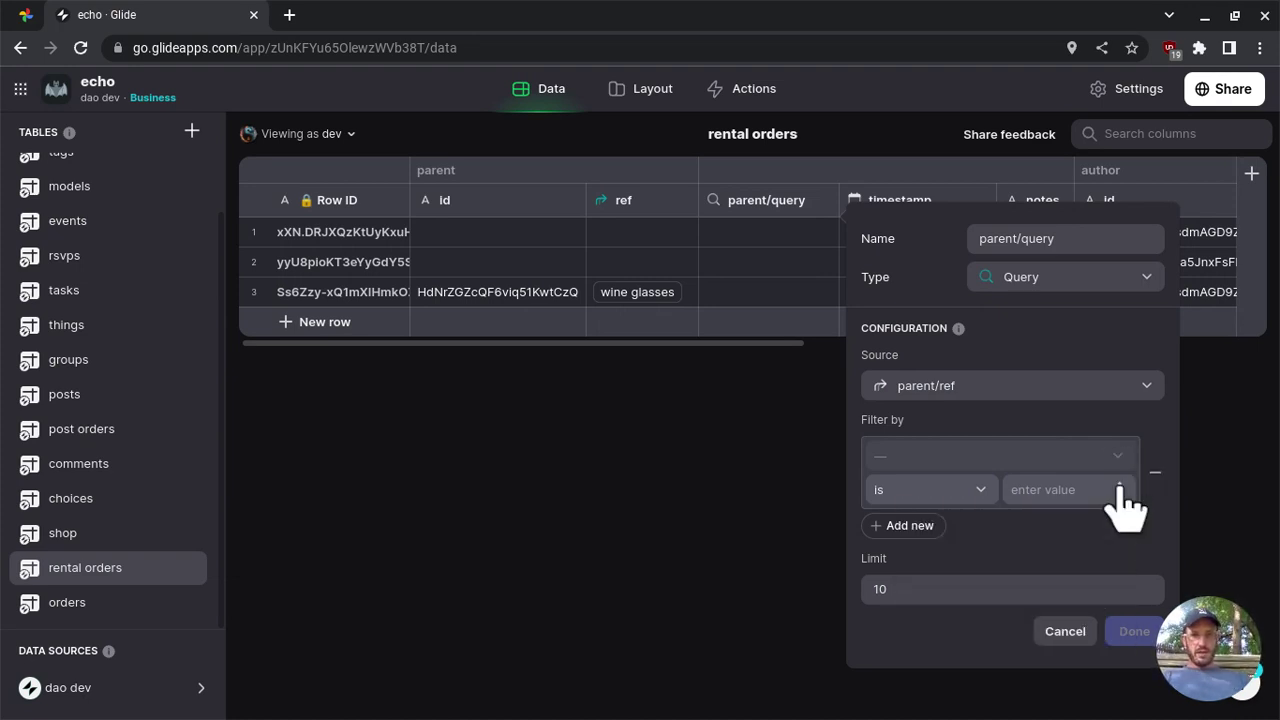
click(1063, 631)
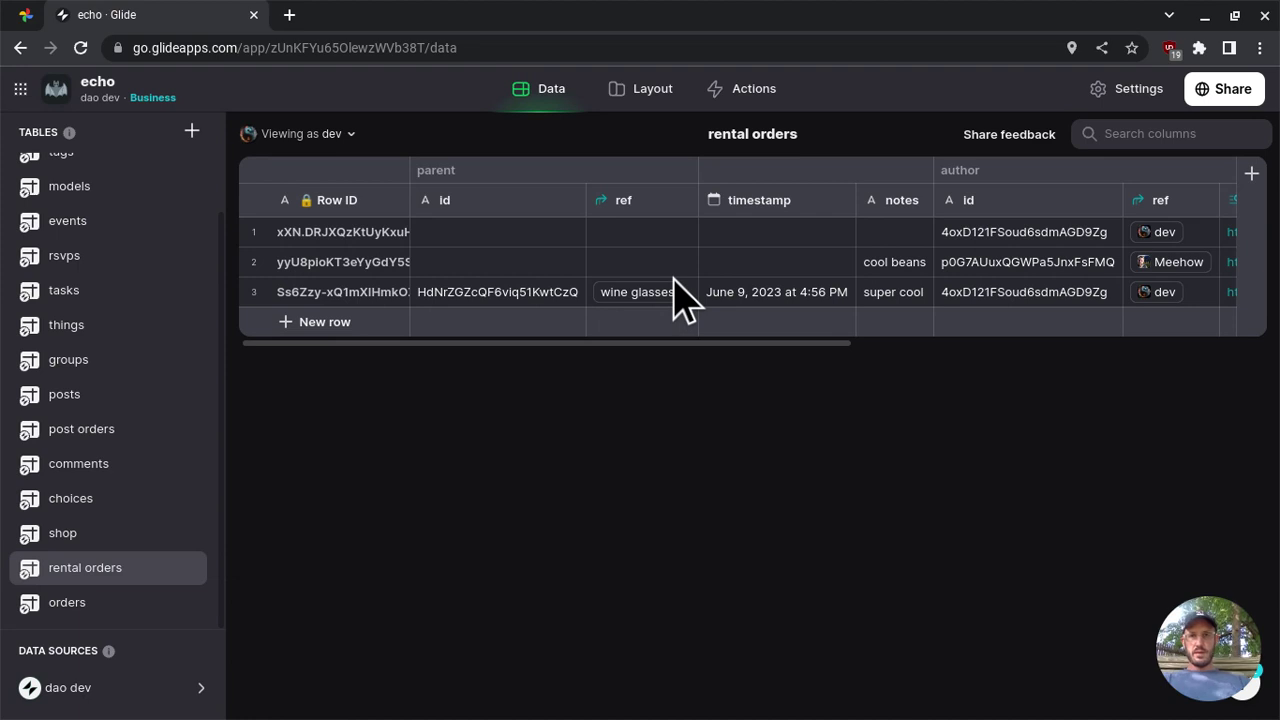
Duplicate the parent/ref column of the rental orders table as "parent/image" and change its type to Lookup
click(686, 204)
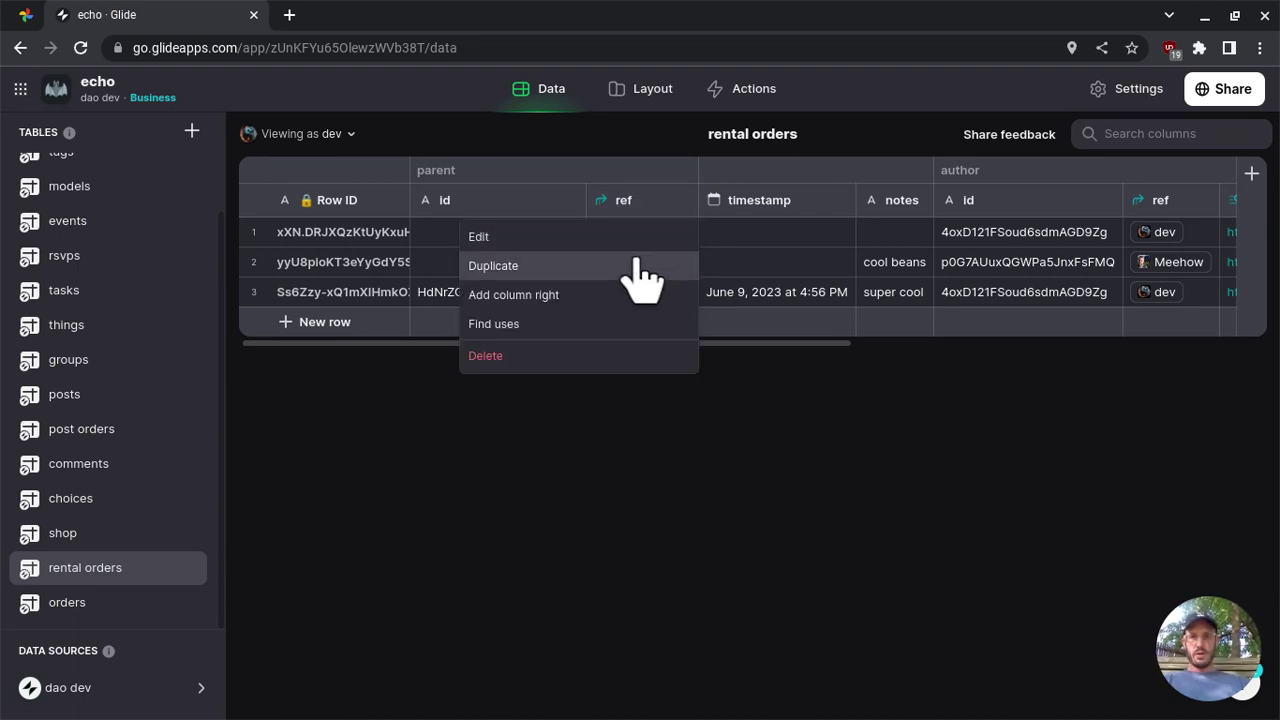
click(638, 266)
drag(1021, 238, 1117, 240)
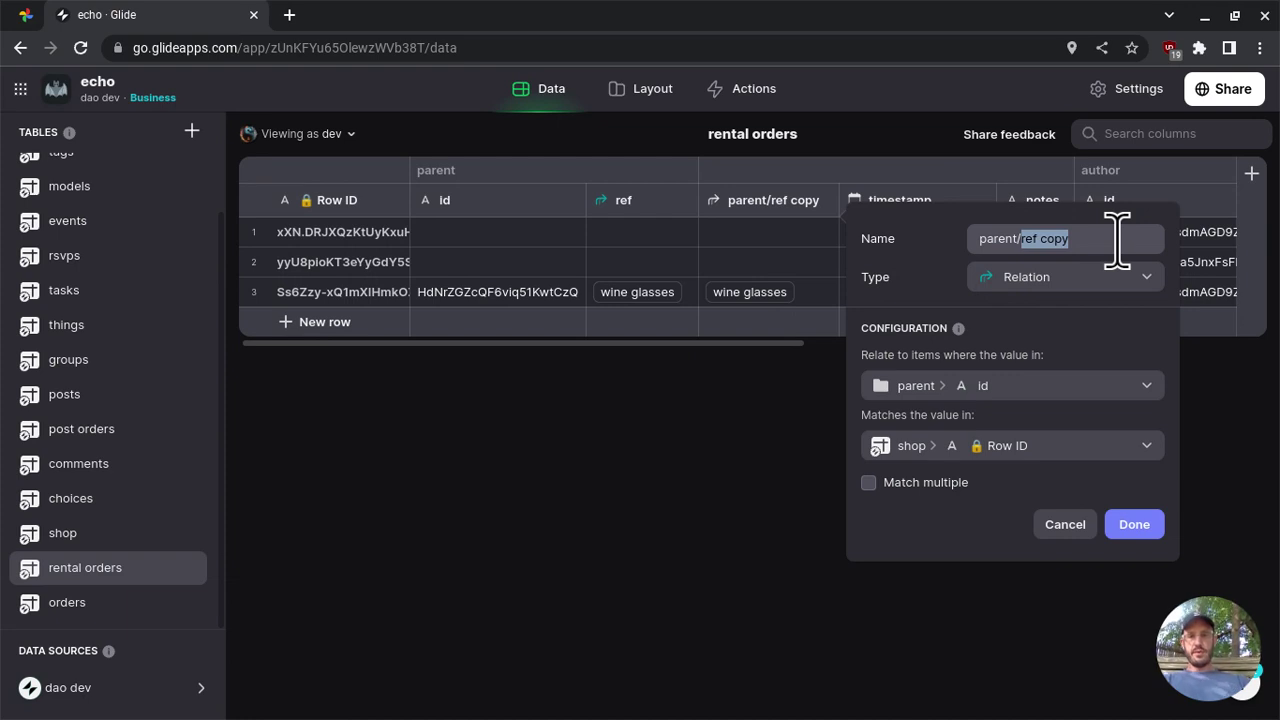
text(image)
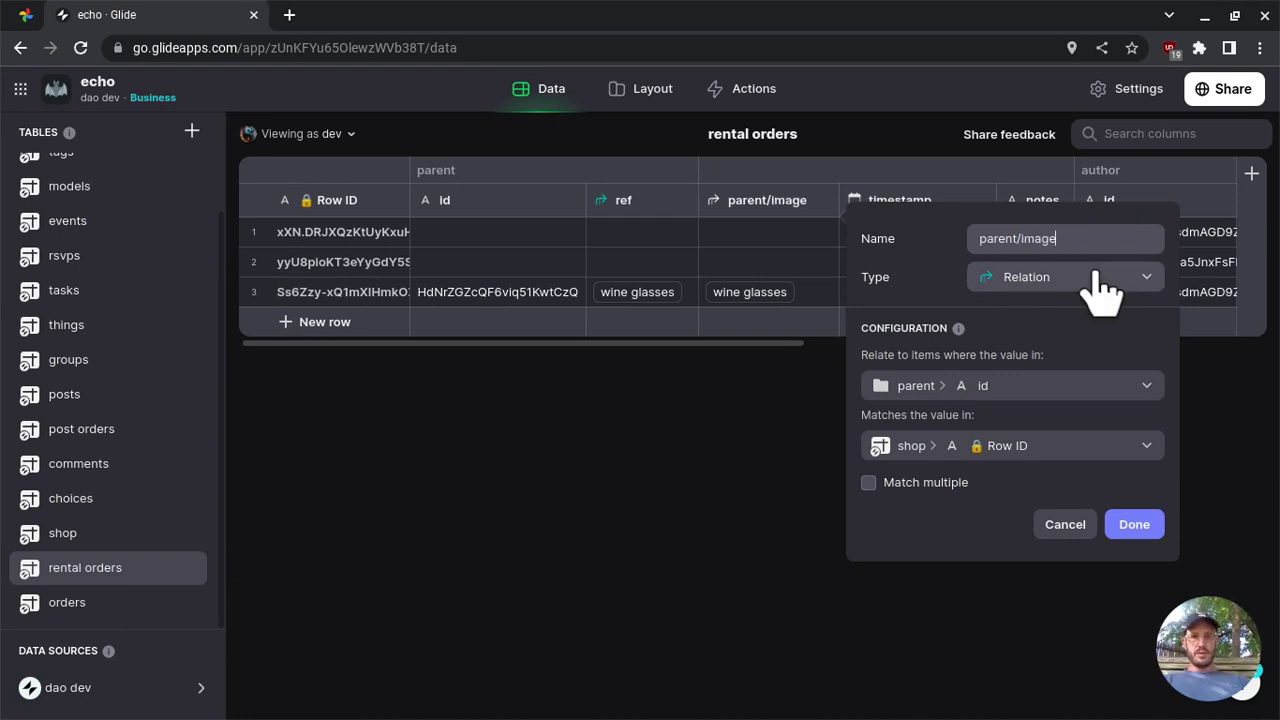
click(1060, 280)
text(look)
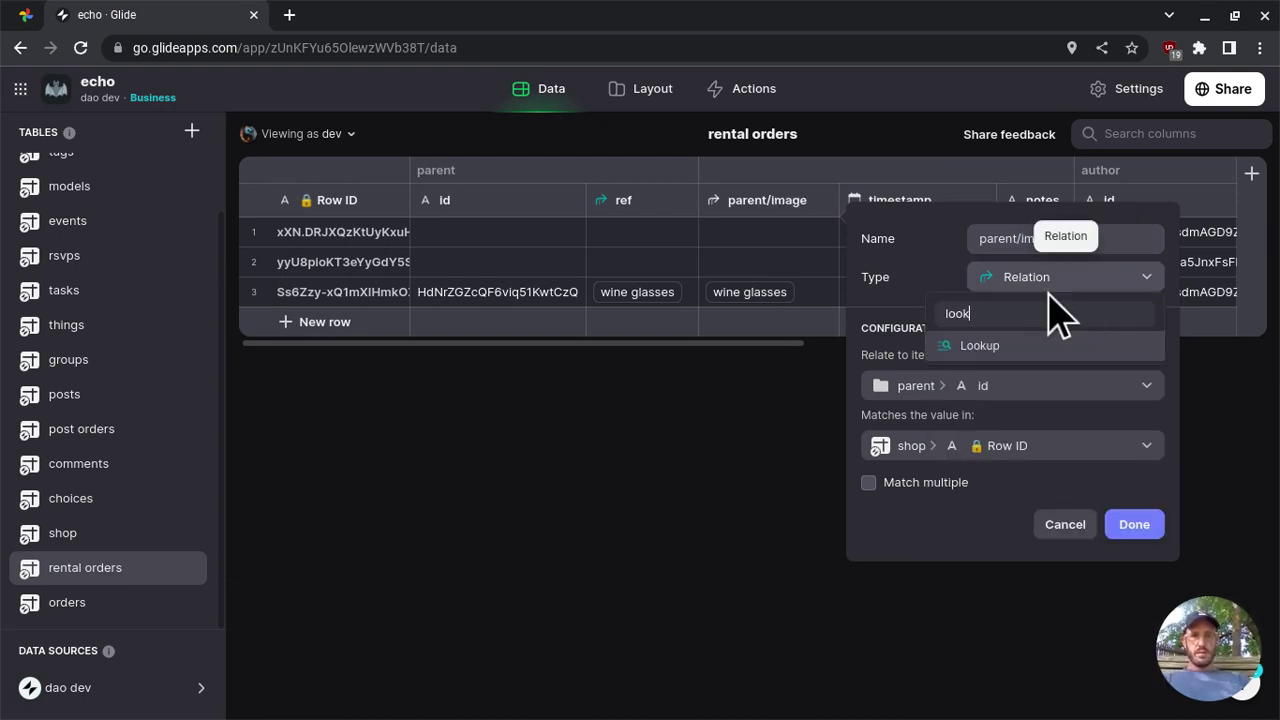
click(1005, 347)
Make the parent/image lookup return the final image column through the parent/ref relation and save the column
click(985, 390)
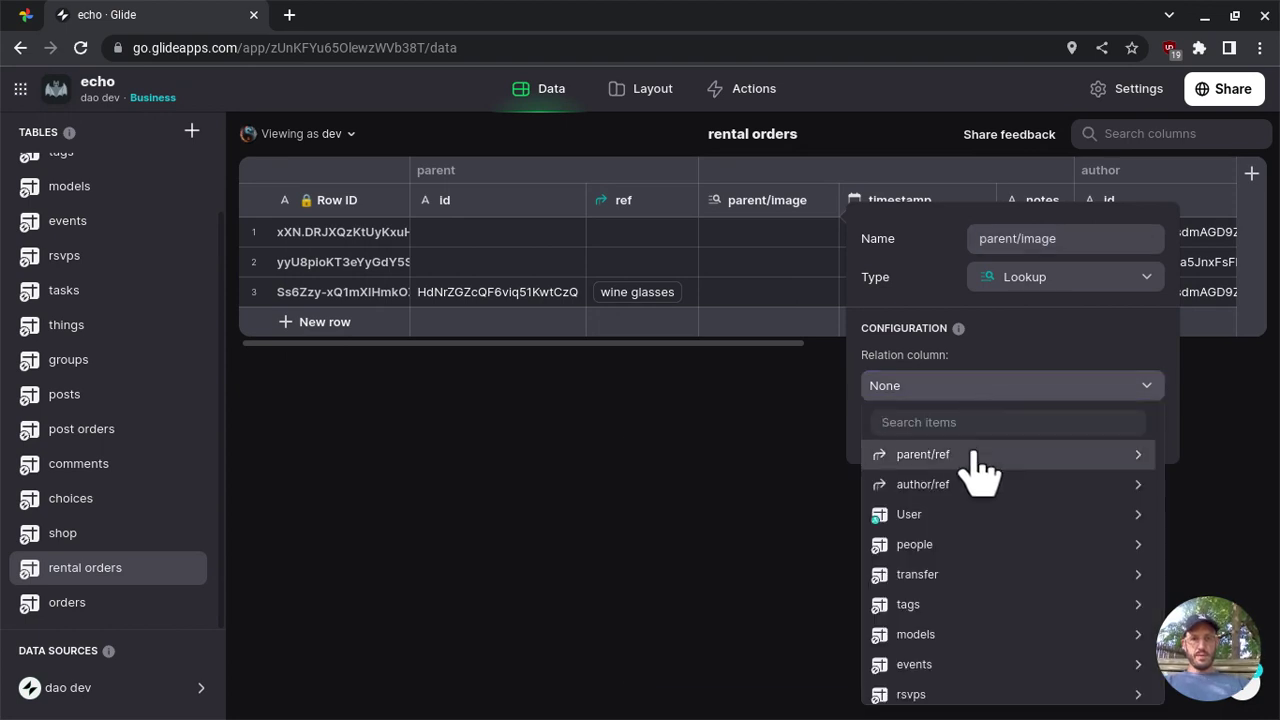
mouse_move(960, 457)
mouse_move(716, 550)
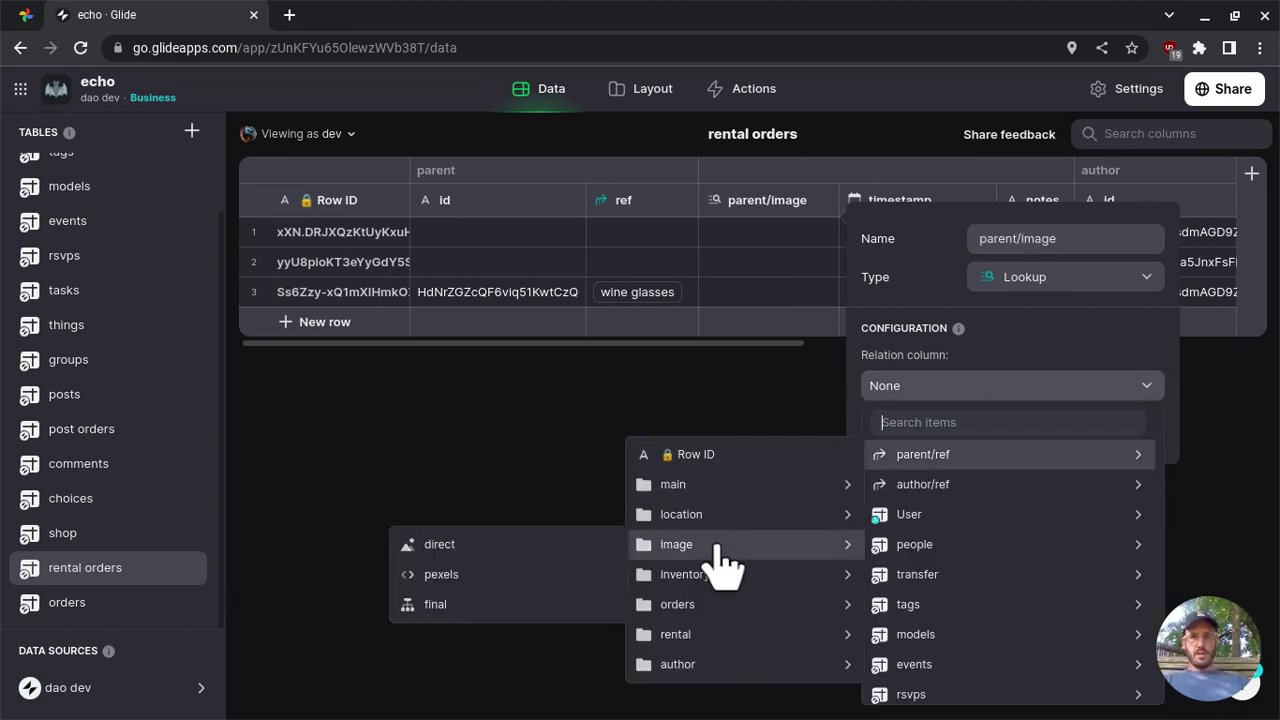
click(510, 604)
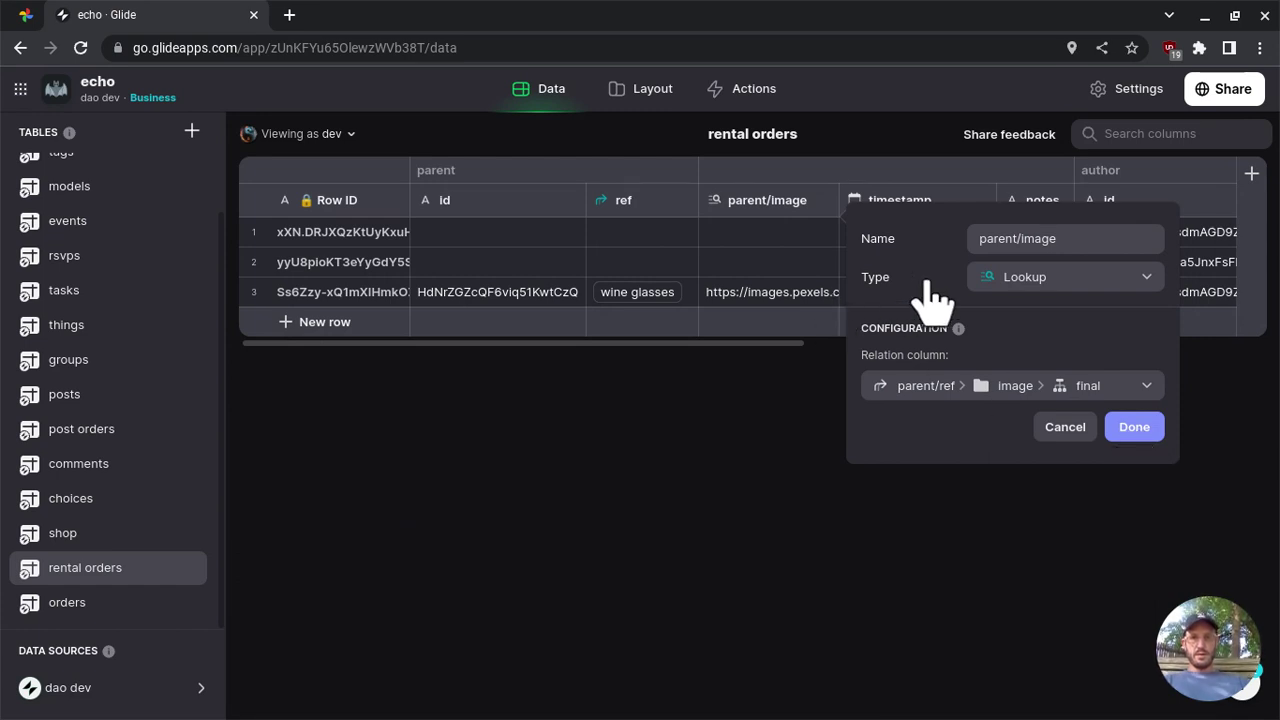
key(Return)
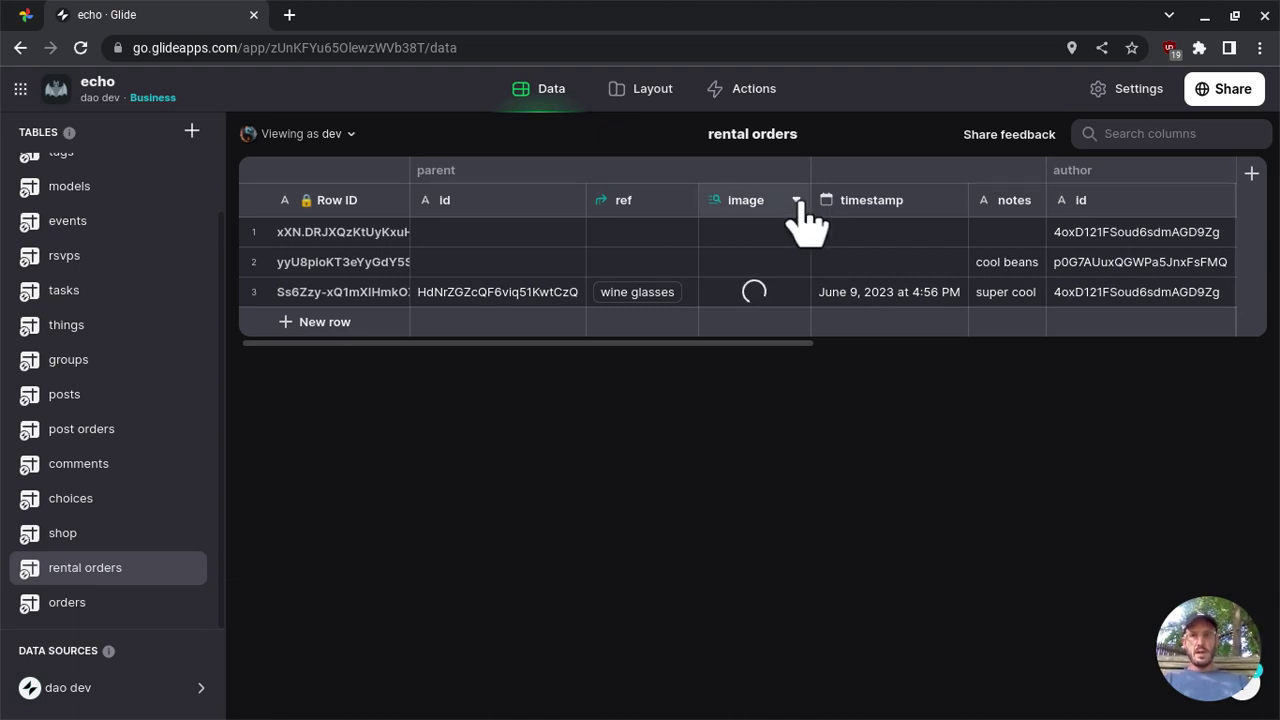
Duplicate the parent image column as "parent/author", keeping the Lookup type
click(790, 205)
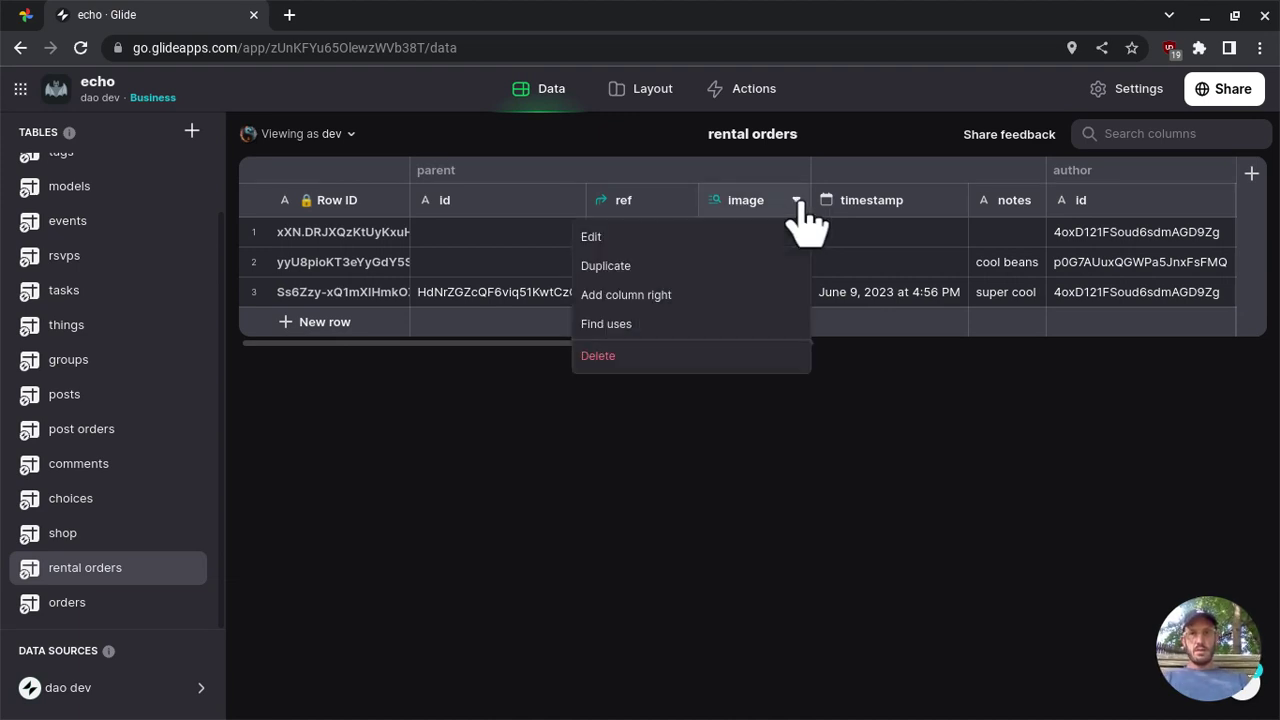
click(742, 266)
double_click(662, 238)
drag(662, 238, 718, 238)
text(author)
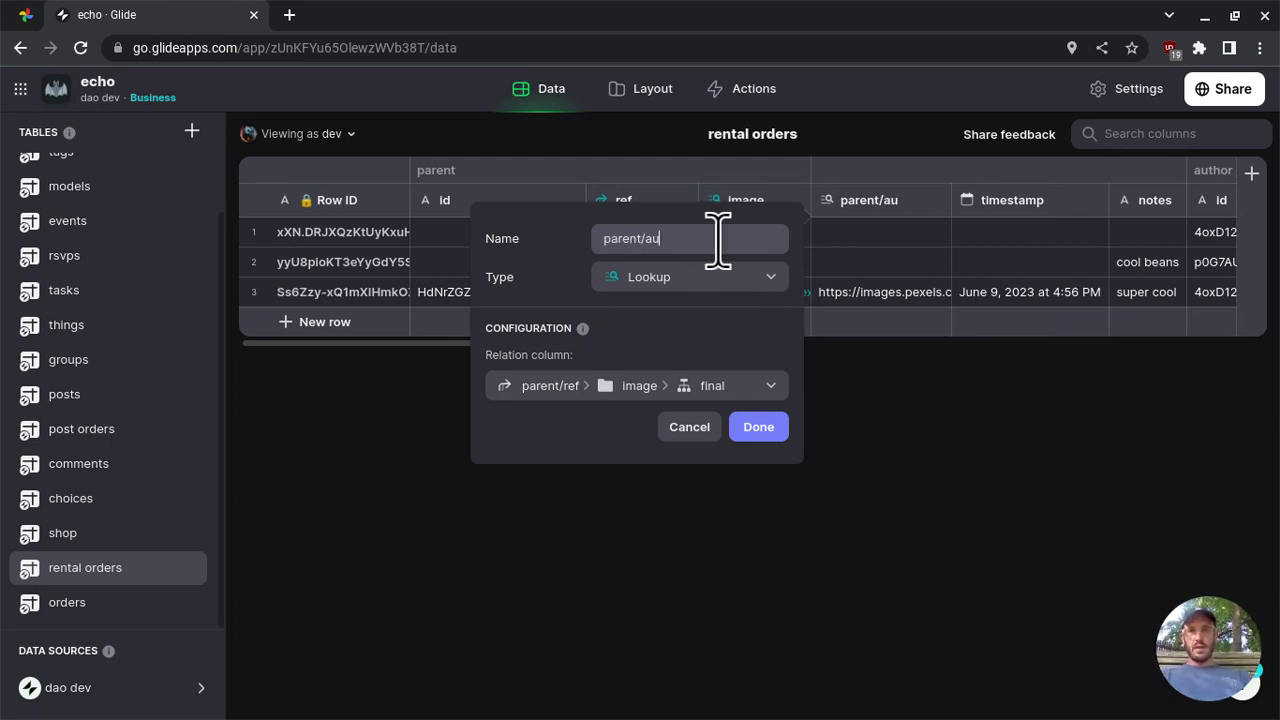
click(677, 281)
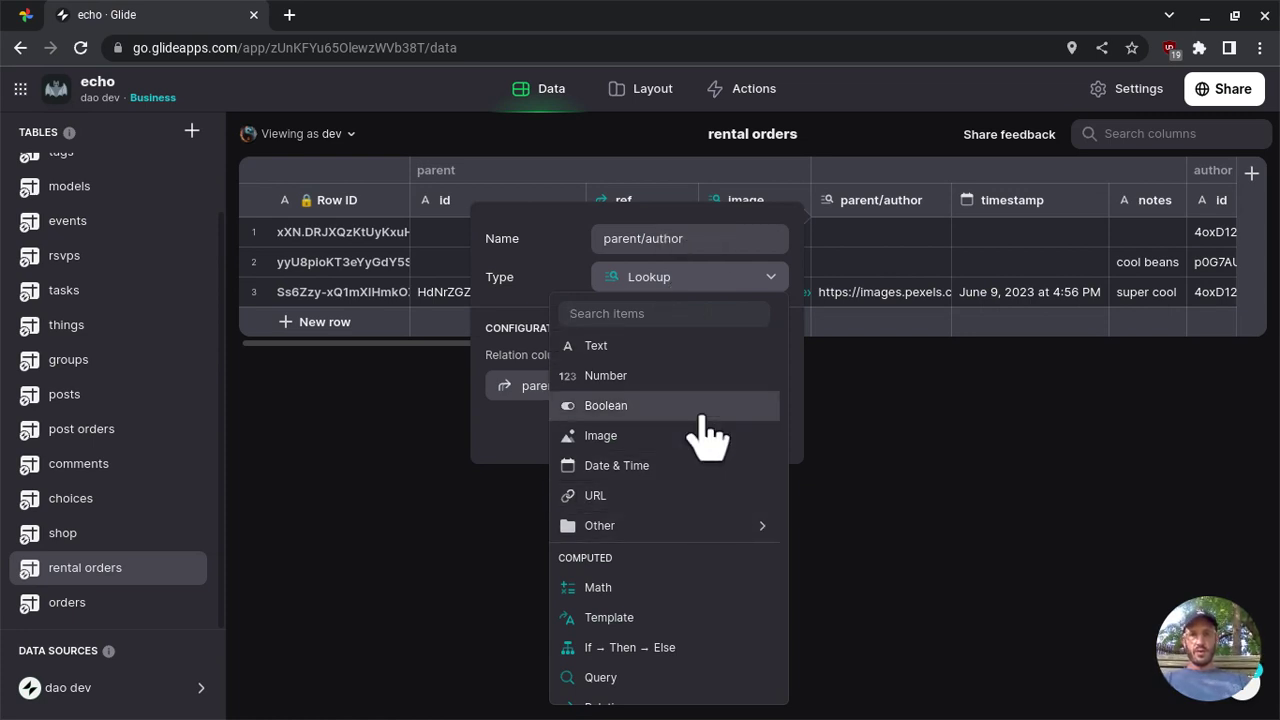
scroll(707, 430, down, 2)
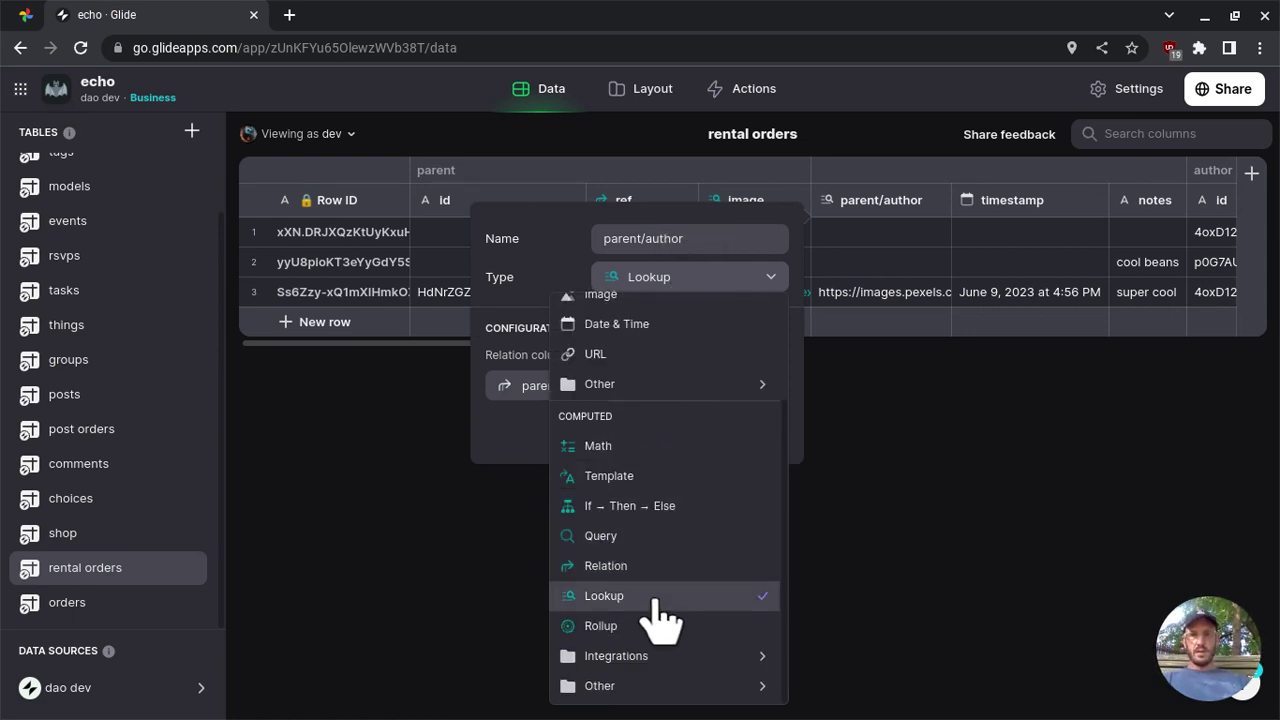
click(655, 605)
Point the parent/author lookup at the author ref column through the parent/ref relation and save the column
click(730, 398)
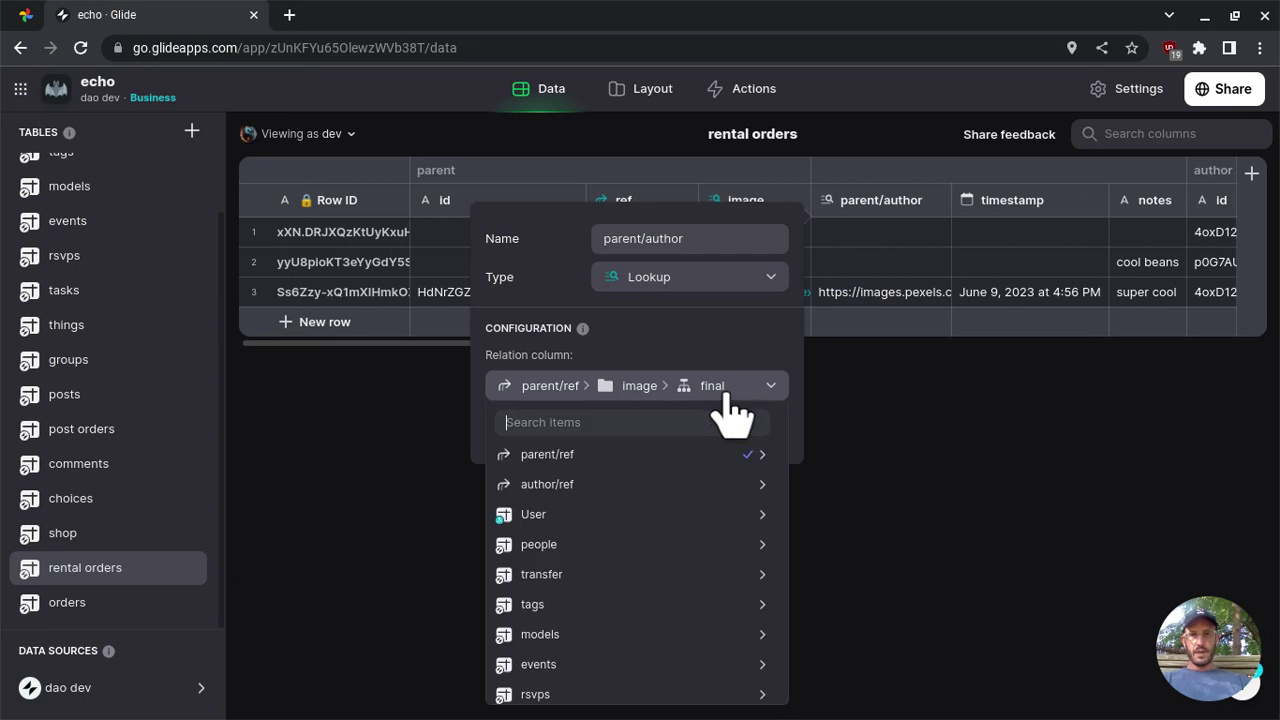
mouse_move(730, 455)
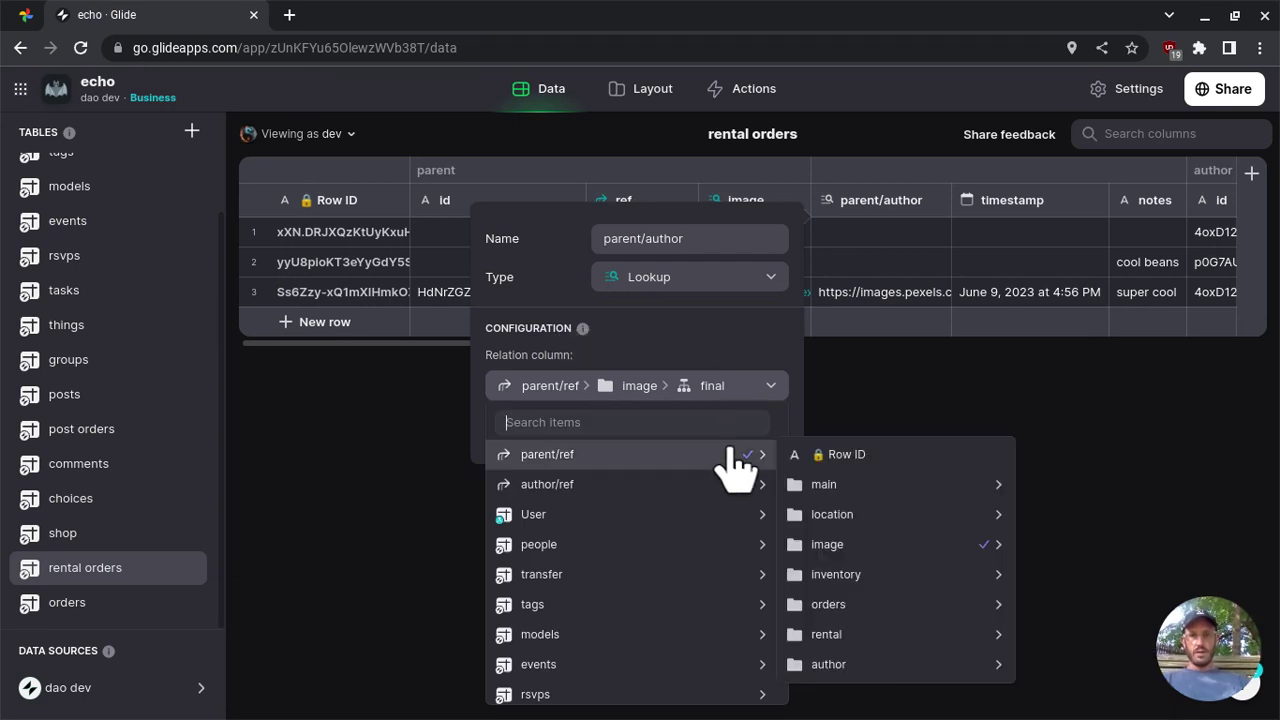
mouse_move(900, 665)
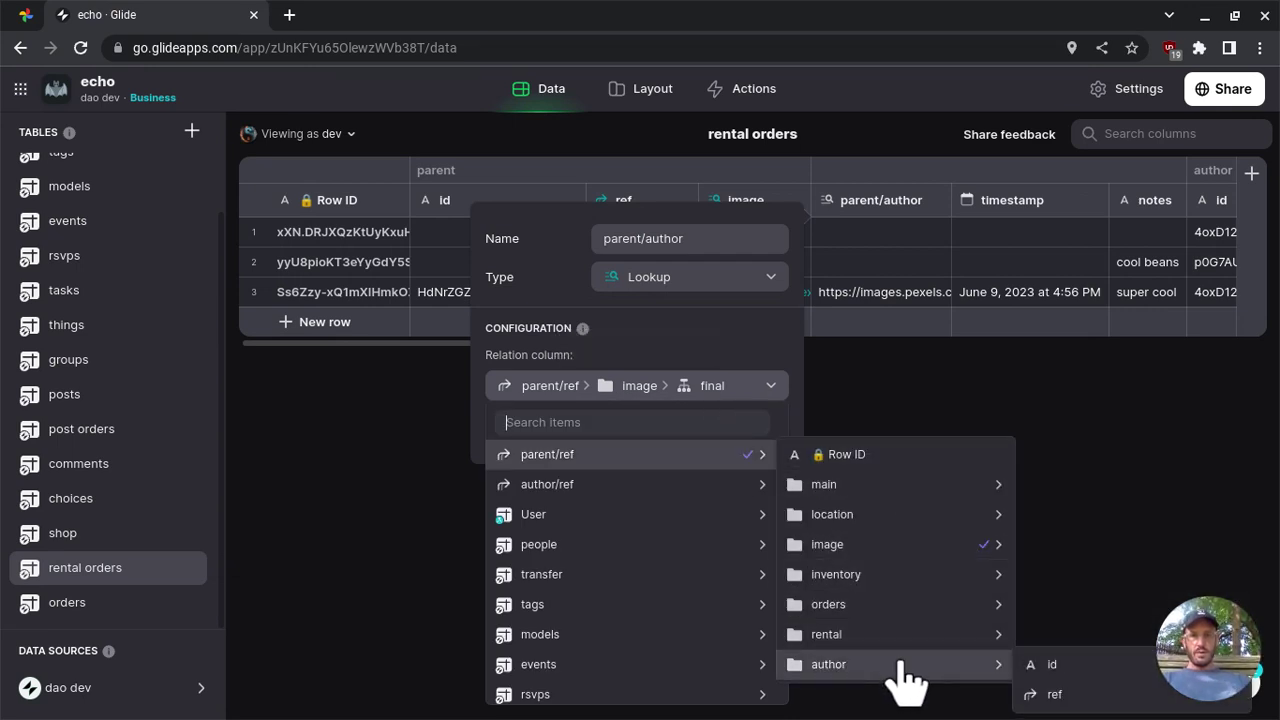
click(1050, 694)
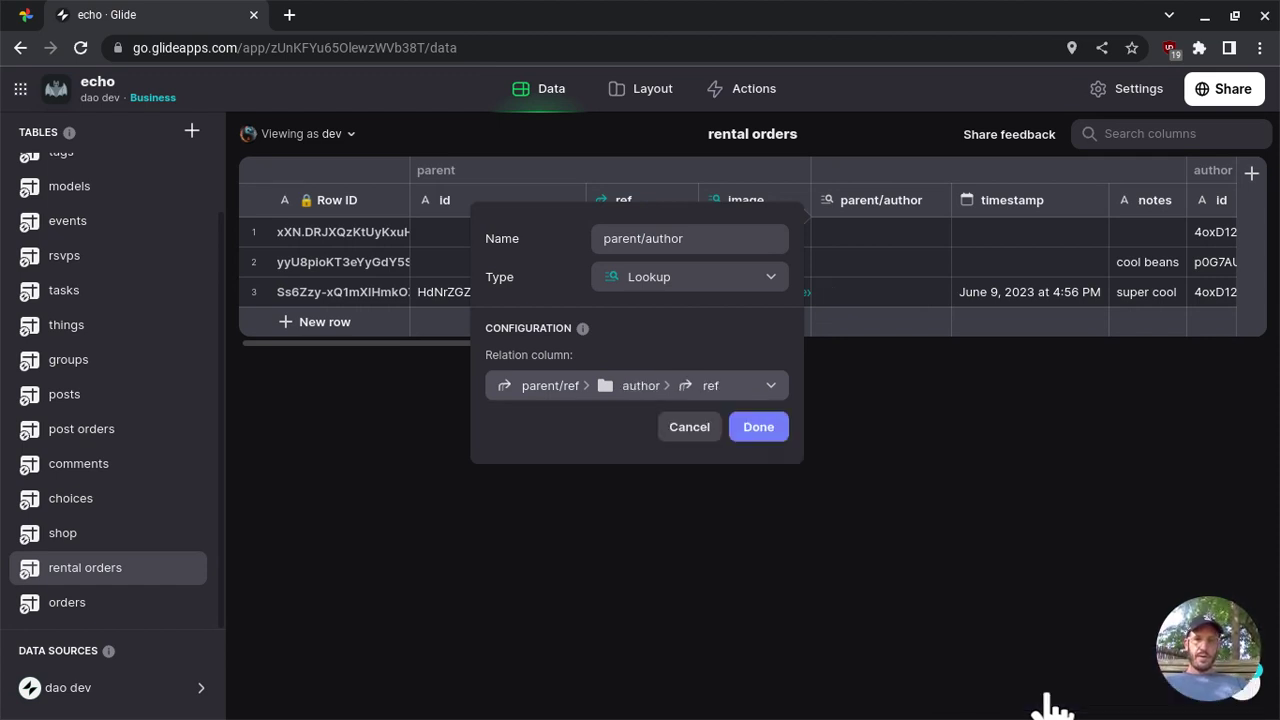
click(758, 427)
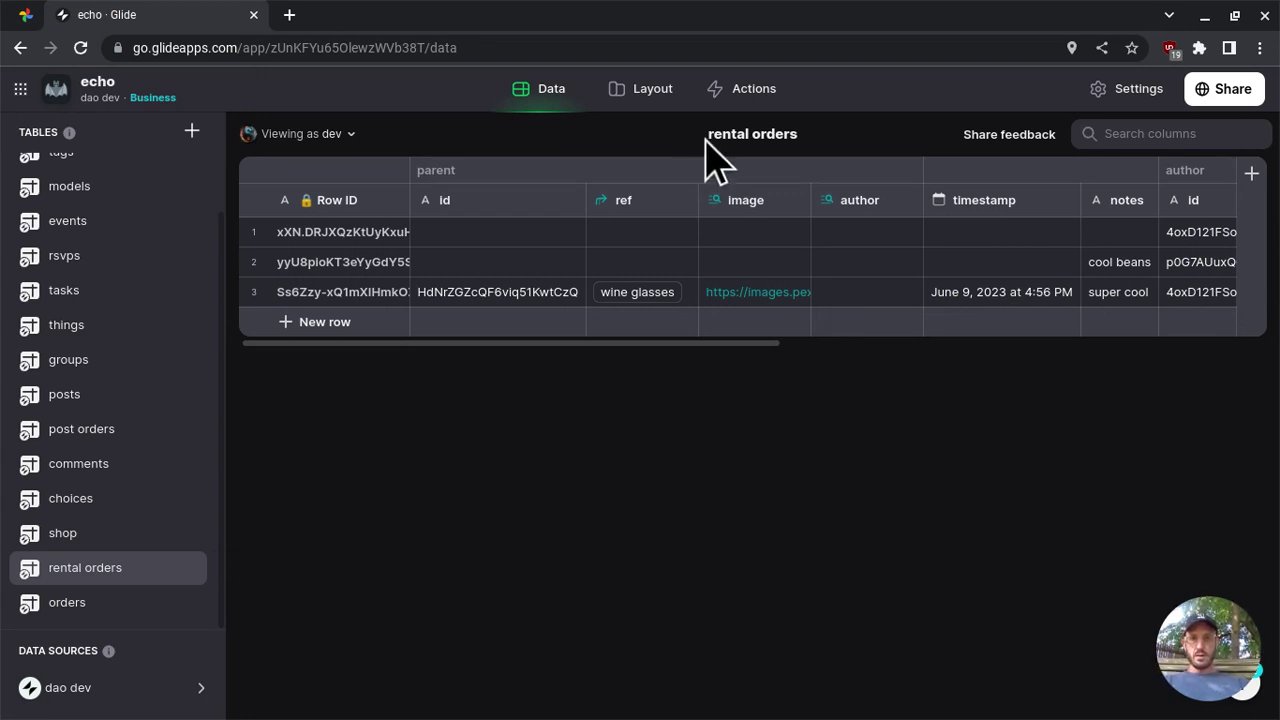
Insert a container at the start of the rental details layout and move the breadcrumbs and title into it
click(644, 94)
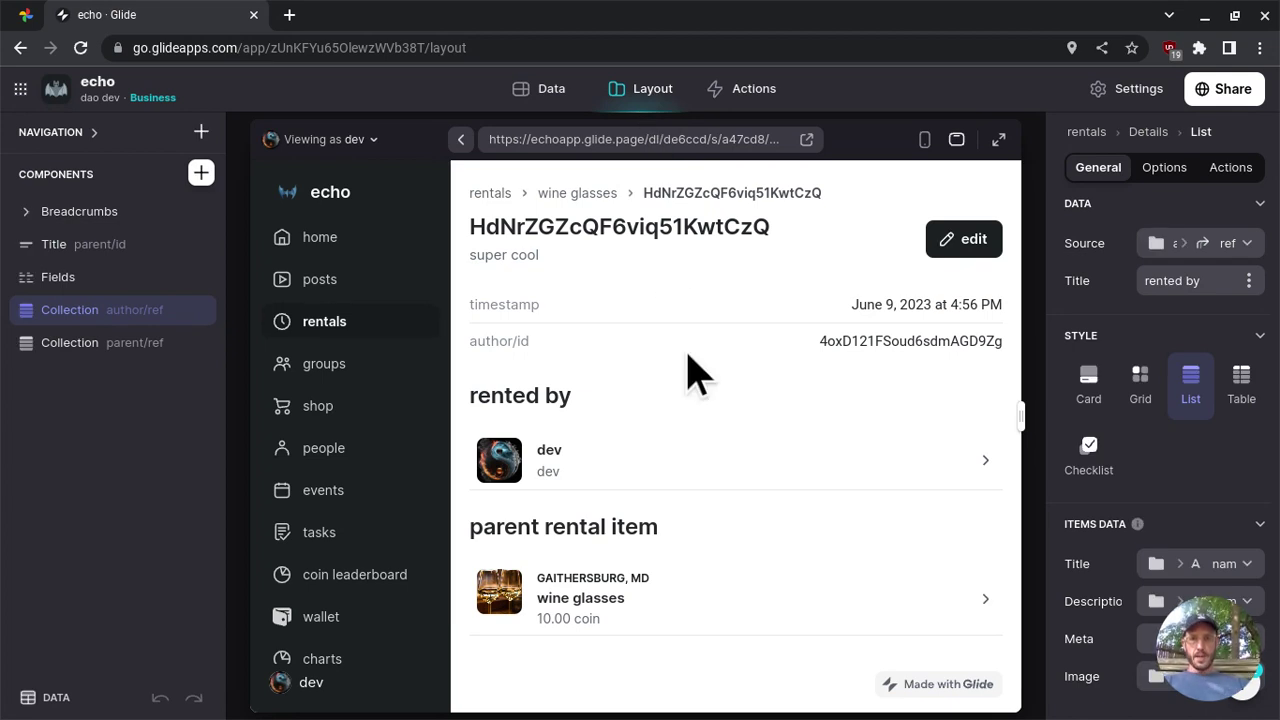
click(201, 174)
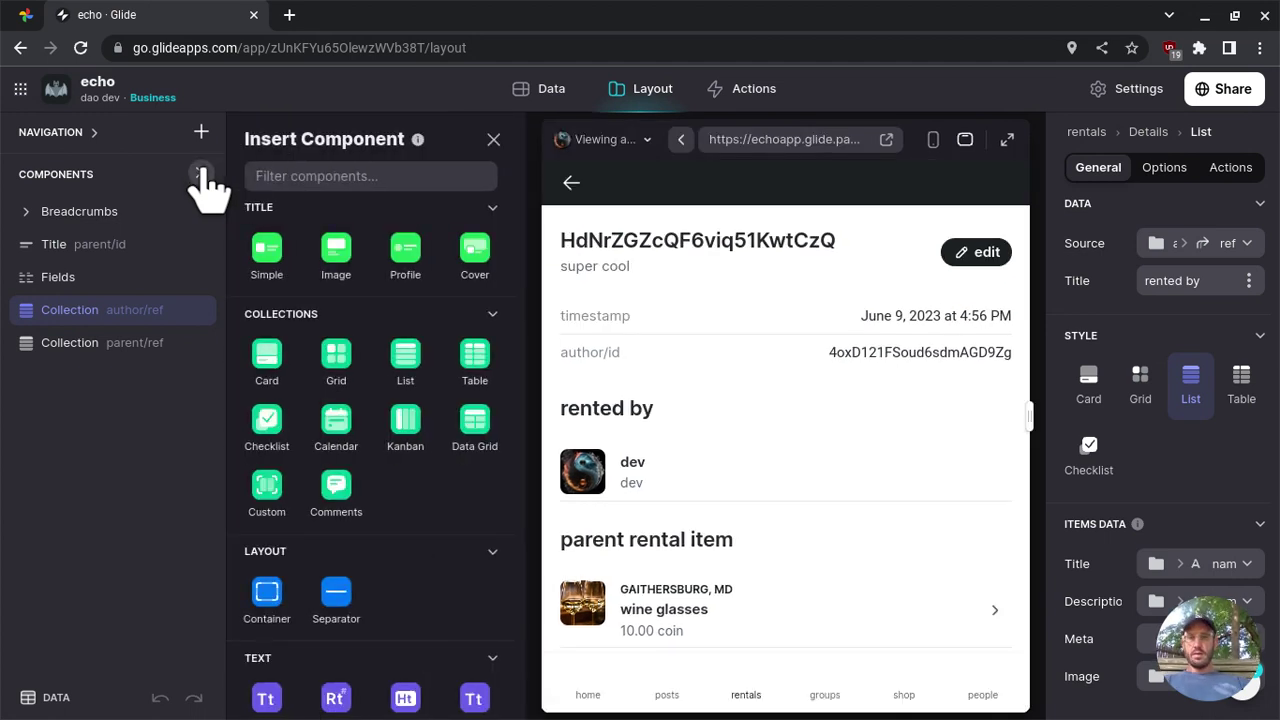
text(cont)
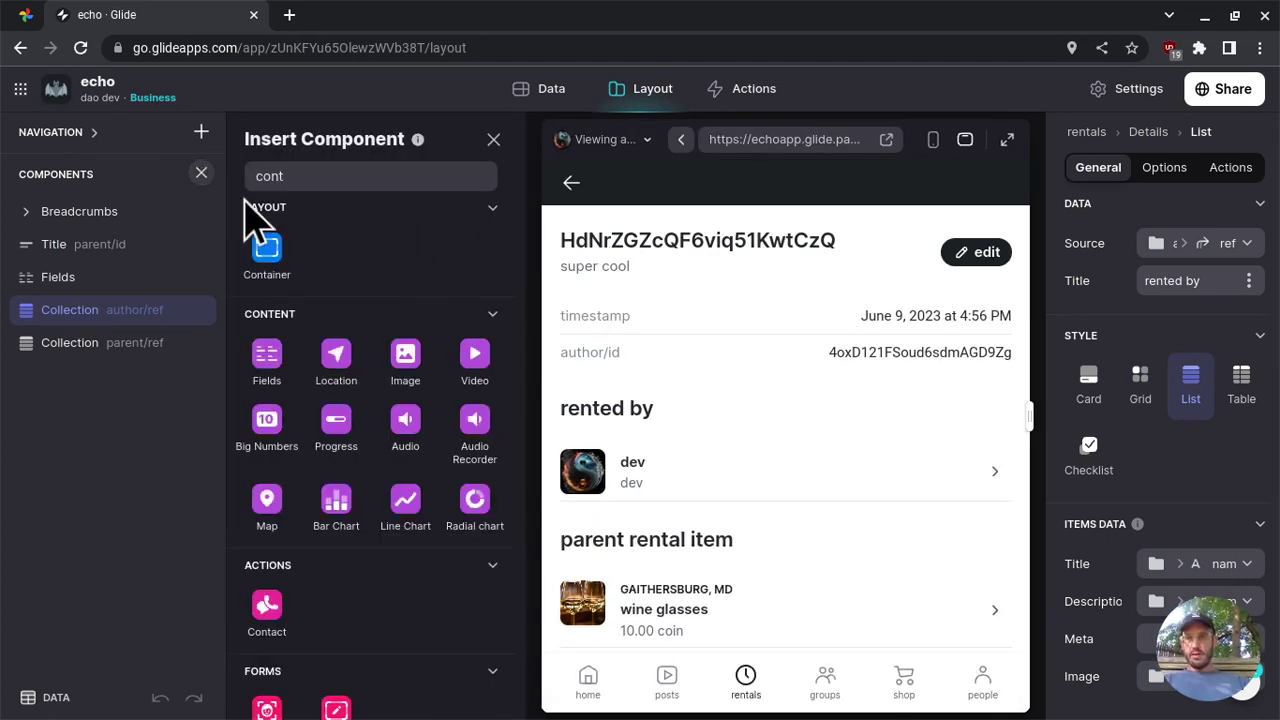
drag(268, 258, 100, 215)
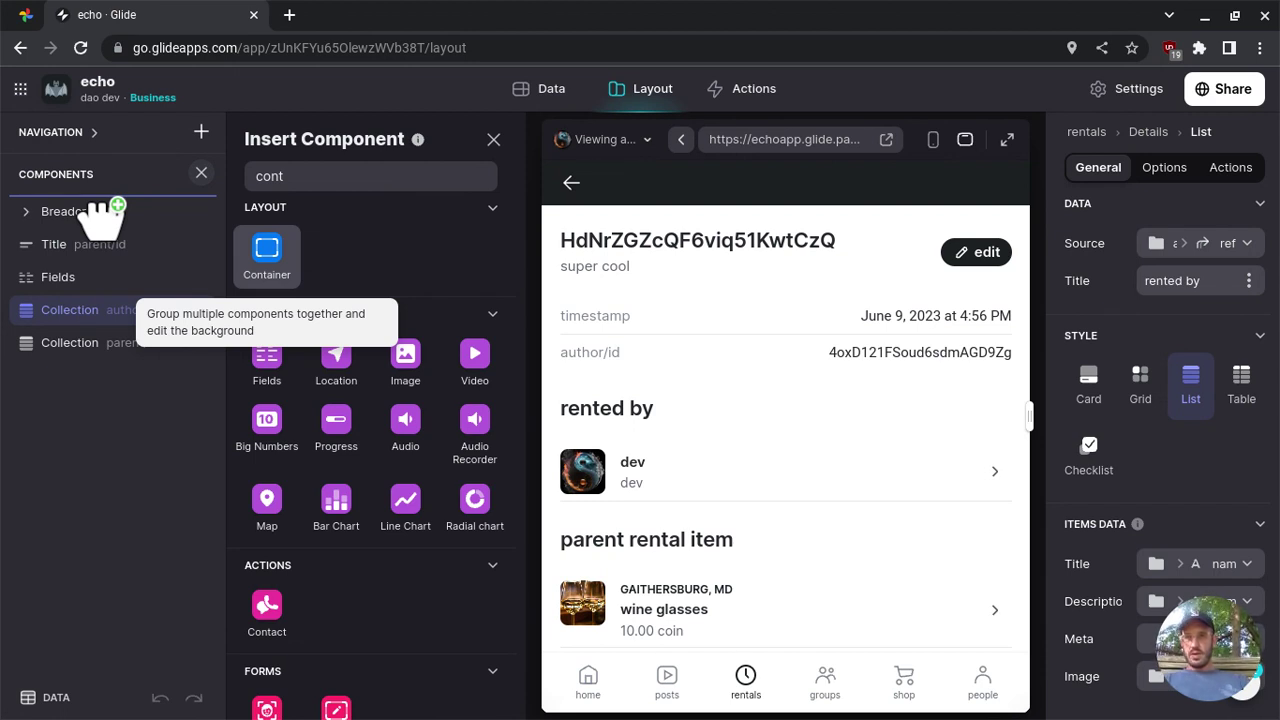
drag(100, 215, 95, 220)
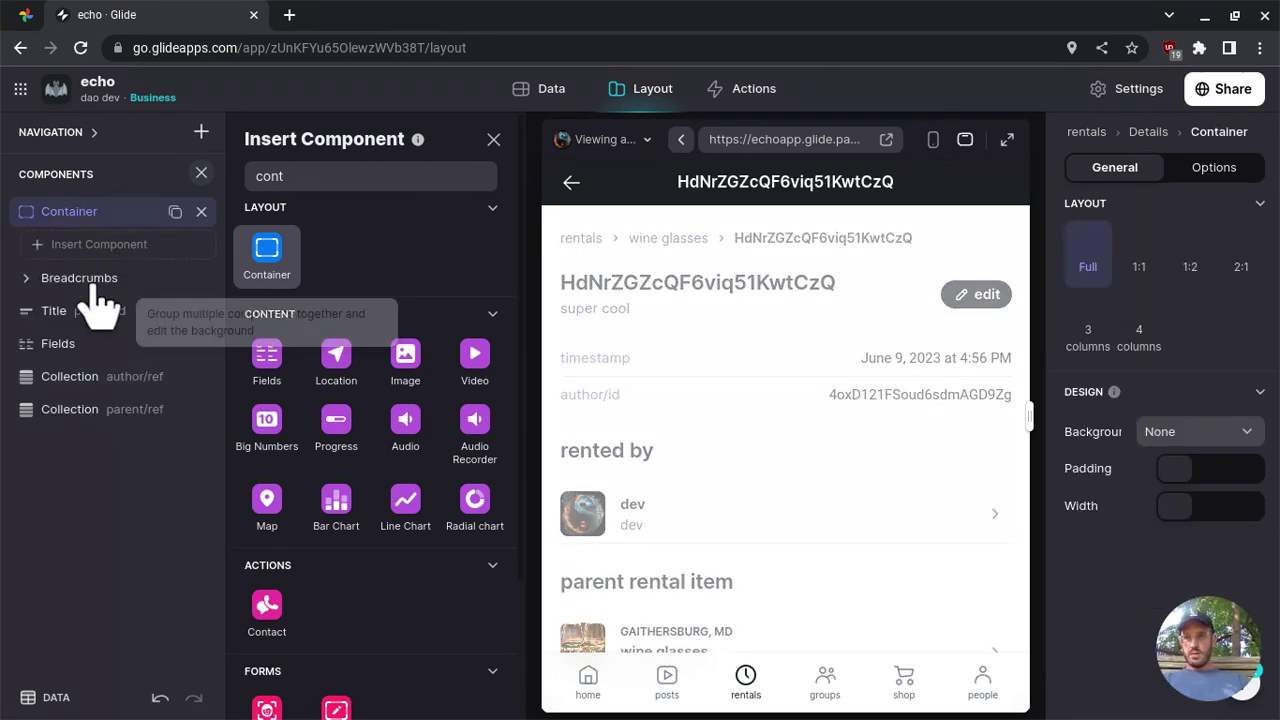
mouse_move(93, 283)
mouse_down()
mouse_move(122, 243)
mouse_move(109, 286)
mouse_up()
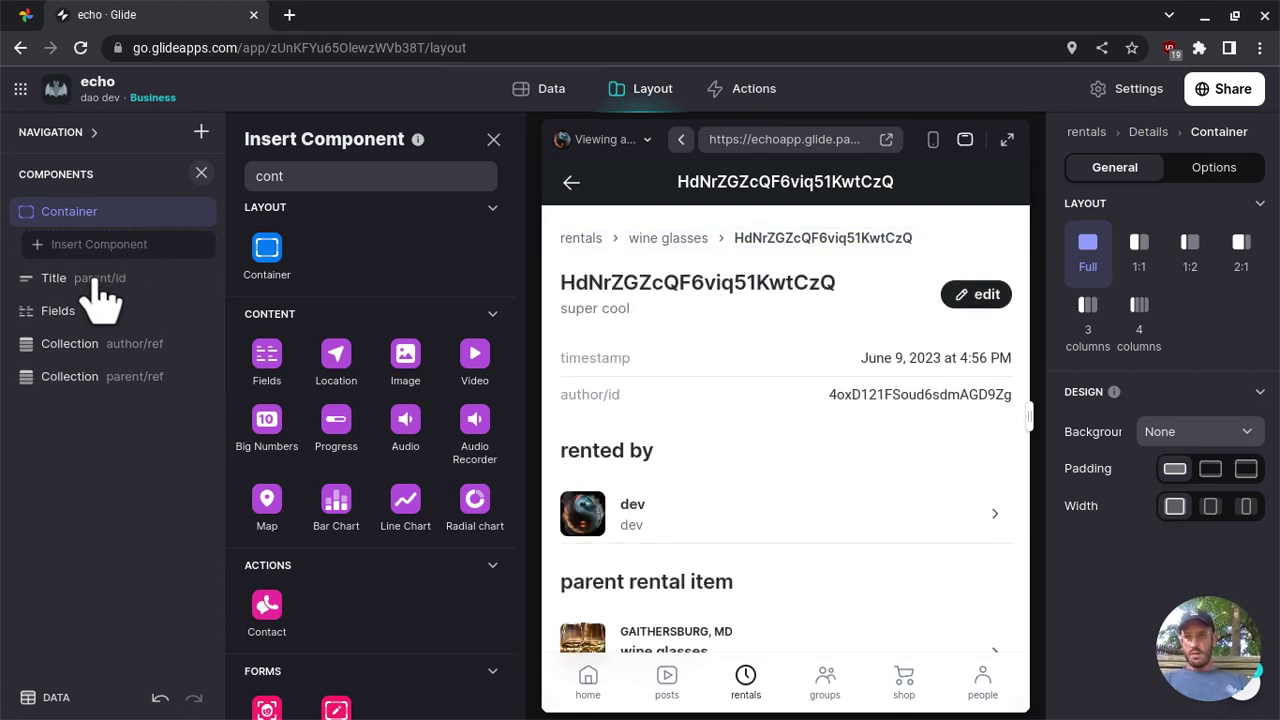
drag(100, 288, 129, 238)
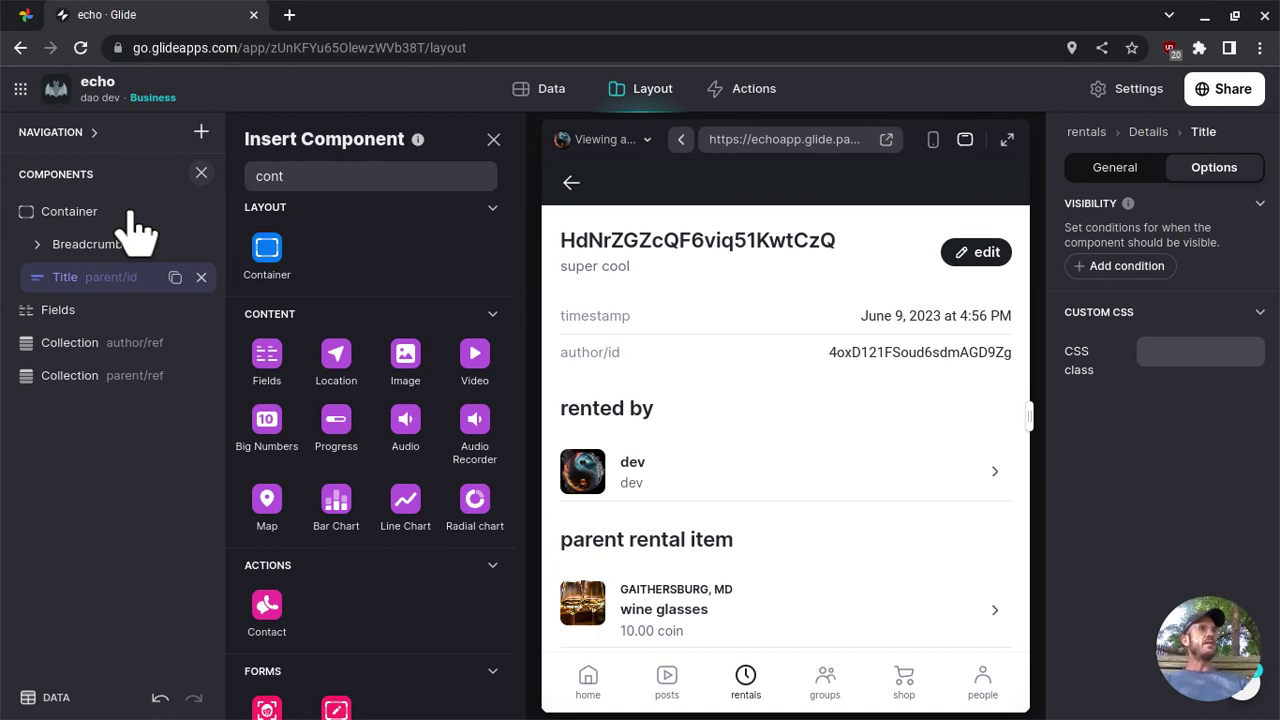
Give the container an image background that uses the parent image column
click(120, 212)
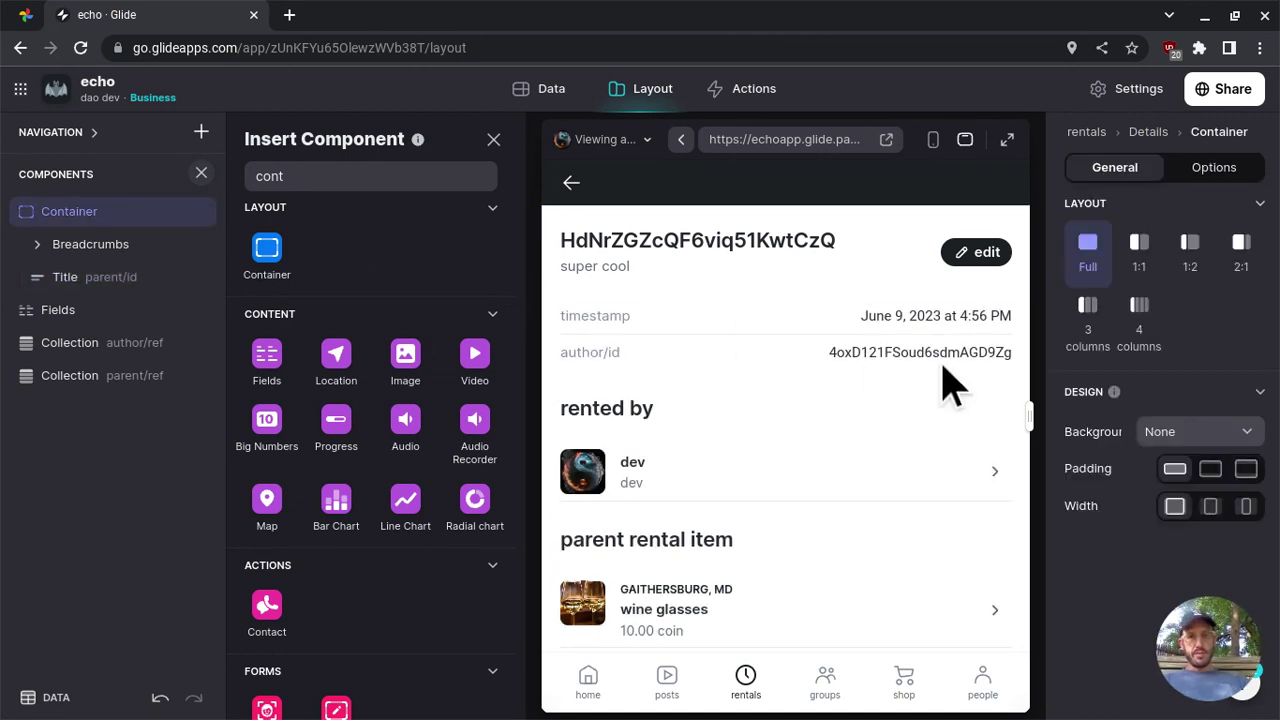
click(1245, 432)
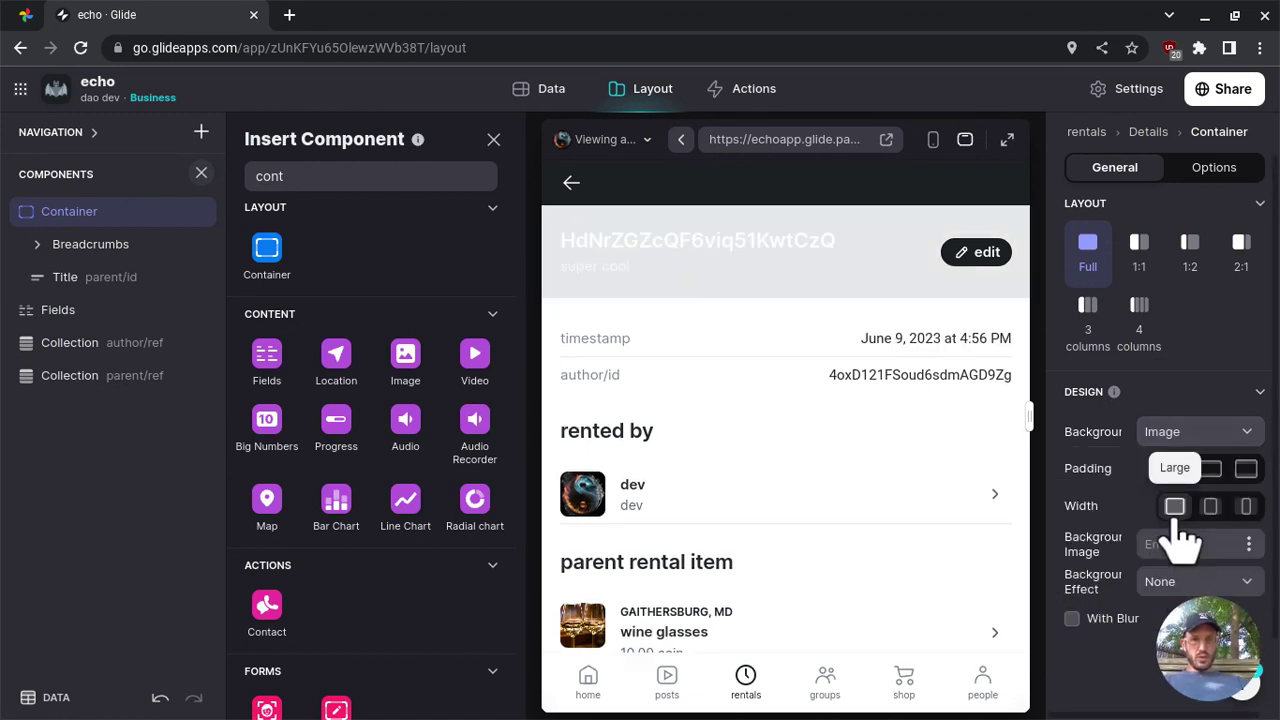
click(1249, 542)
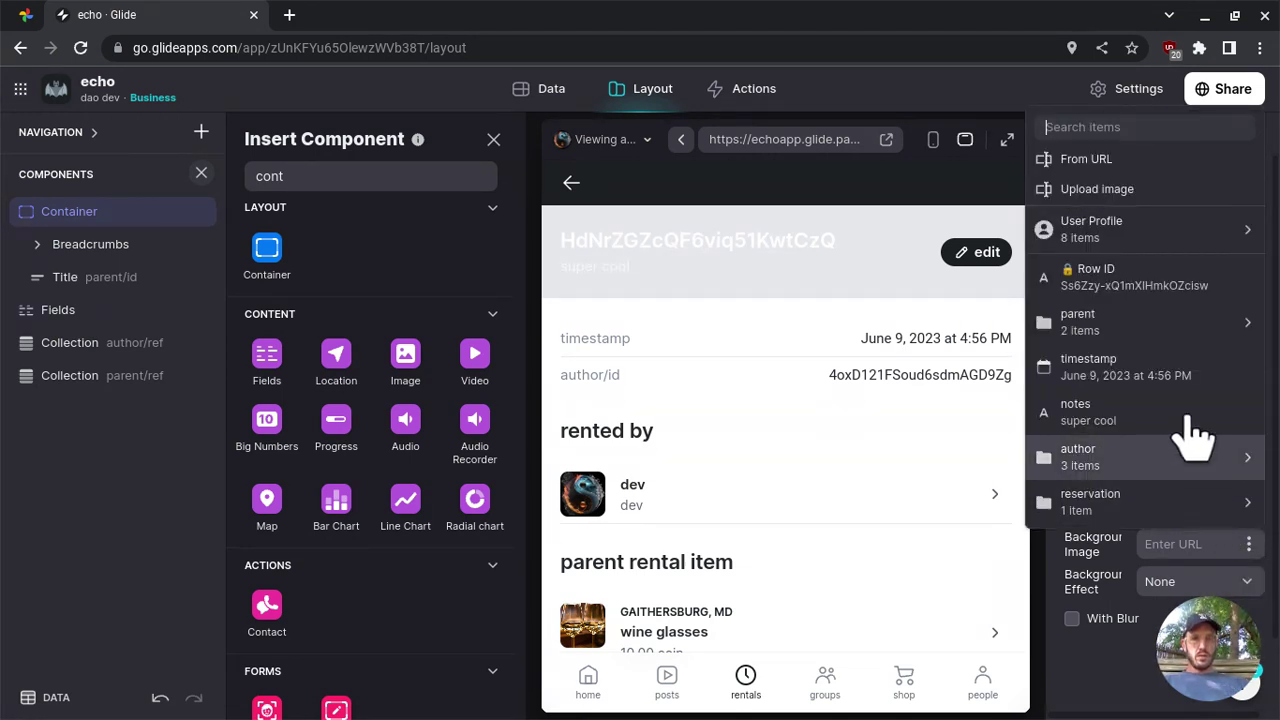
mouse_move(1168, 332)
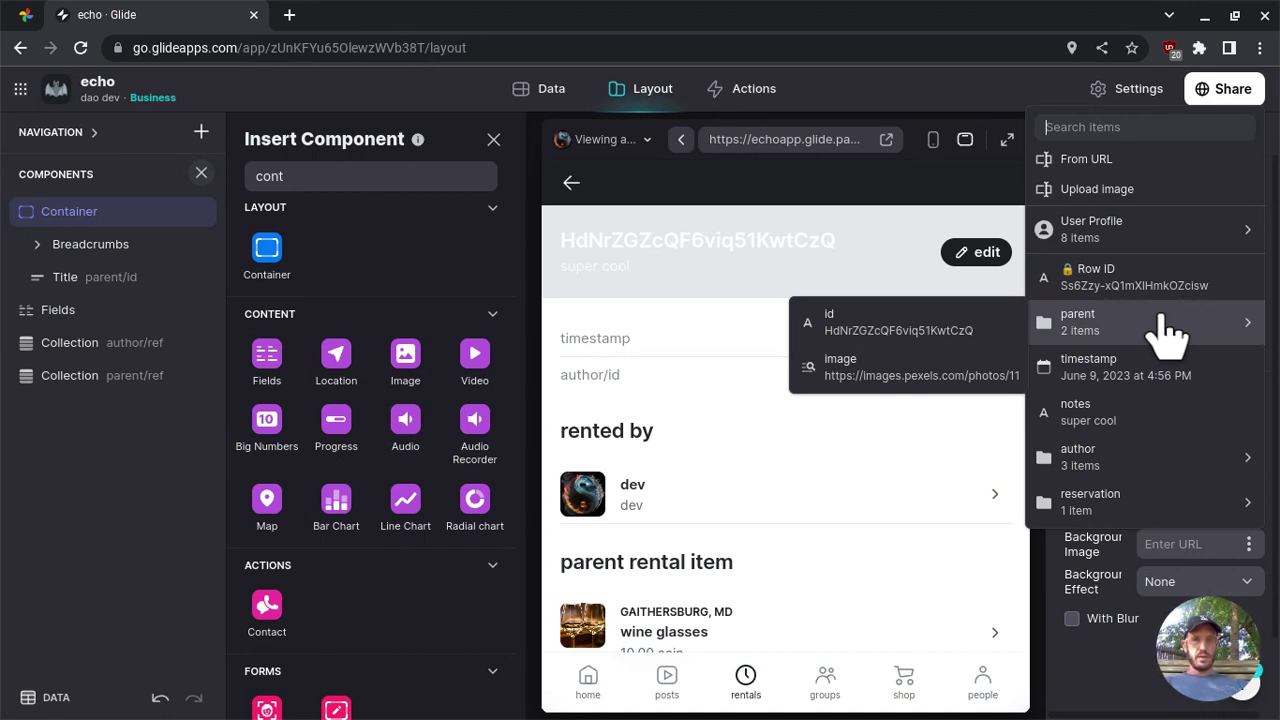
click(908, 378)
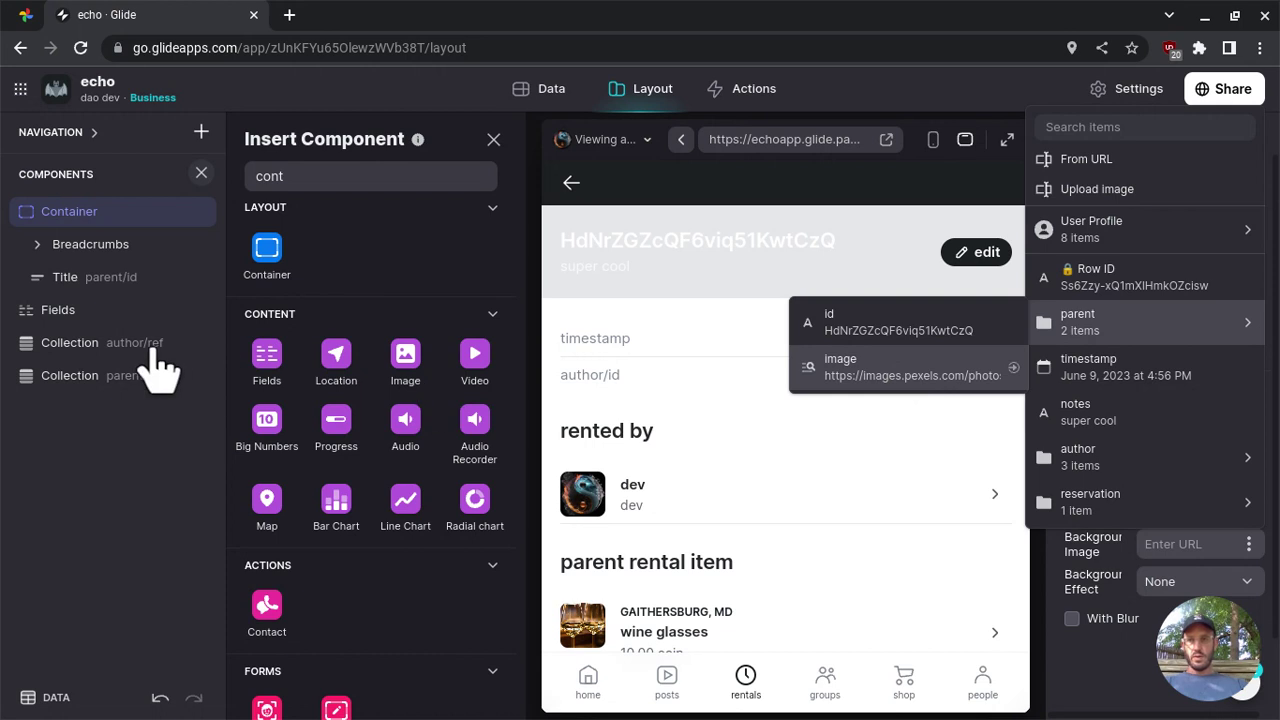
Move the timestamp and author fields into the container and set its background effect to Darken, with blur off
drag(106, 323, 1104, 625)
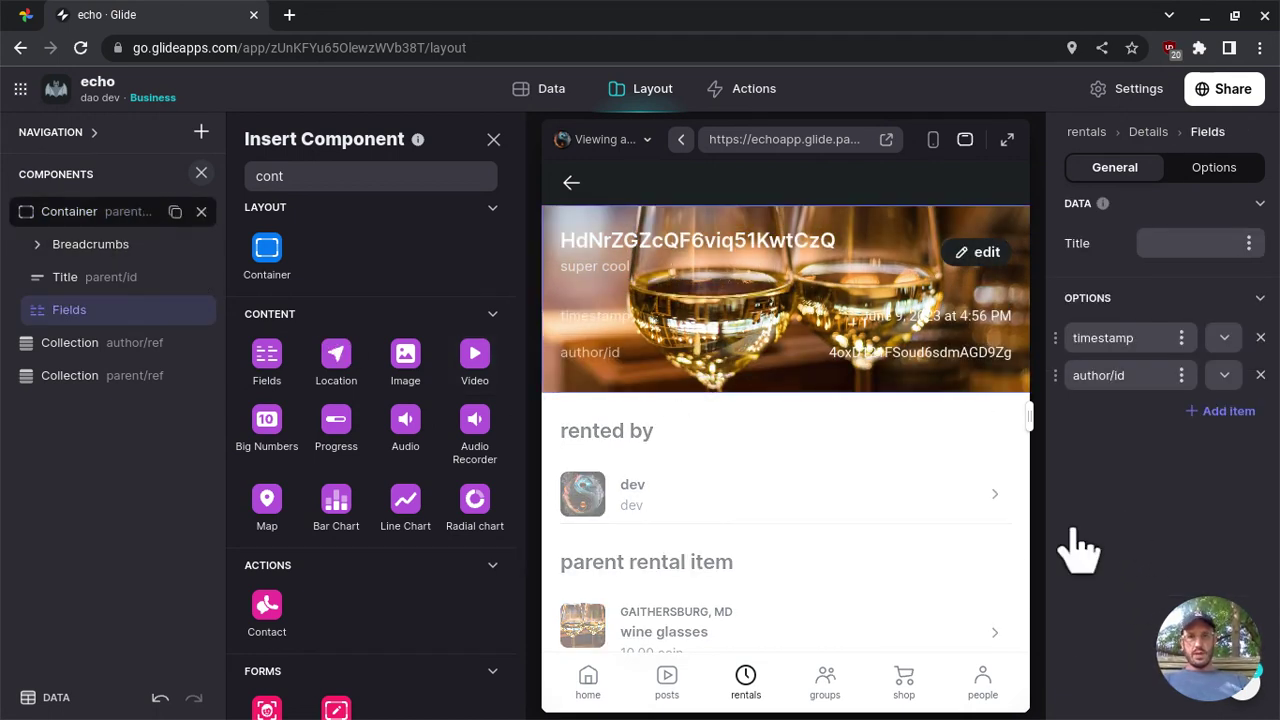
click(1160, 582)
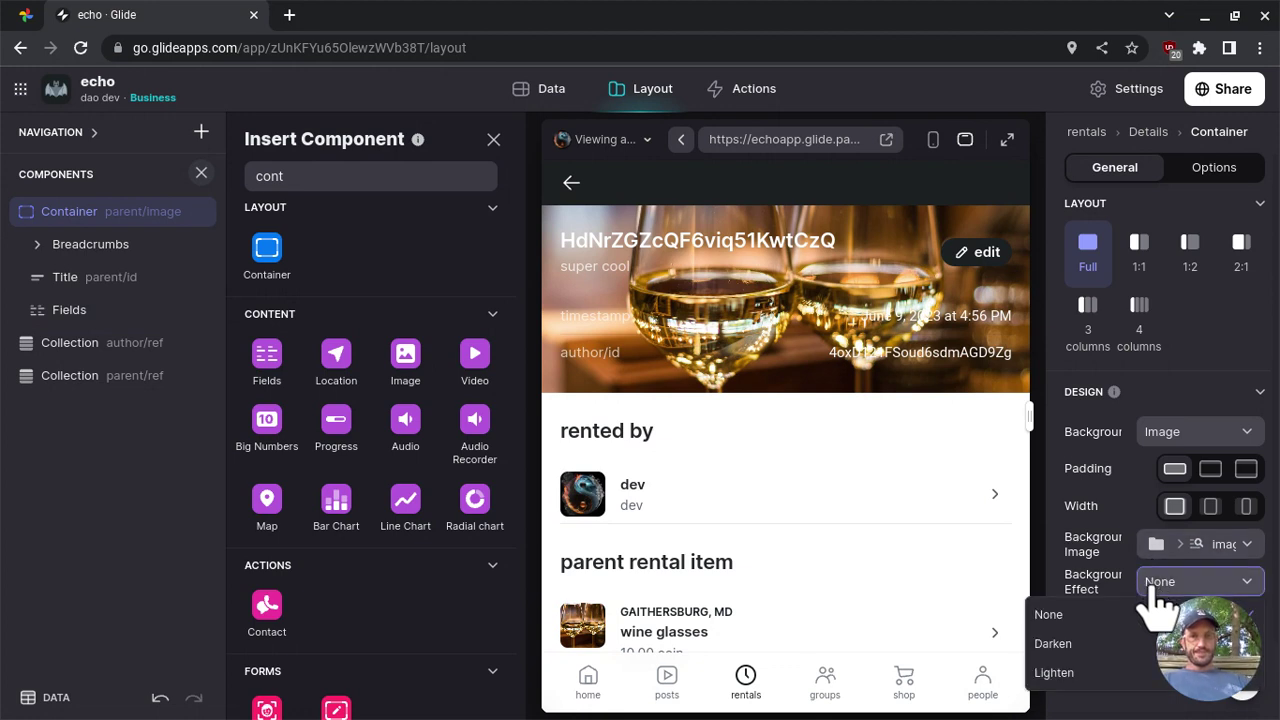
click(1060, 644)
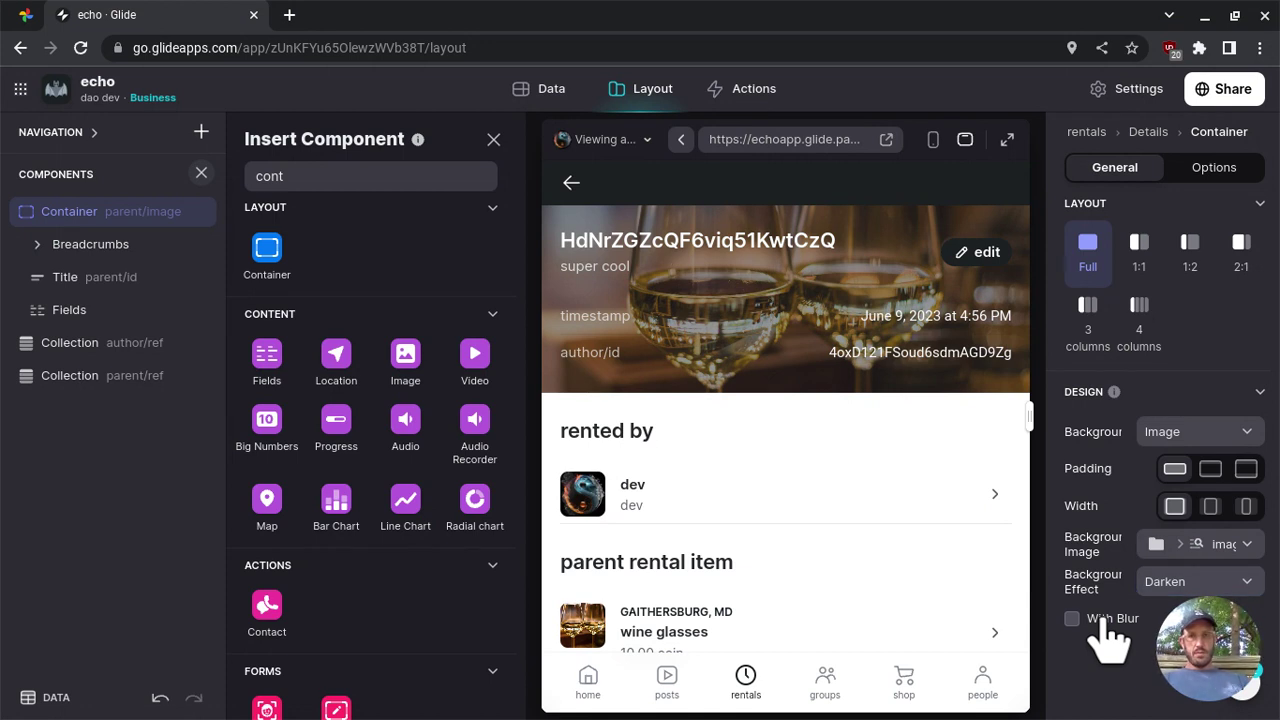
click(1072, 619)
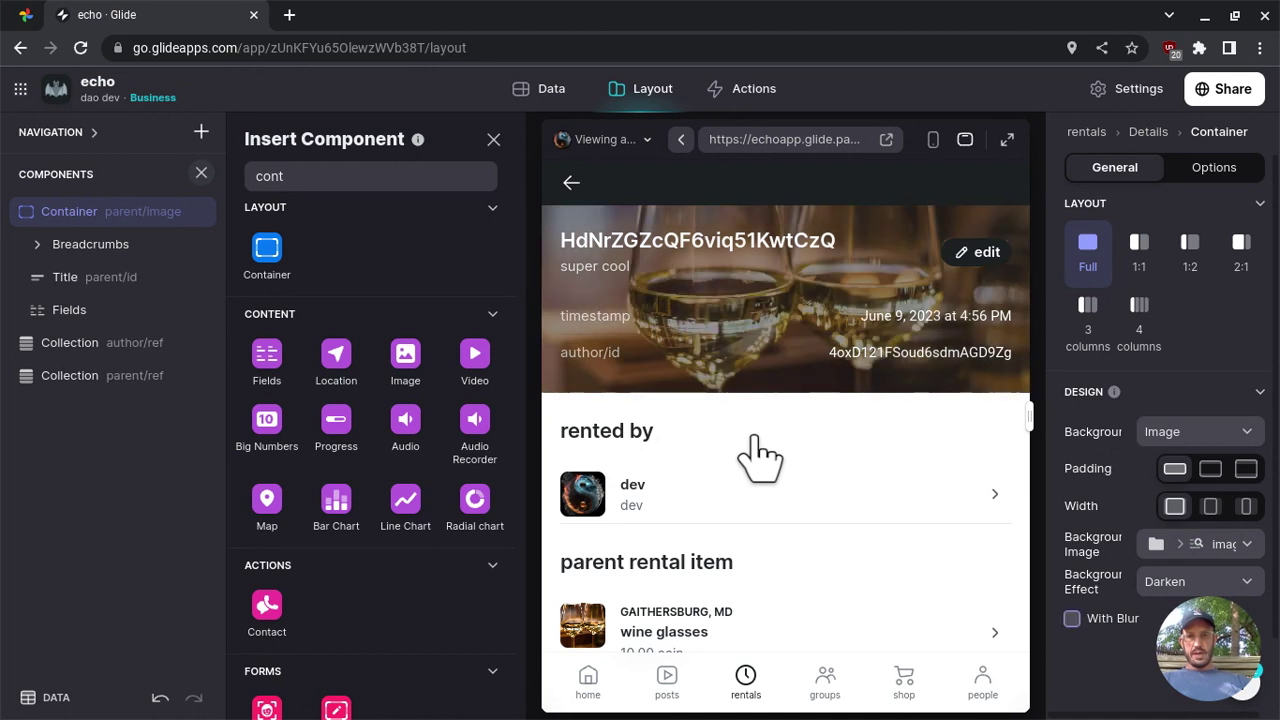
Duplicate the parent/ref collection titled "parent rental item"
scroll(757, 449, down, 1)
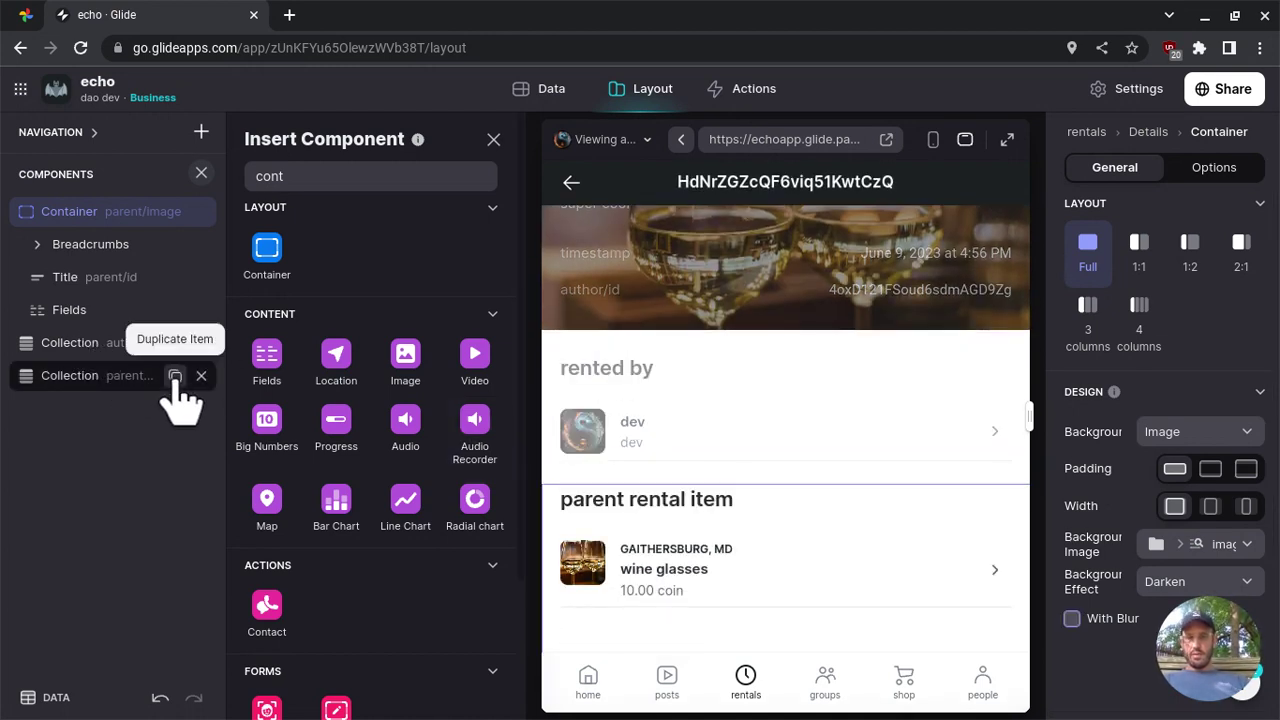
click(175, 376)
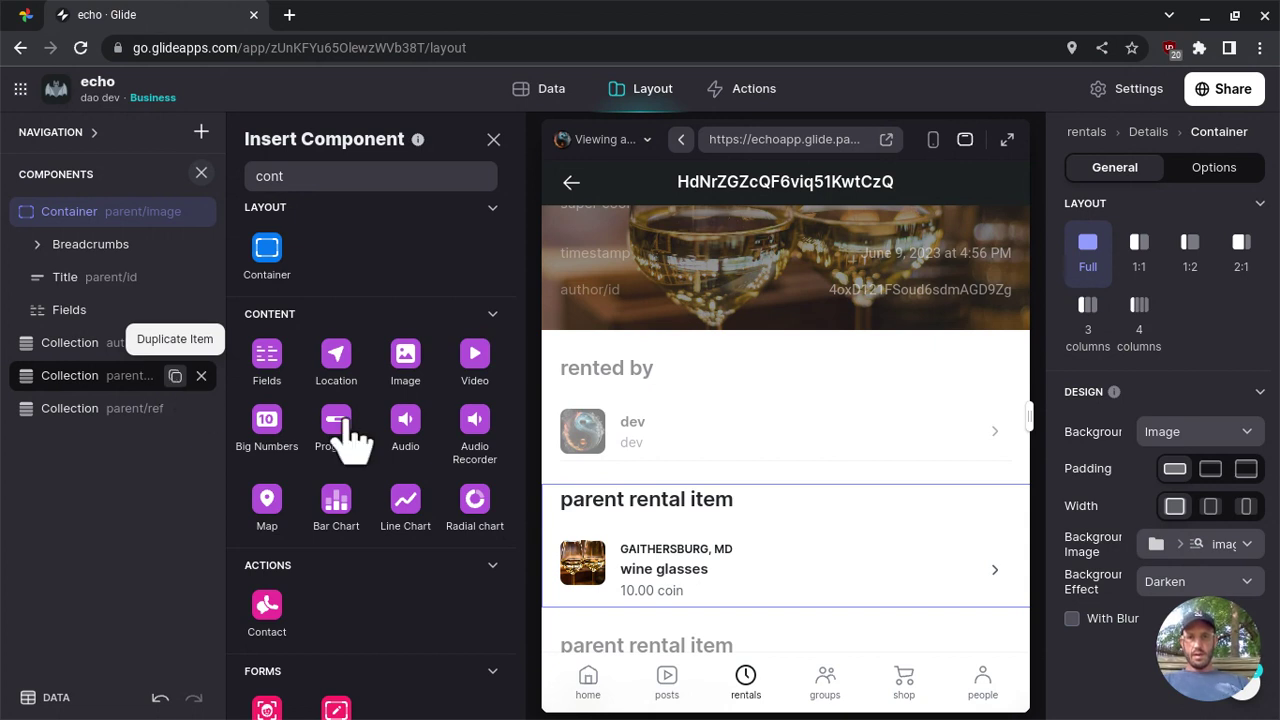
scroll(722, 514, down, 2)
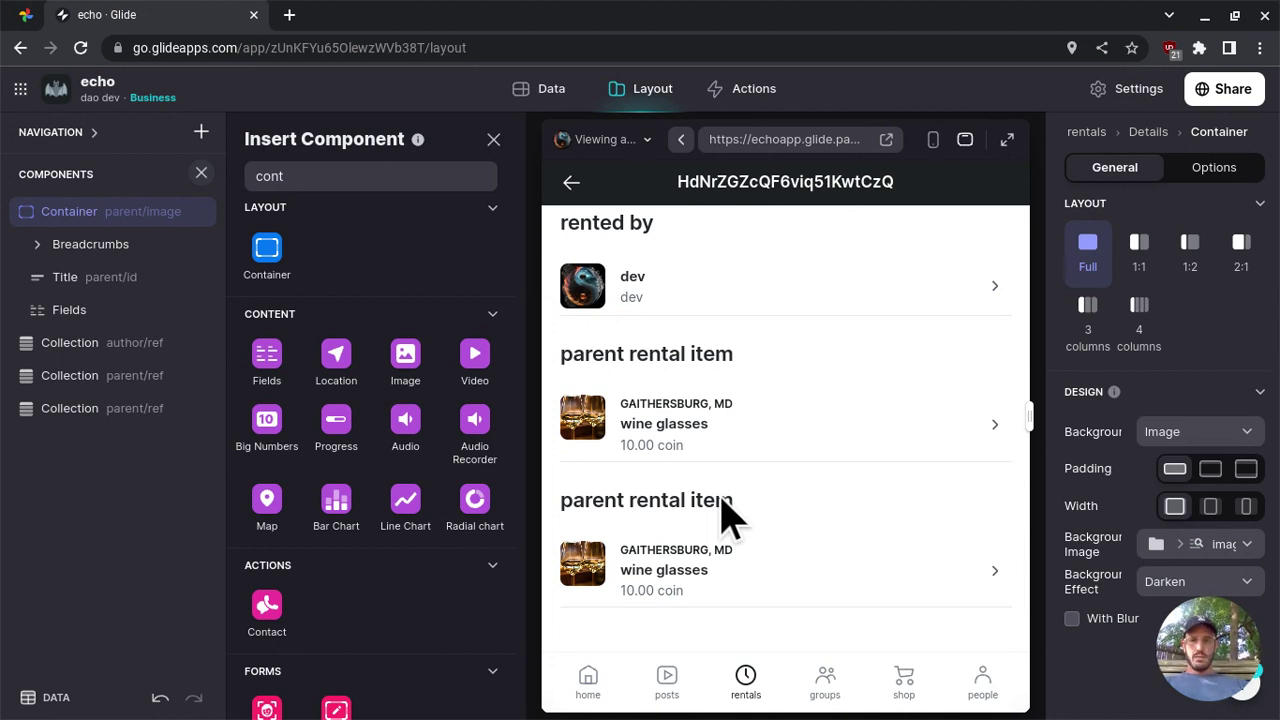
Change the duplicated collection's source to the parent author lookup
drag(88, 408, 660, 485)
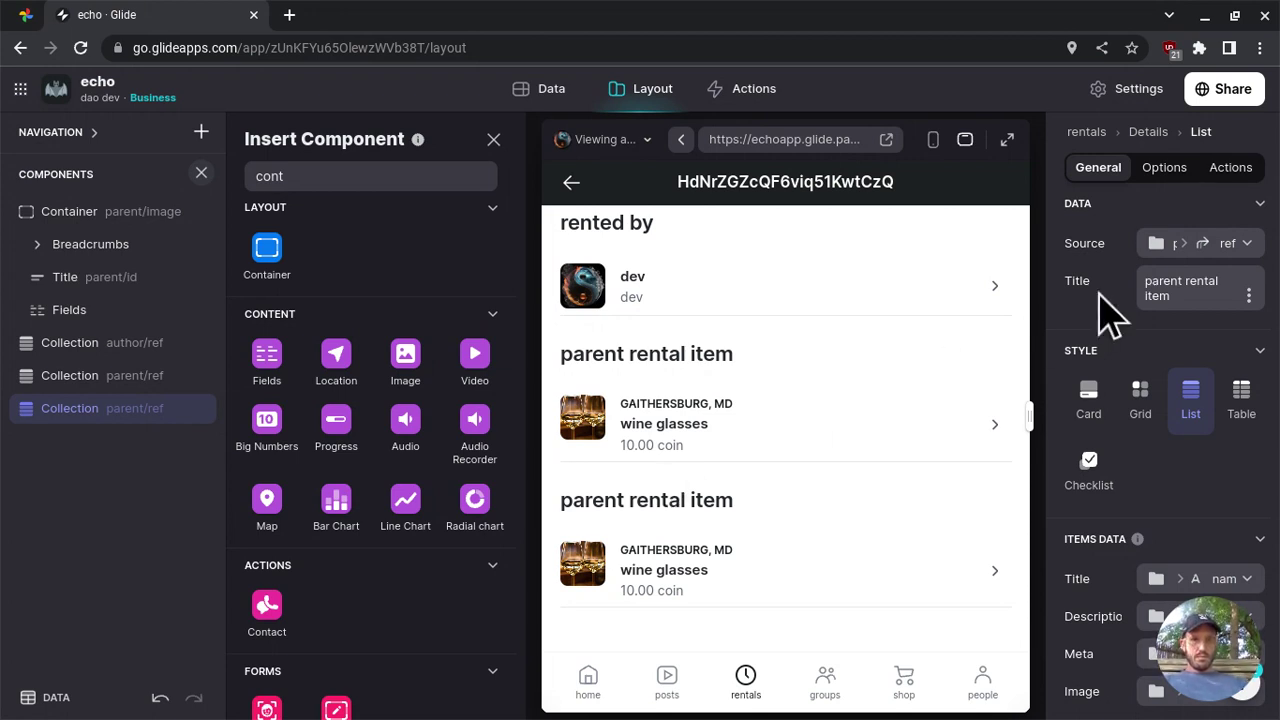
scroll(1110, 315, down, 4)
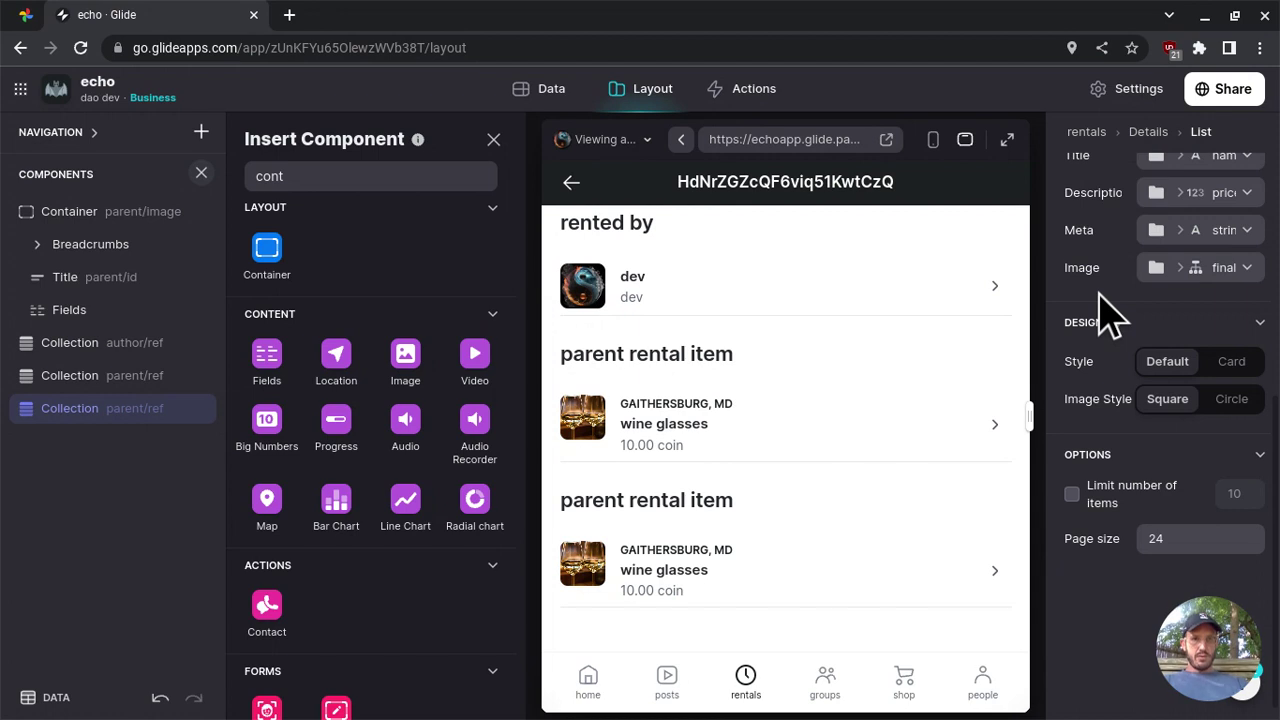
scroll(1110, 315, up, 5)
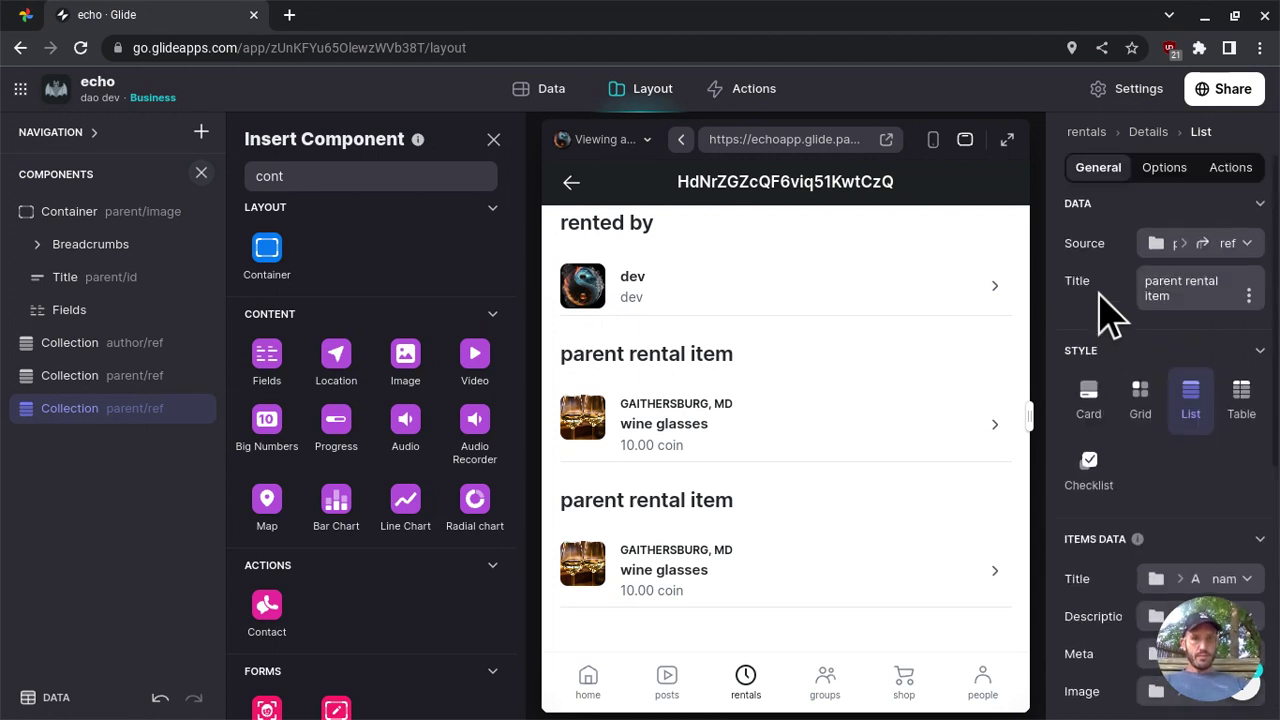
scroll(1110, 315, down, 5)
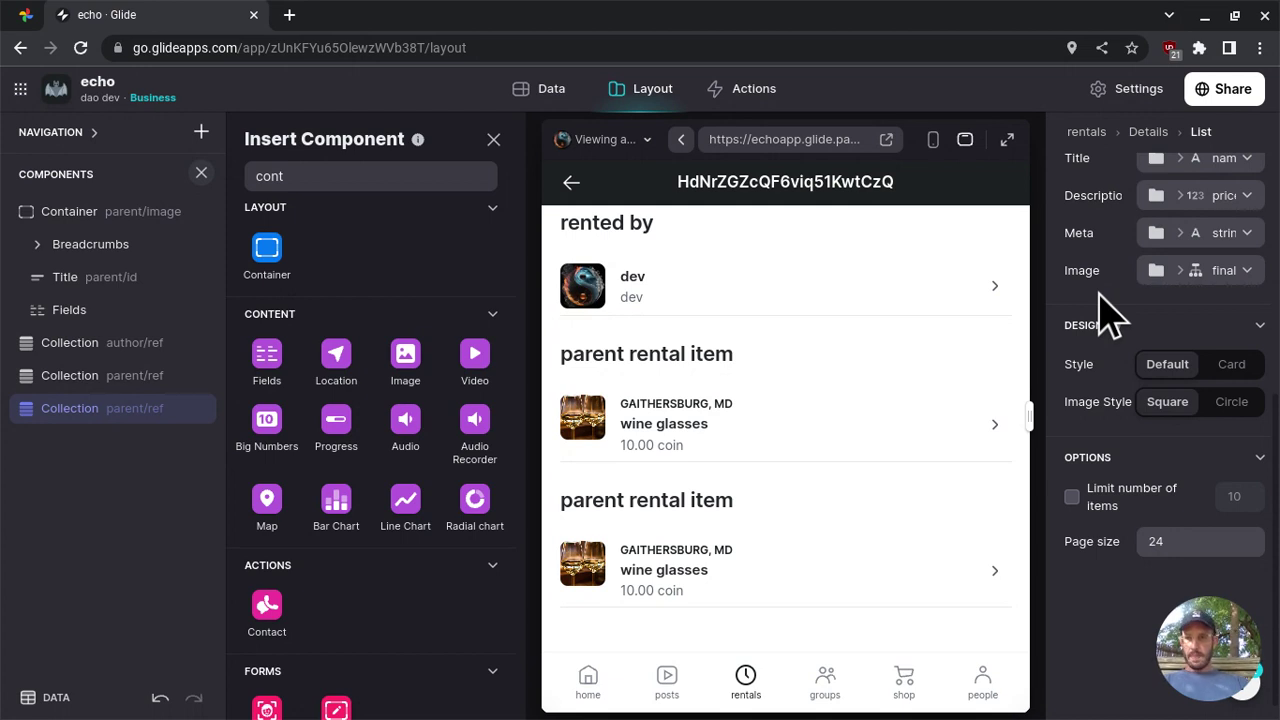
scroll(1110, 315, up, 5)
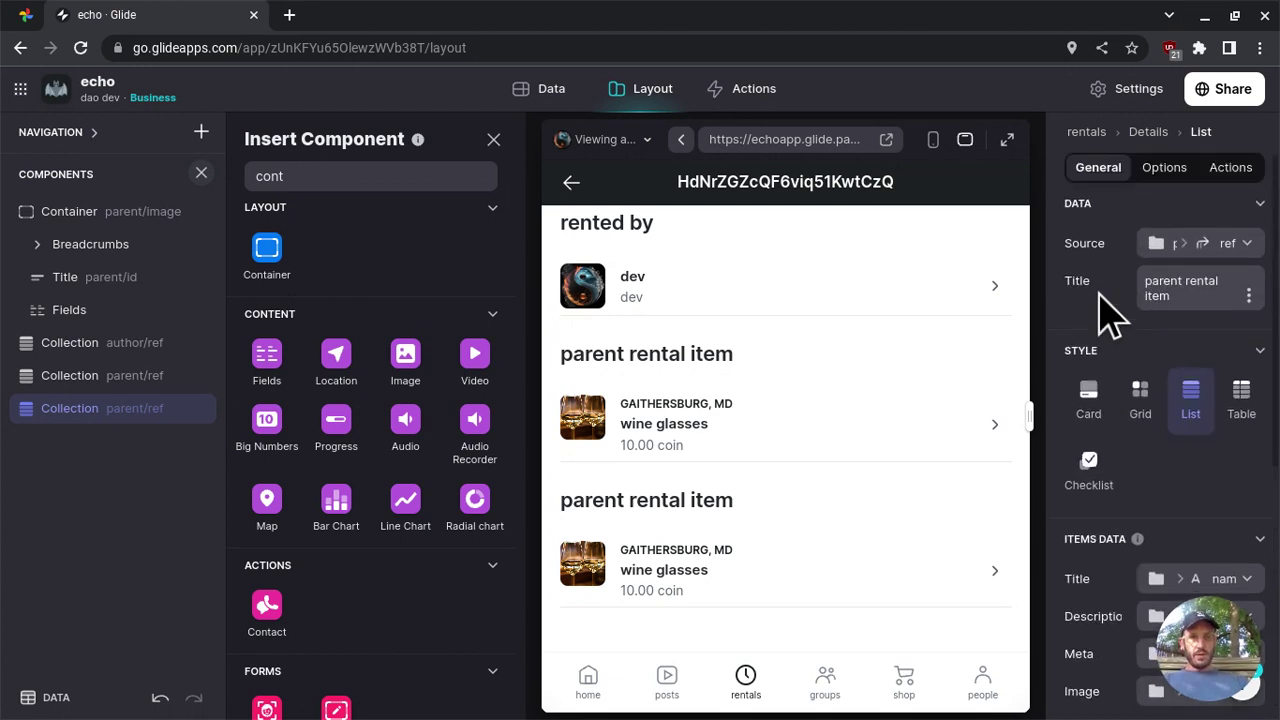
click(1200, 250)
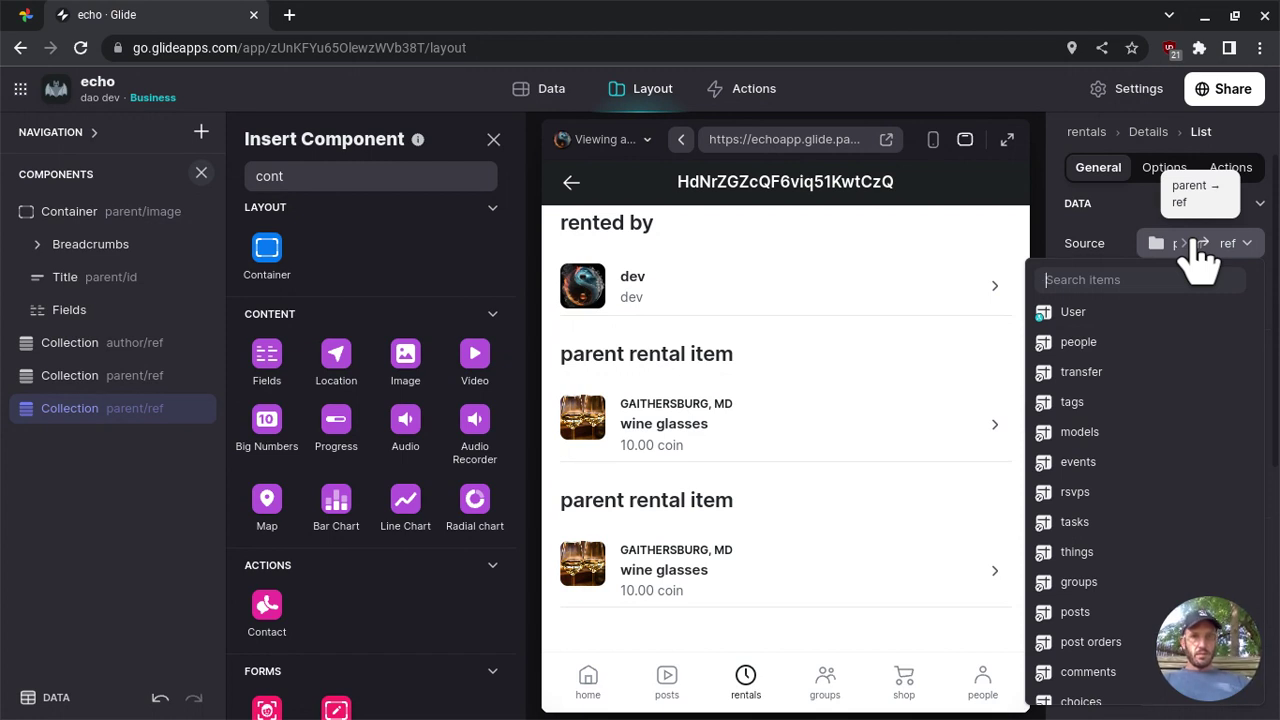
click(1200, 250)
click(1200, 250)
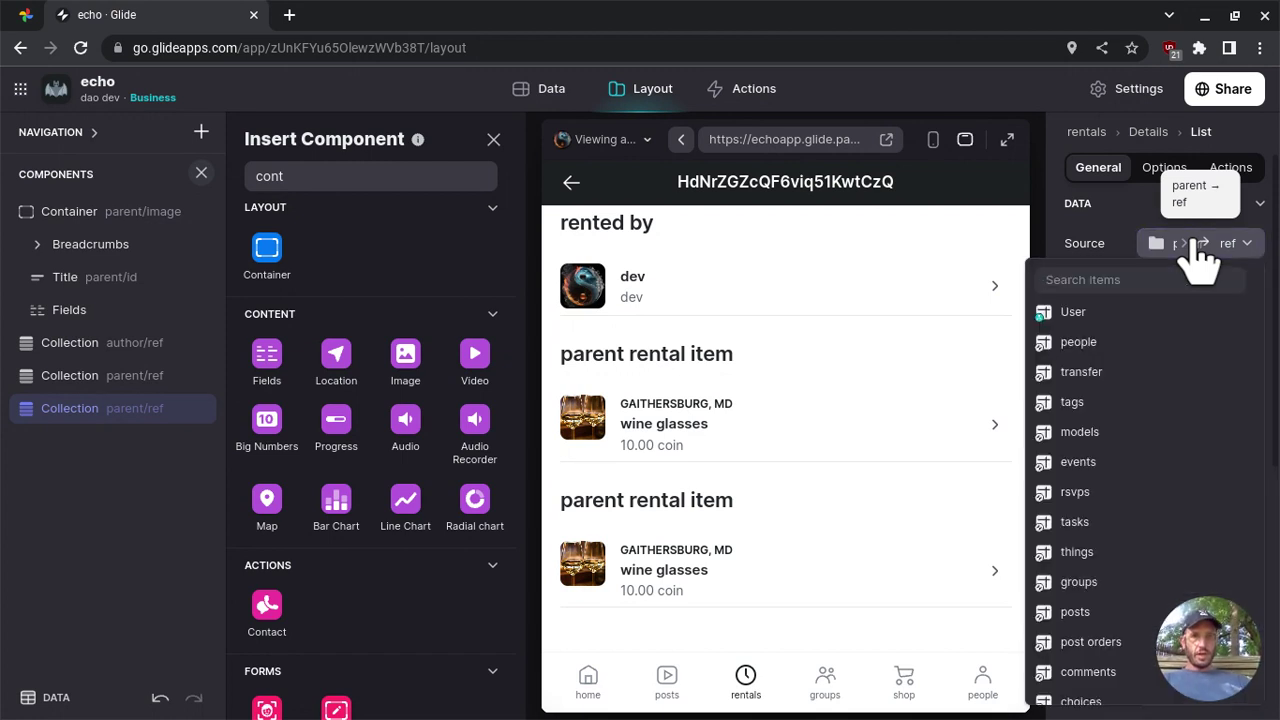
scroll(1125, 385, down, 1)
scroll(1125, 385, down, 1)
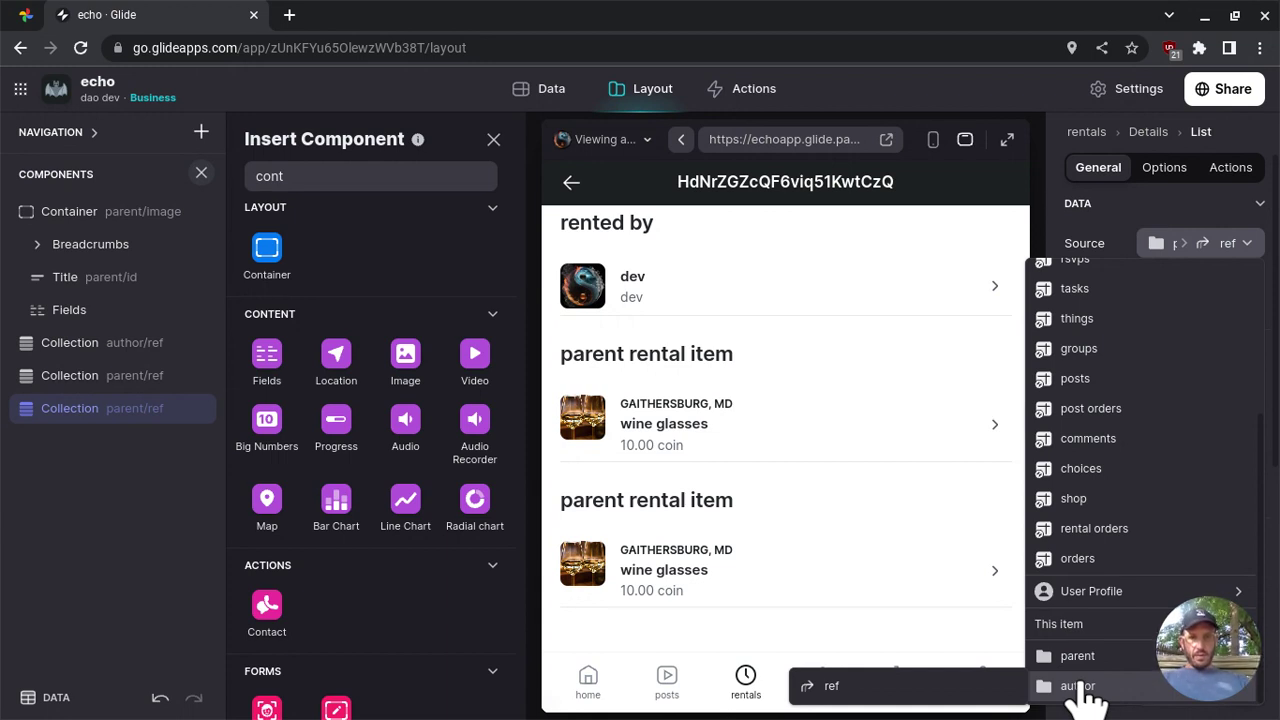
mouse_move(1050, 662)
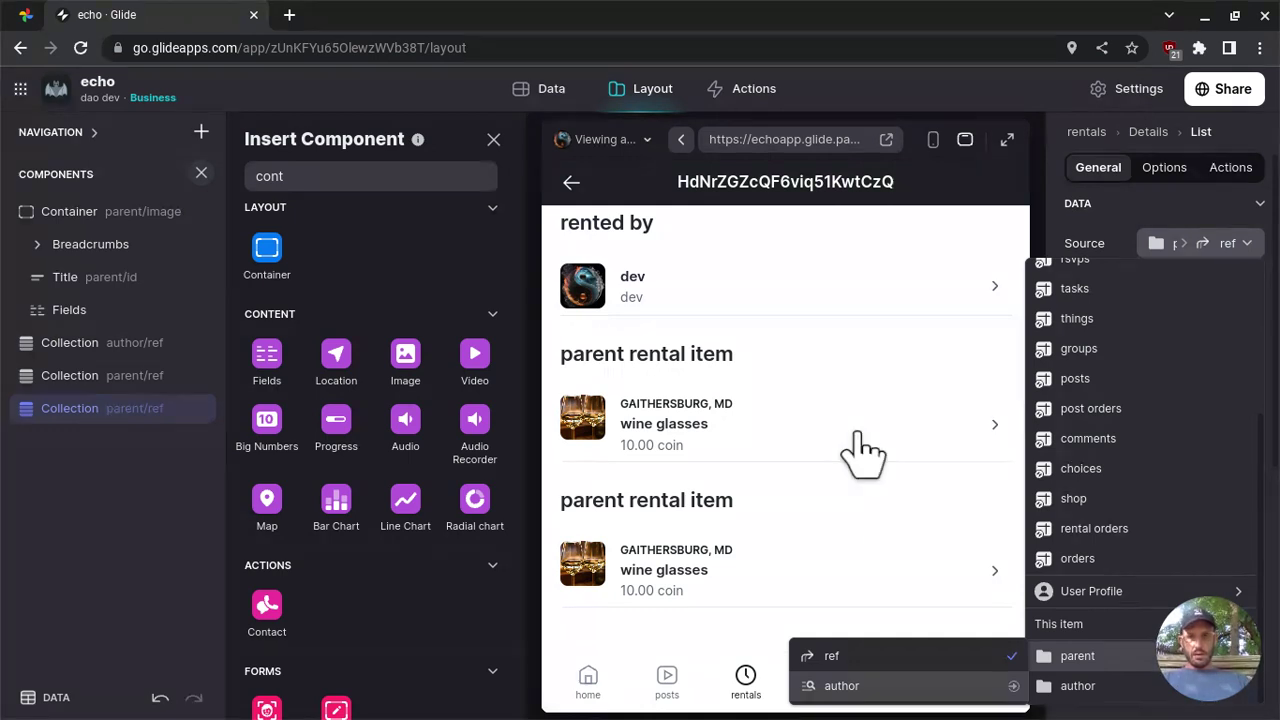
key(Return)
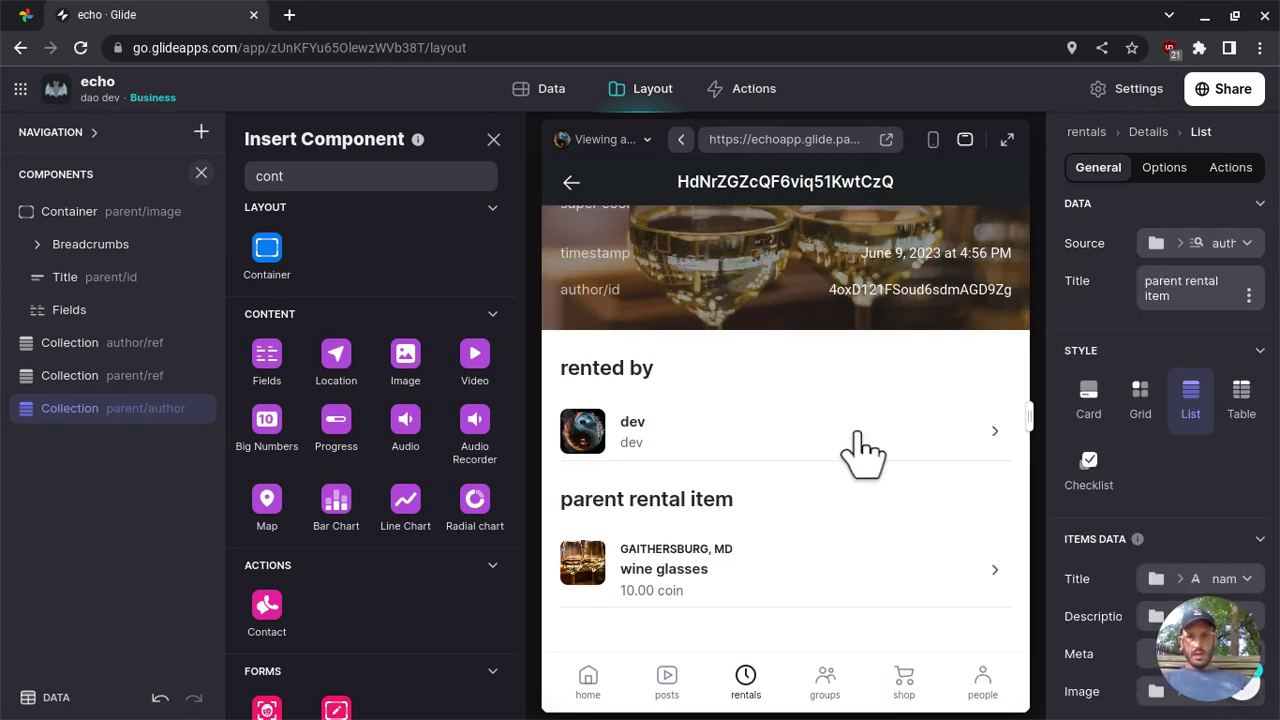
Open the wine glasses item from the parent rental item collection and go through its edit form
scroll(860, 450, up, 2)
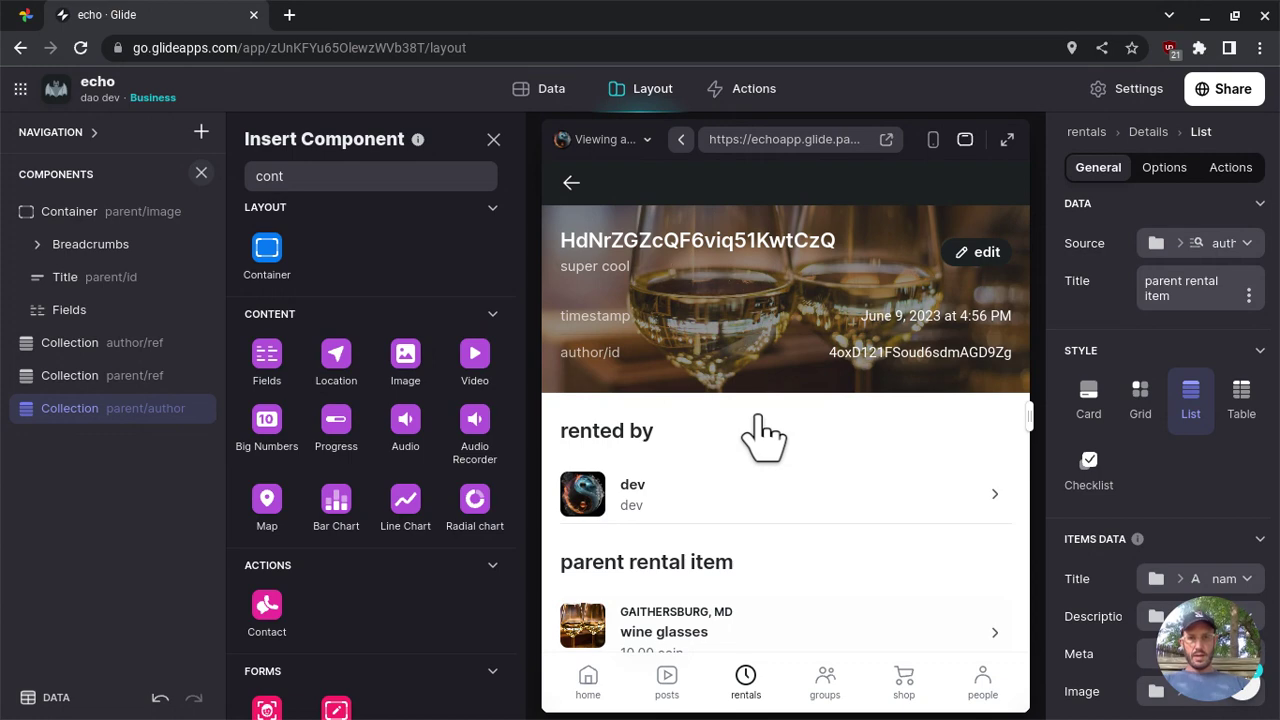
scroll(757, 416, down, 4)
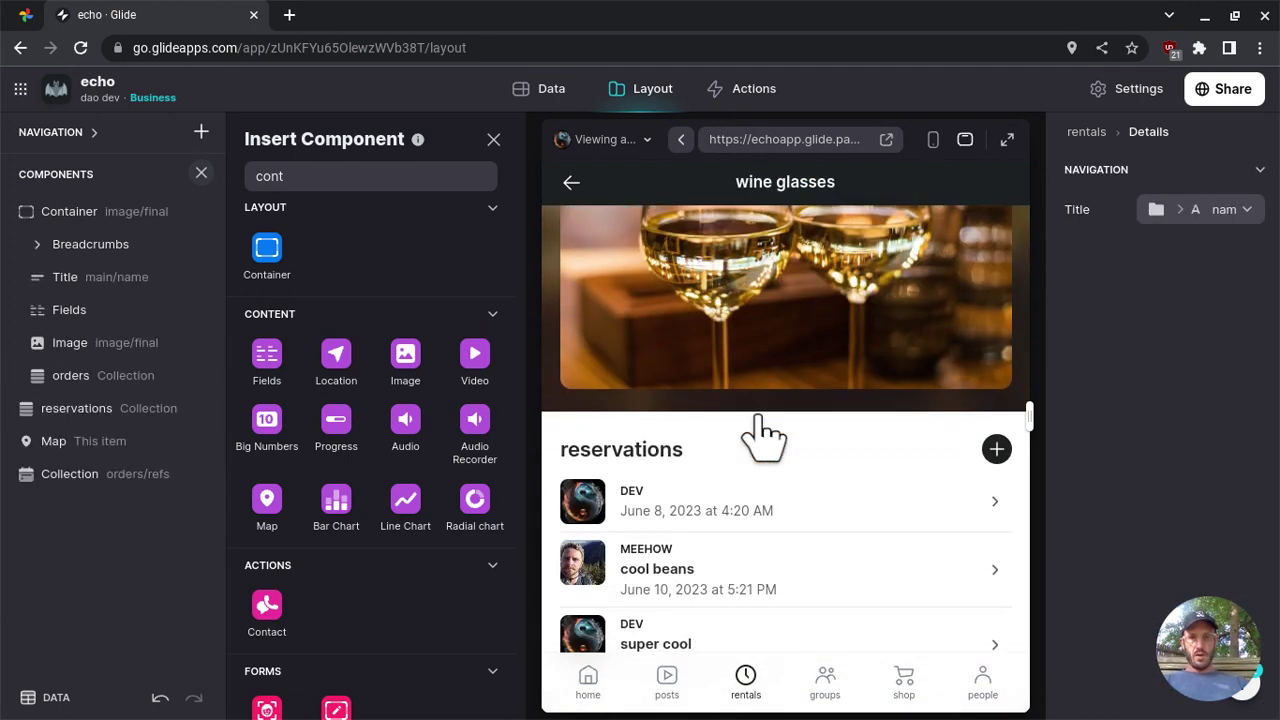
scroll(757, 416, up, 4)
click(996, 238)
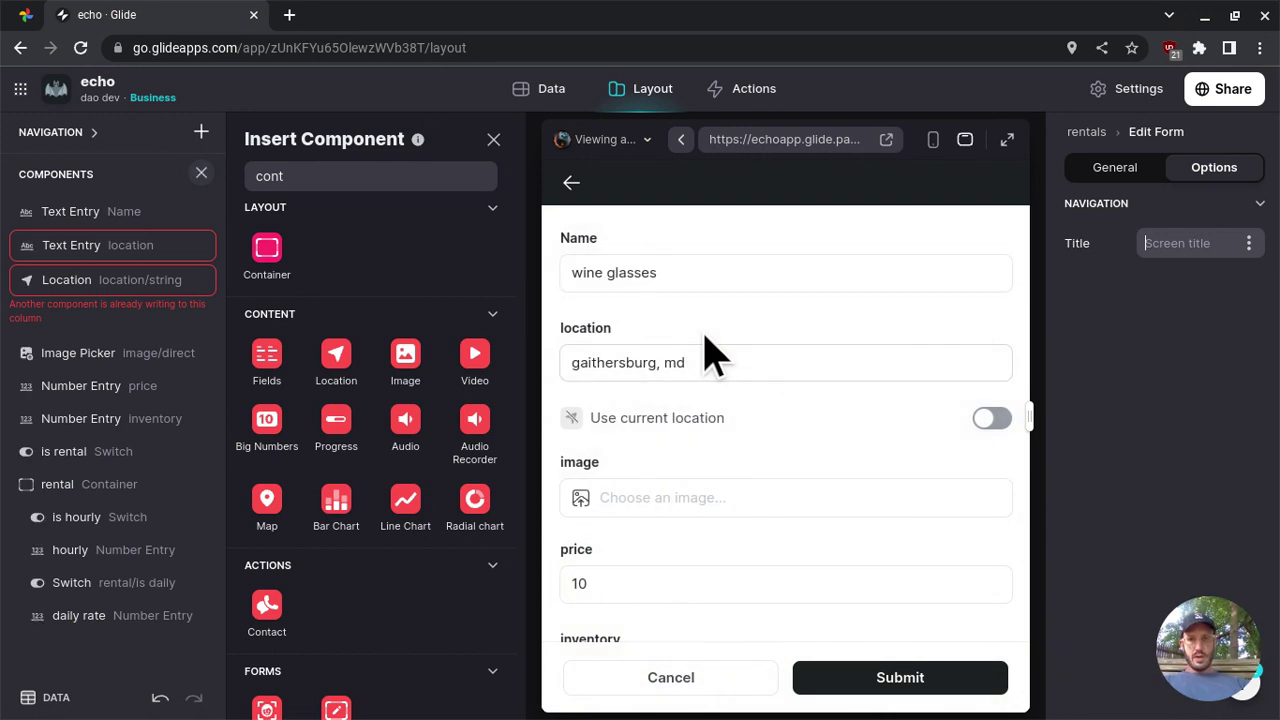
scroll(705, 350, down, 1)
scroll(707, 350, down, 3)
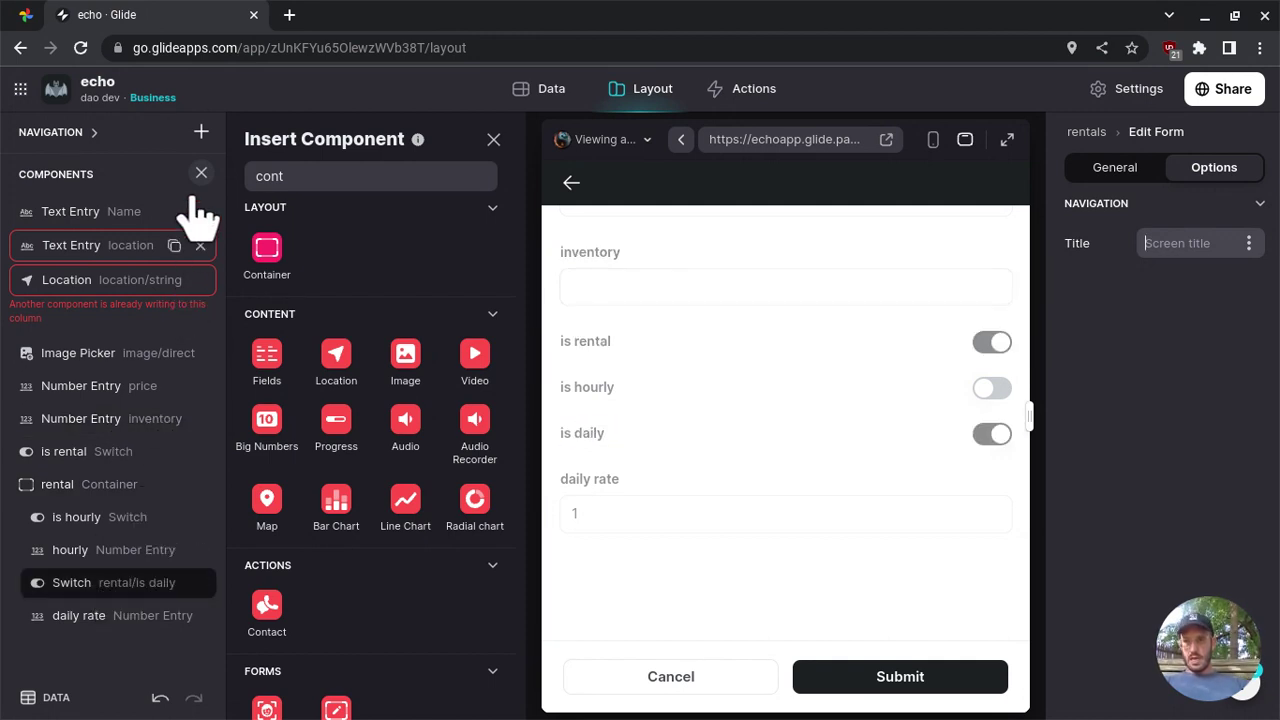
Find the Choice component and insert it between the Name and location entries of the edit form
click(322, 172)
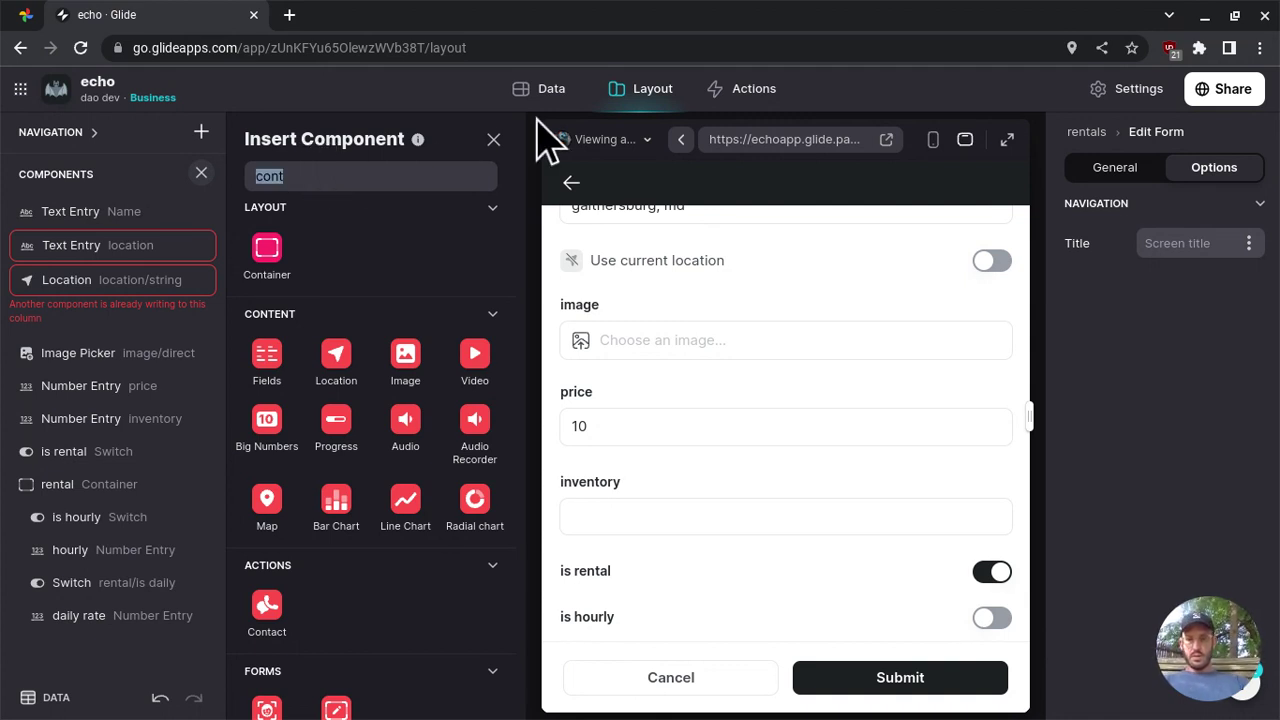
text(ch)
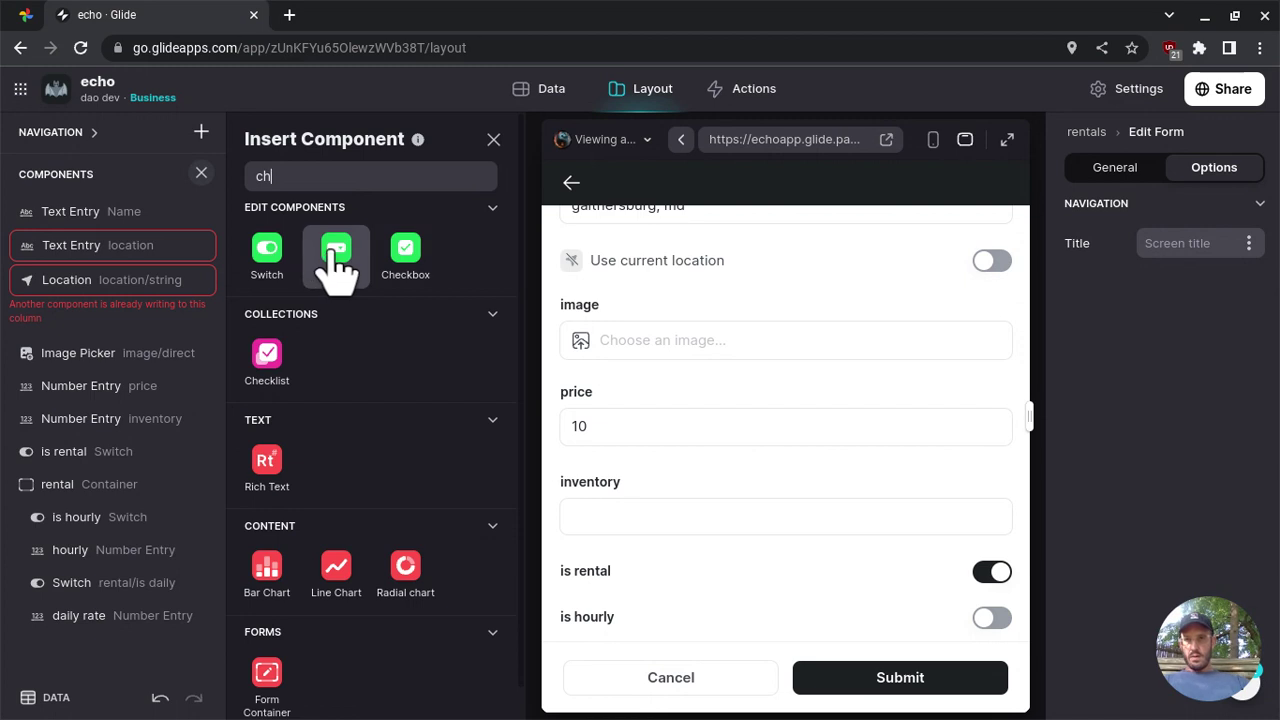
drag(267, 255, 93, 258)
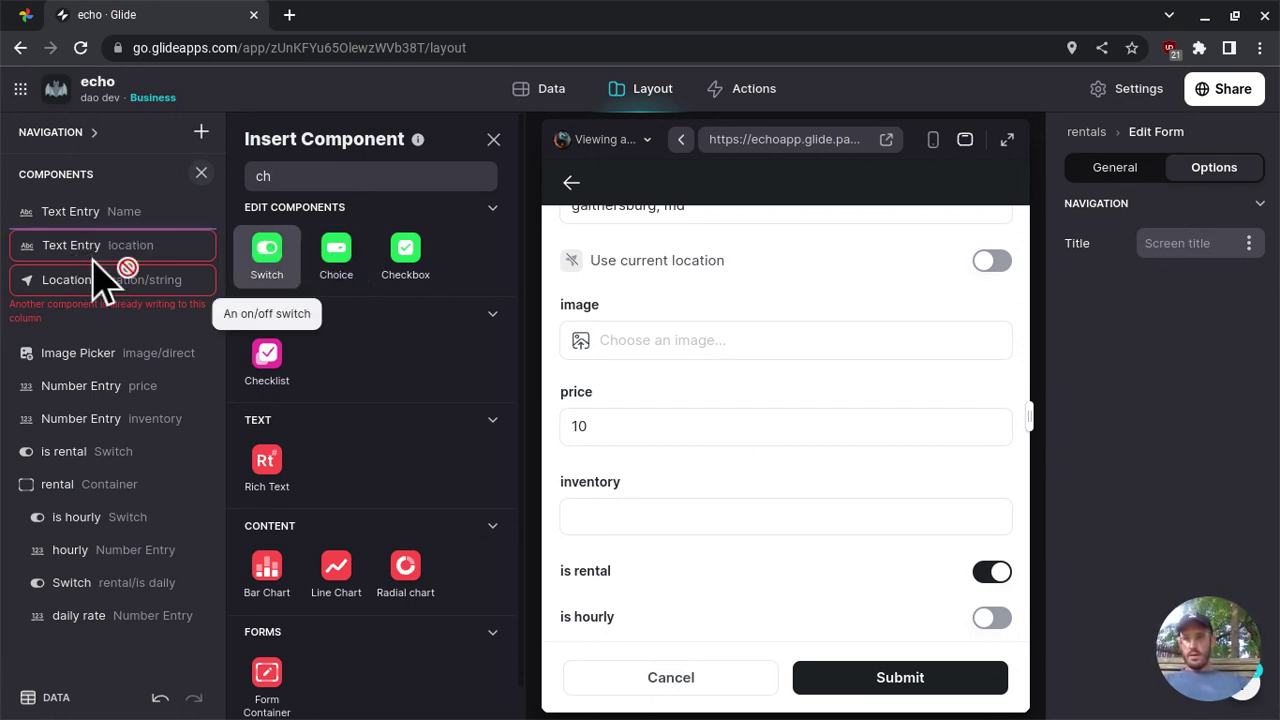
drag(93, 258, 100, 270)
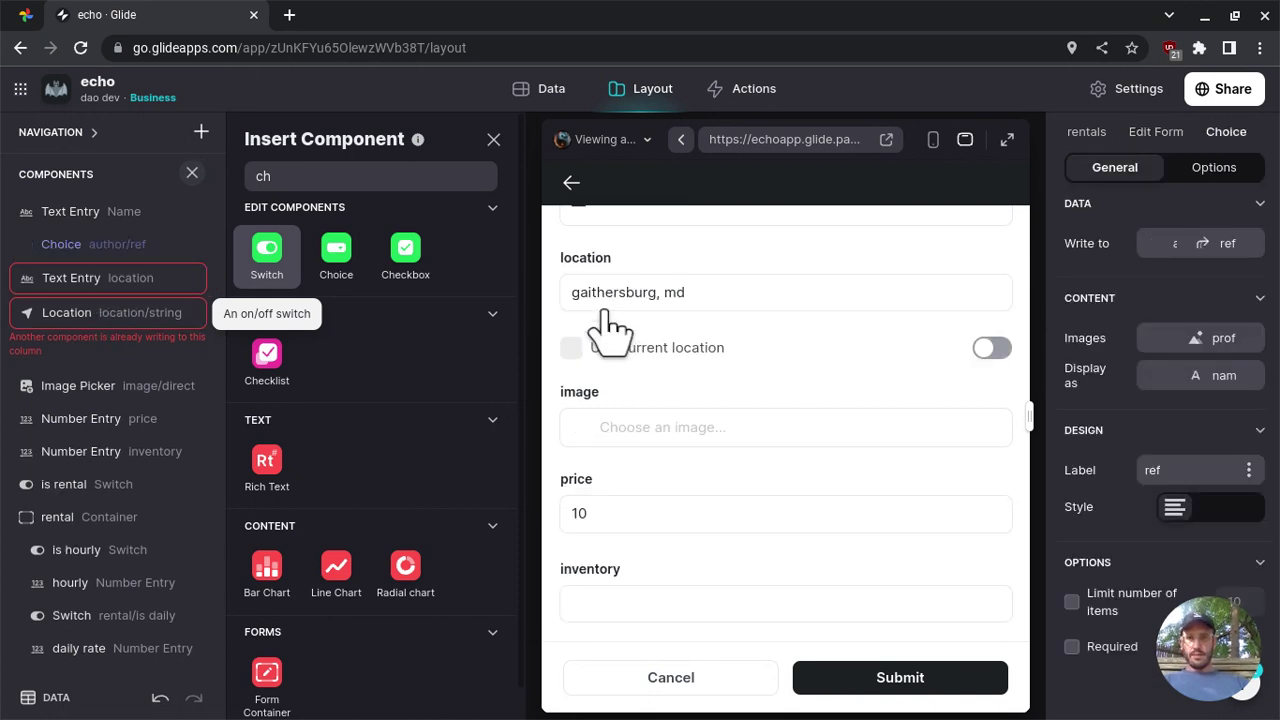
Try the author id column as the Choice component's write target
click(1228, 245)
mouse_move(1108, 314)
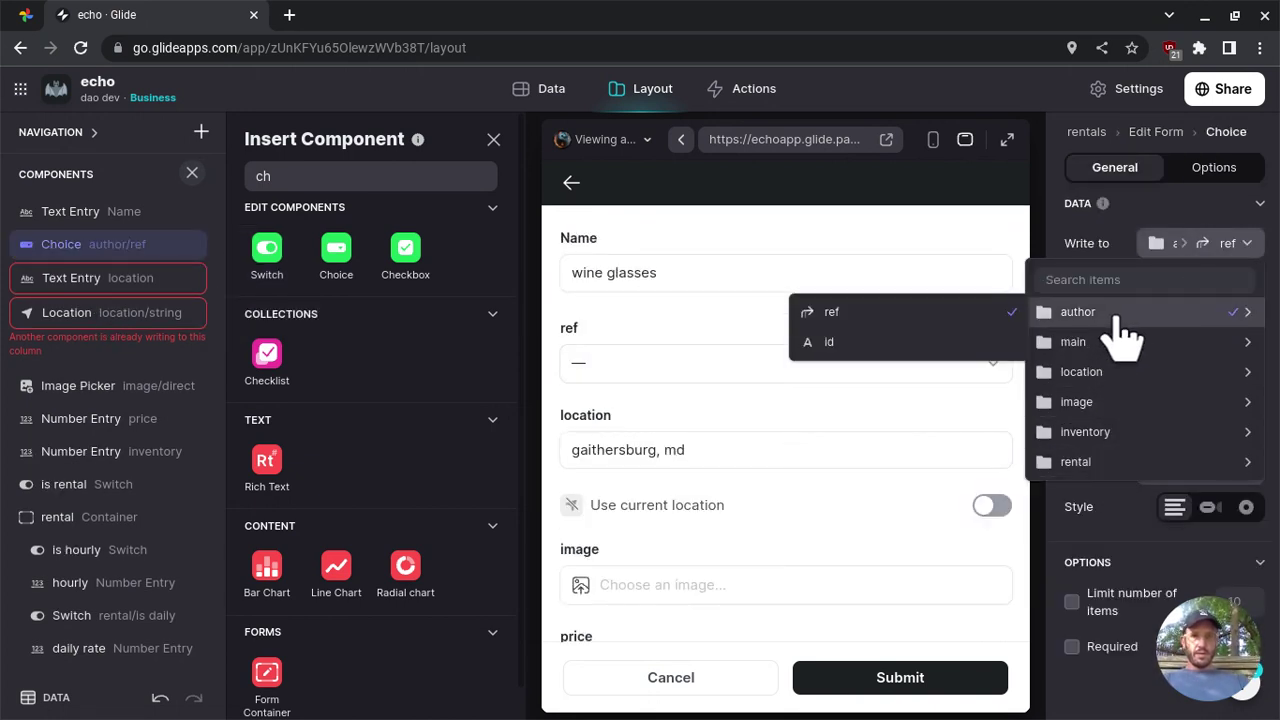
click(930, 338)
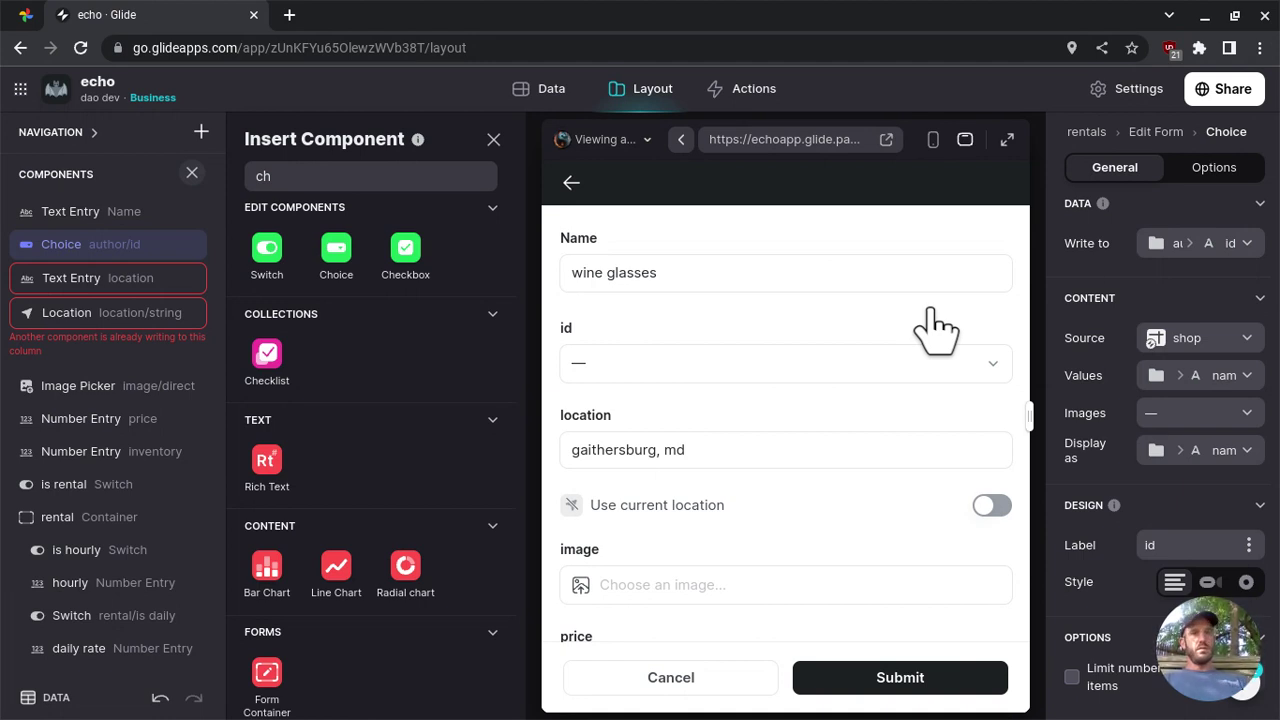
Set the Choice component to write to the author ref relation and reopen its list of target columns
click(1200, 246)
mouse_move(1125, 330)
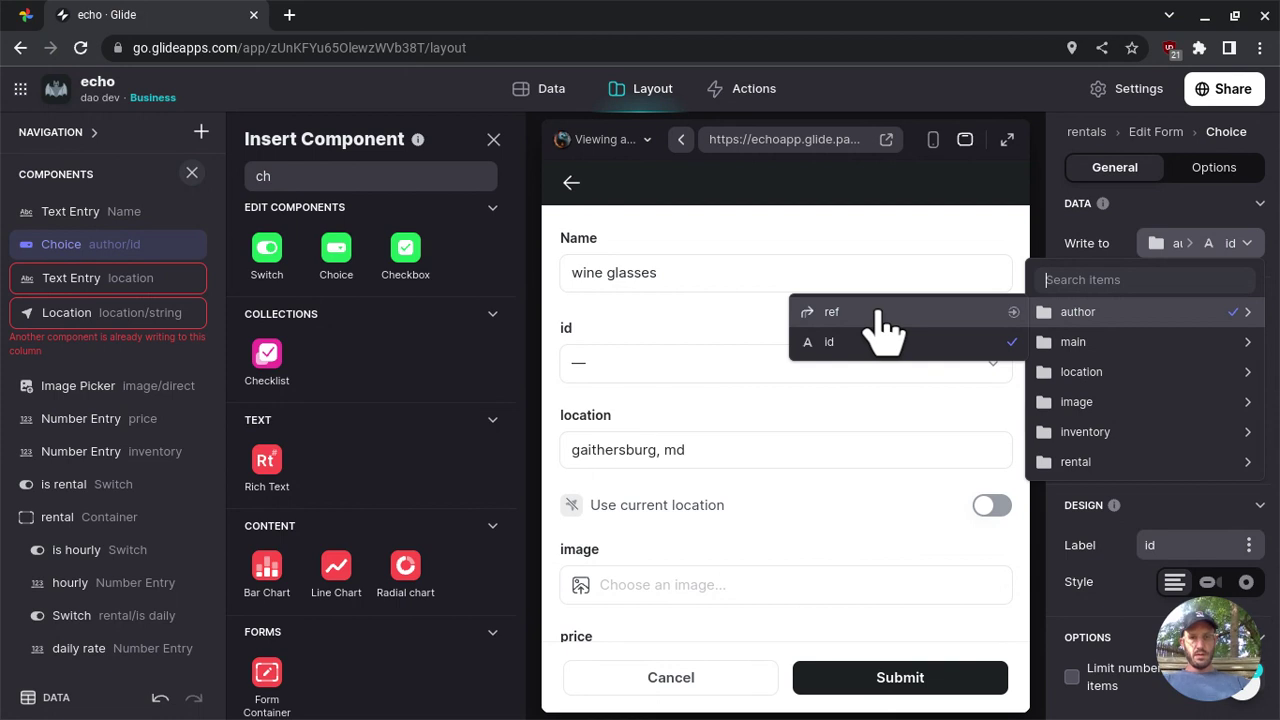
click(885, 315)
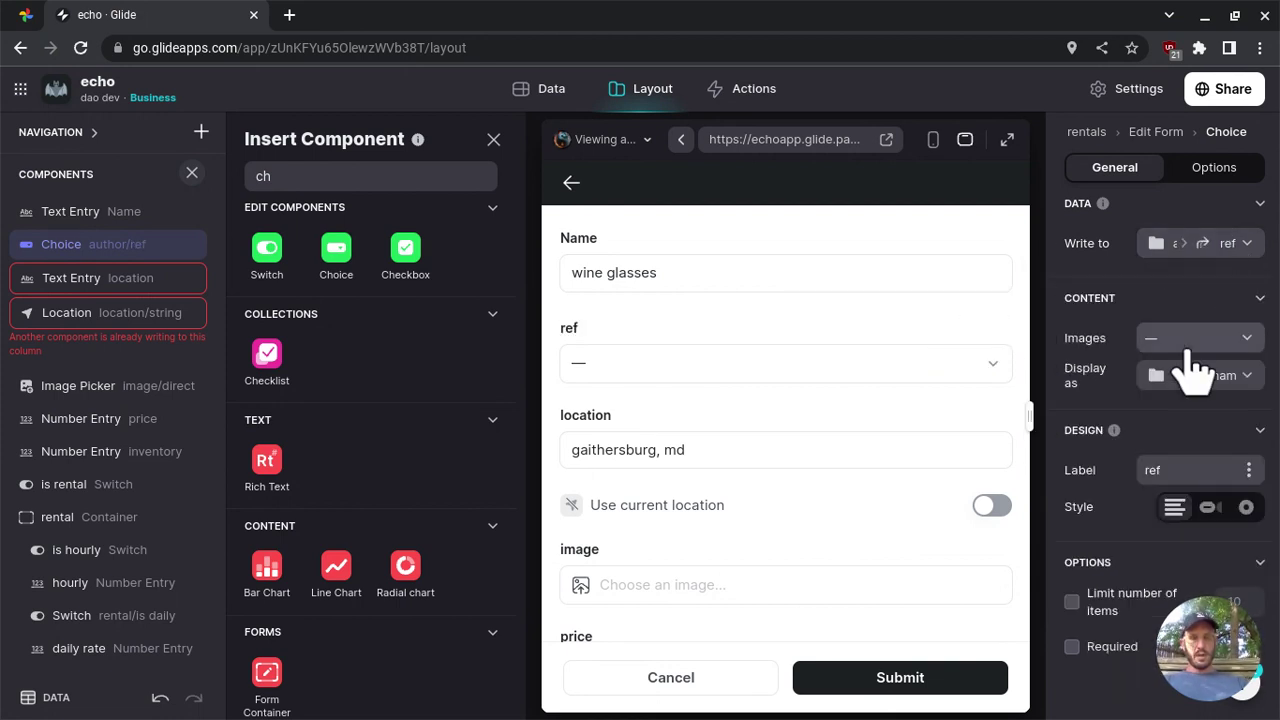
click(1232, 250)
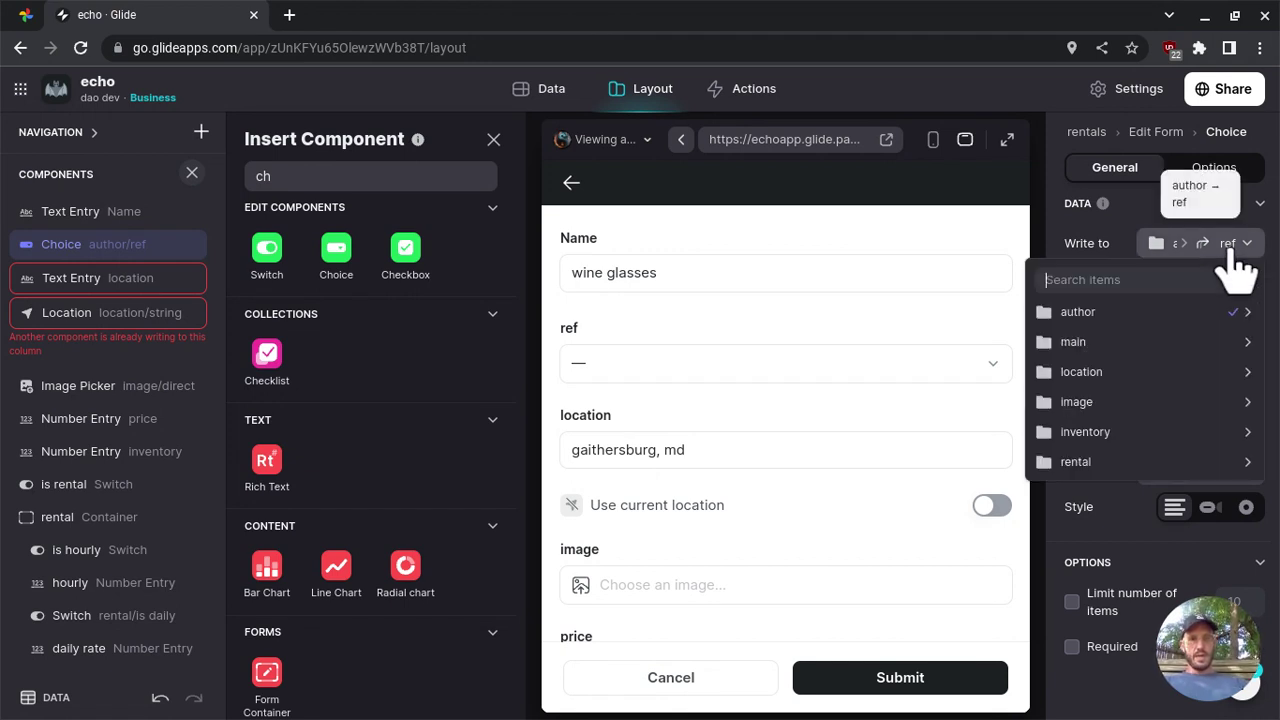
Set the Choice component to write to the author id column and take its options from the User table
mouse_move(1138, 316)
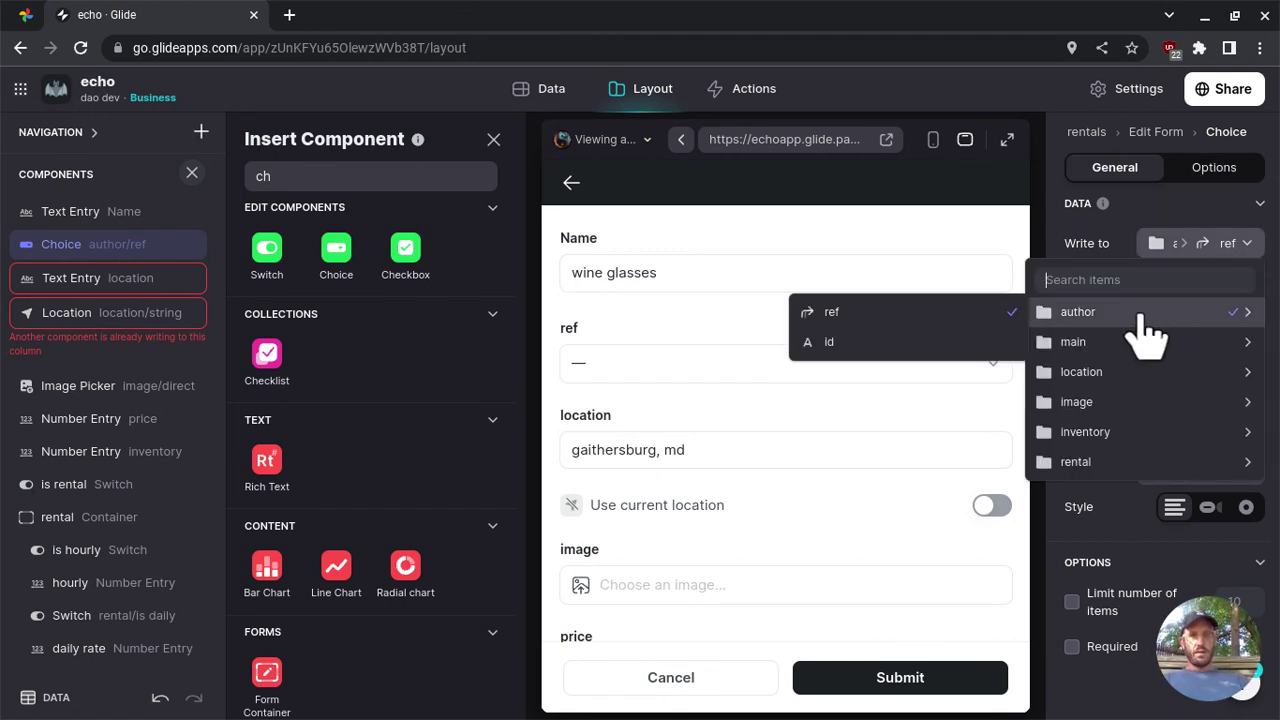
click(885, 345)
scroll(1175, 325, down, 1)
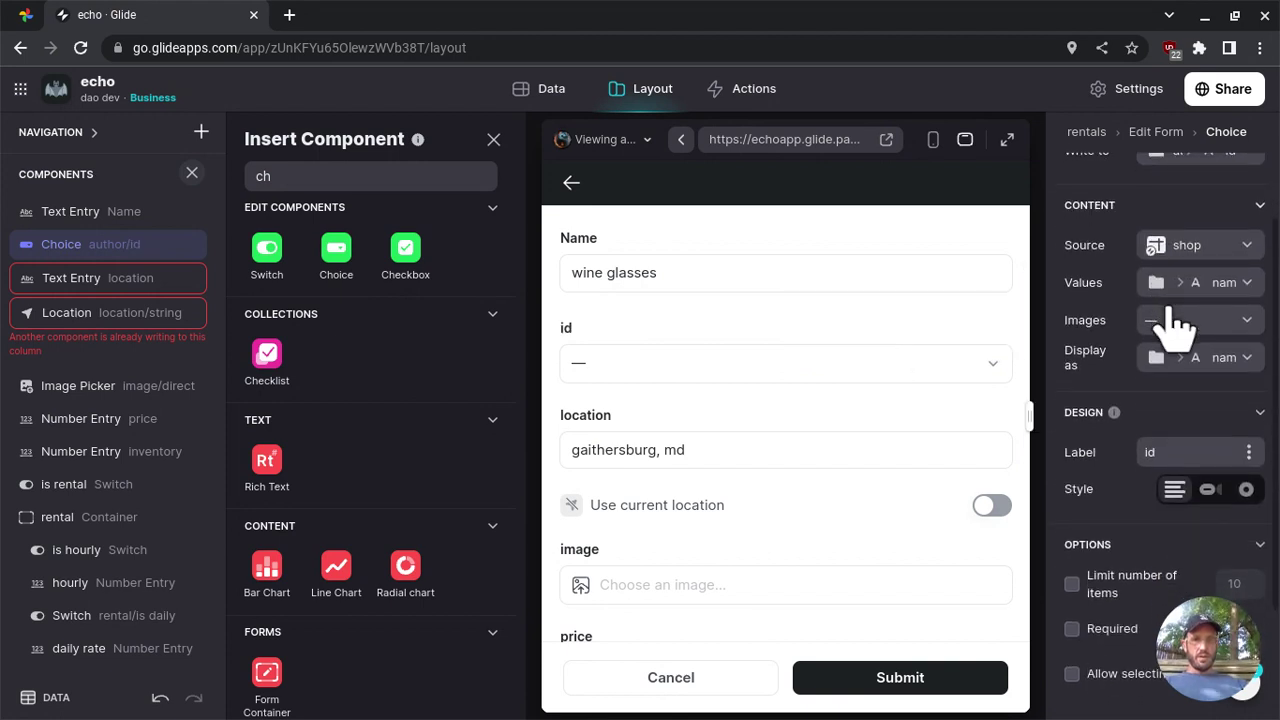
click(1198, 248)
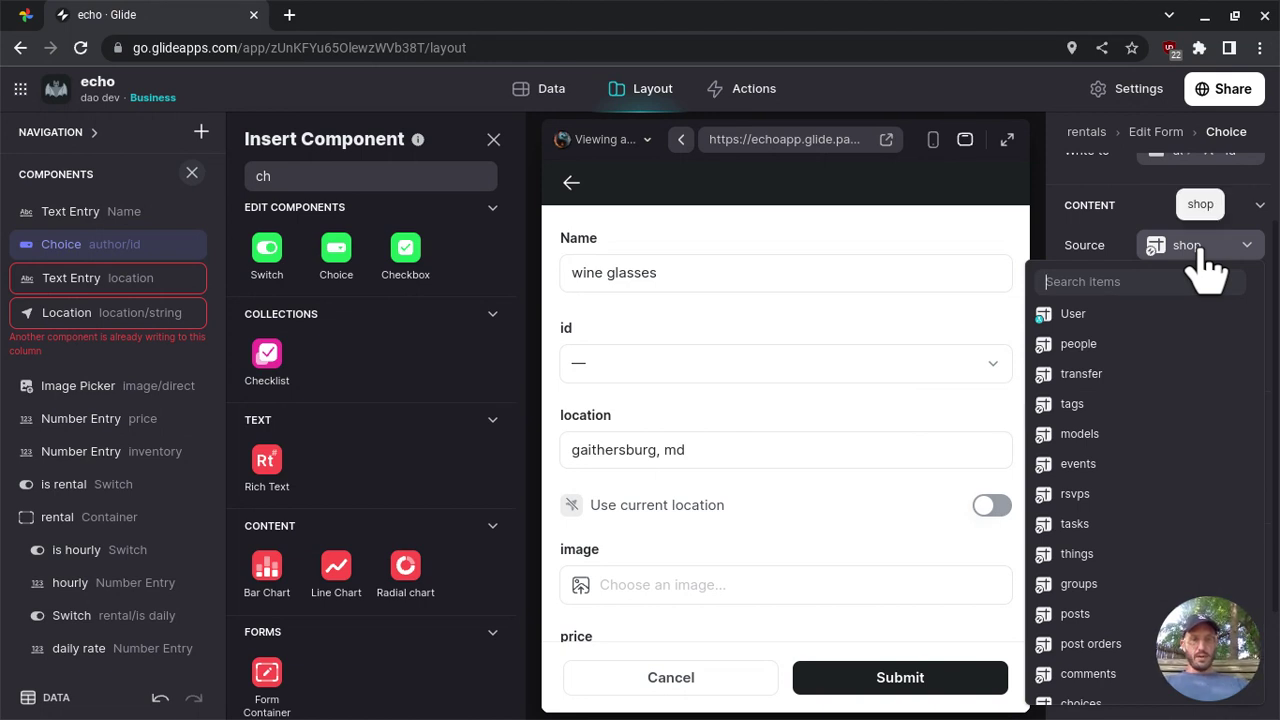
click(1155, 318)
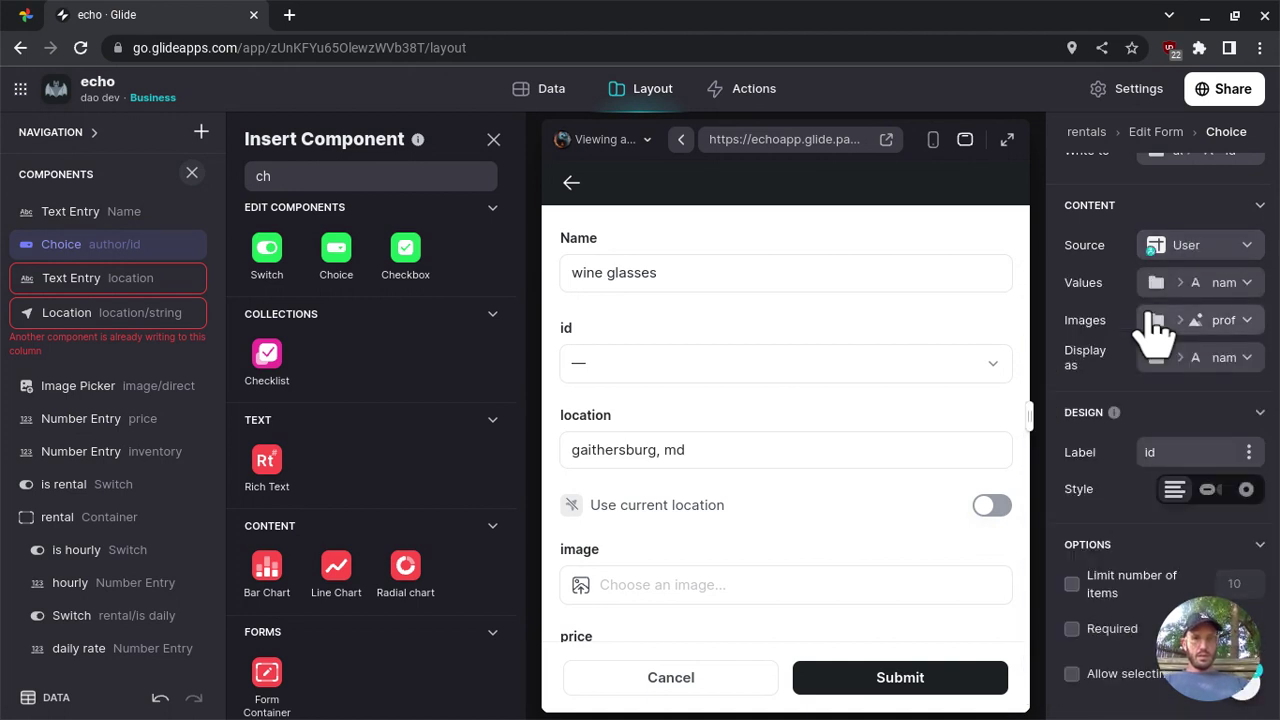
Label the Choice component "author (admin)"
click(1173, 452)
text(author ()
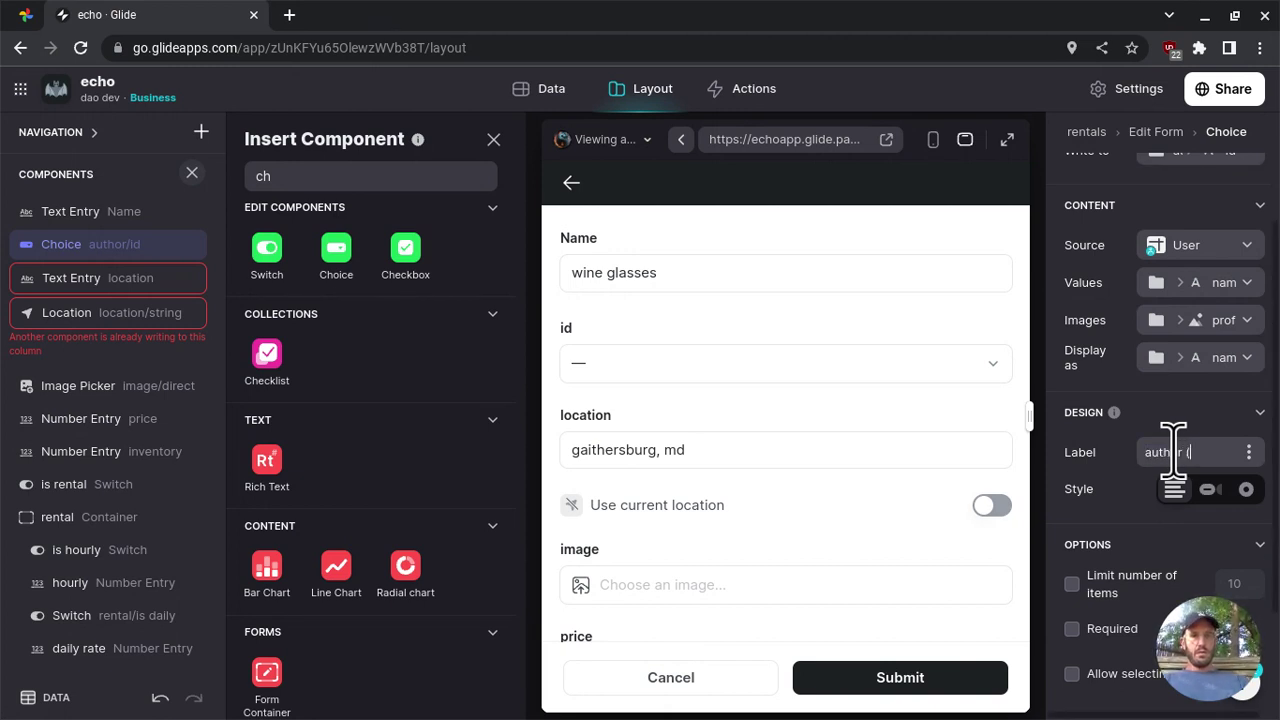
text(admin))
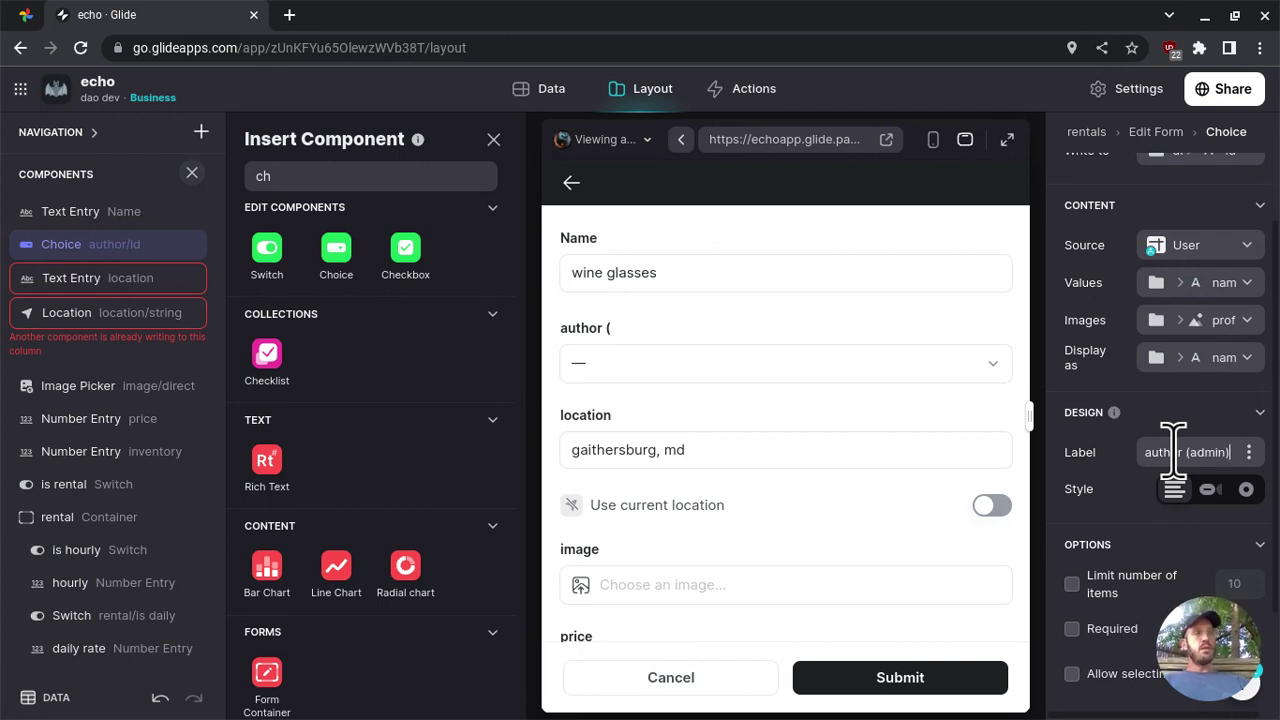
Add a visibility condition showing the author choice only when the user profile's info/role includes admin
scroll(1175, 225, up, 2)
click(1212, 168)
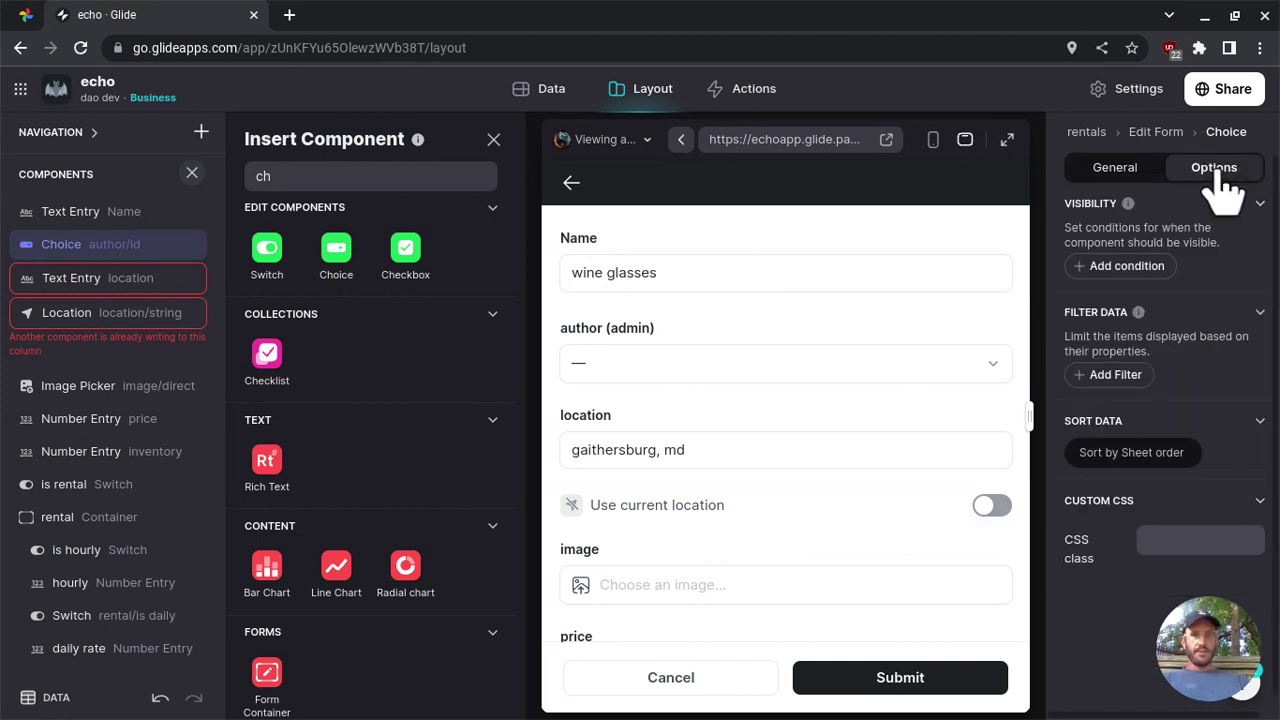
click(1122, 274)
click(1125, 274)
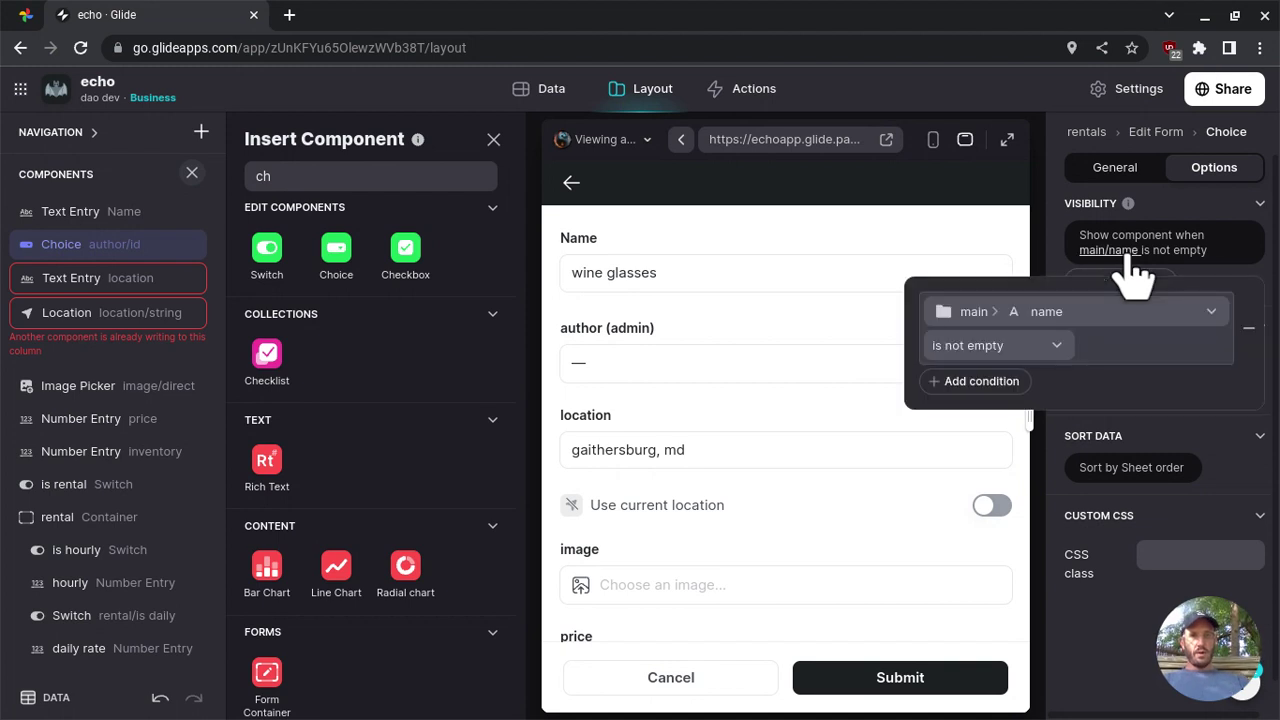
click(1078, 316)
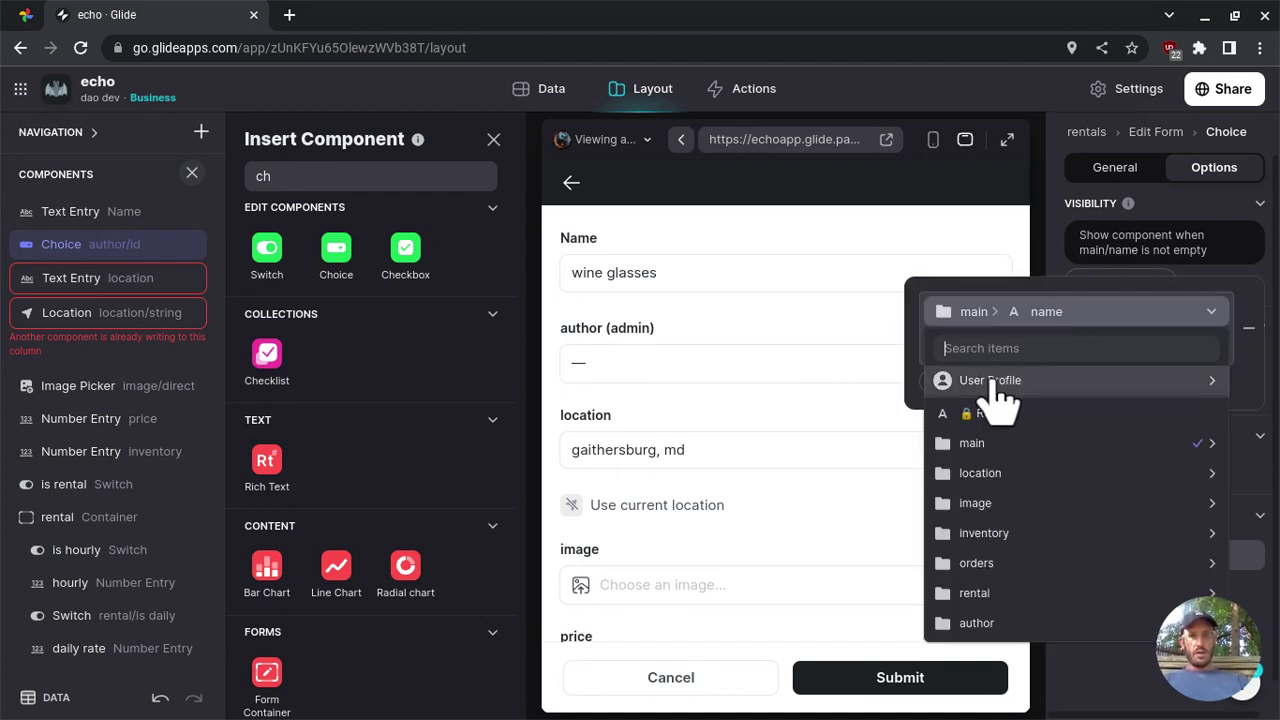
mouse_move(1000, 398)
mouse_move(750, 335)
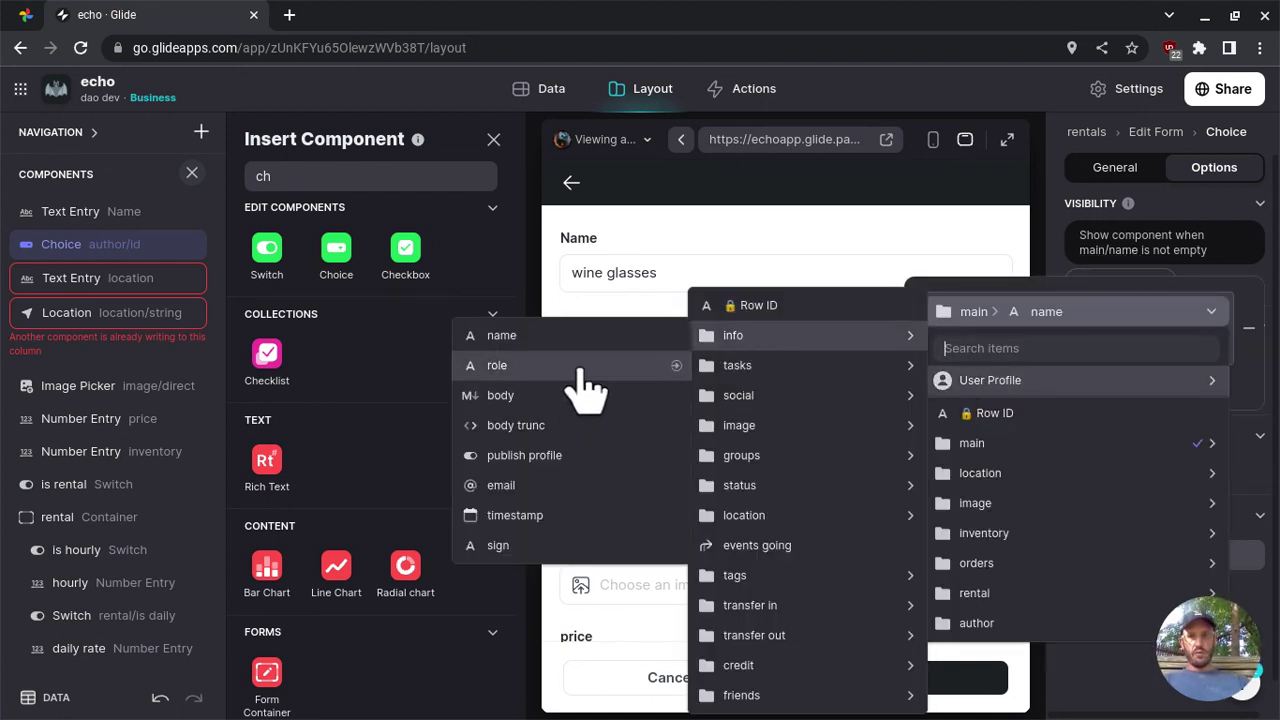
click(823, 405)
click(998, 347)
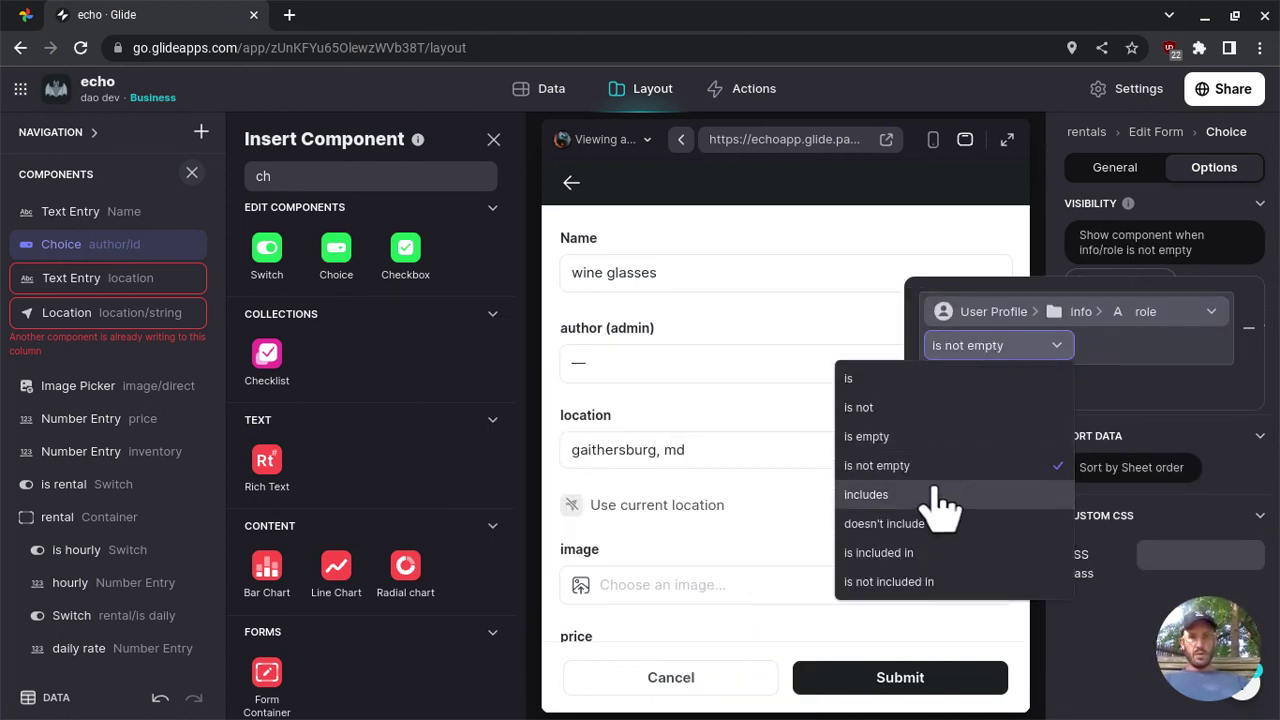
key(Return)
click(1137, 345)
text(admin)
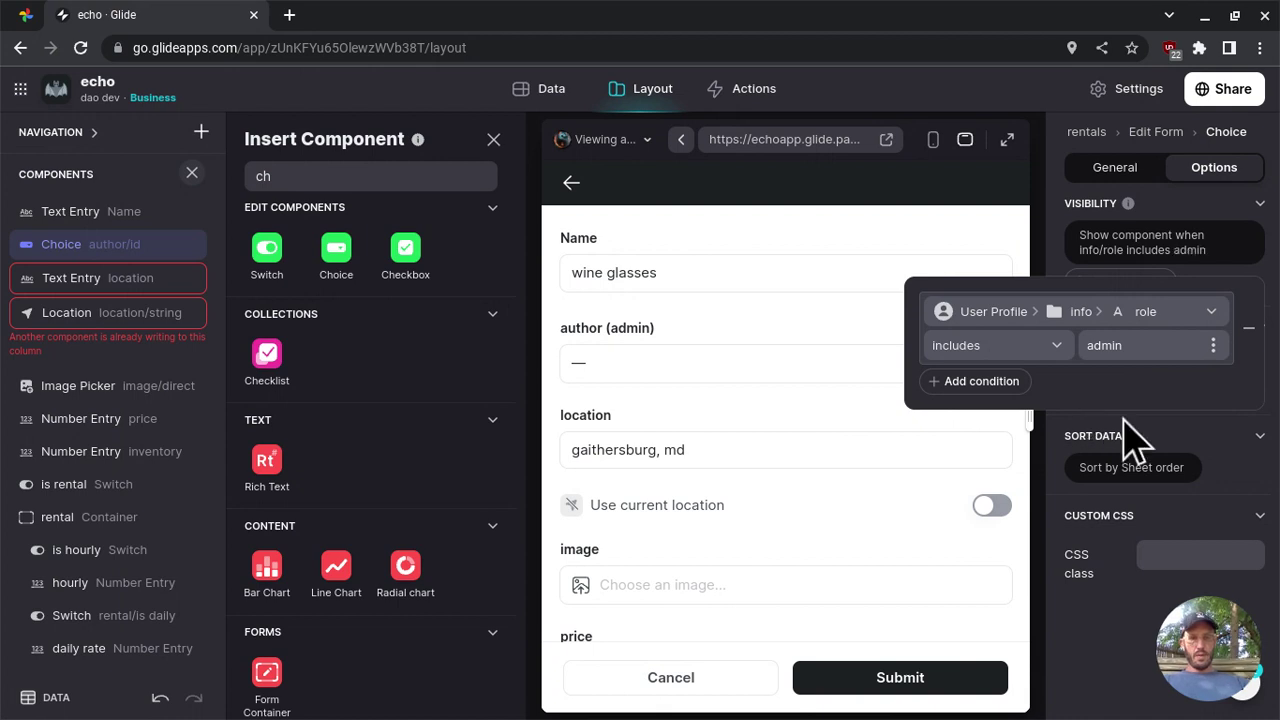
Assign the first listed user as the wine glasses item's author and submit the edit form
click(714, 373)
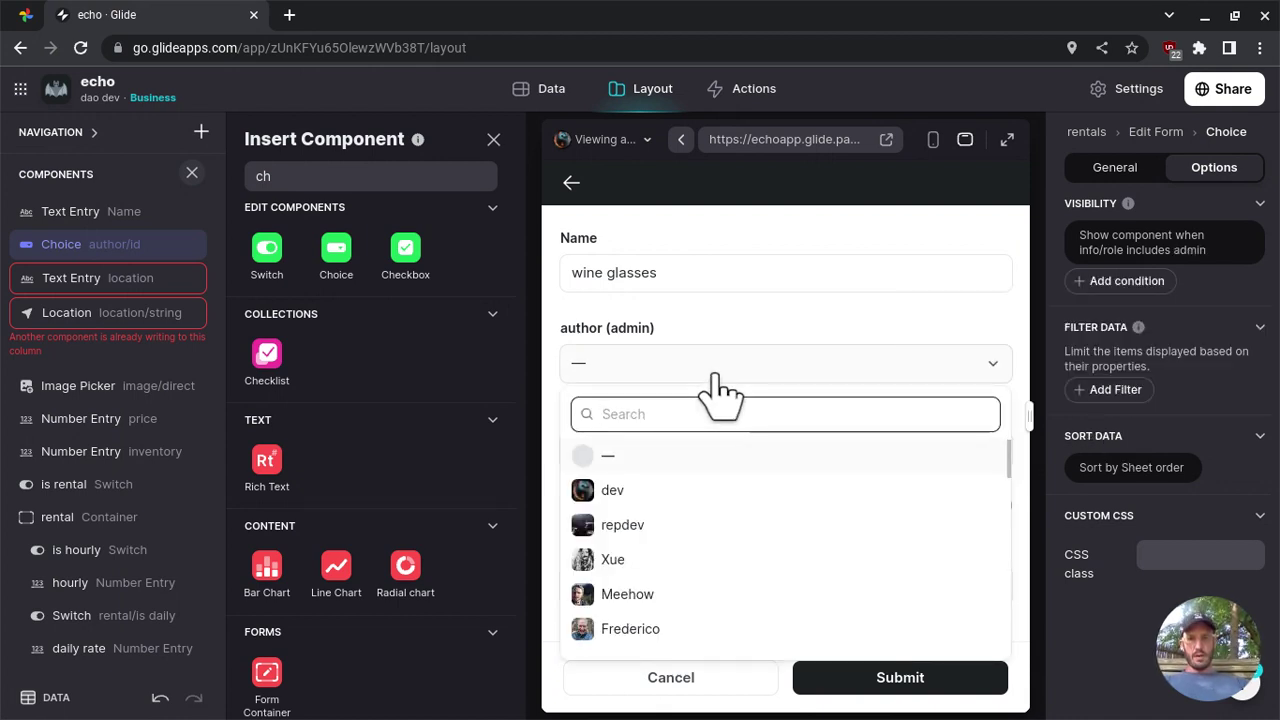
click(682, 495)
scroll(757, 492, down, 5)
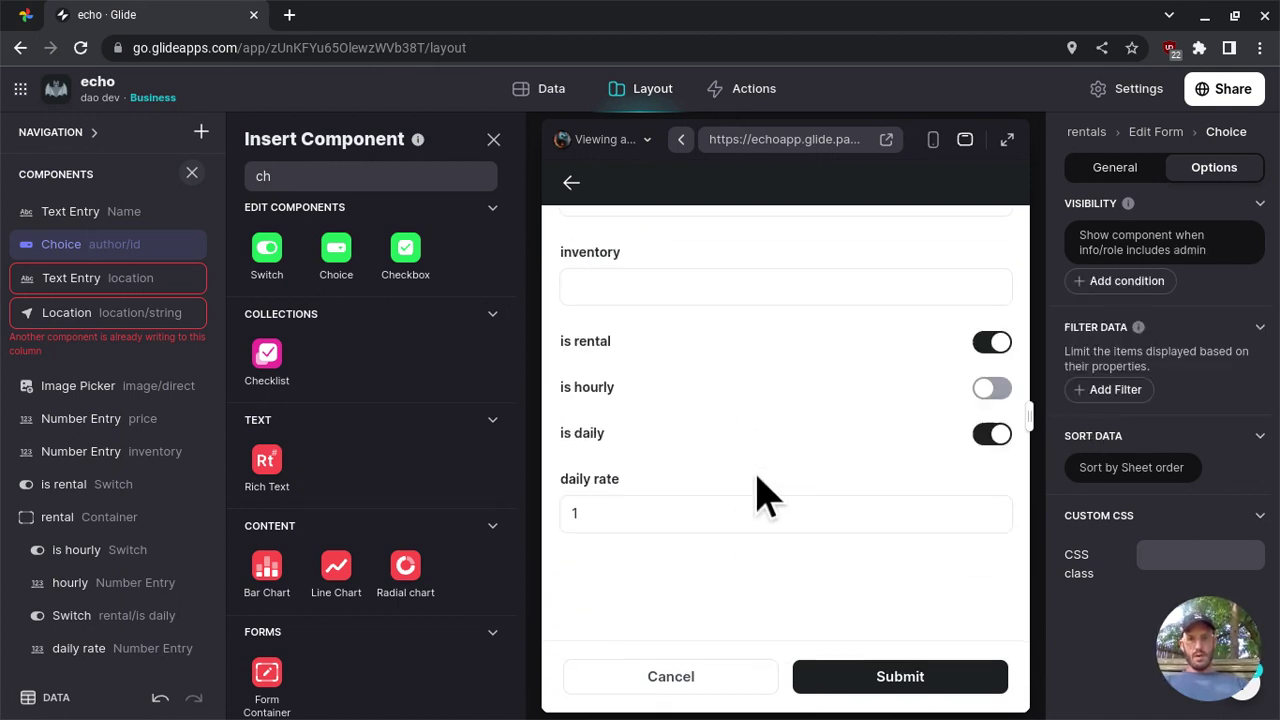
scroll(760, 492, up, 5)
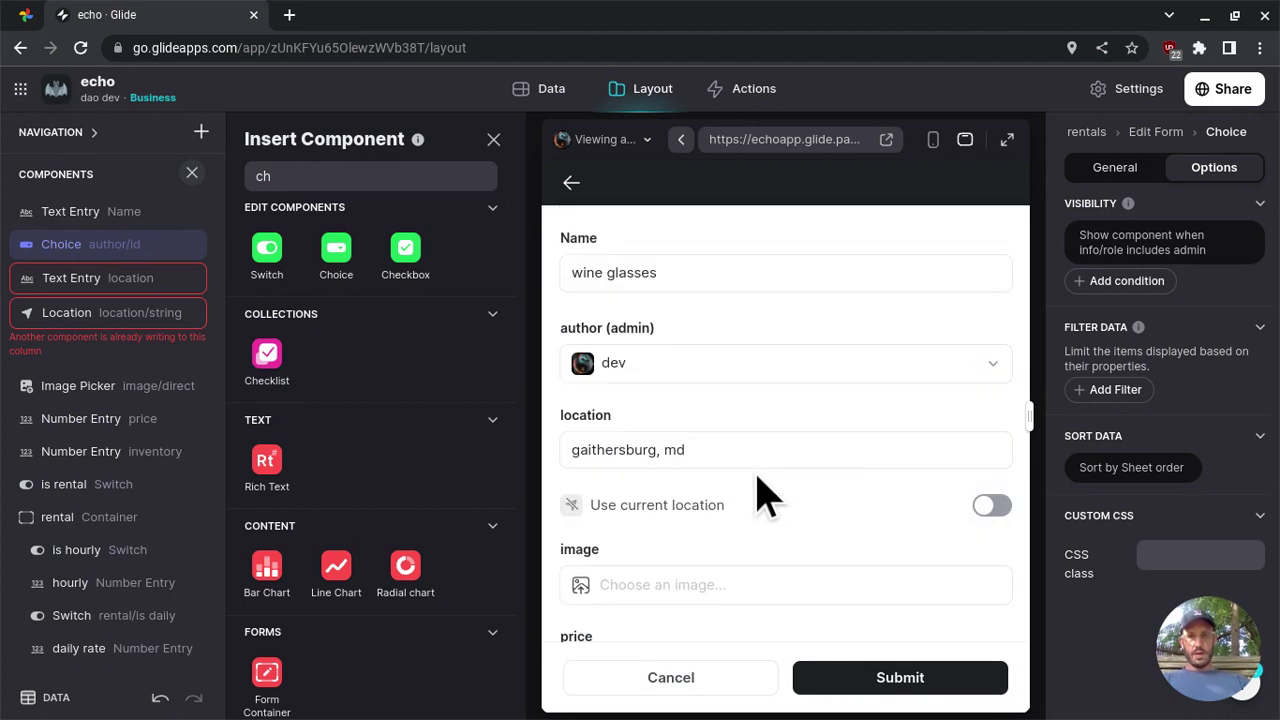
click(840, 368)
click(840, 368)
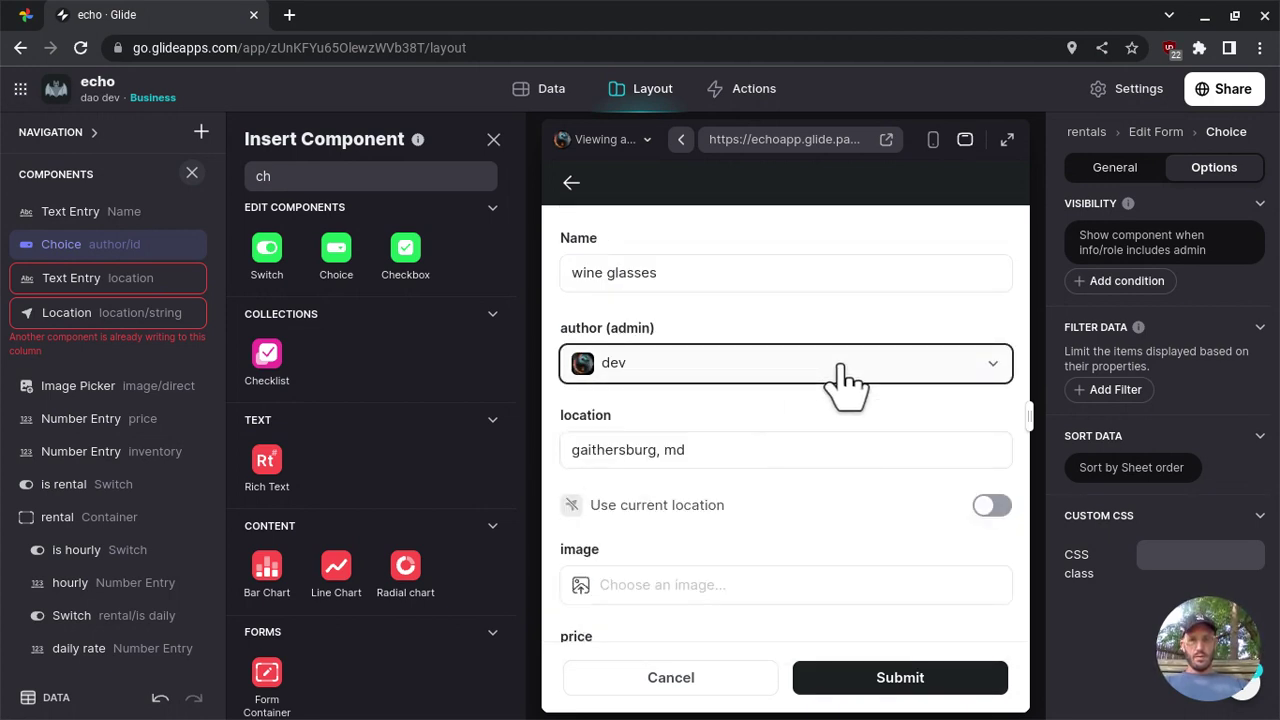
click(880, 680)
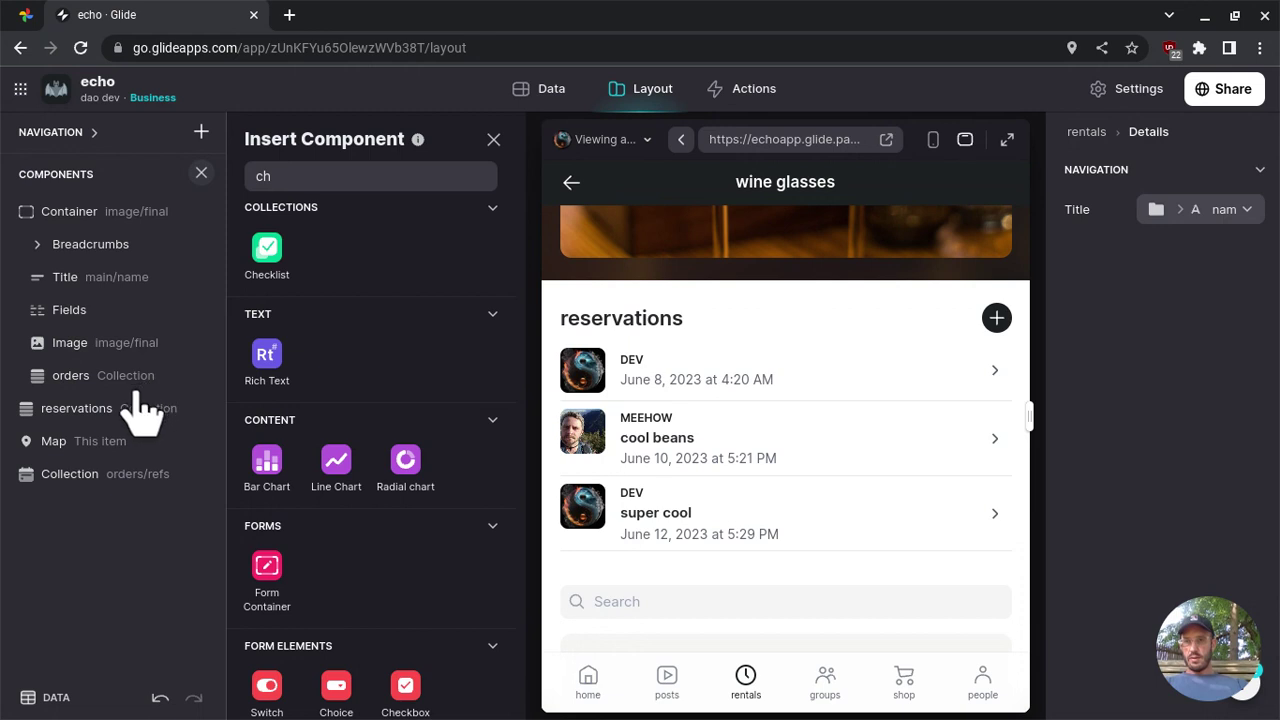
Rename the add action of the reservations collection to "reserve"
click(104, 412)
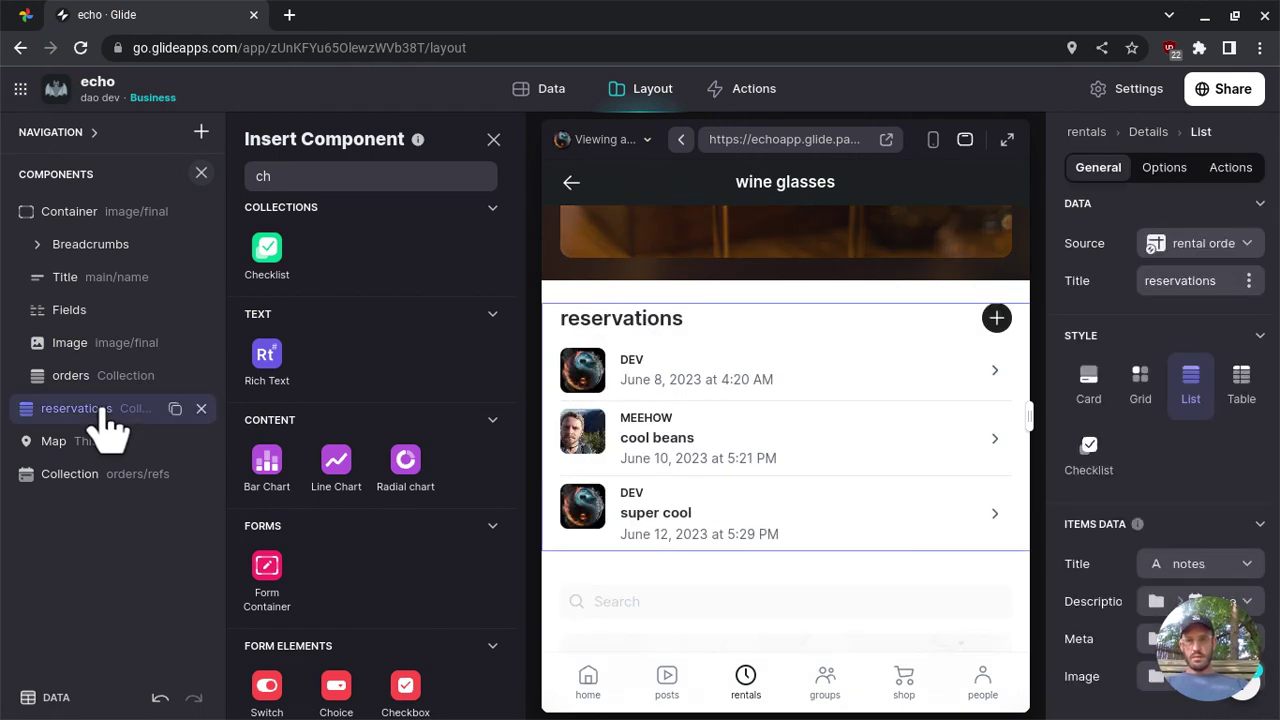
click(1240, 172)
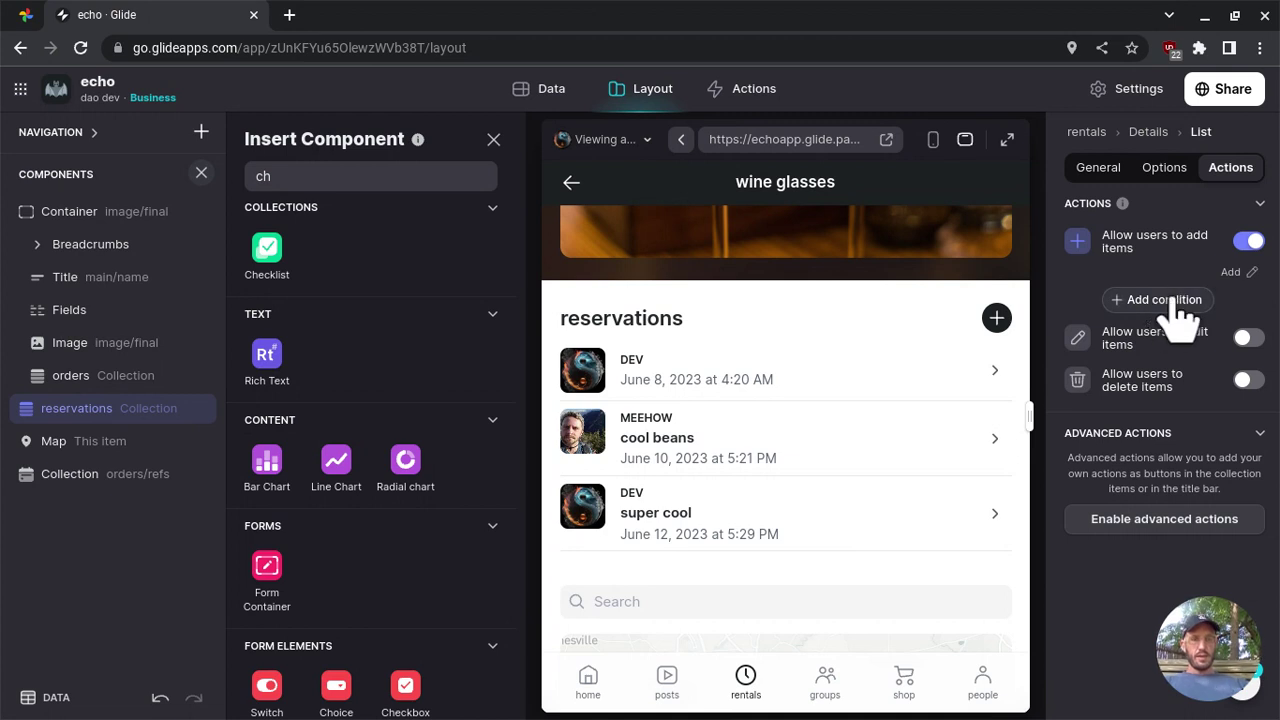
click(1250, 272)
double_click(1160, 271)
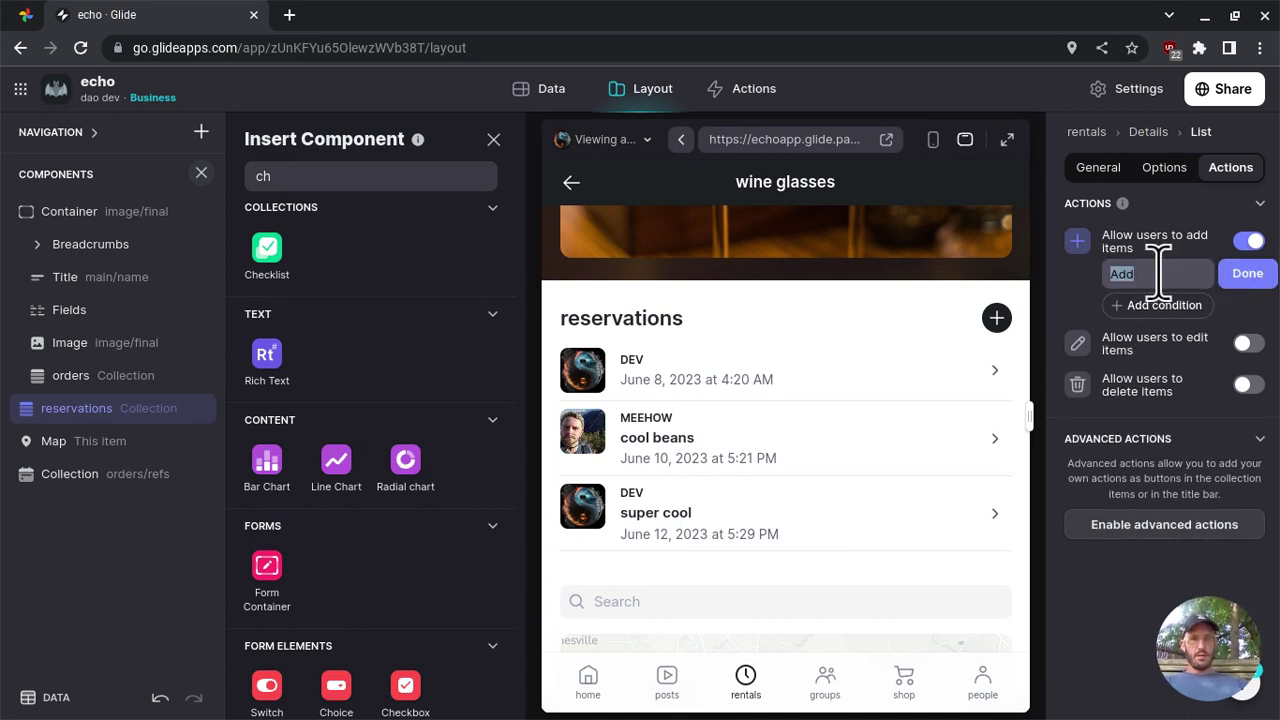
text(reserv)
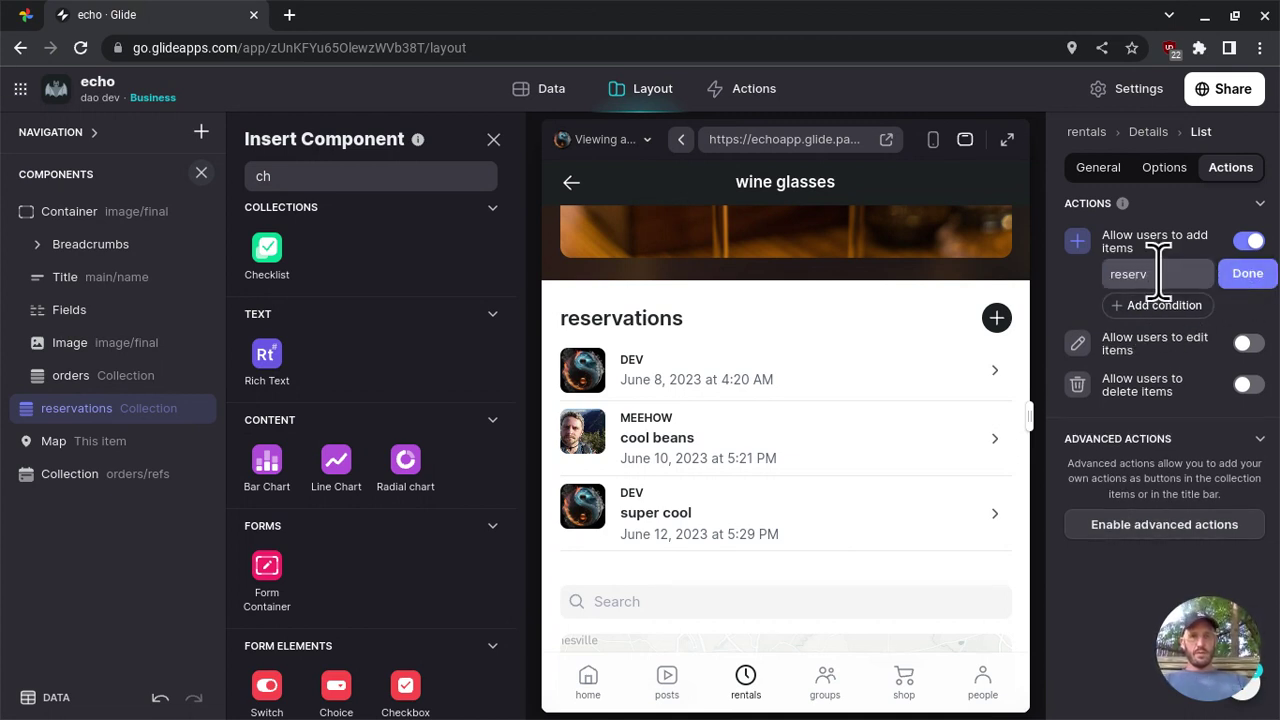
text(e)
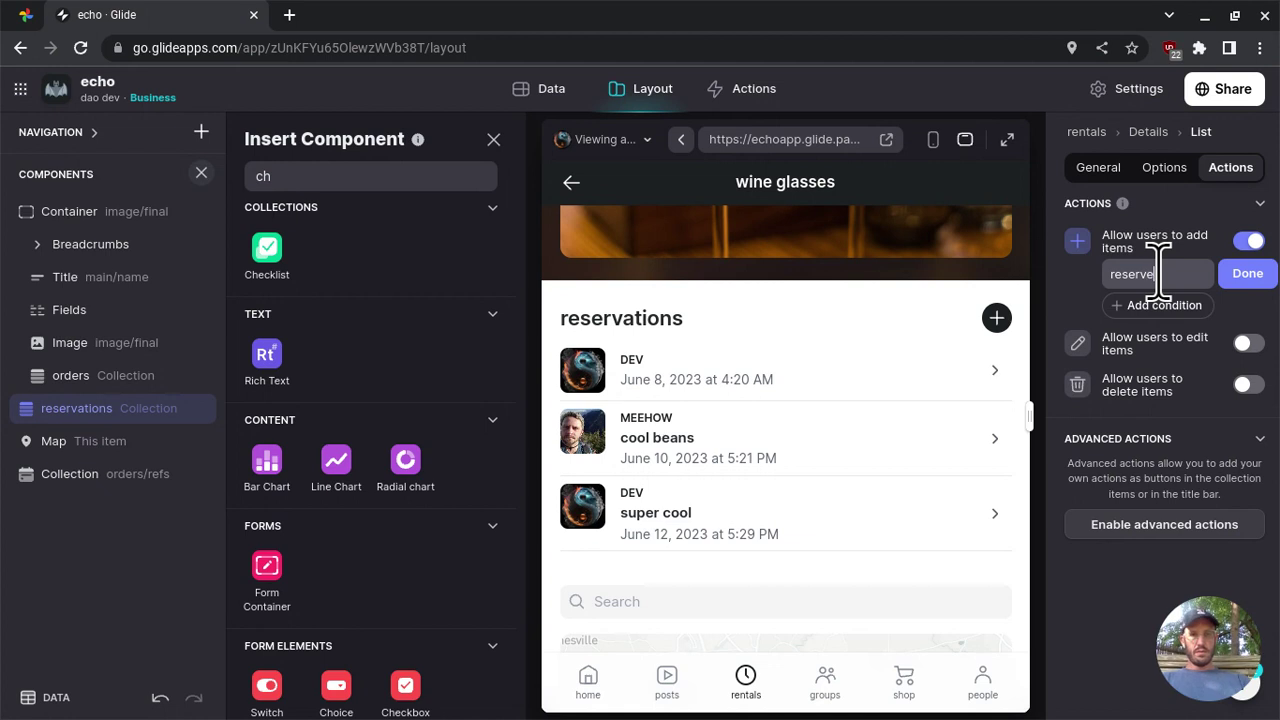
click(1248, 280)
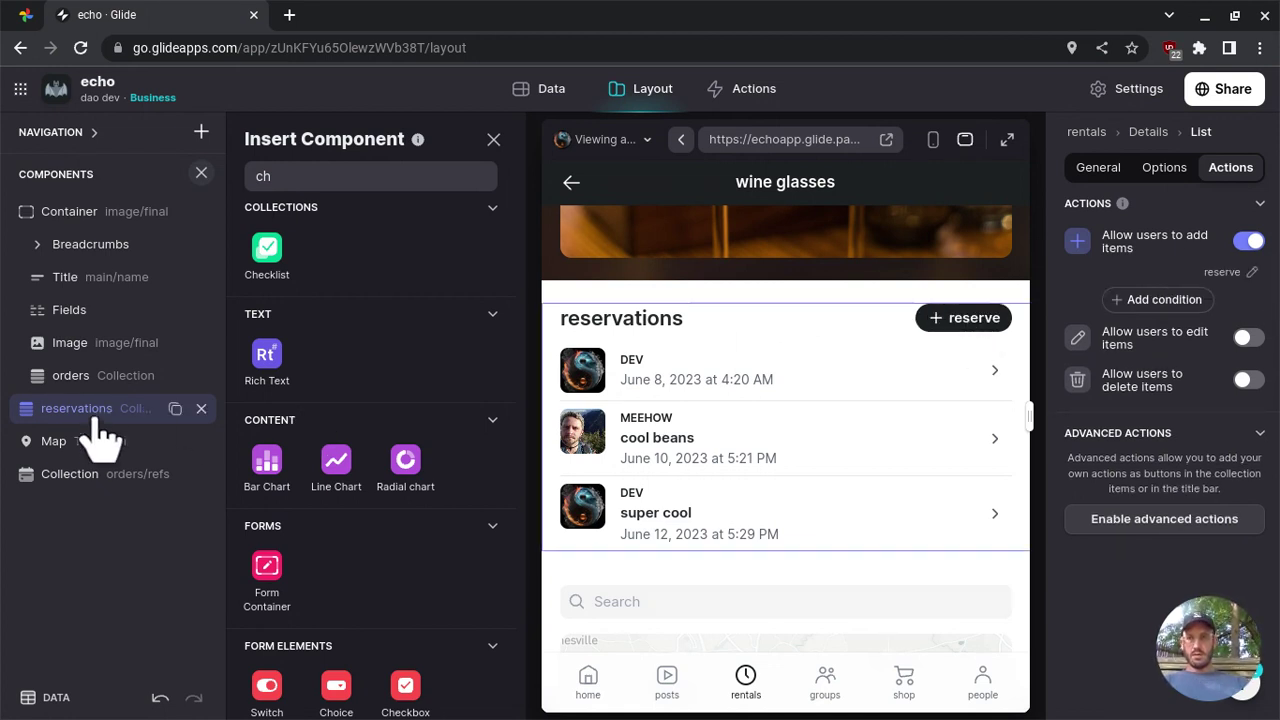
Add a condition to the reserve action that checks the screen item's author id
click(1160, 300)
click(1155, 315)
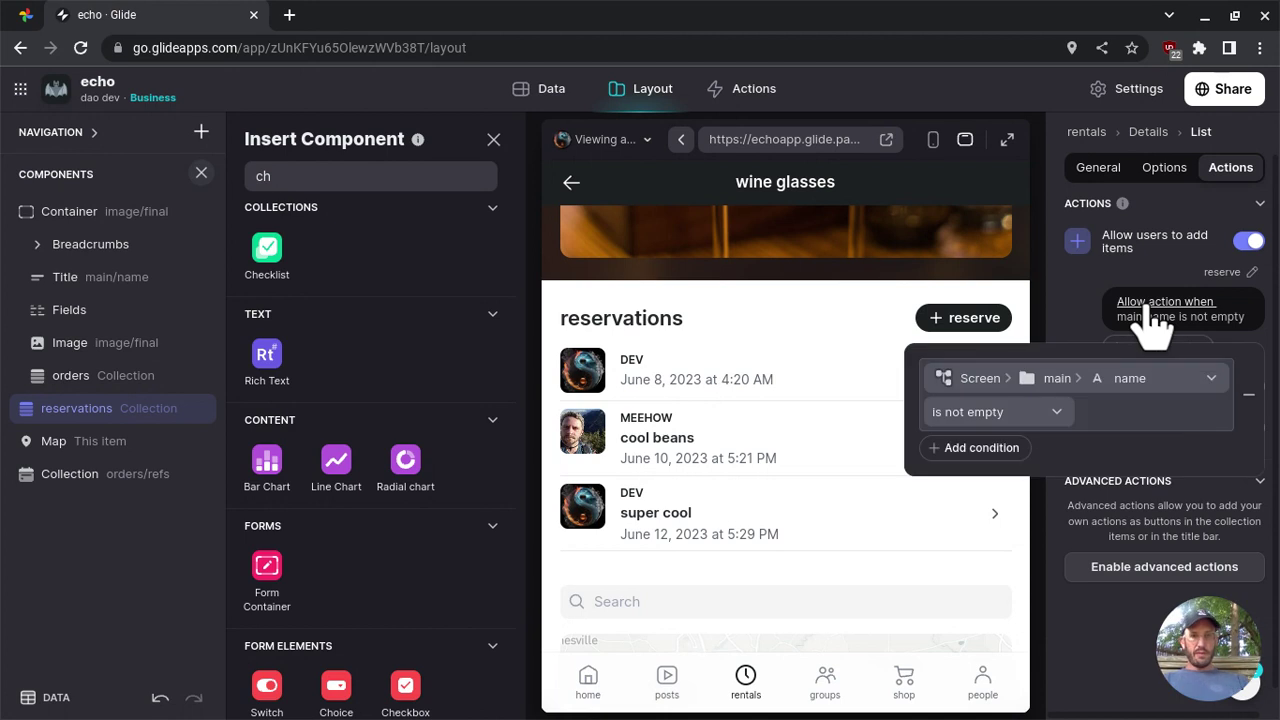
click(1099, 392)
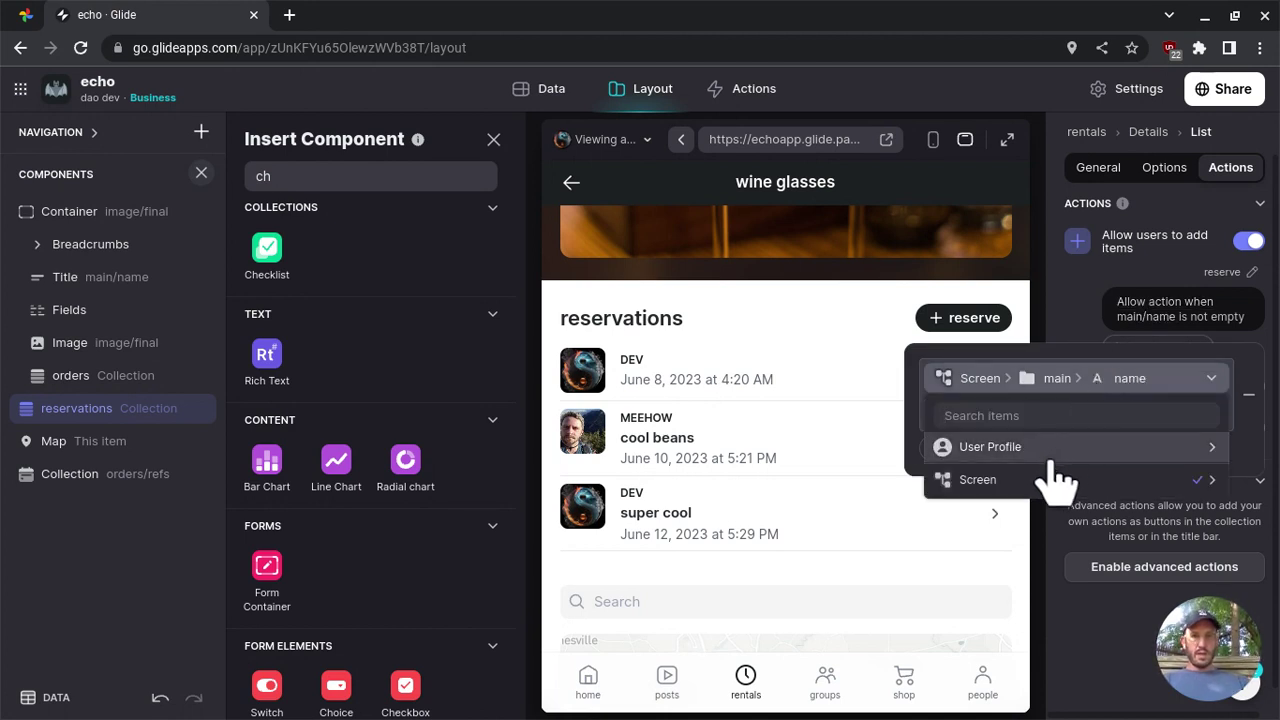
mouse_move(1057, 488)
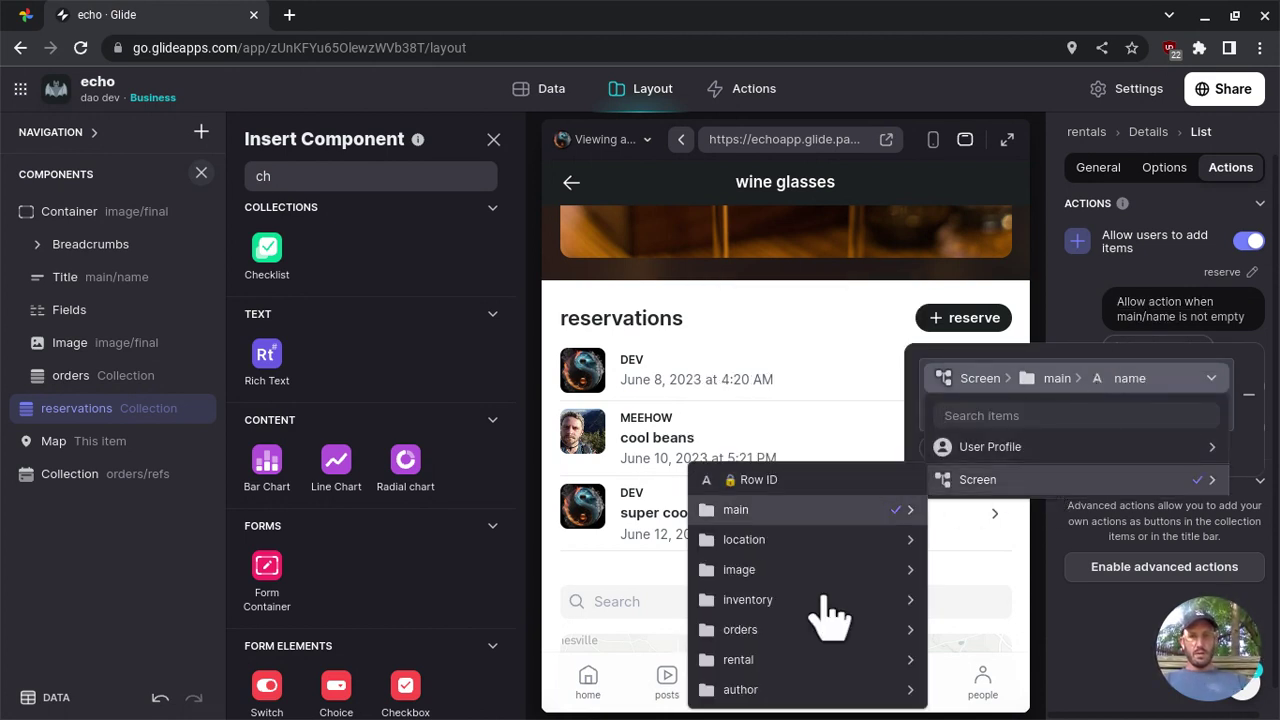
mouse_move(785, 686)
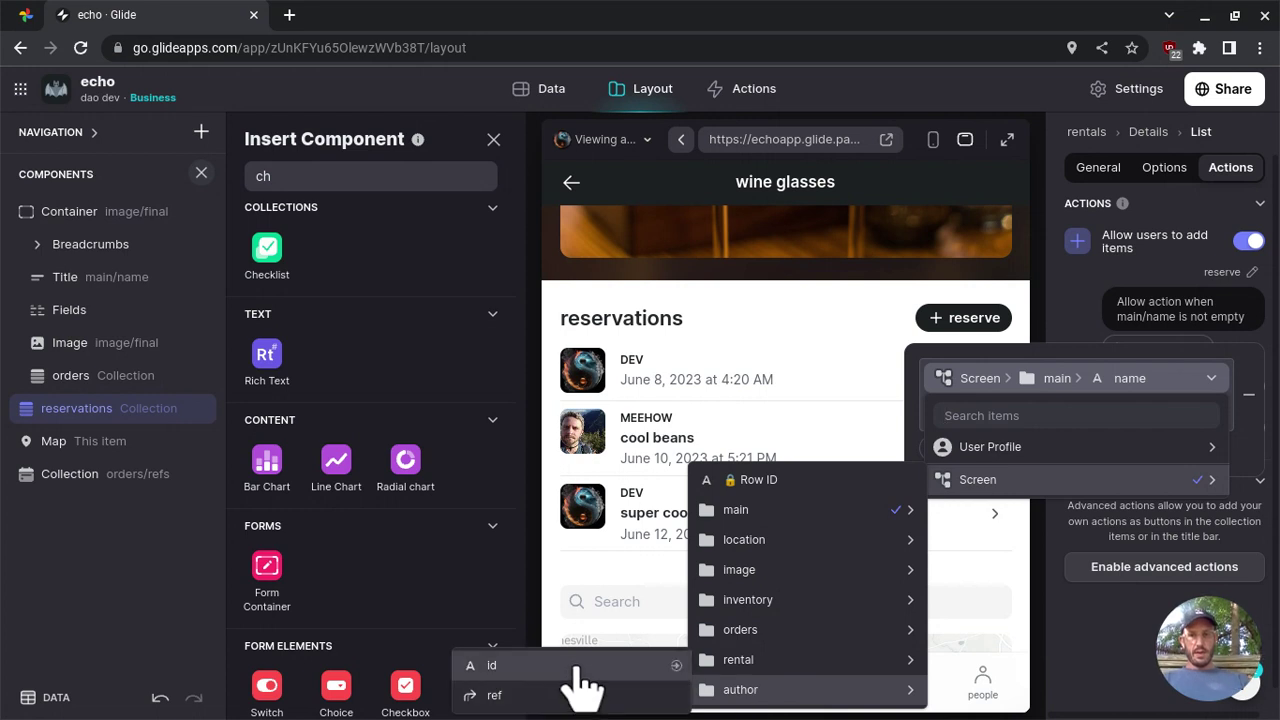
key(Return)
Make the condition allow reserving only when the author id is not the user profile's Row ID
click(1050, 412)
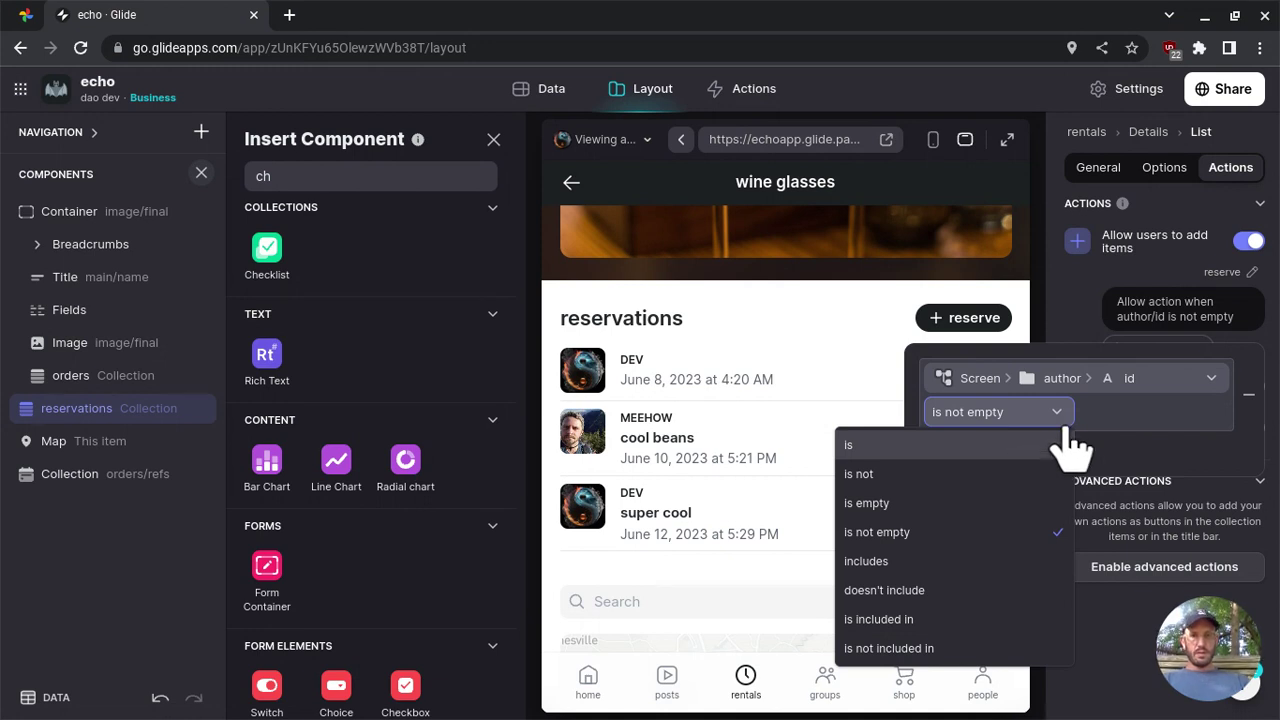
key(Return)
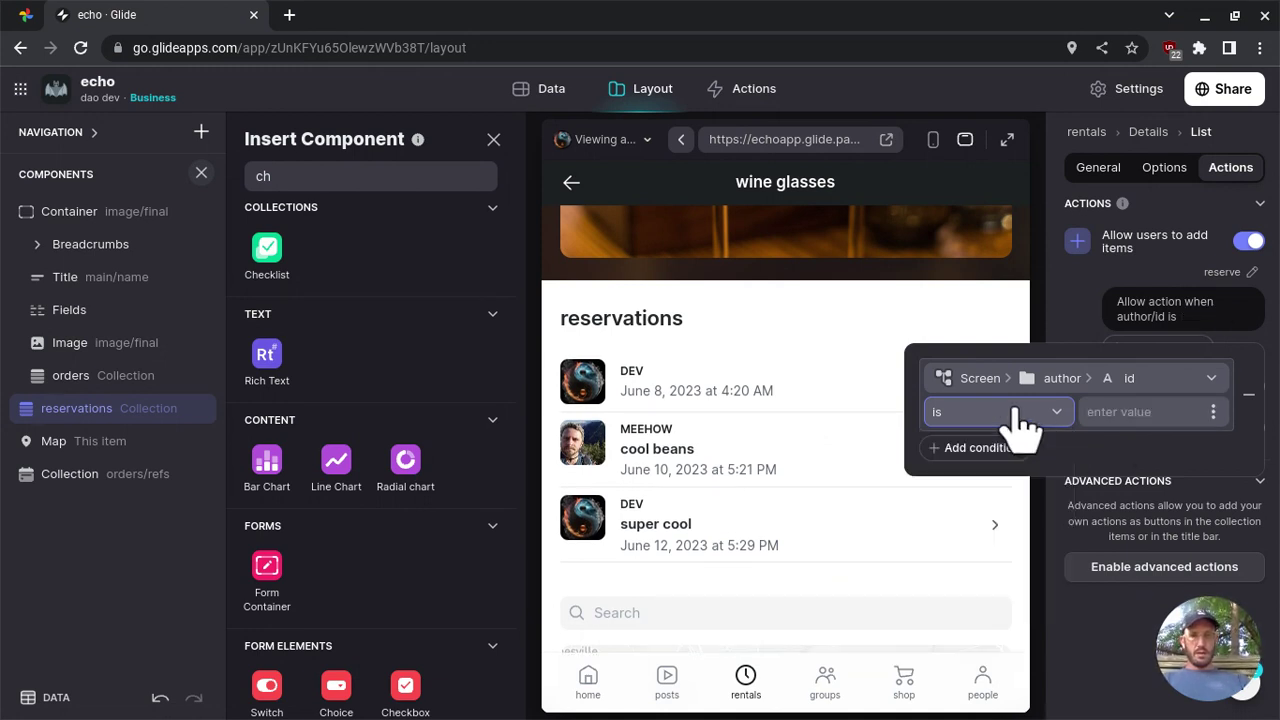
click(1020, 412)
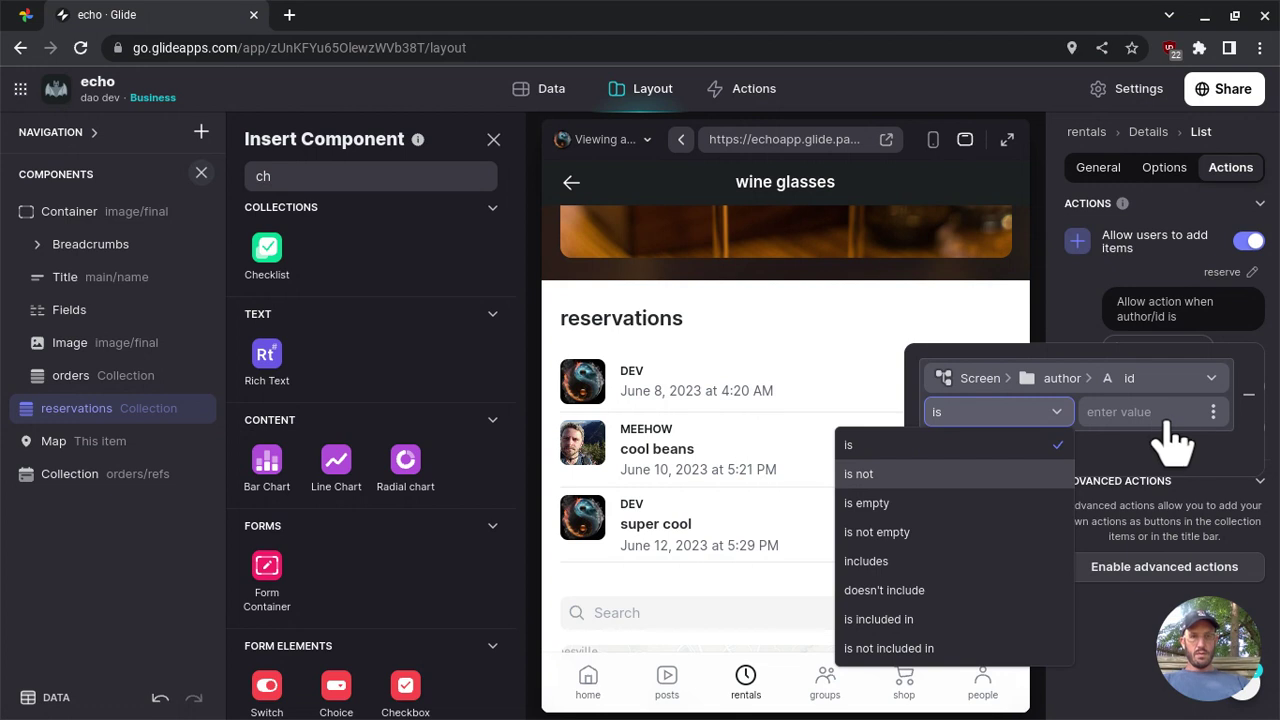
key(Return)
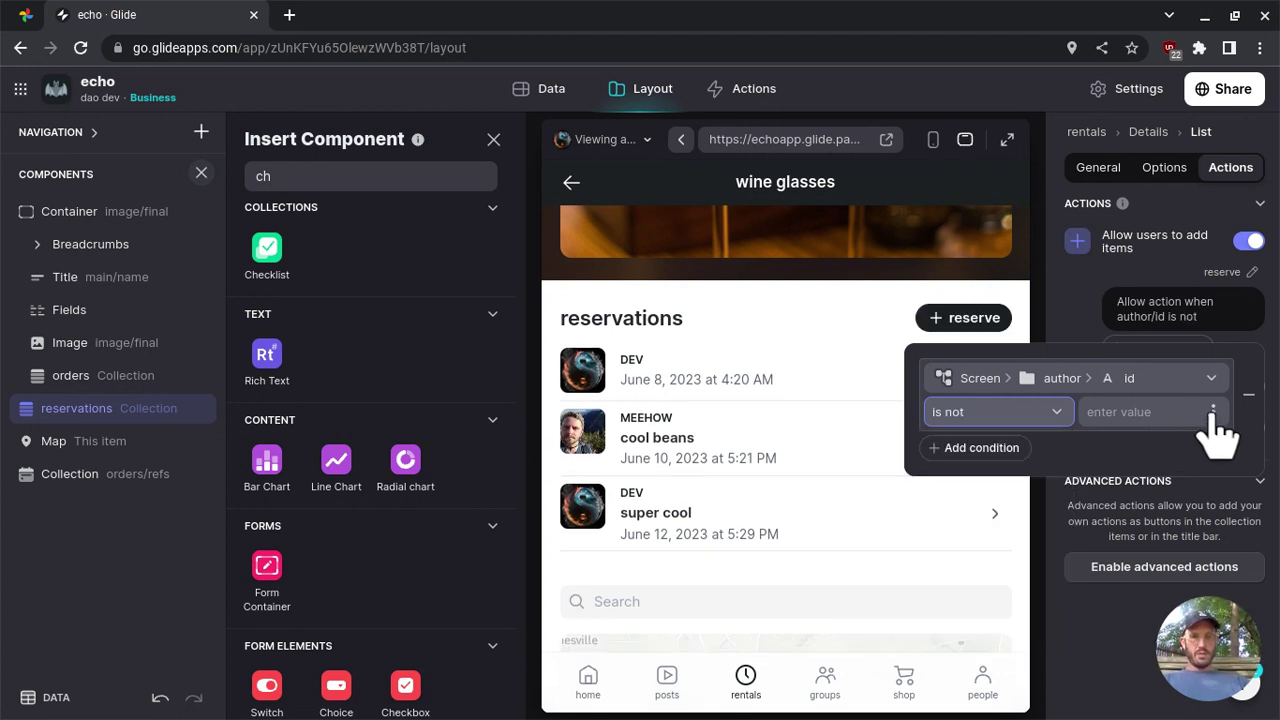
click(1213, 412)
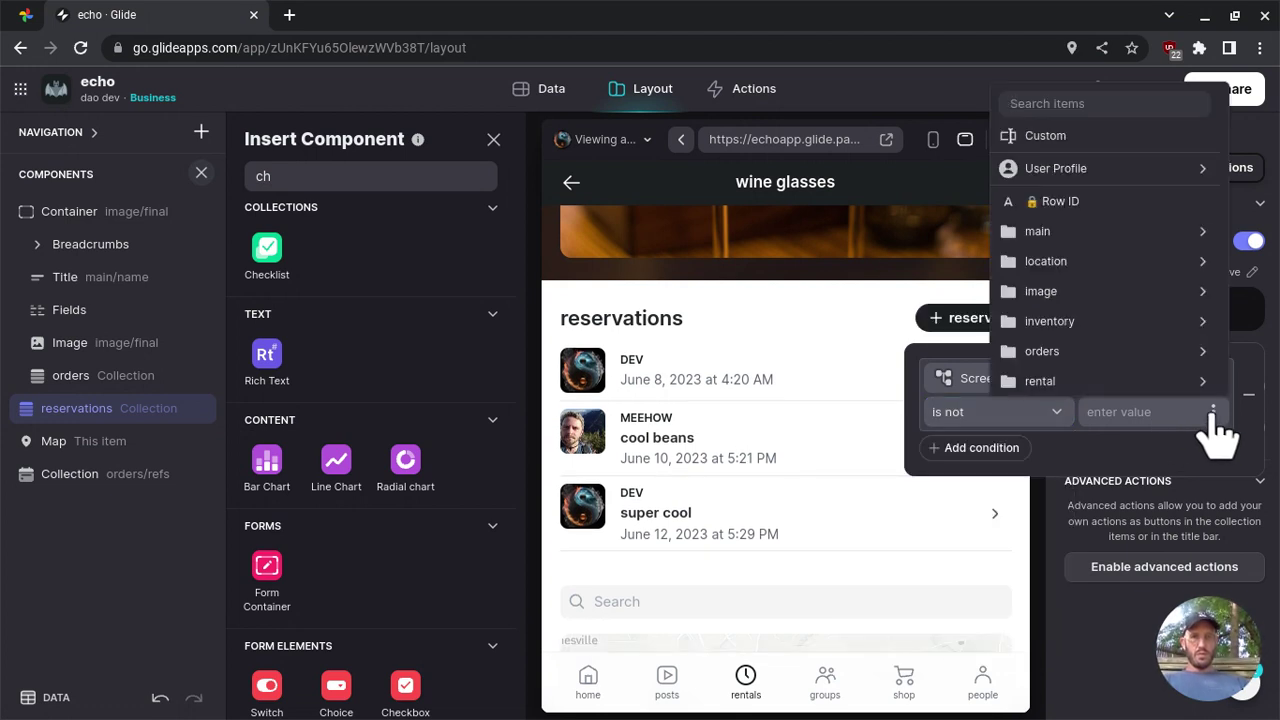
scroll(1066, 200, down, 1)
click(1040, 138)
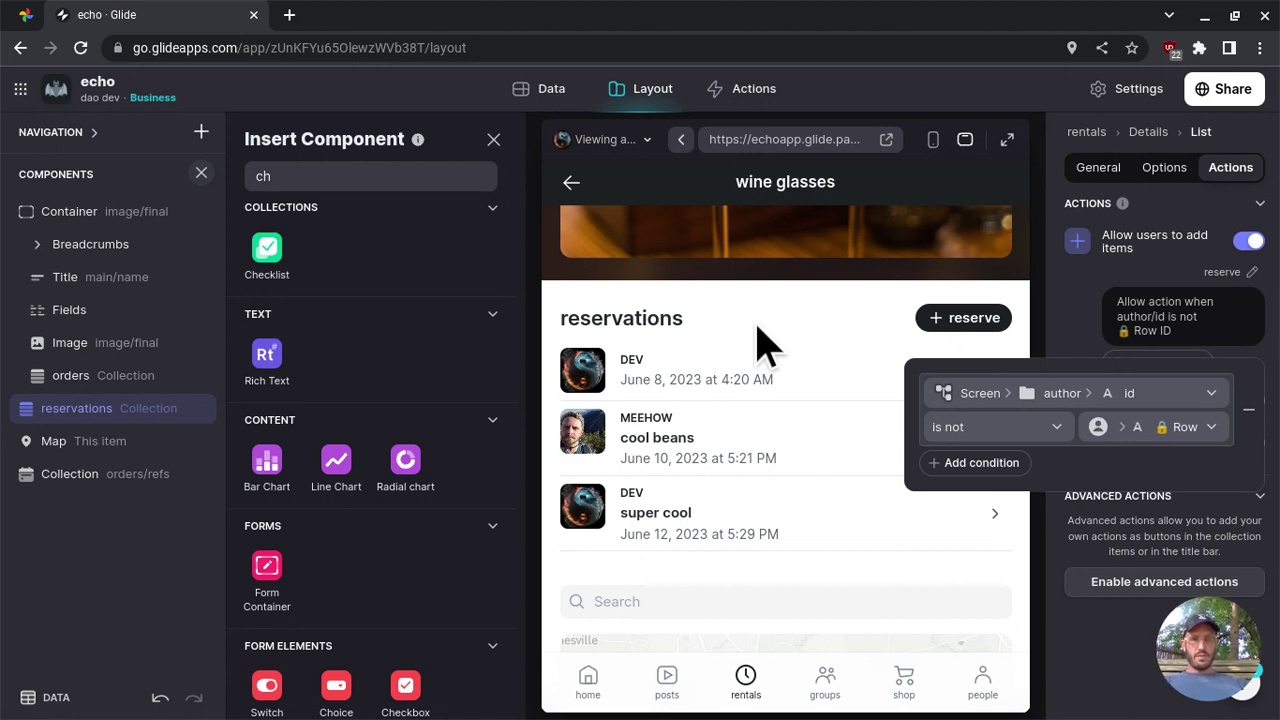
click(866, 330)
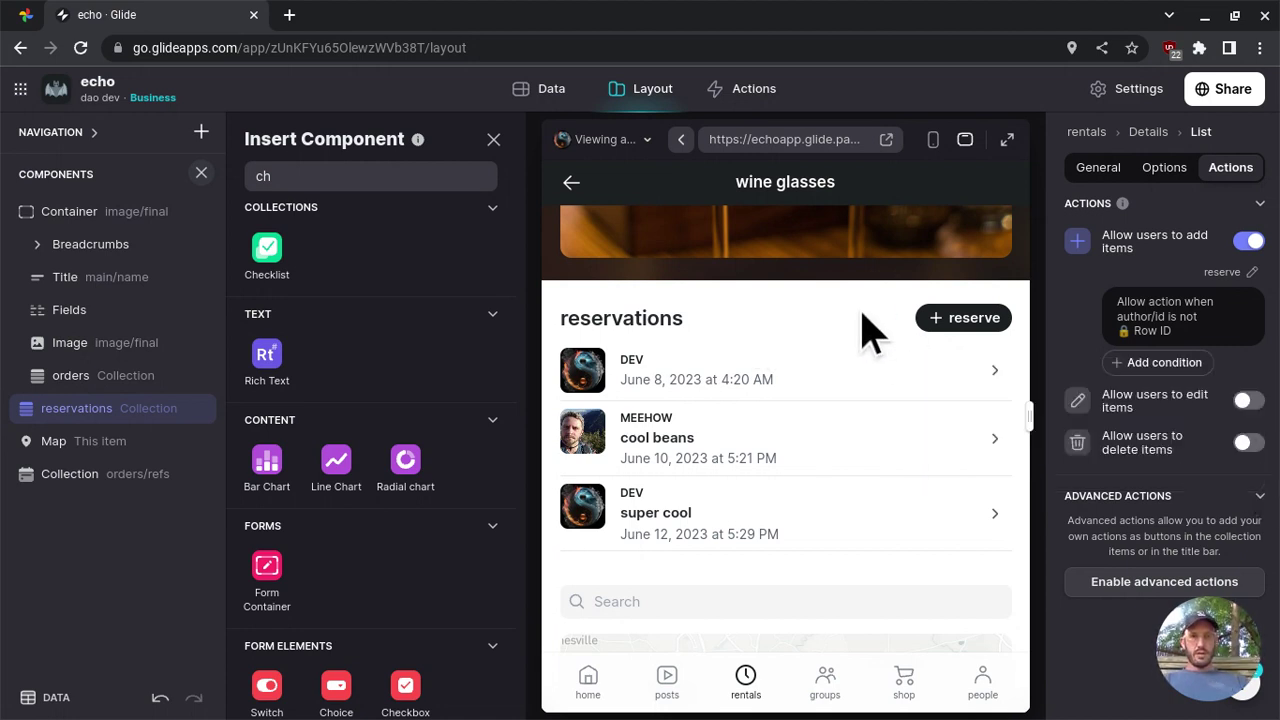
Review the reserve action's condition, examining the User Profile Row ID it compares and the screen author id source
click(1177, 322)
click(1160, 430)
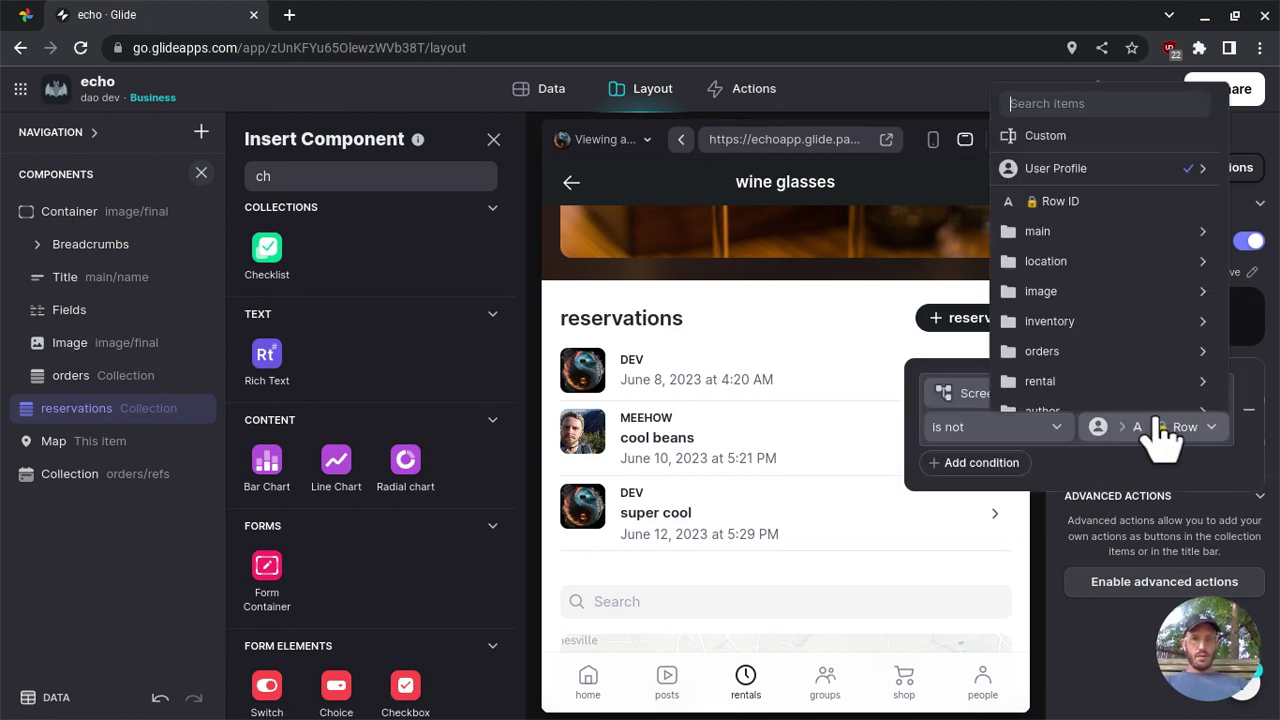
mouse_move(1110, 180)
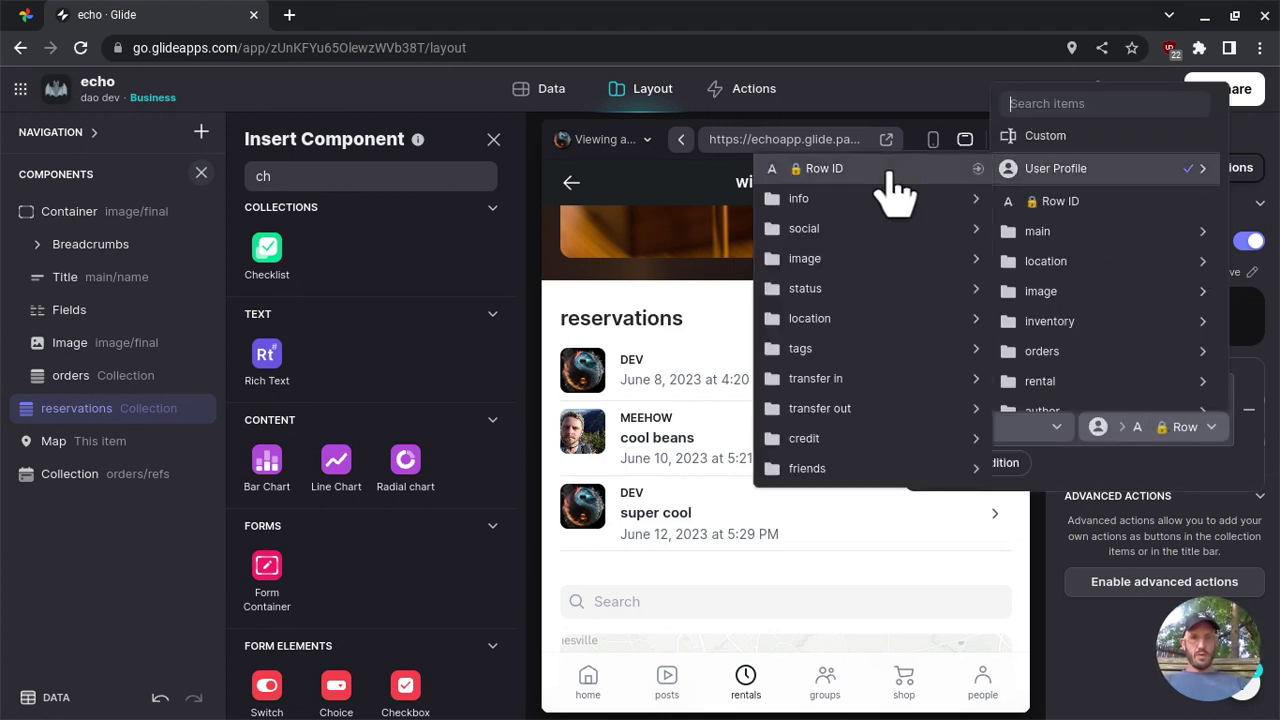
click(1145, 426)
click(1135, 395)
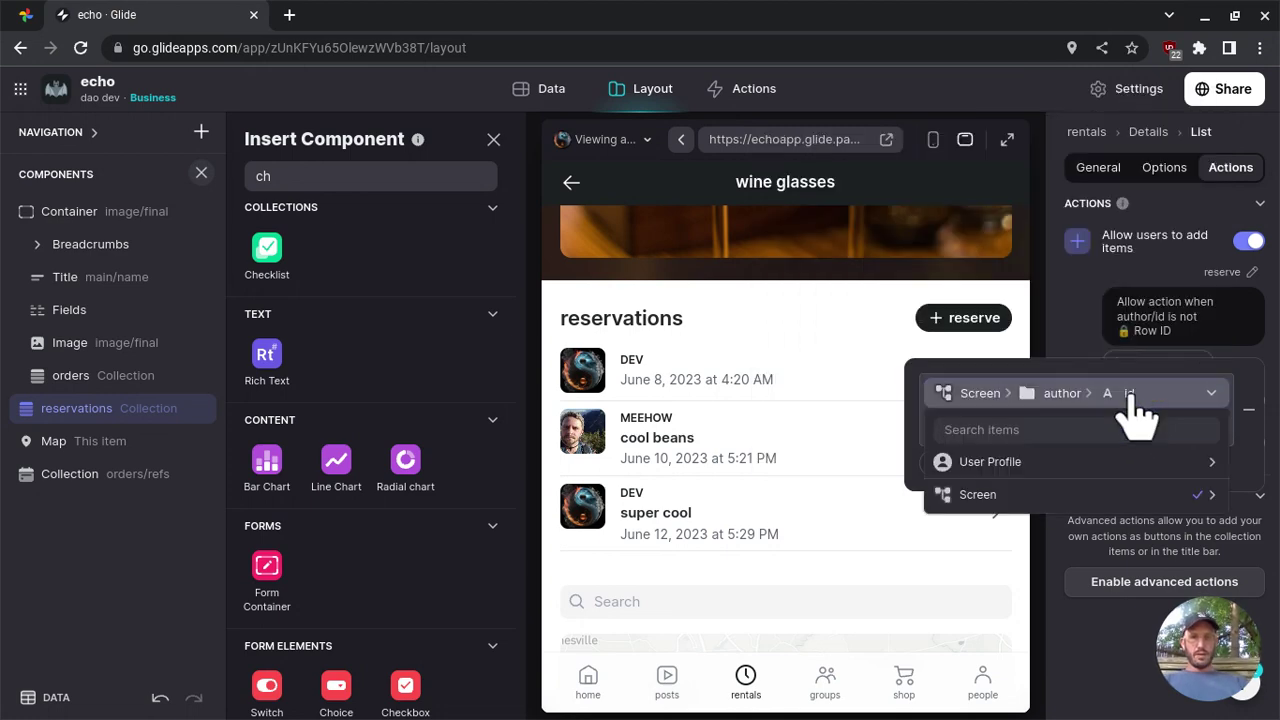
scroll(714, 329, up, 5)
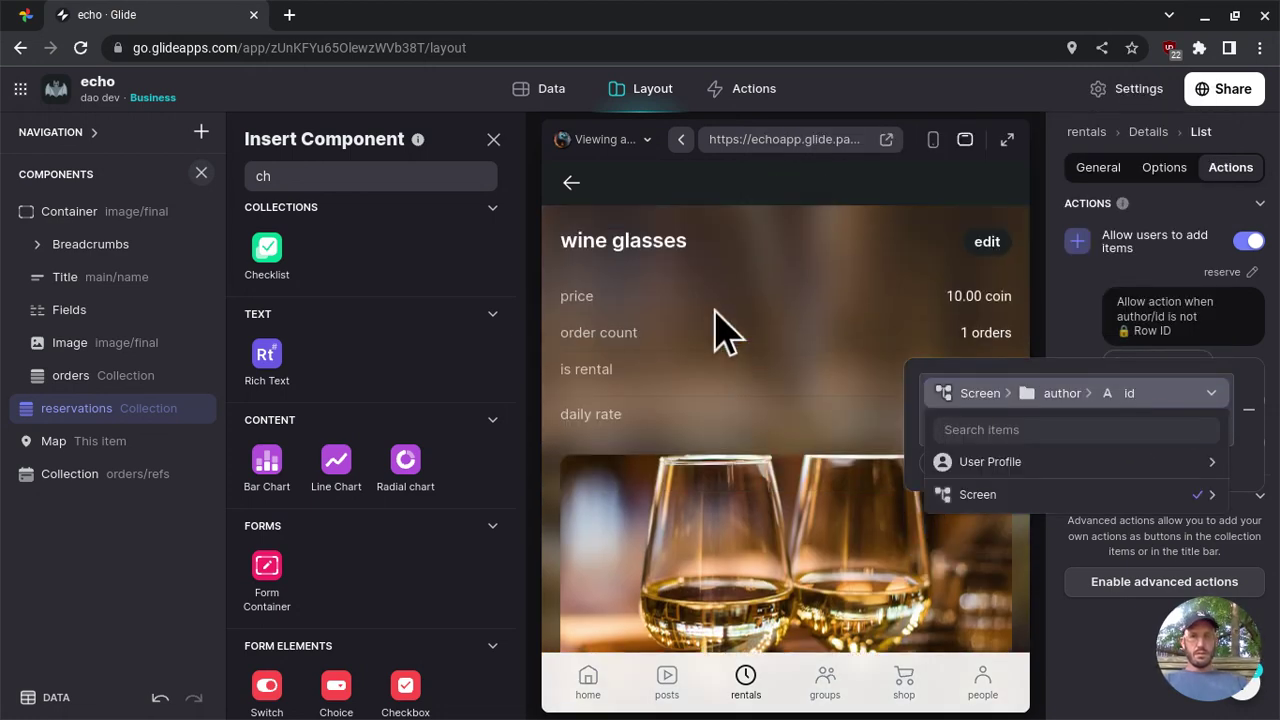
scroll(720, 330, down, 2)
scroll(714, 329, down, 1)
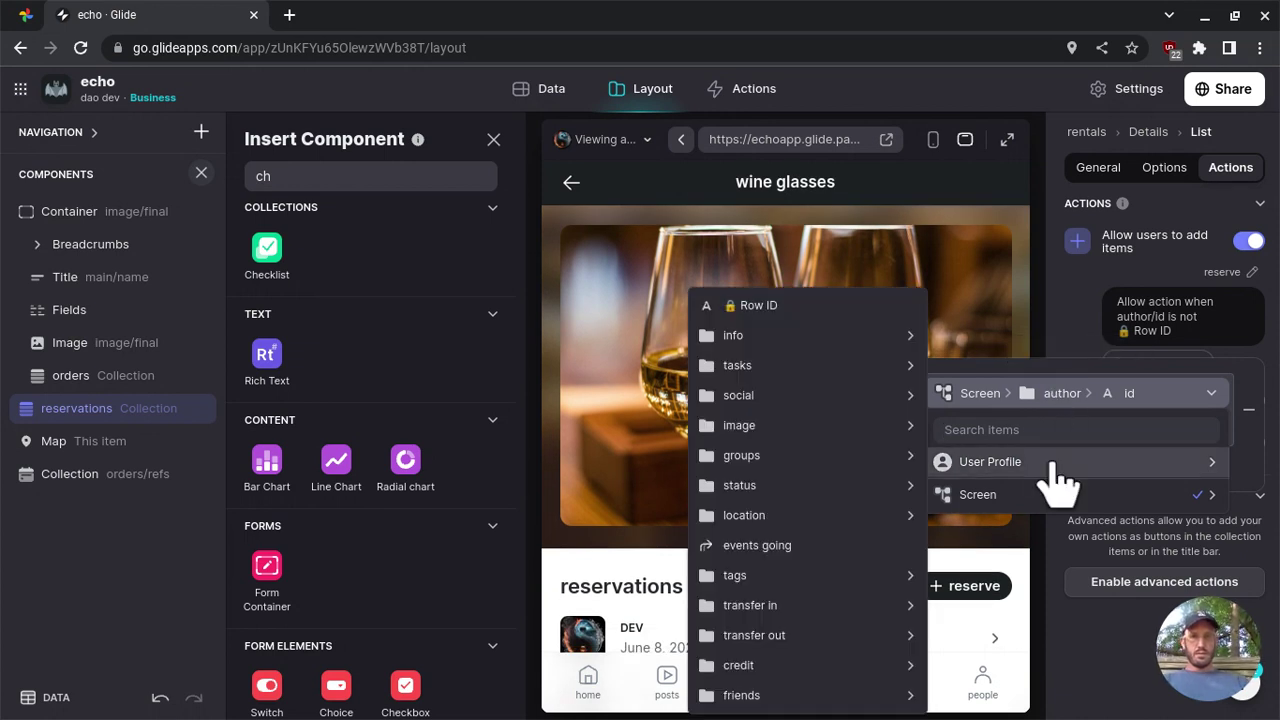
click(790, 235)
Open the wine glasses edit form and make the author choice store the user's Row ID as its value
scroll(787, 217, up, 3)
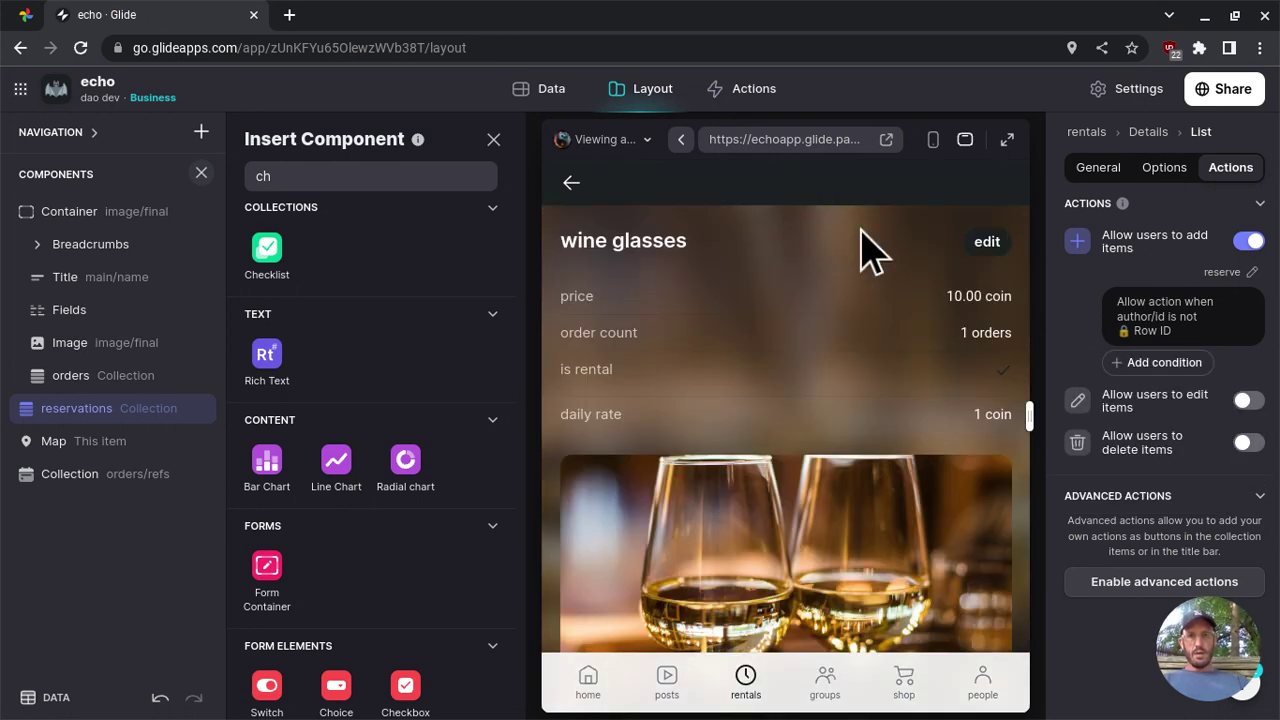
click(990, 240)
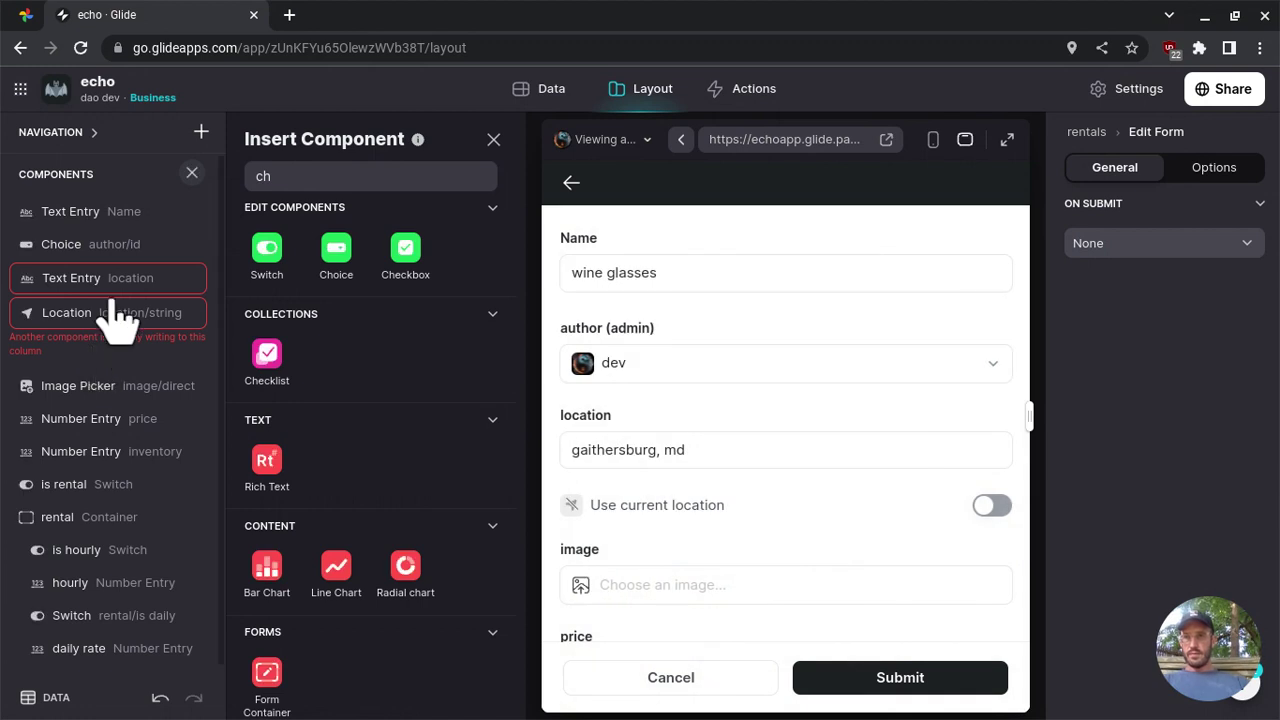
click(122, 247)
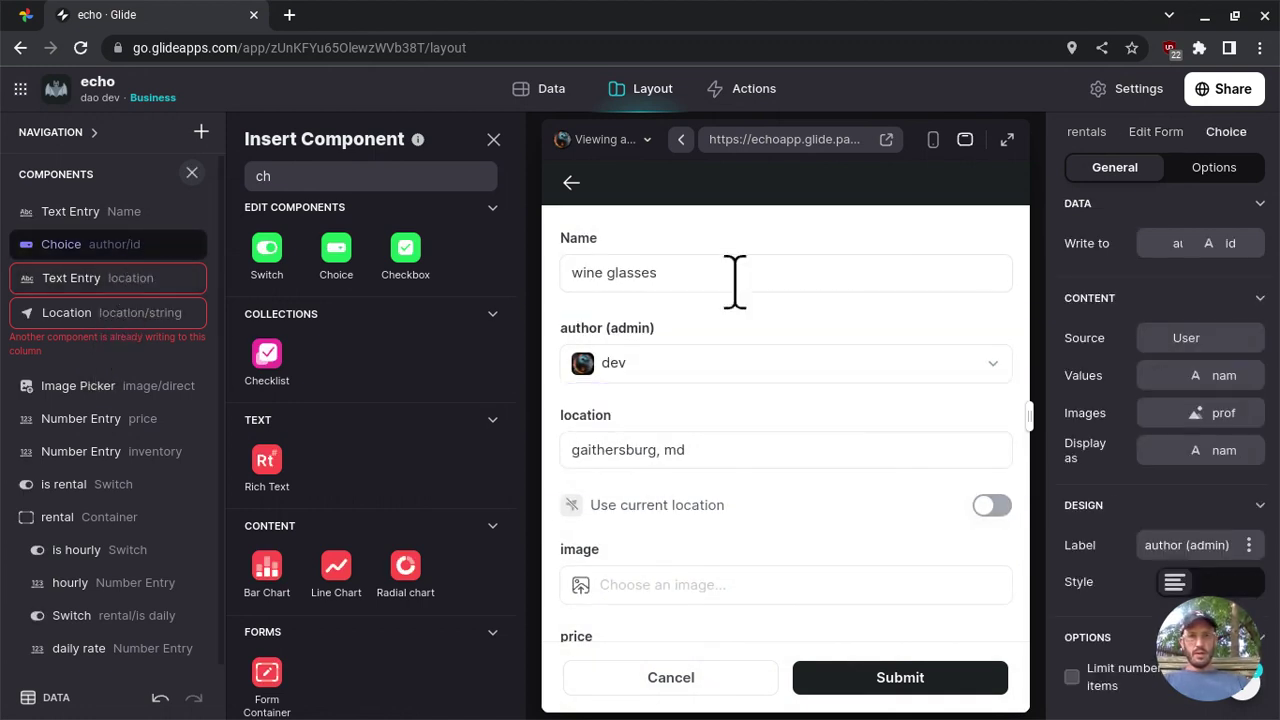
click(1195, 378)
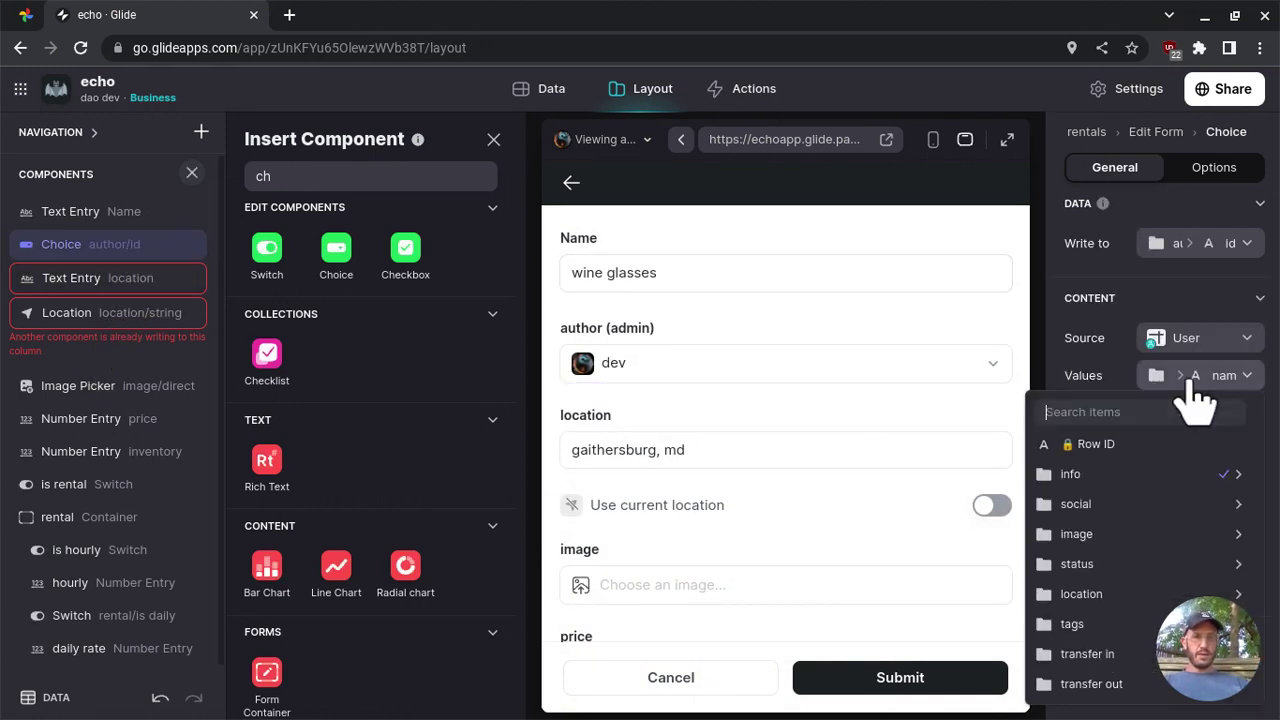
mouse_move(1115, 478)
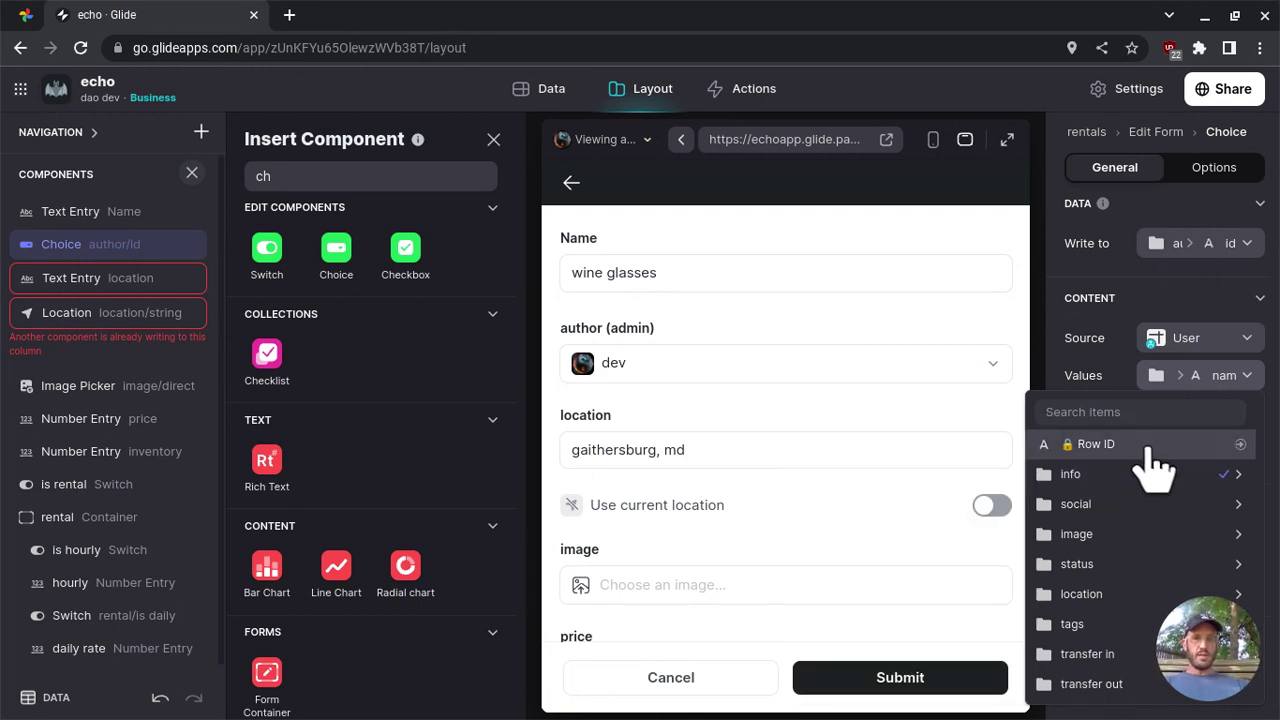
click(1150, 446)
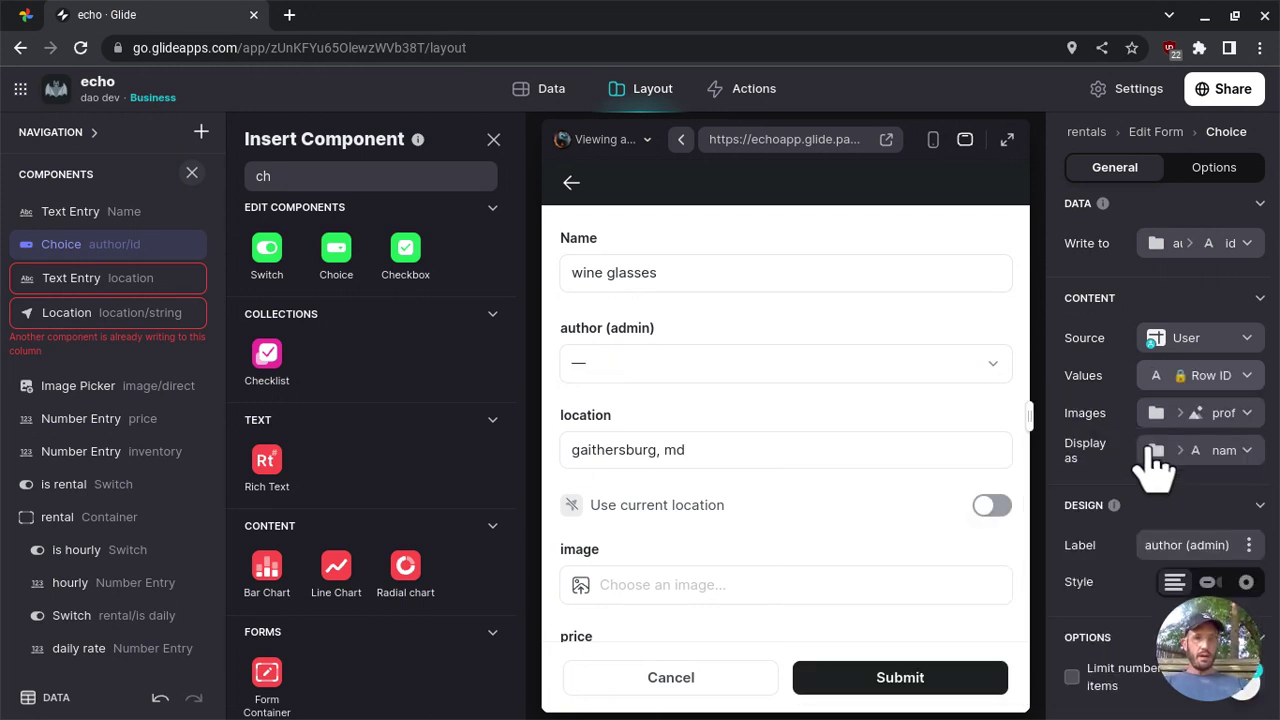
Select the first listed user as the wine glasses' author, set the inventory to 1, and submit the edit form
click(784, 364)
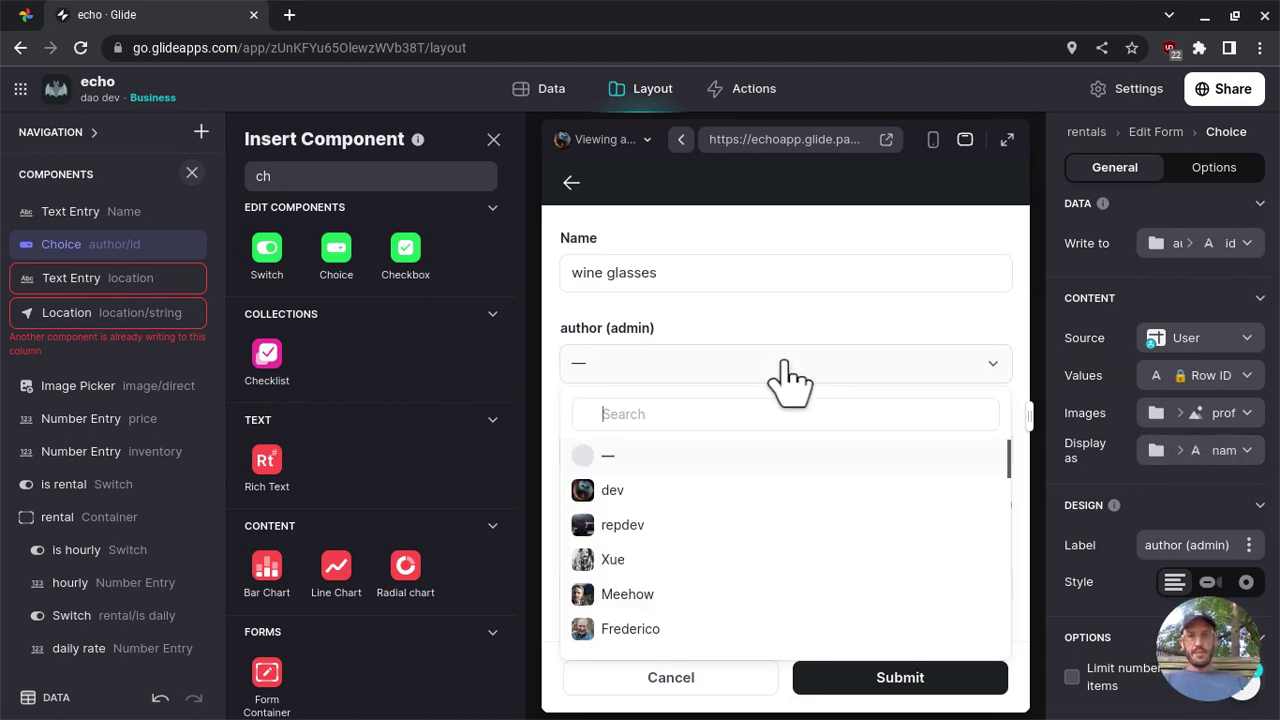
click(765, 490)
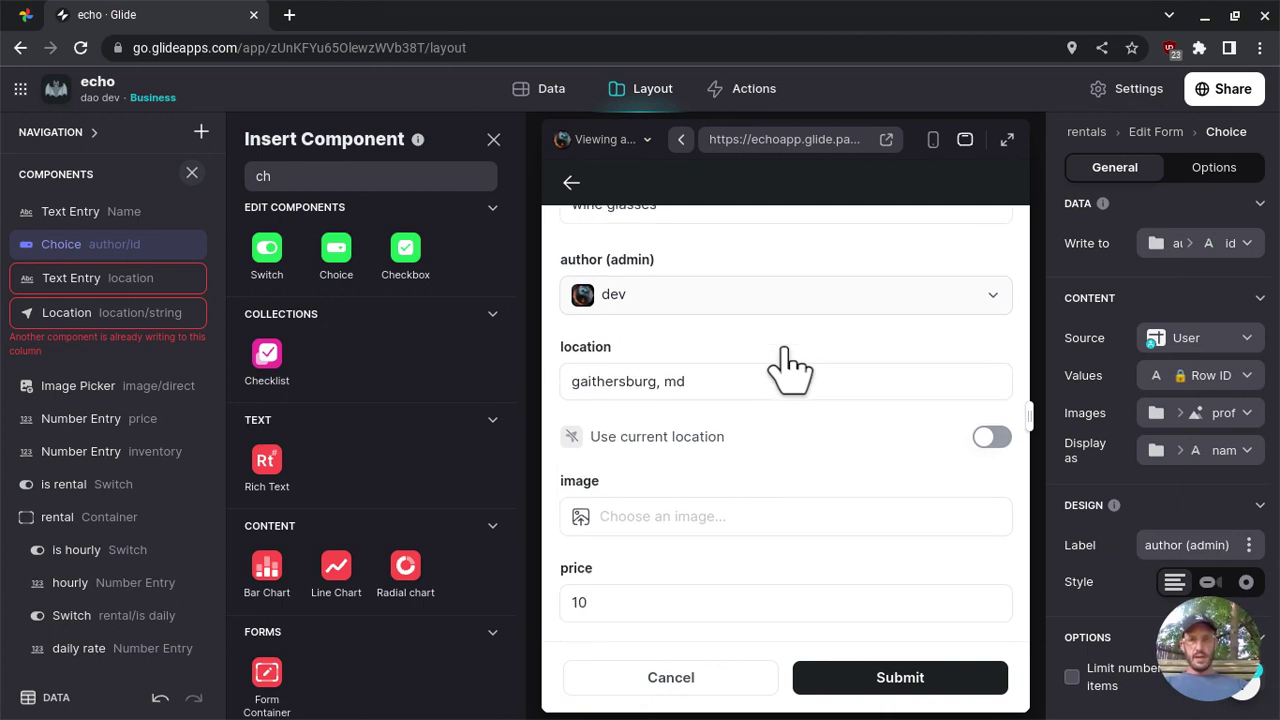
scroll(790, 365, down, 2)
scroll(790, 365, down, 1)
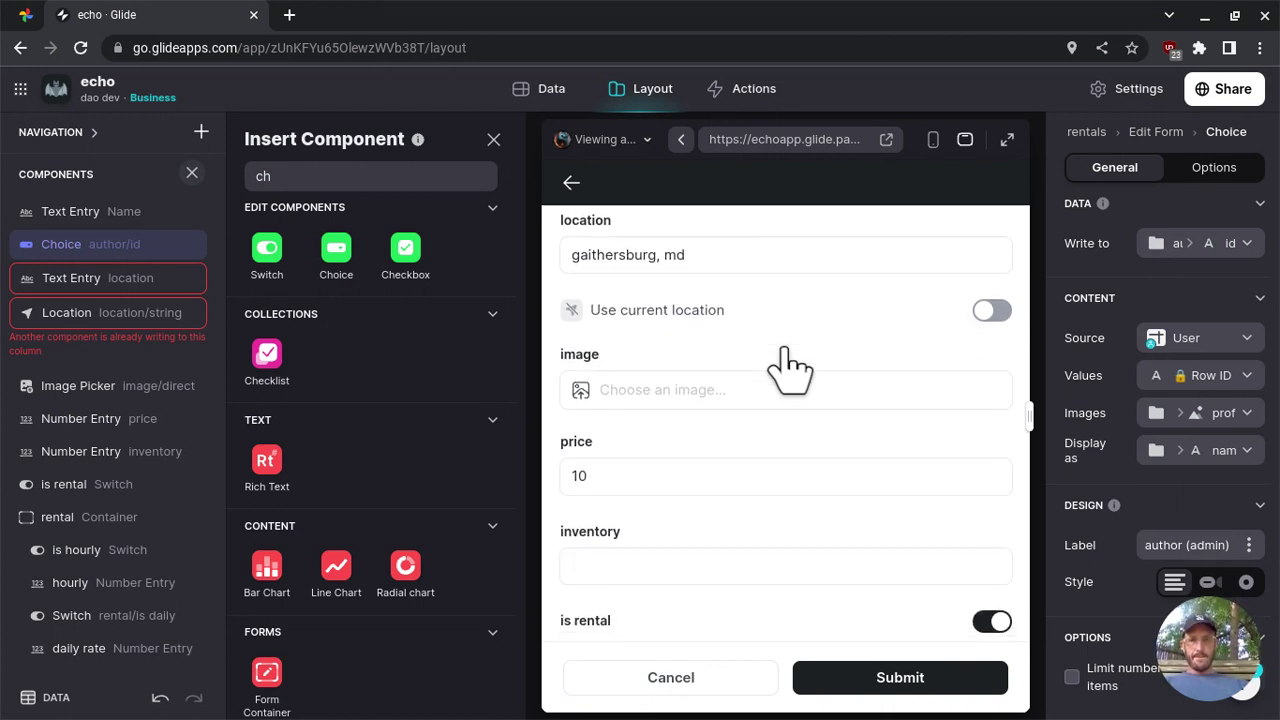
scroll(790, 365, down, 3)
click(808, 294)
text(1)
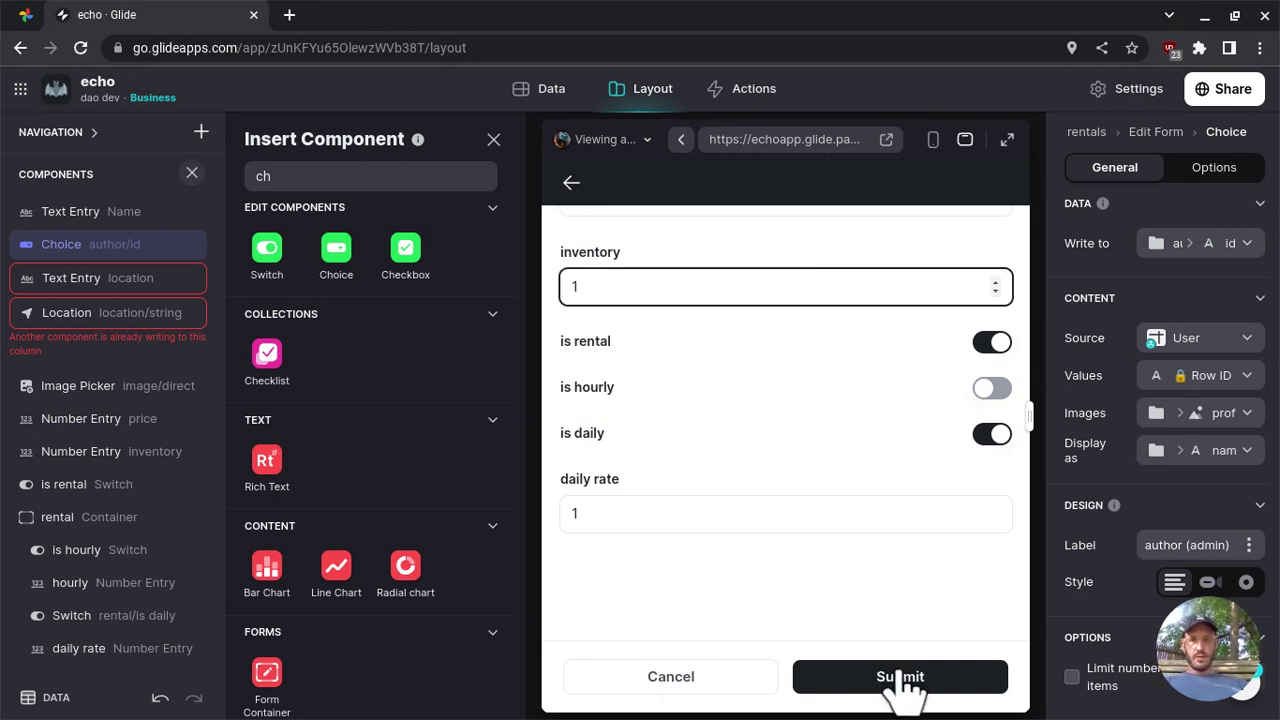
click(995, 342)
click(995, 524)
scroll(923, 366, down, 2)
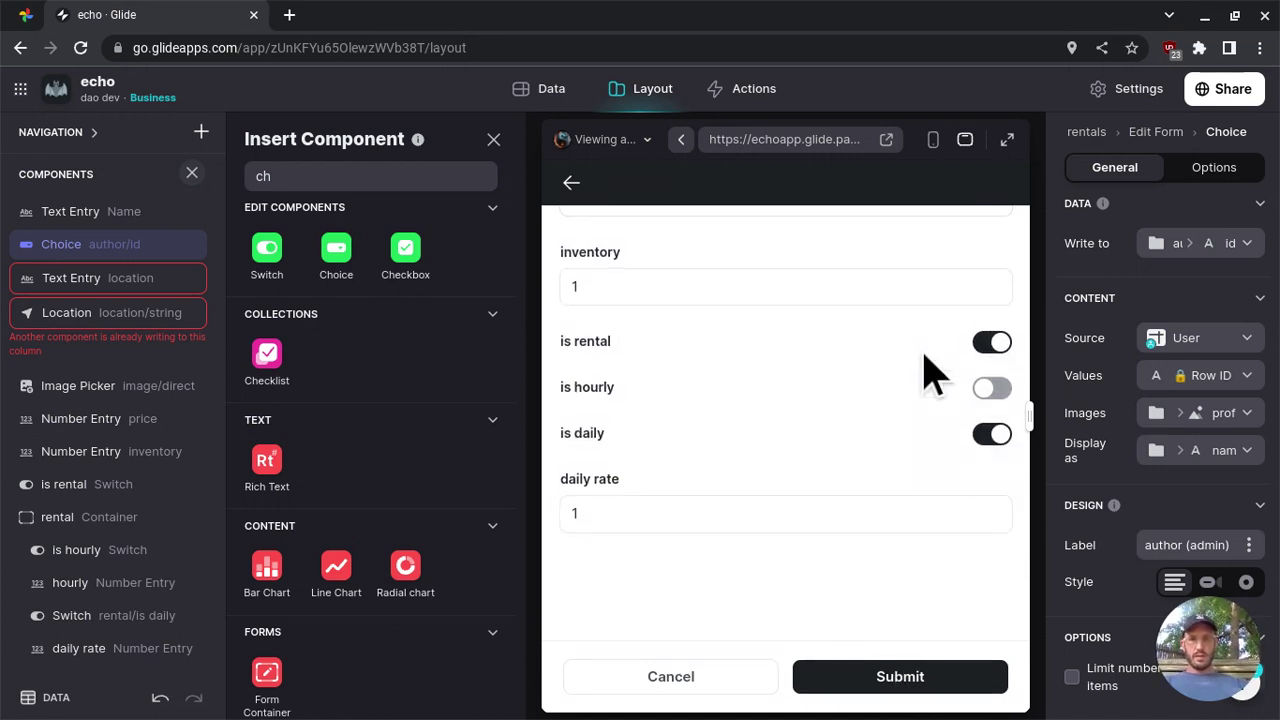
click(893, 663)
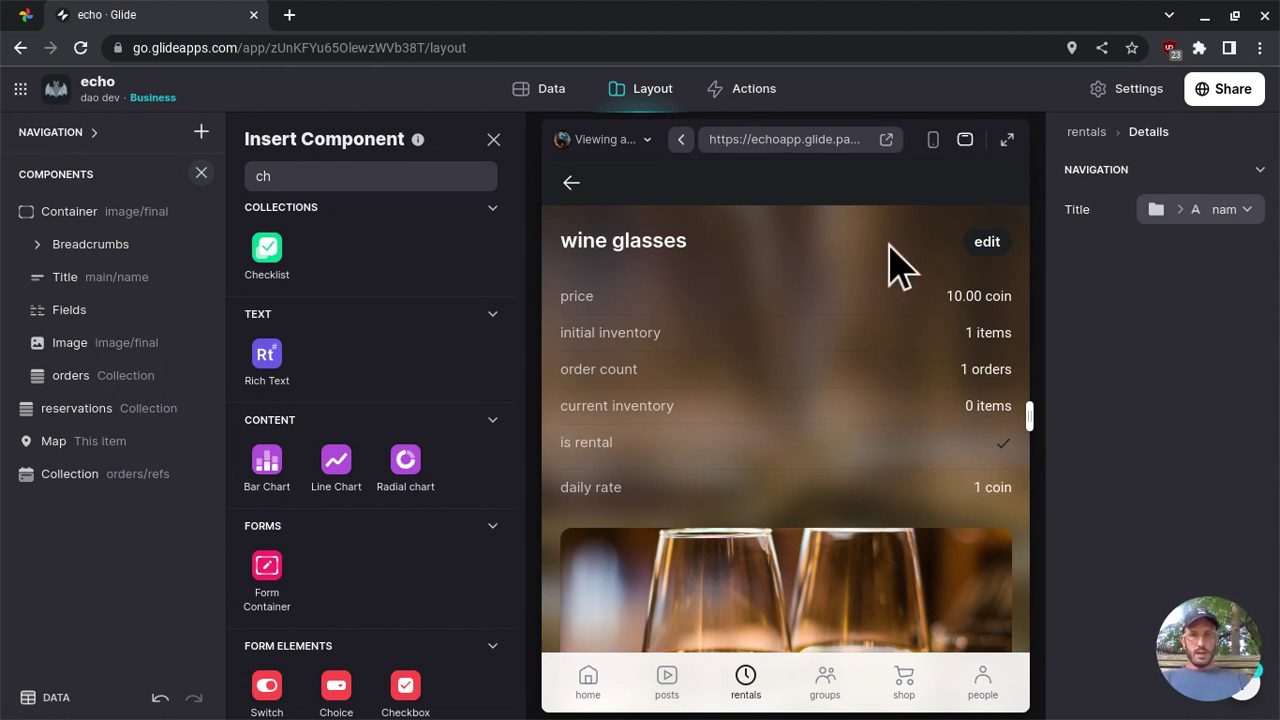
Look through the wine glasses details page and check whether its reservations list offers the reserve action
scroll(835, 362, down, 3)
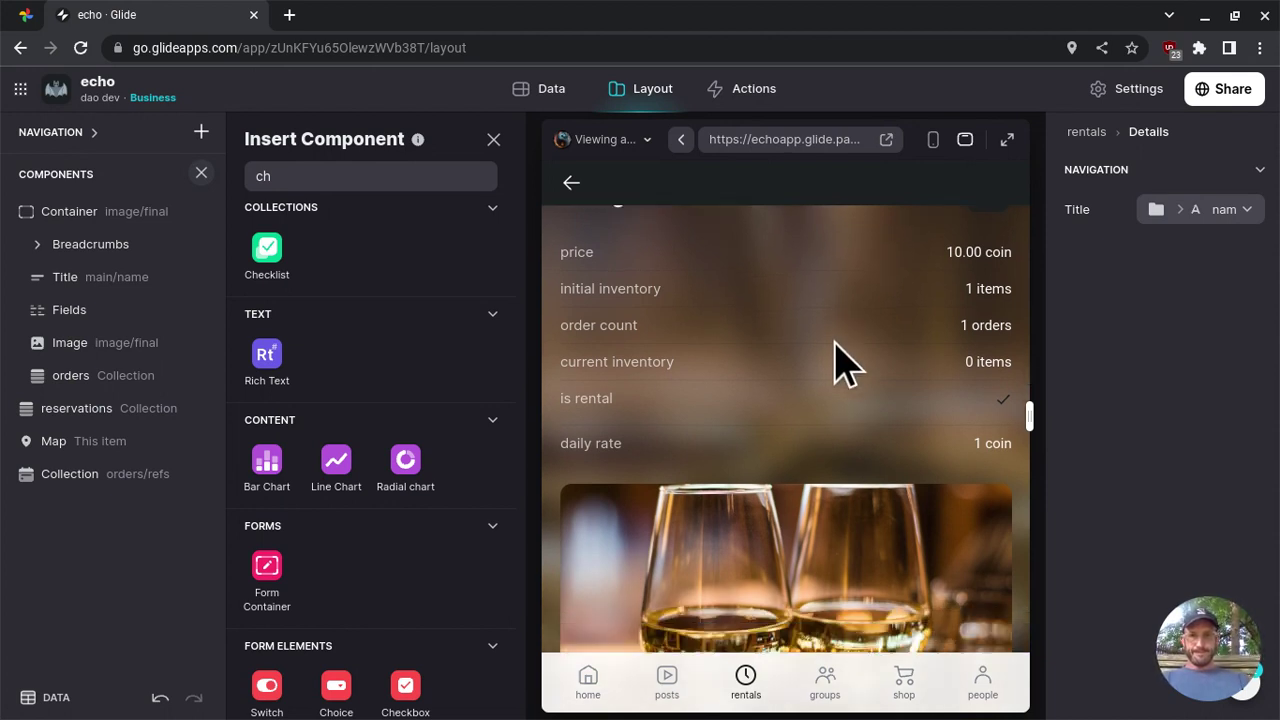
scroll(835, 362, down, 6)
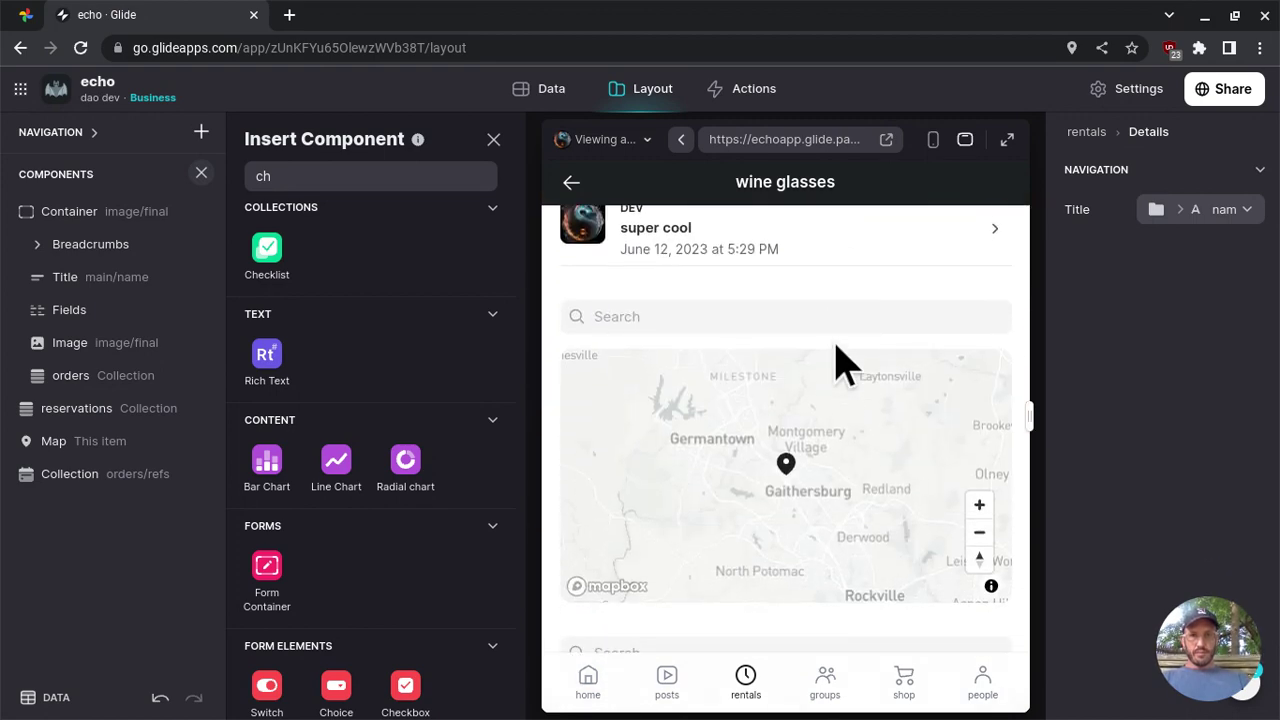
scroll(835, 362, down, 4)
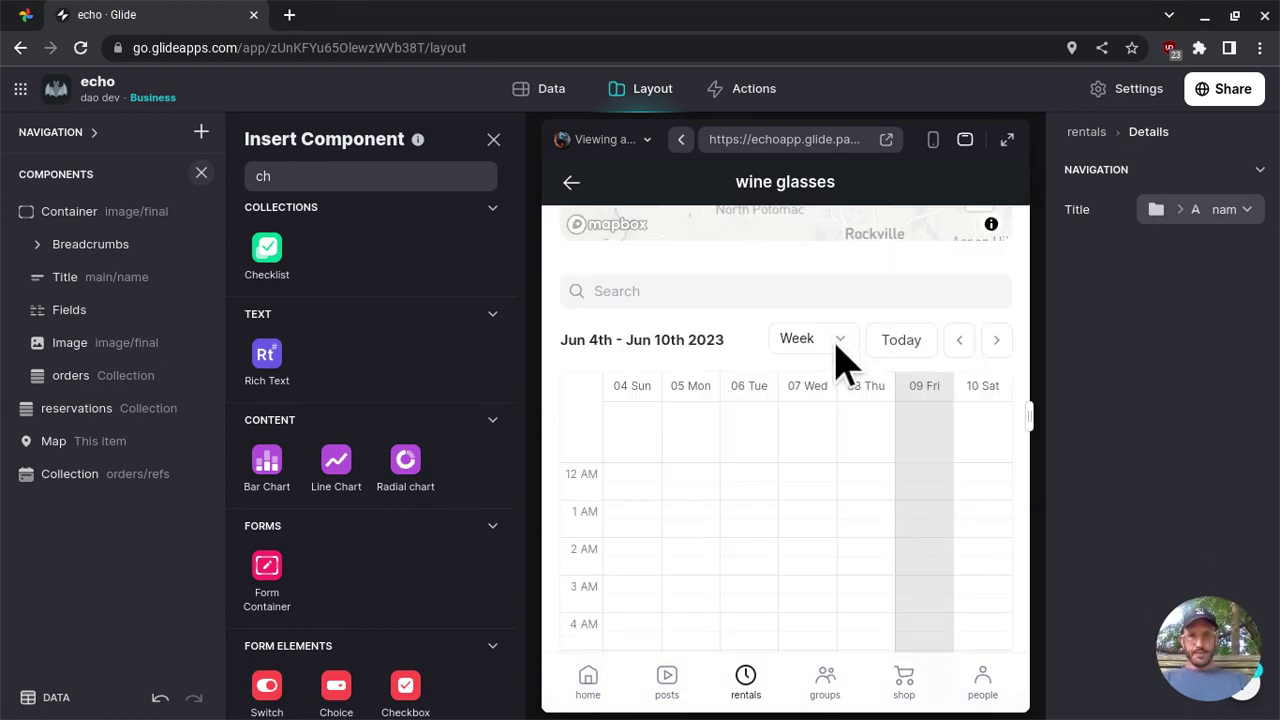
scroll(835, 362, up, 15)
scroll(835, 362, down, 6)
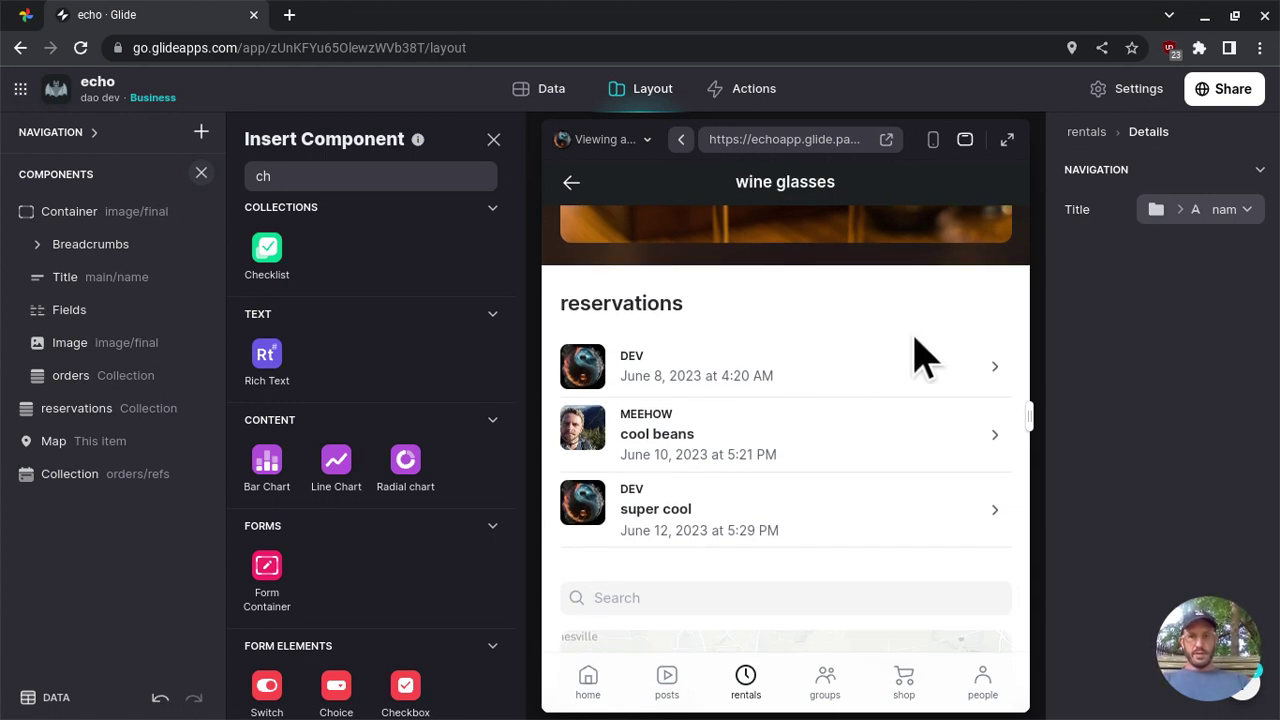
Delete the June 8, 2023 reservation of the wine glasses through its edit form
click(841, 378)
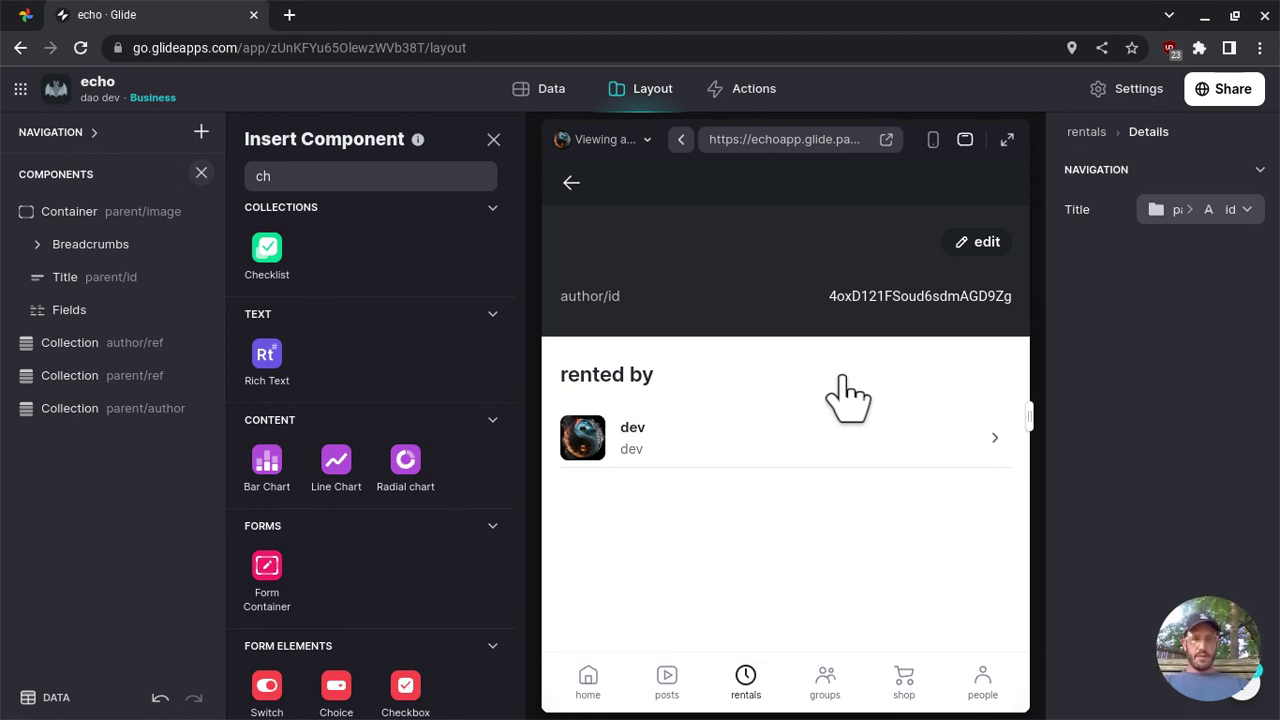
click(963, 245)
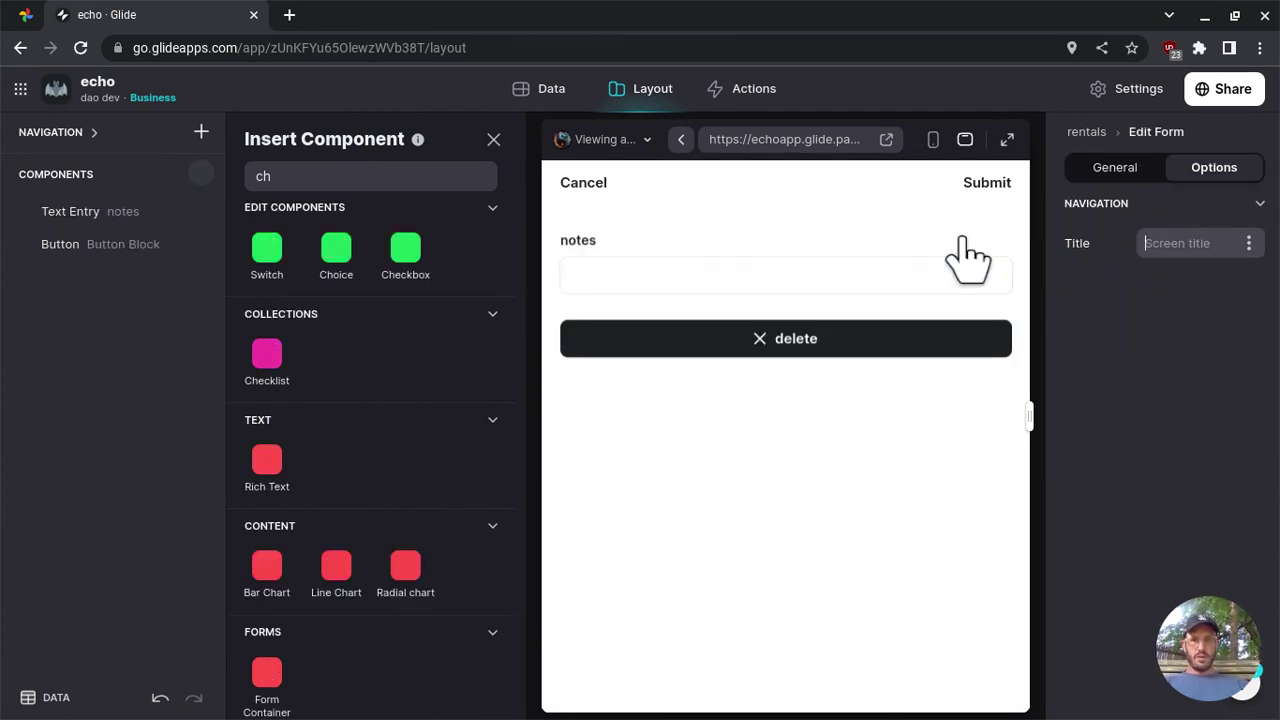
click(848, 345)
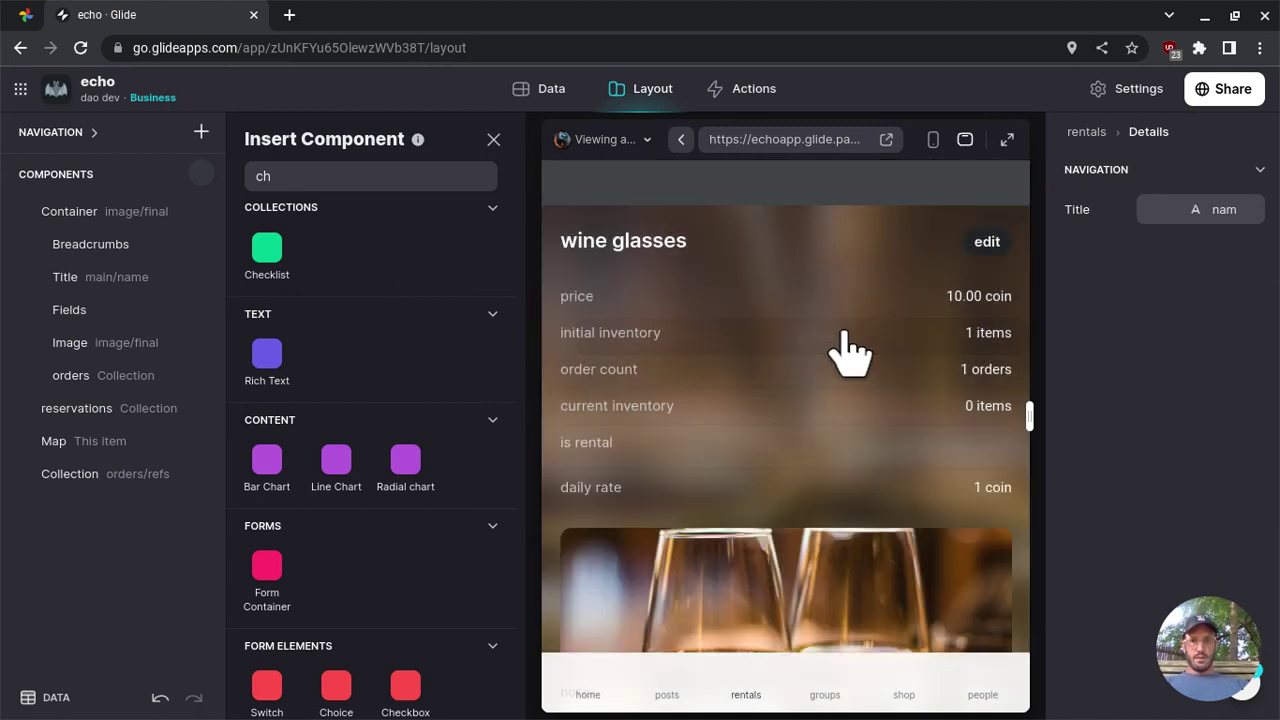
Delete the "cool beans" reservation of the wine glasses through its edit form
scroll(848, 350, down, 5)
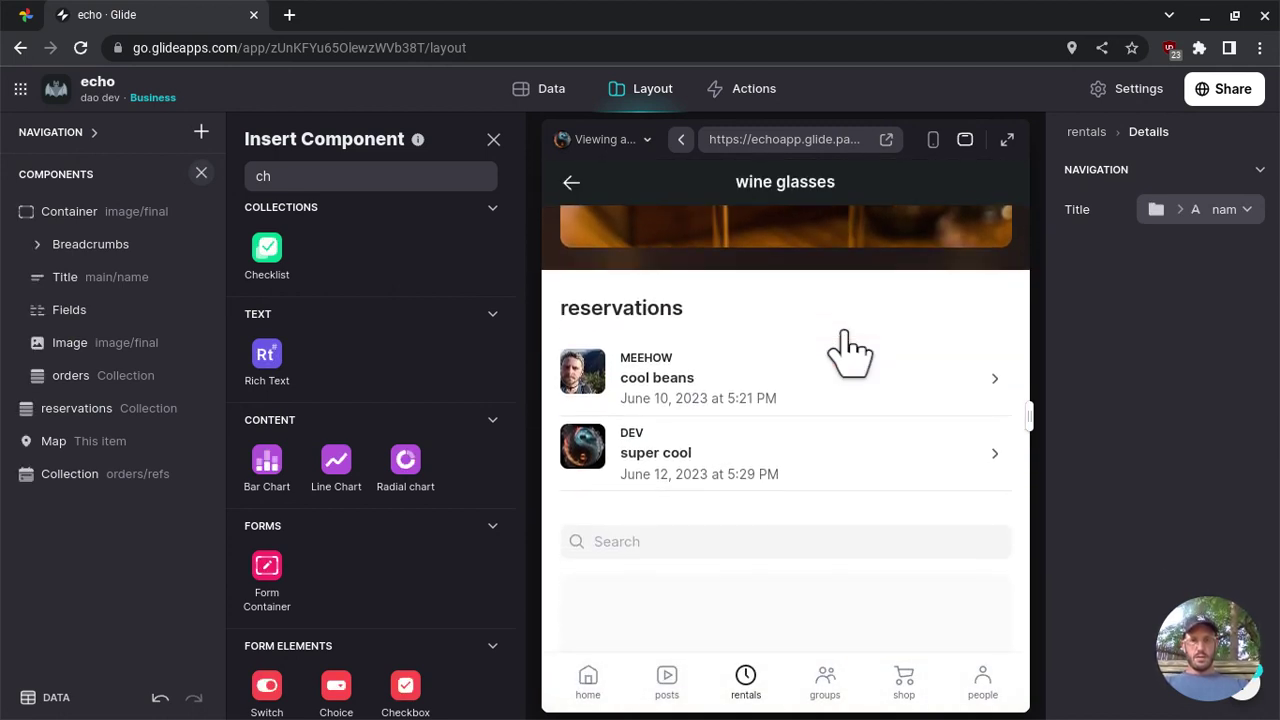
click(818, 410)
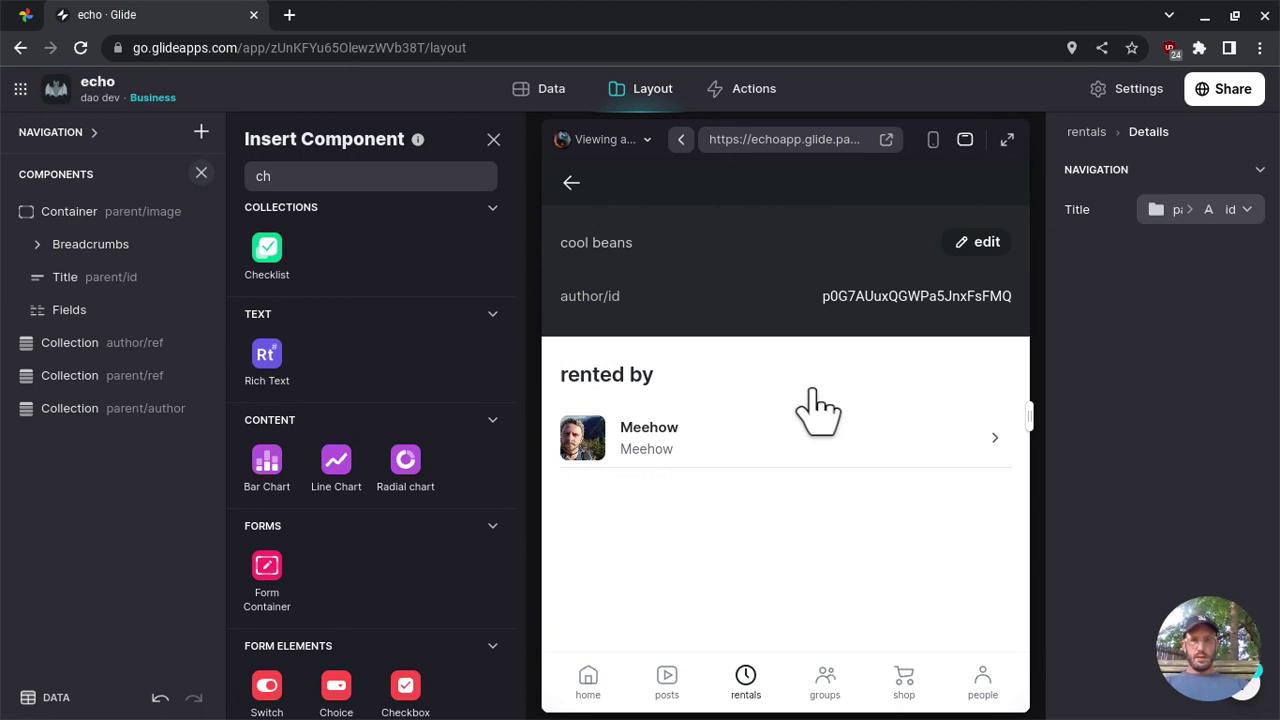
click(67, 312)
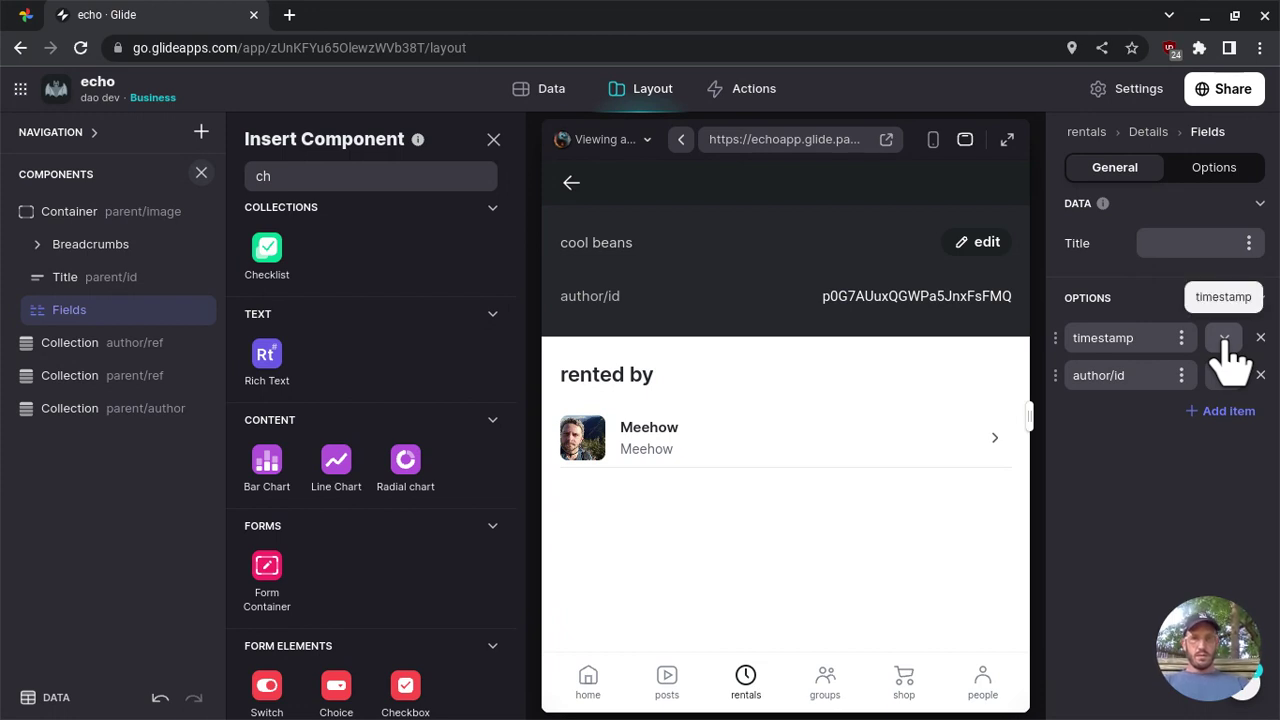
click(966, 244)
click(746, 340)
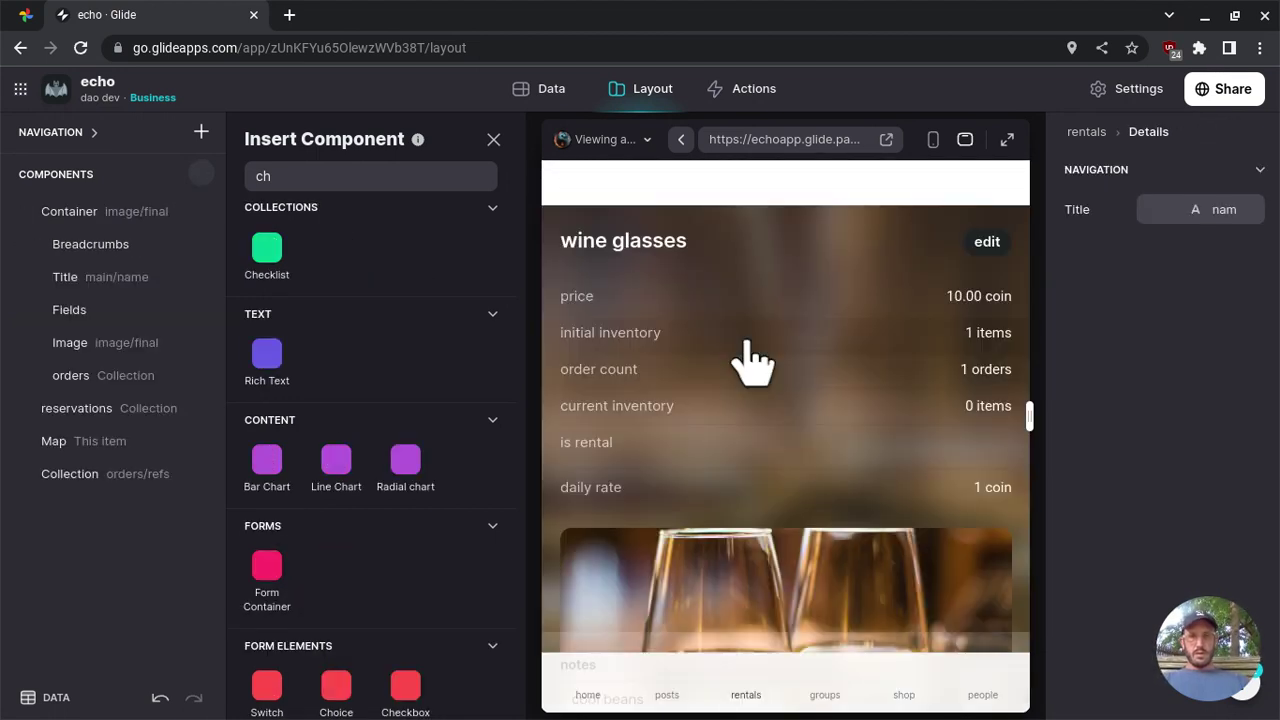
Open the "super cool" reservation and rename its parent/author collection component to "parent author"
scroll(752, 360, down, 5)
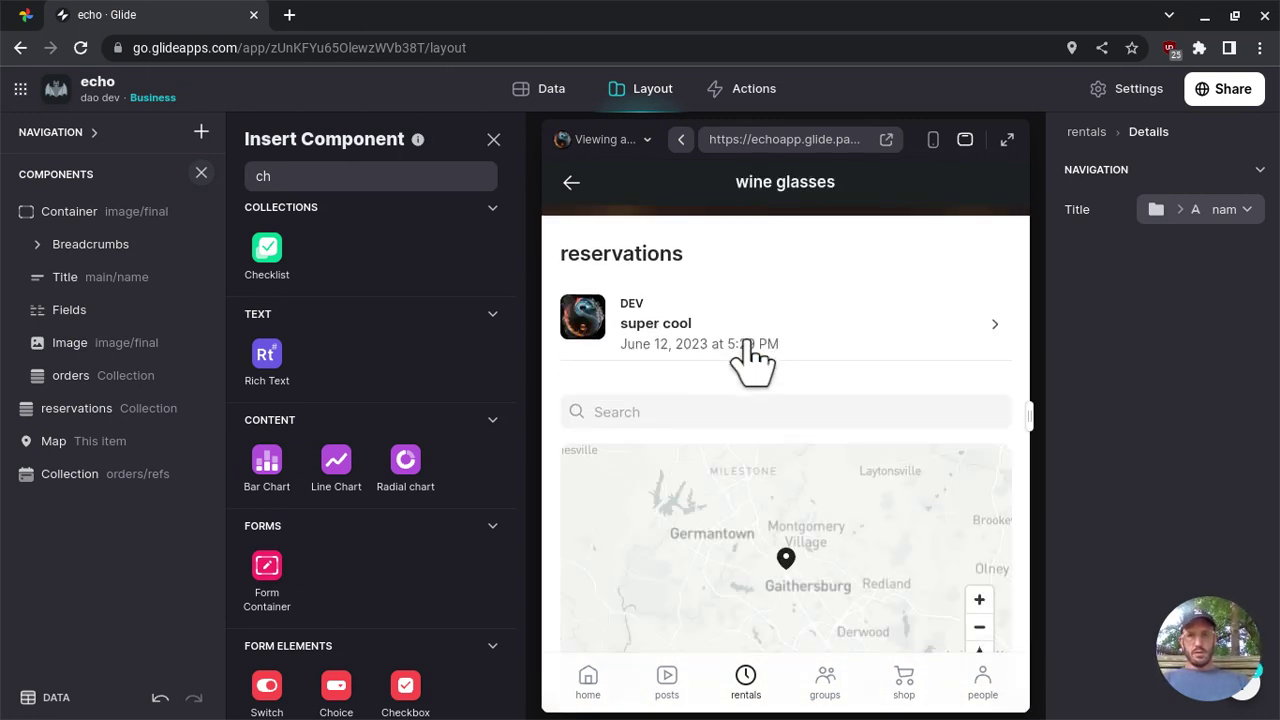
click(746, 343)
scroll(752, 360, down, 3)
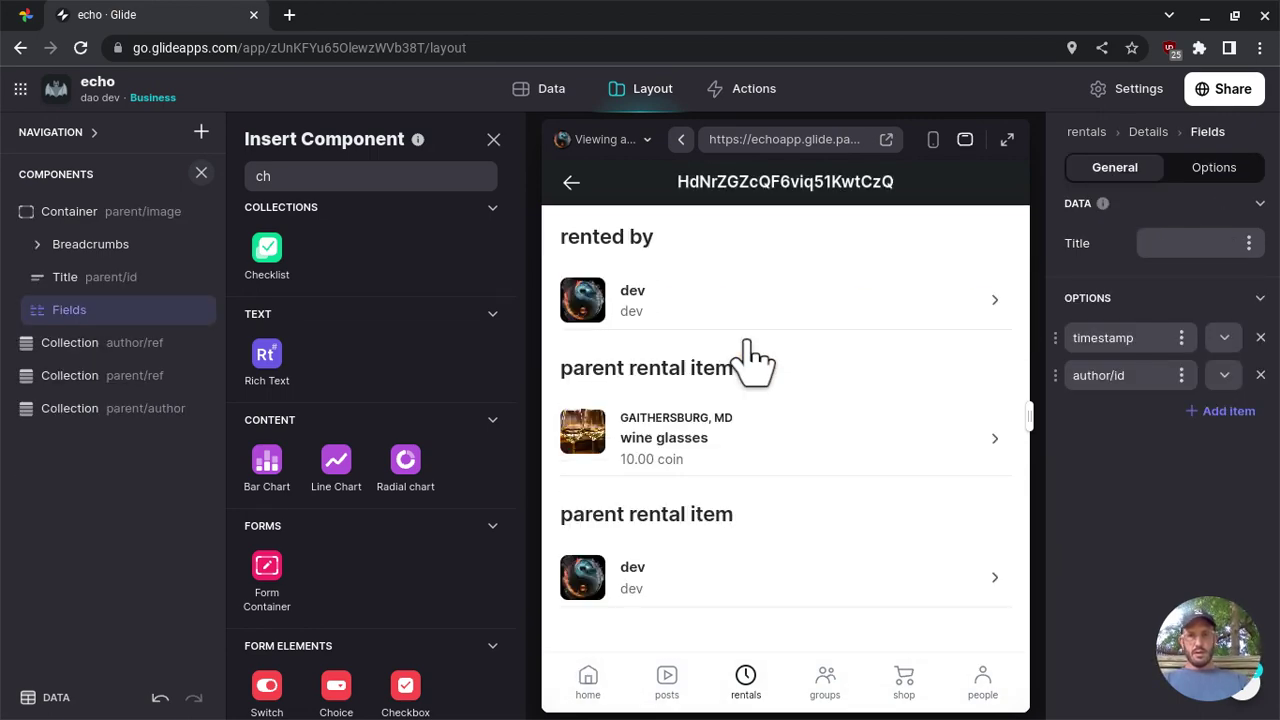
click(45, 418)
double_click(44, 412)
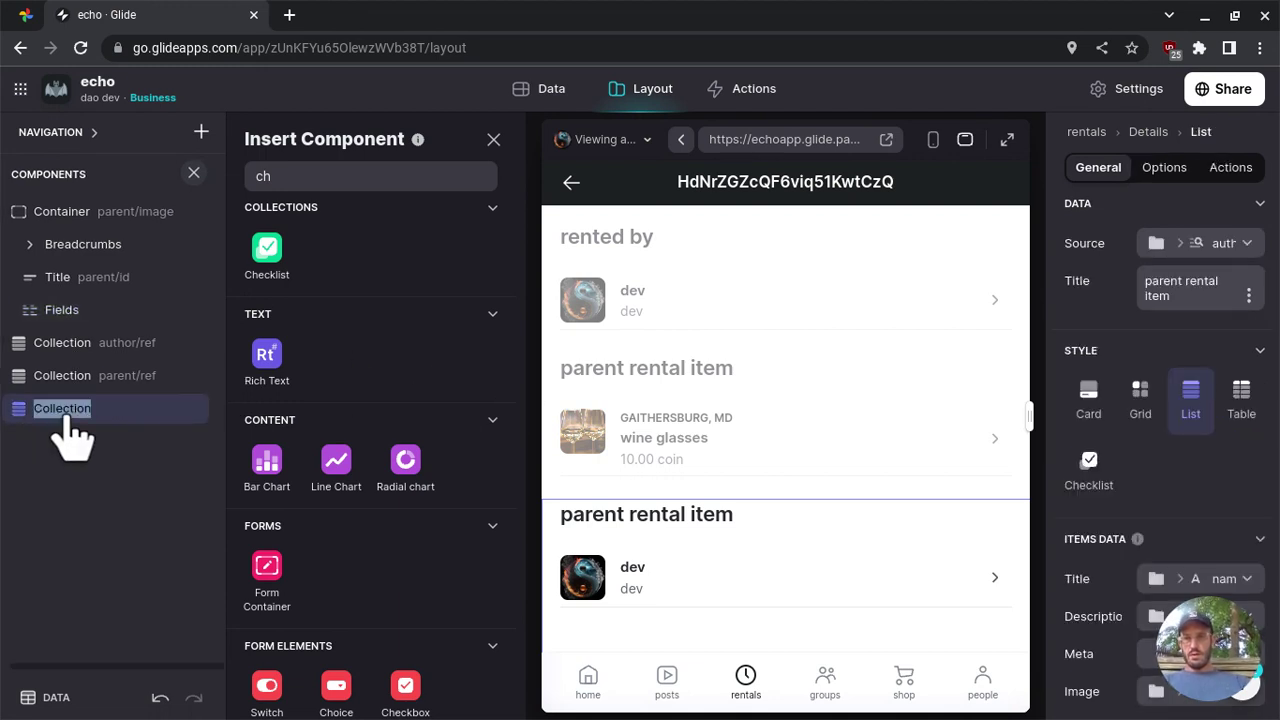
text(parent author)
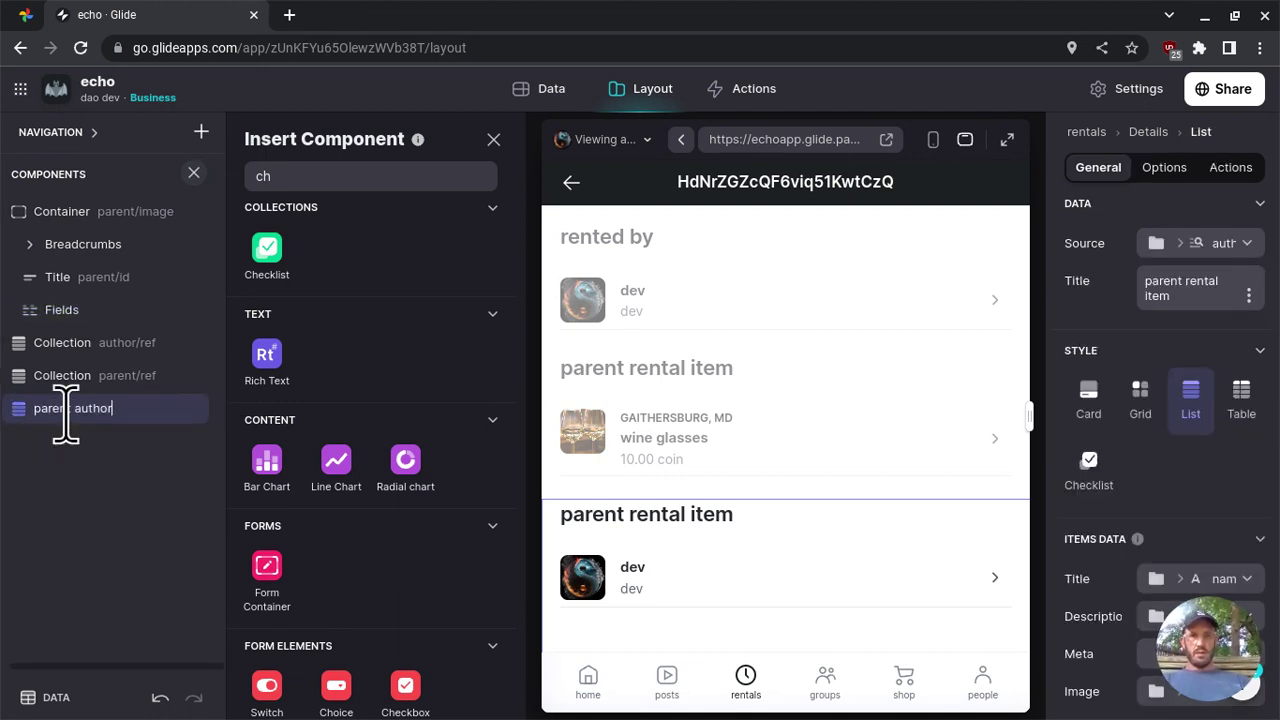
Set the displayed title of the parent author collection to "rented from"
triple_click(1182, 285)
text(retned)
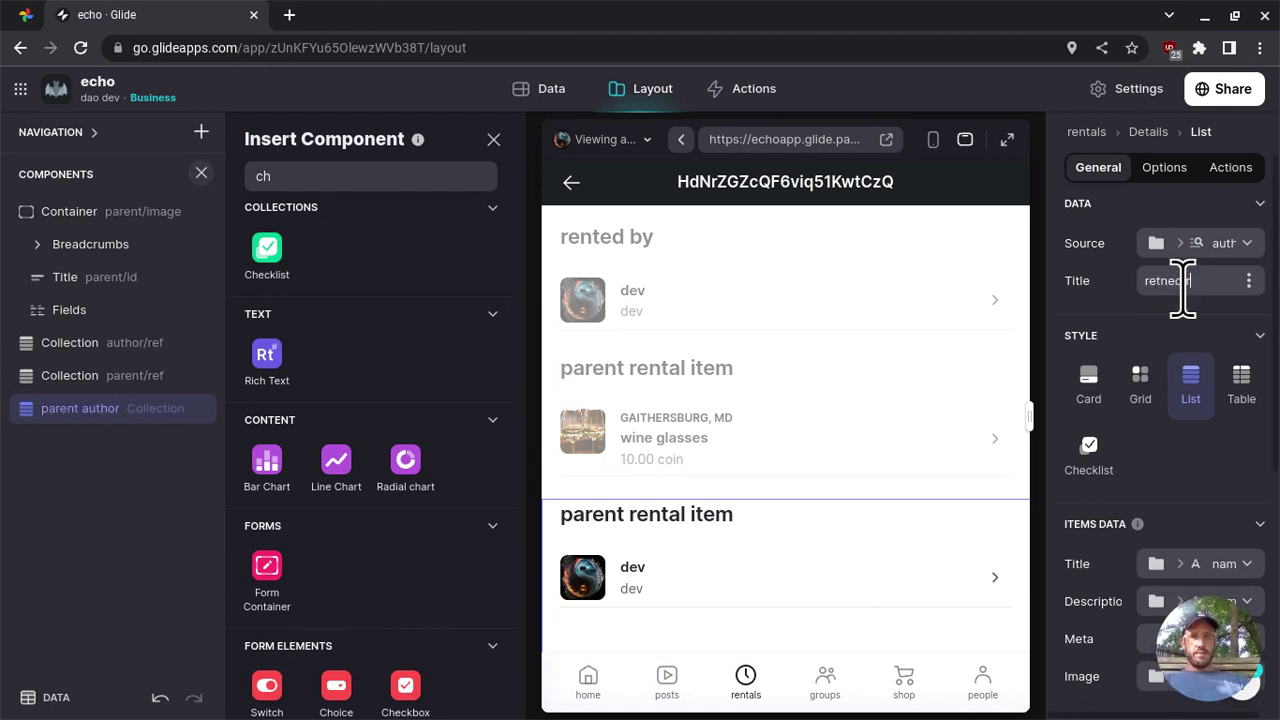
text( r)
key(ctrl+a)
key(BackSpace)
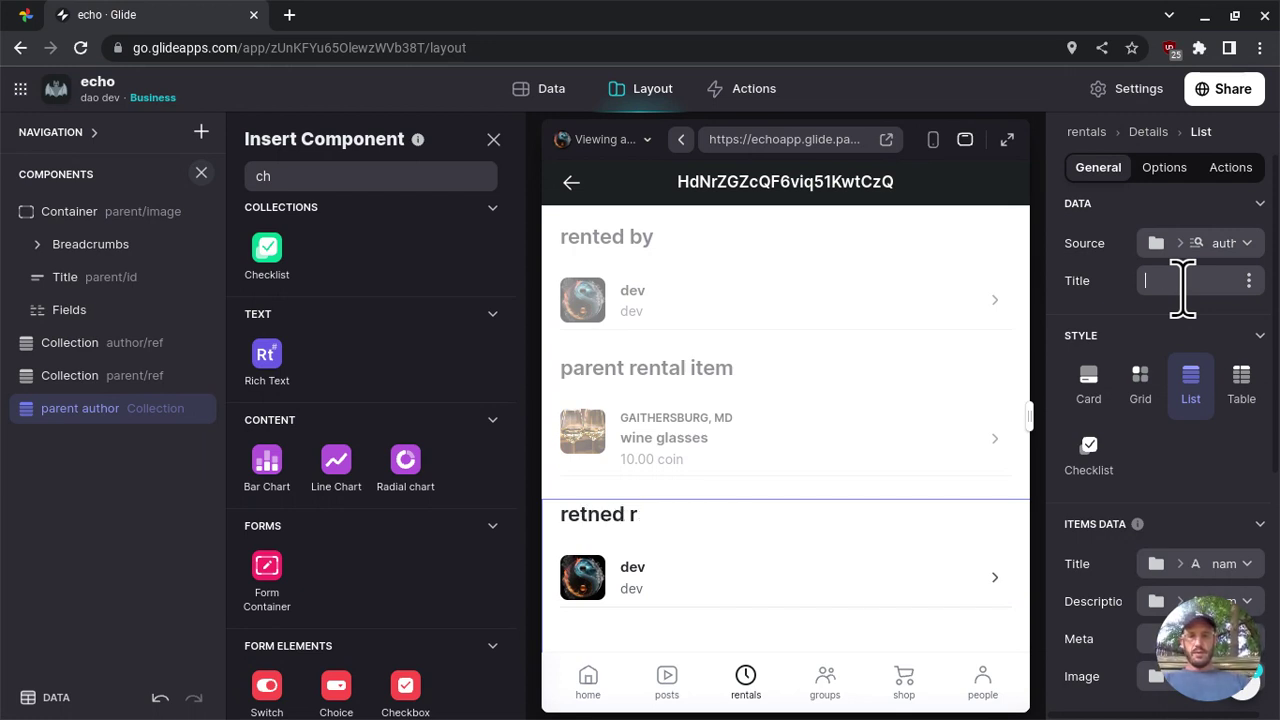
text(rented from)
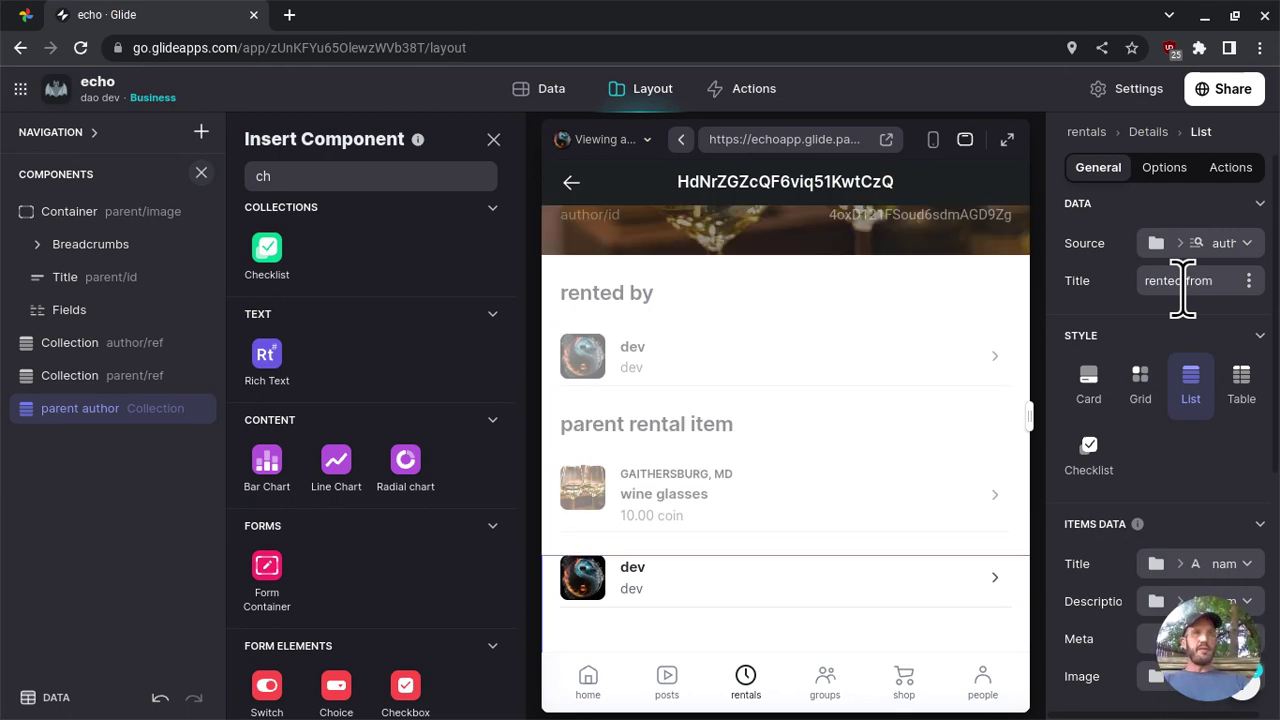
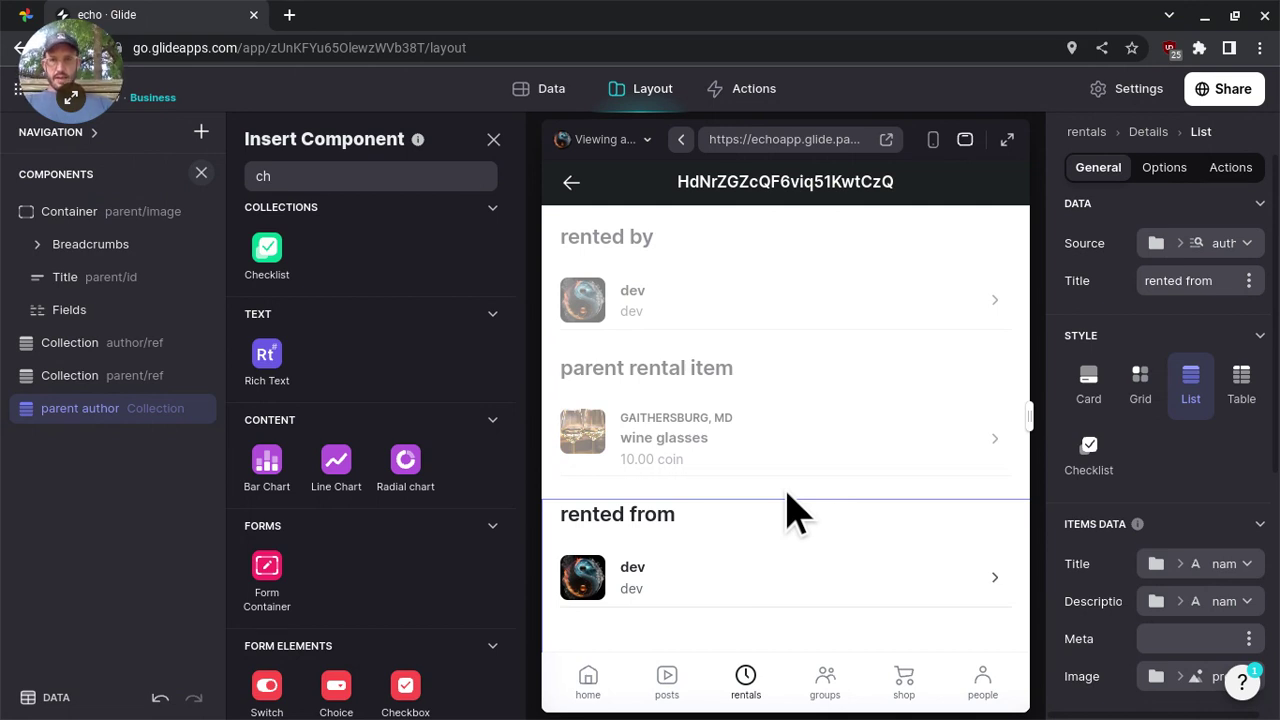
Delete the "super cool" reservation of the wine glasses through its edit form
scroll(790, 515, up, 2)
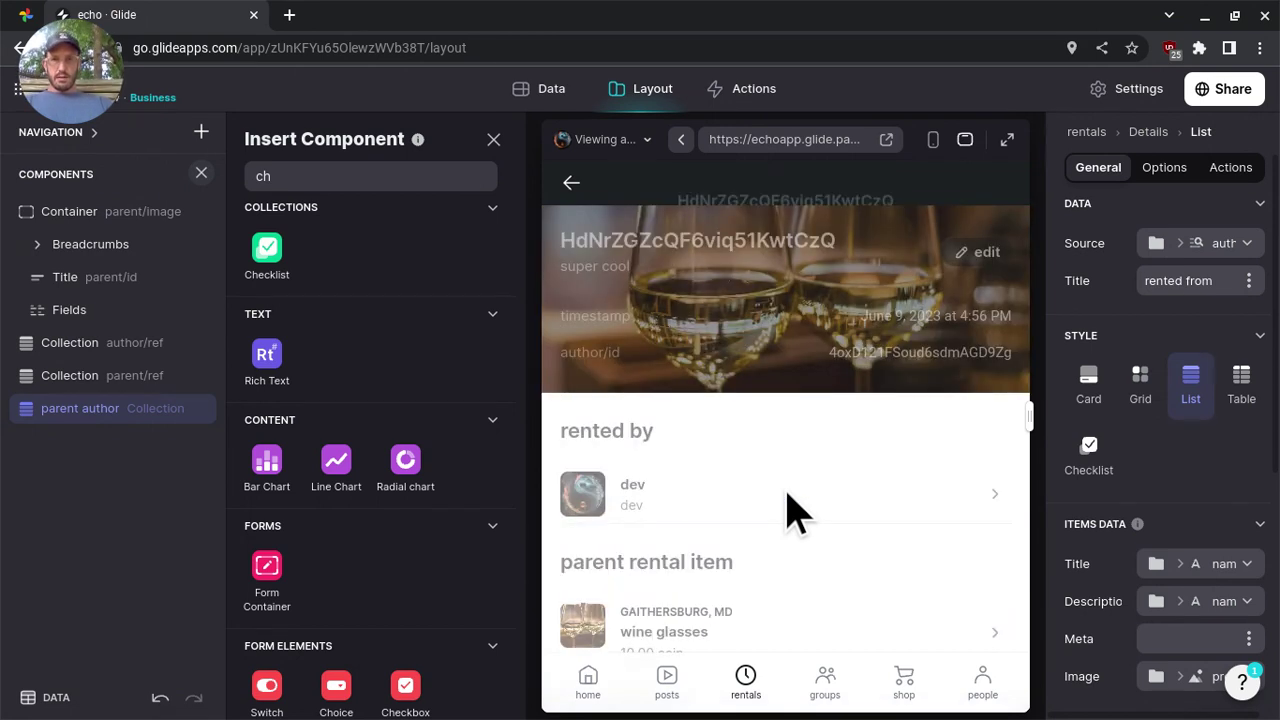
click(982, 255)
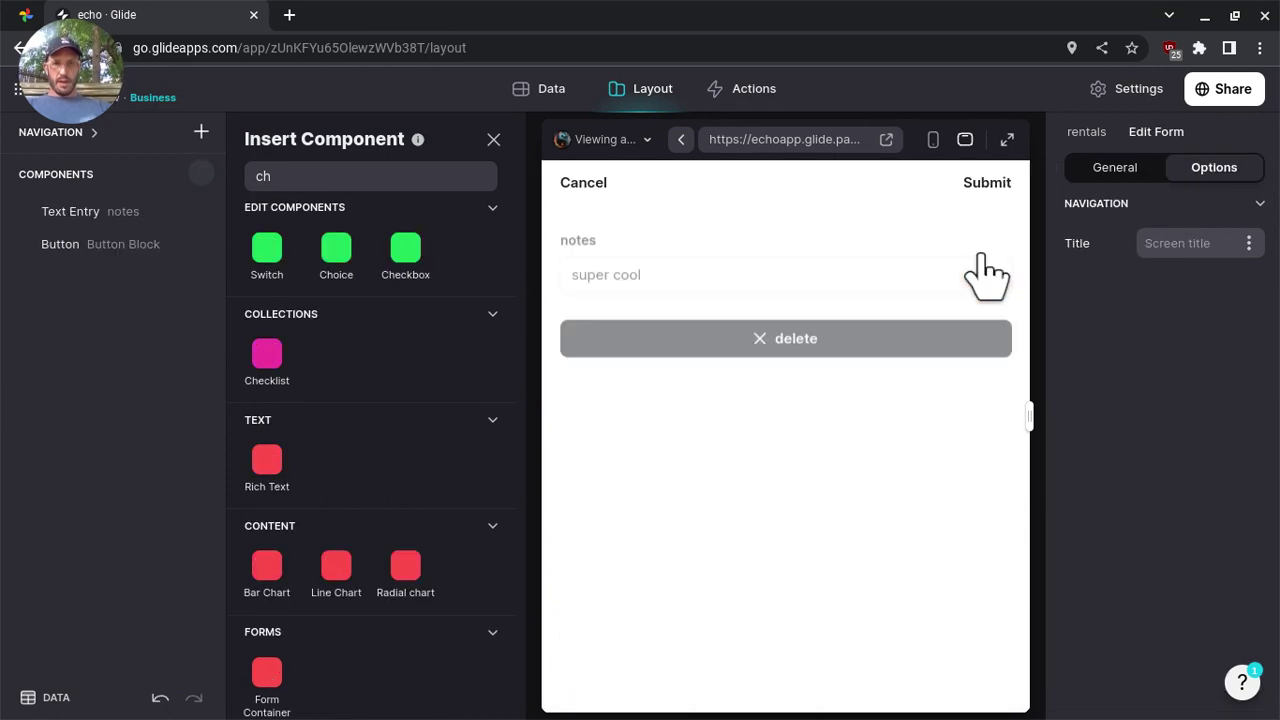
click(810, 345)
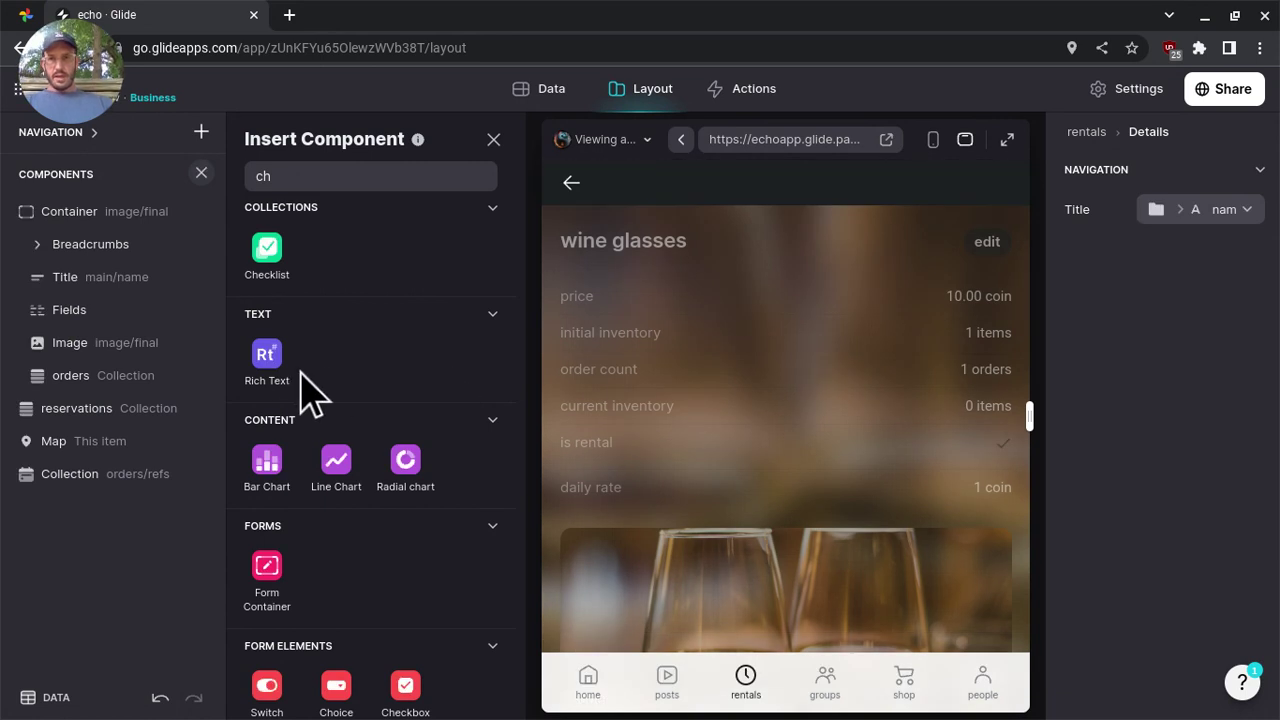
Turn off the search bar of the Map component on the wine glasses details screen
click(100, 312)
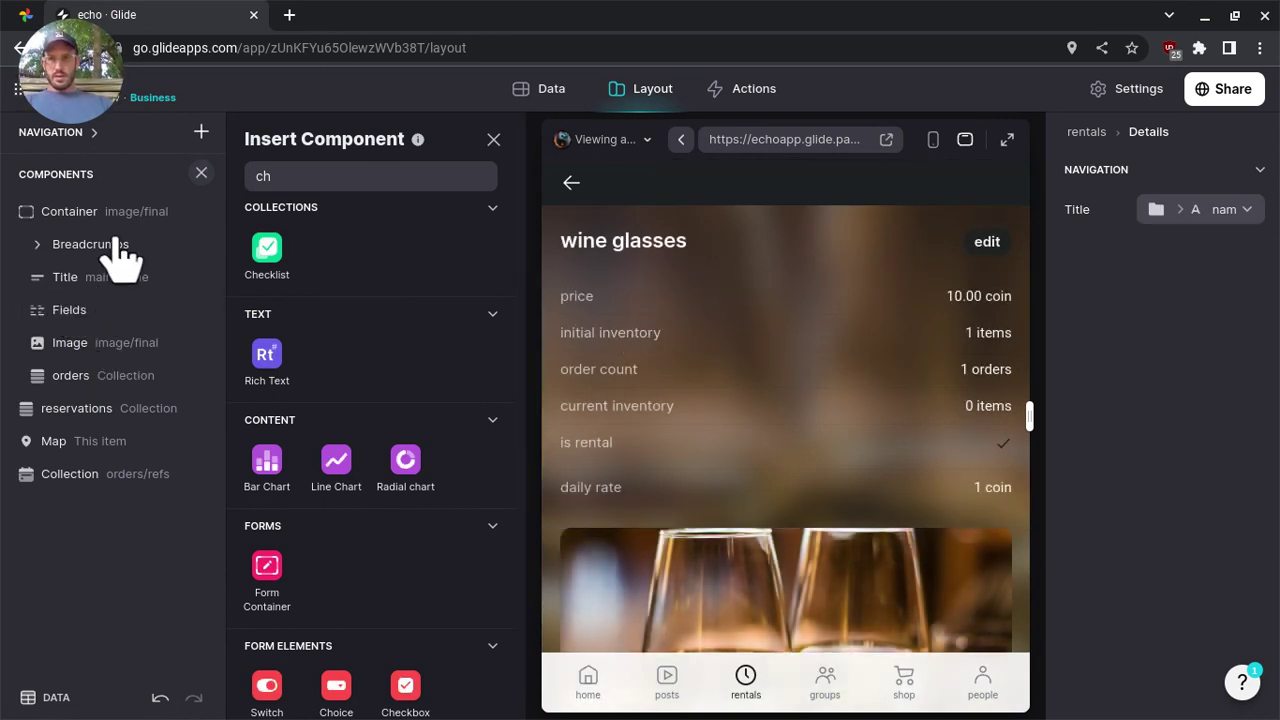
scroll(778, 420, down, 5)
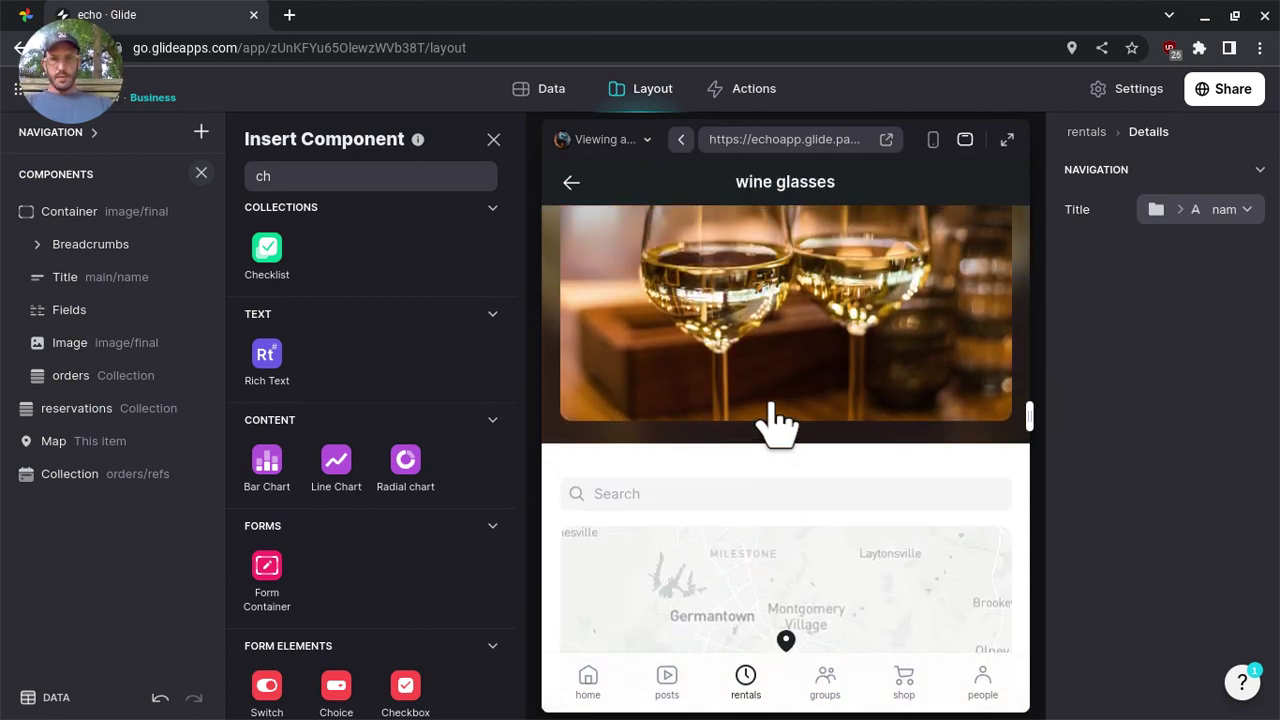
click(57, 449)
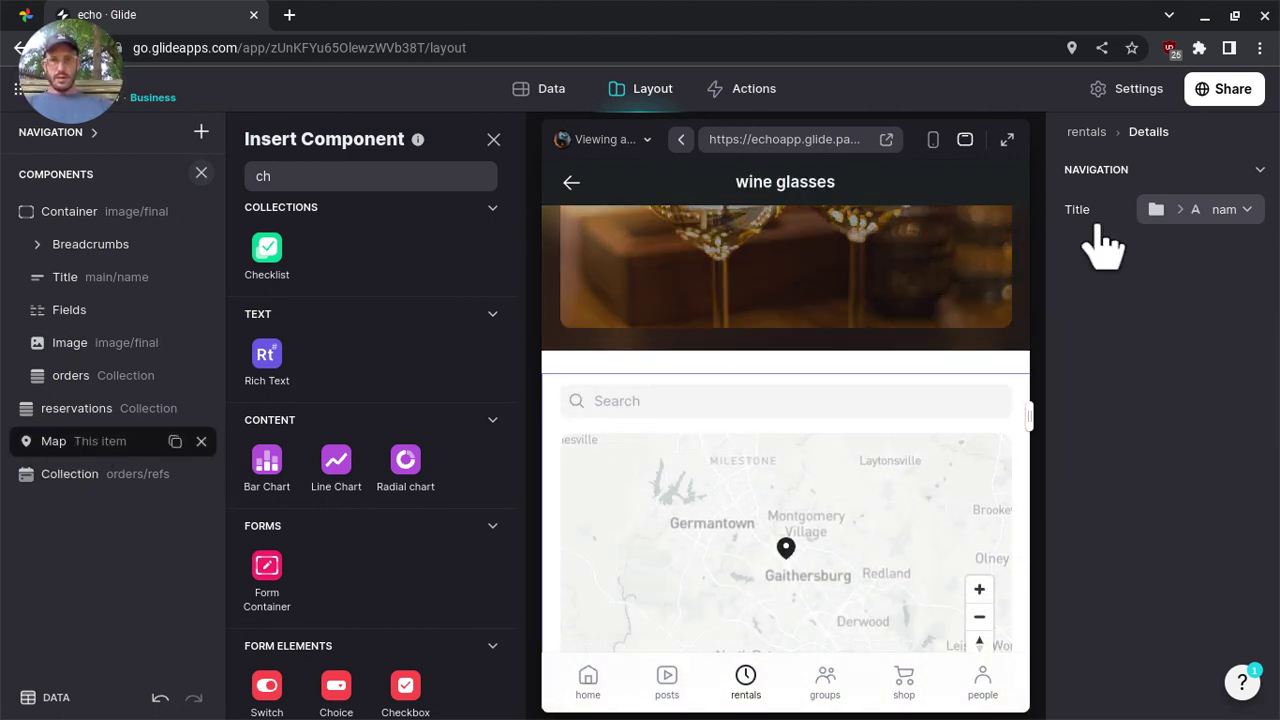
click(1174, 172)
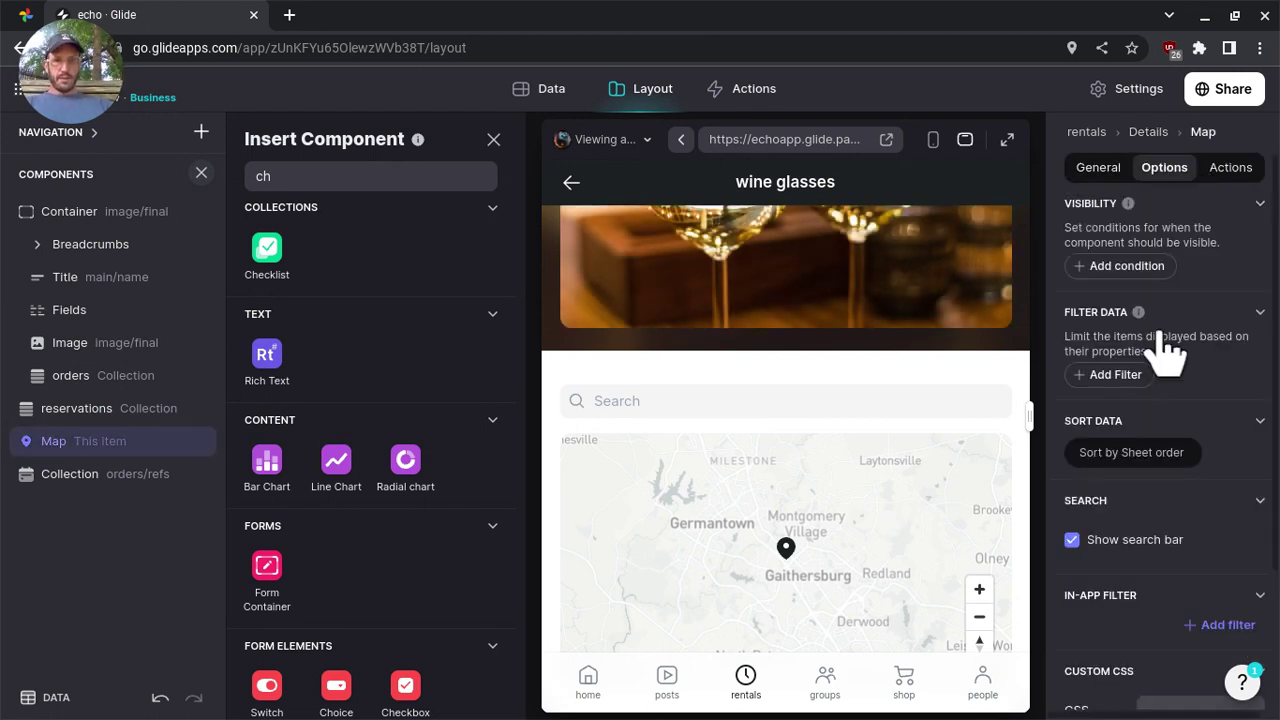
scroll(1163, 349, down, 3)
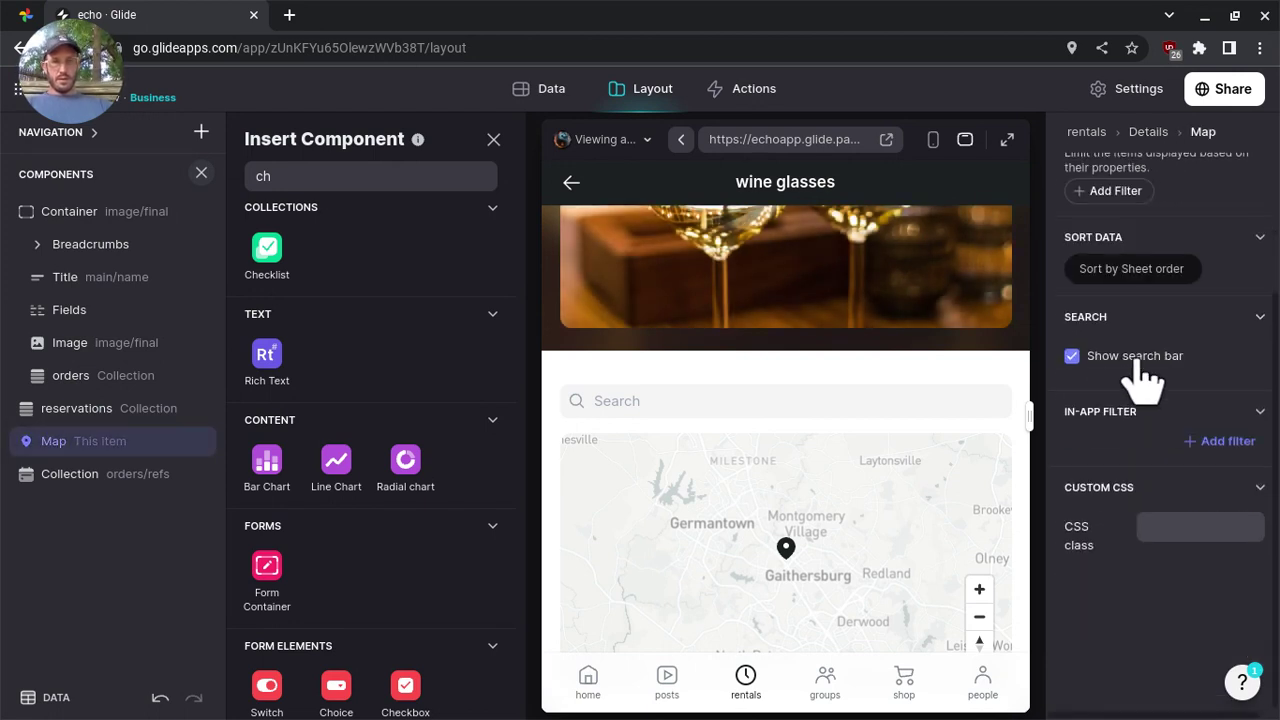
click(1135, 360)
scroll(1140, 365, up, 3)
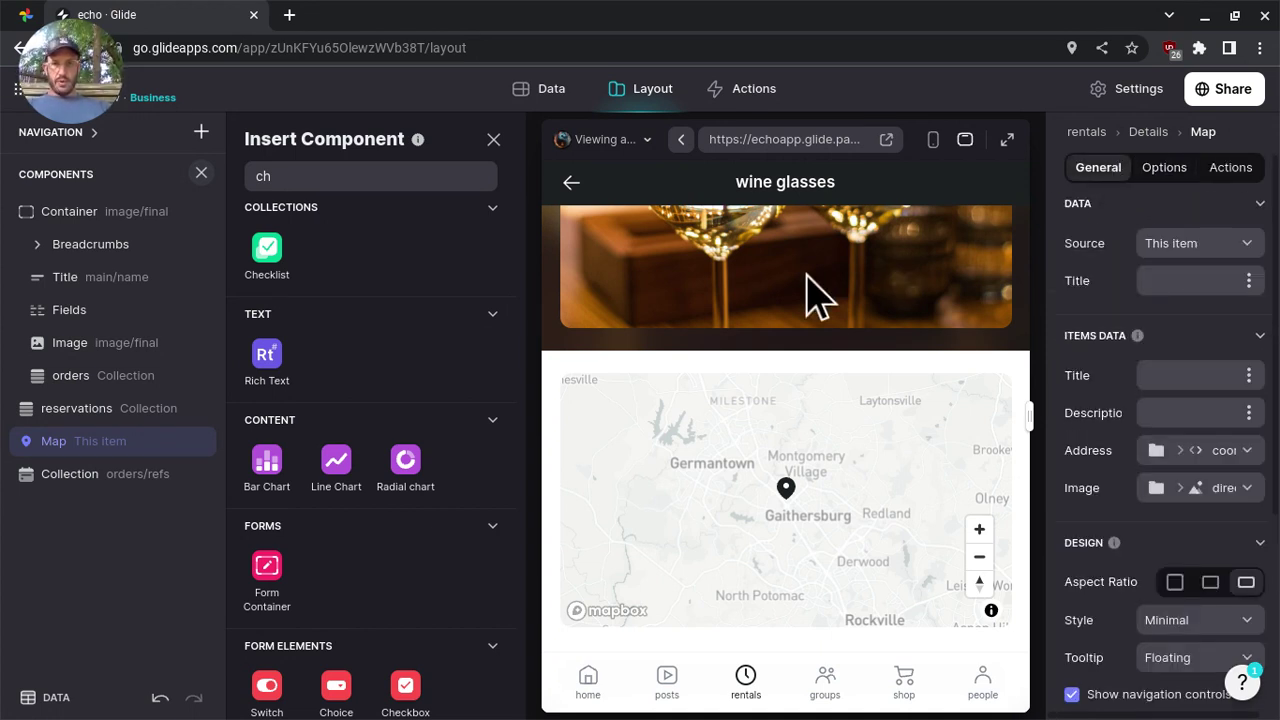
Examine the whole wine glasses details screen, from the item fields to the calendar, as its author sees it
scroll(818, 295, up, 5)
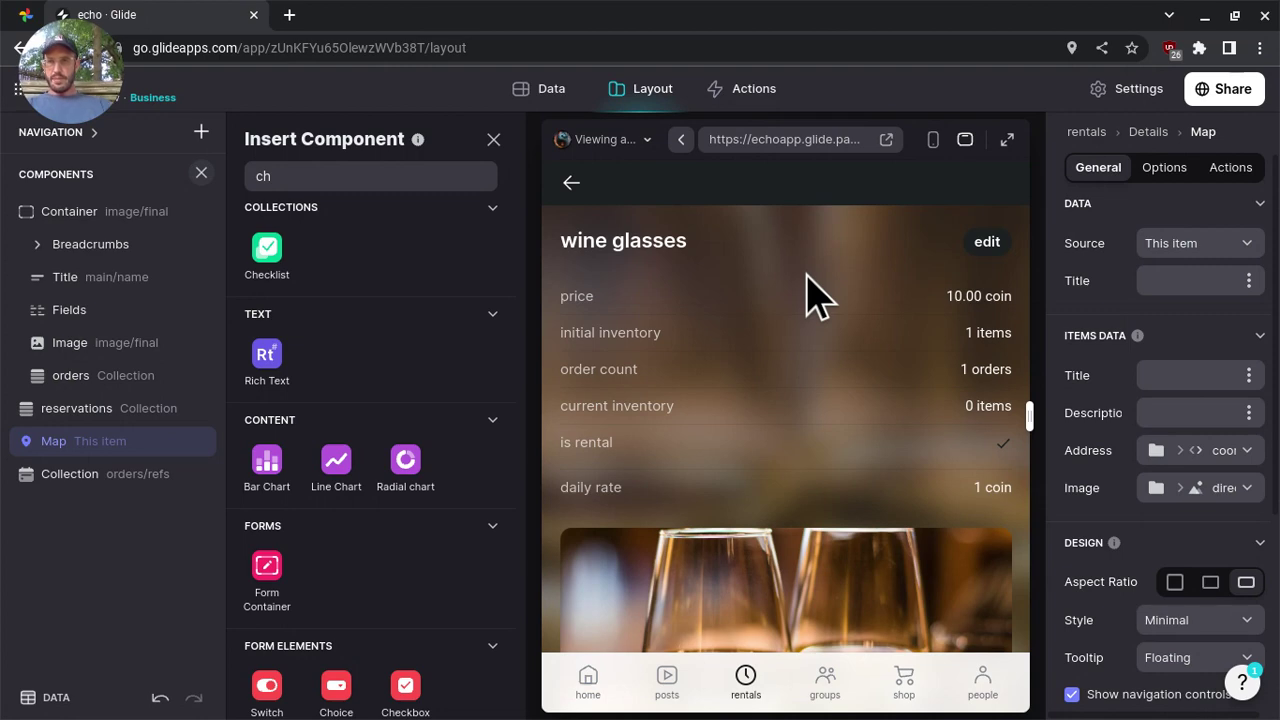
scroll(815, 295, down, 10)
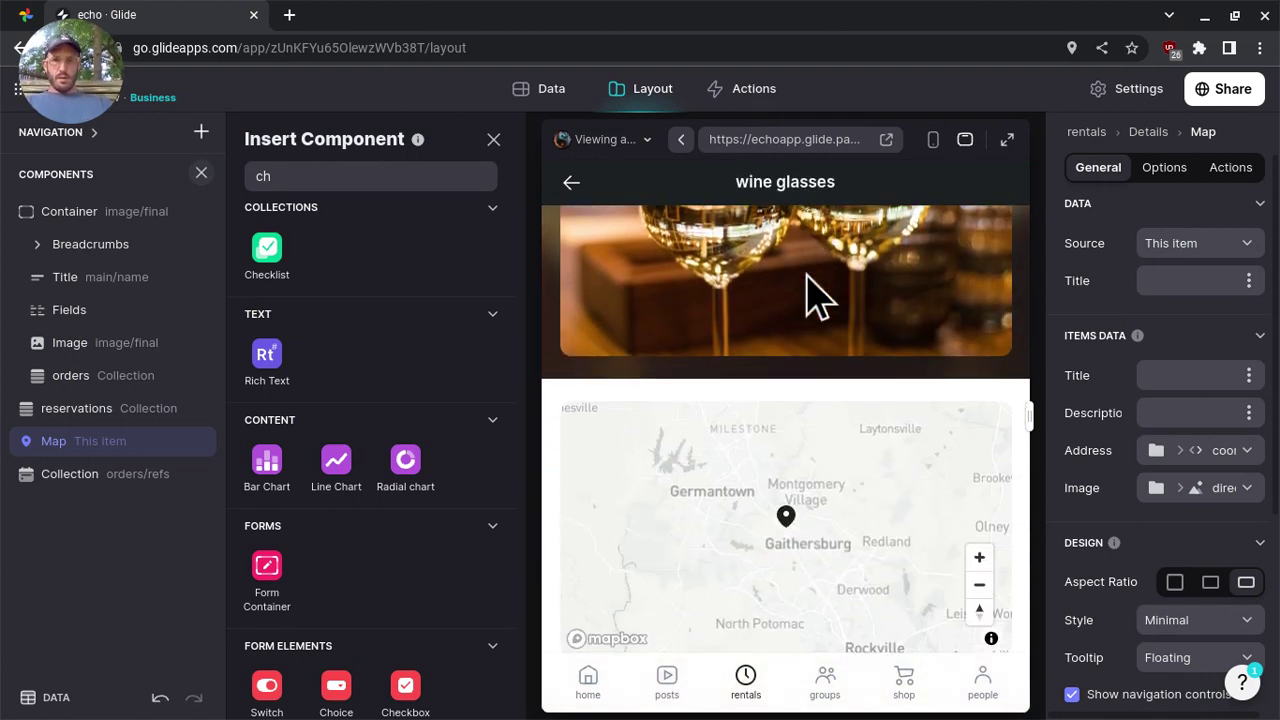
scroll(815, 295, down, 6)
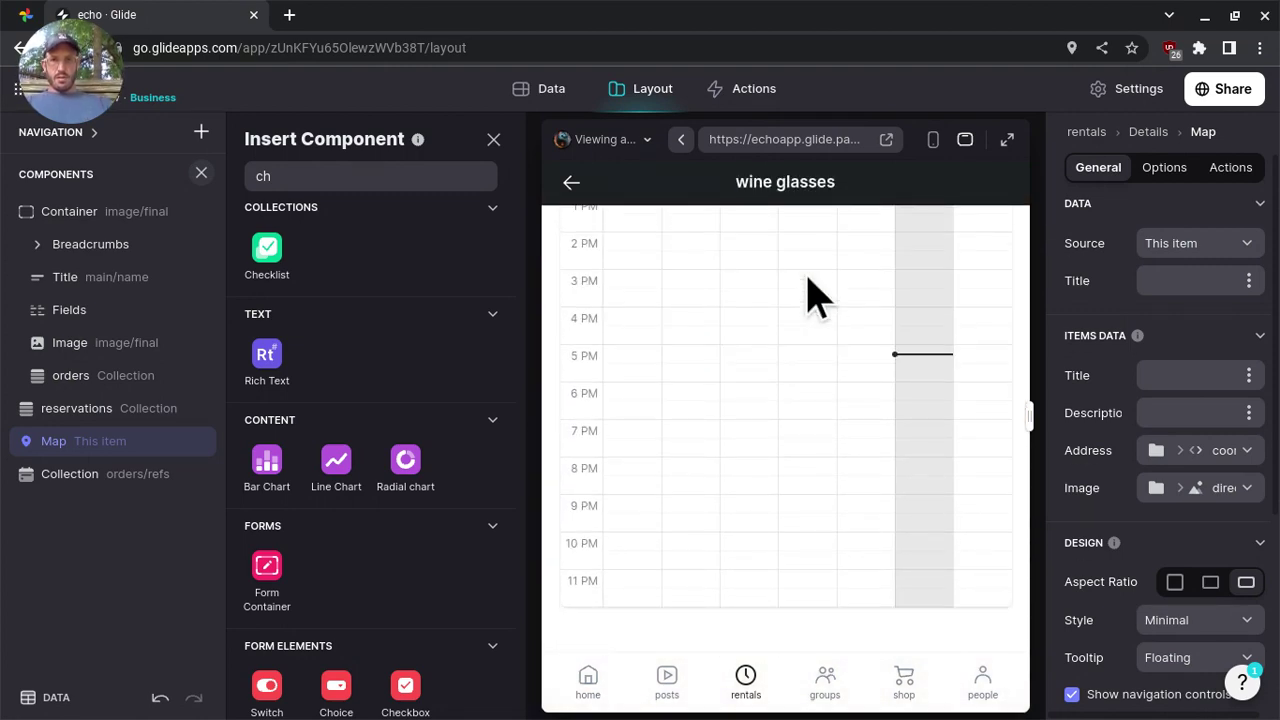
scroll(815, 295, up, 15)
scroll(815, 295, down, 4)
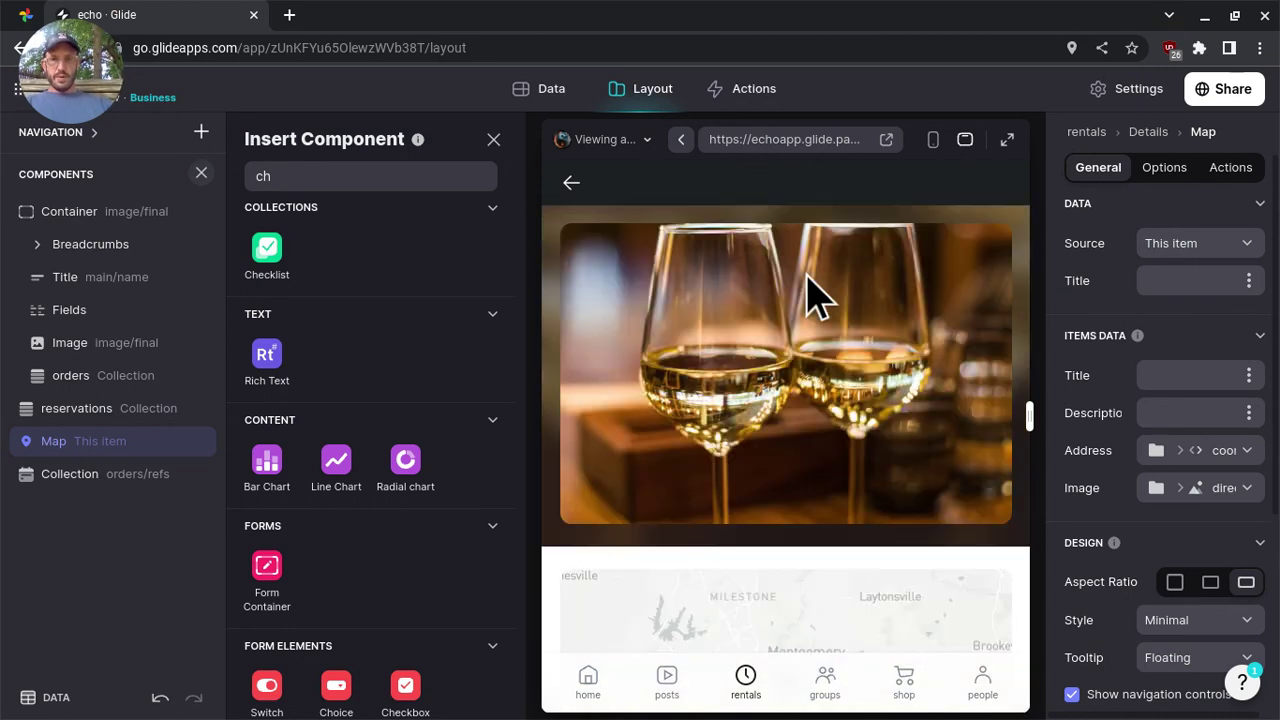
scroll(815, 295, up, 4)
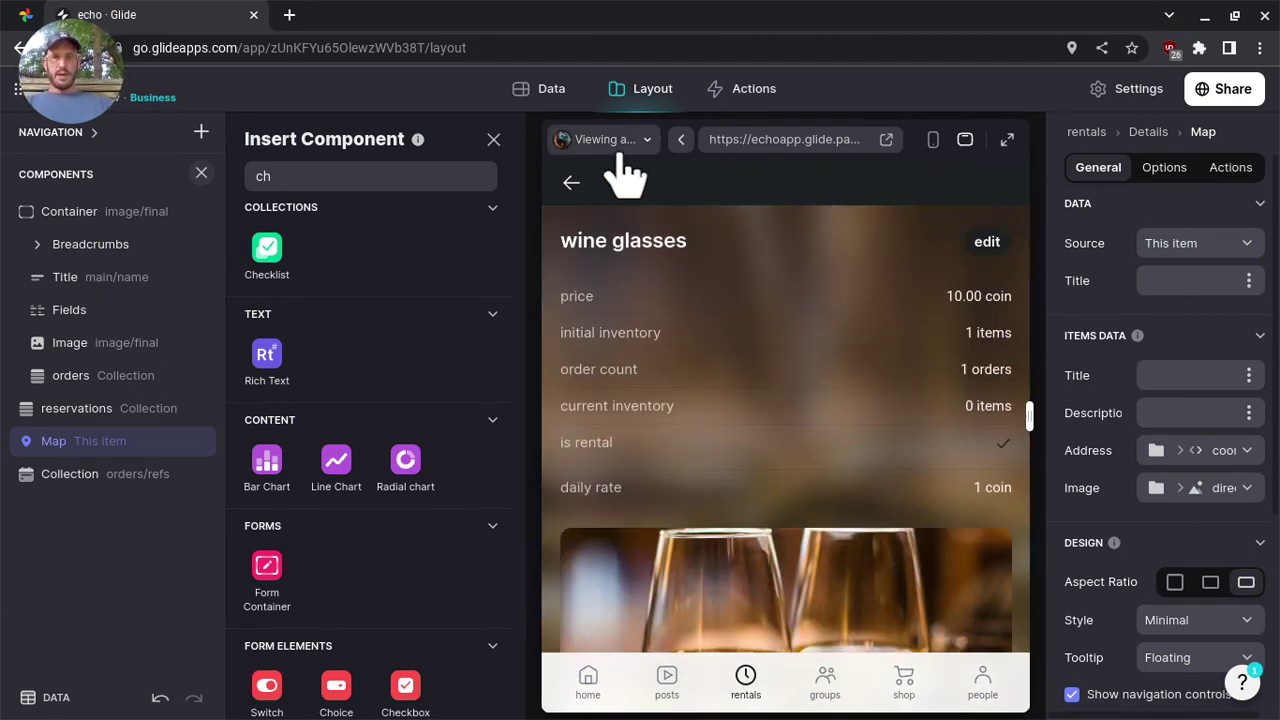
scroll(646, 309, down, 4)
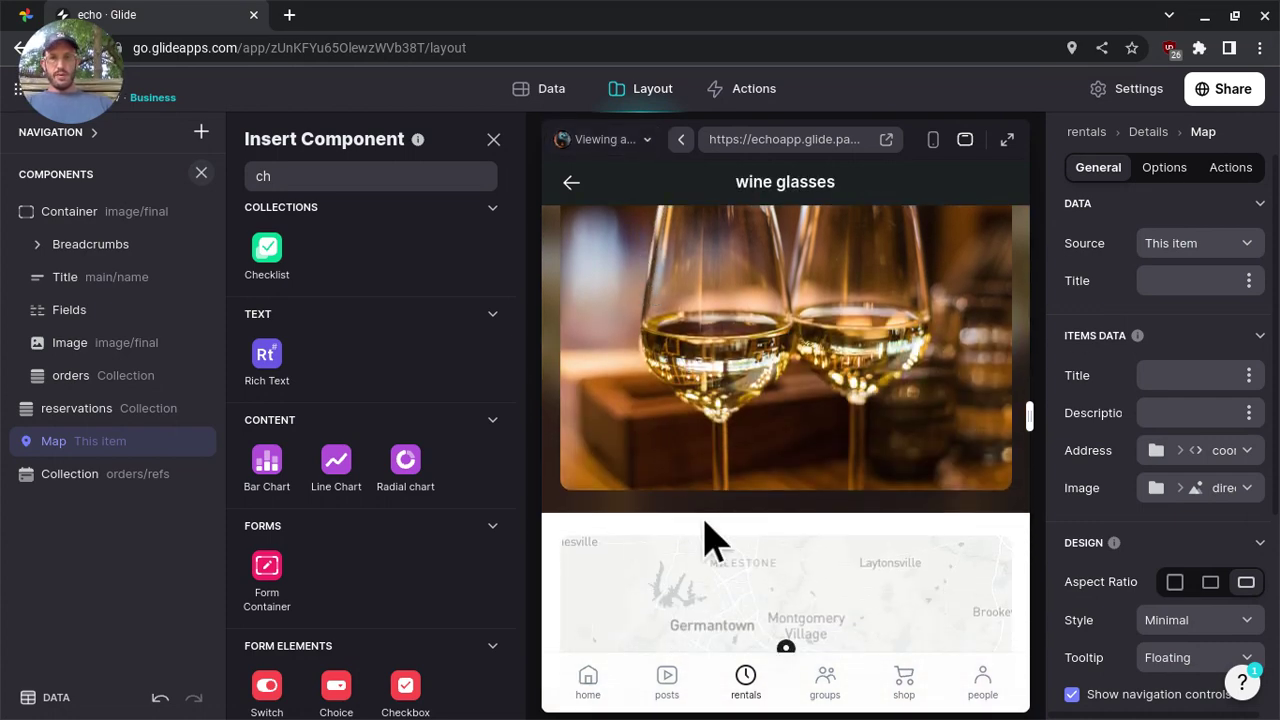
scroll(800, 475, up, 4)
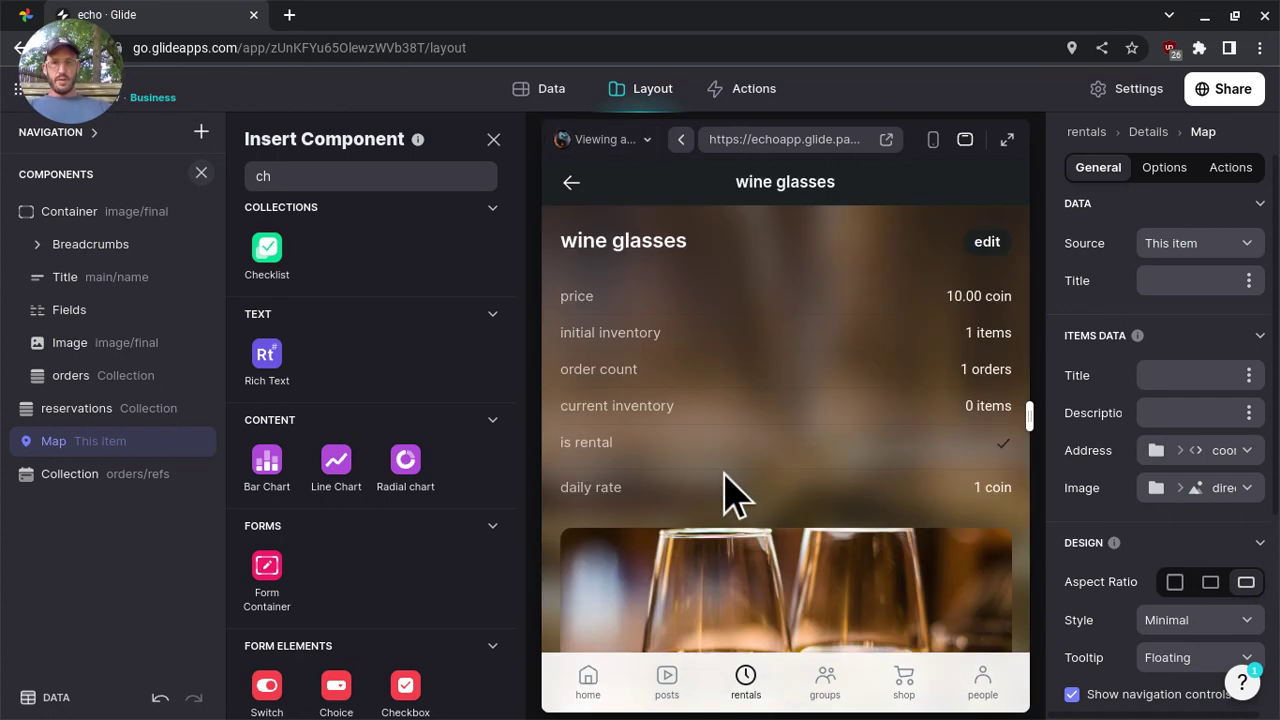
Switch the app preview to a non-admin user who is not the author of the wine glasses
click(625, 145)
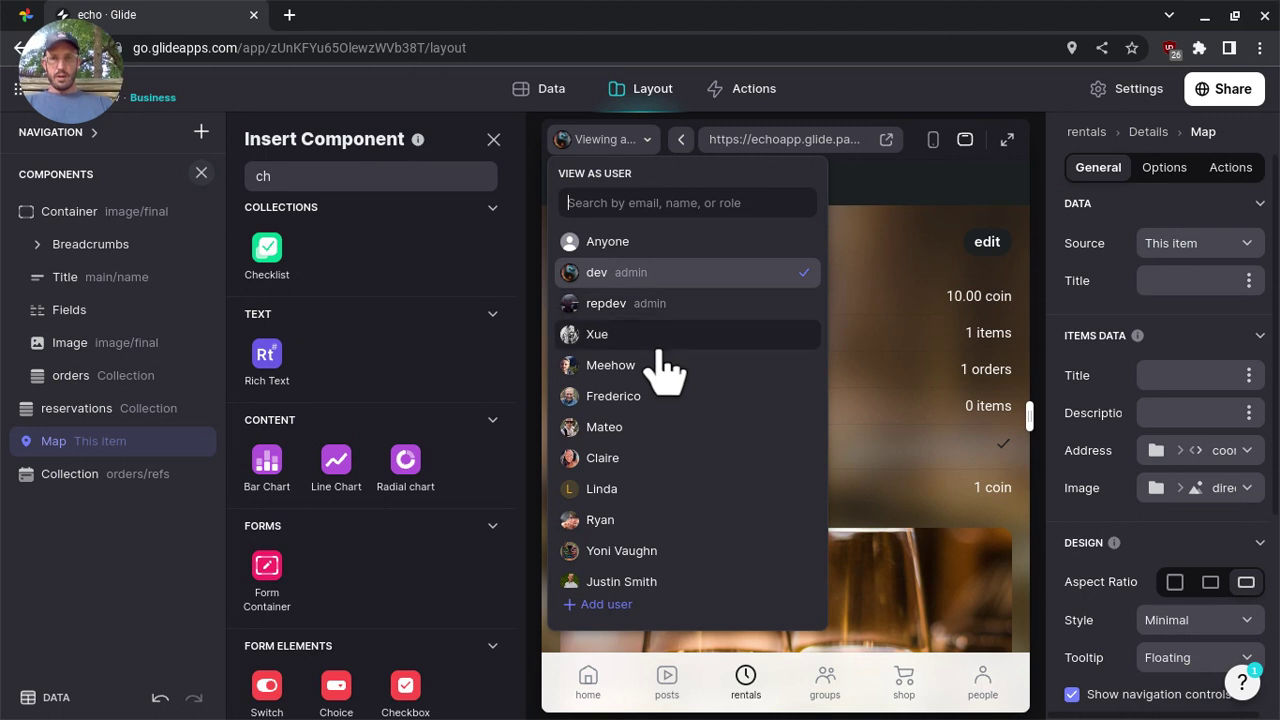
click(695, 420)
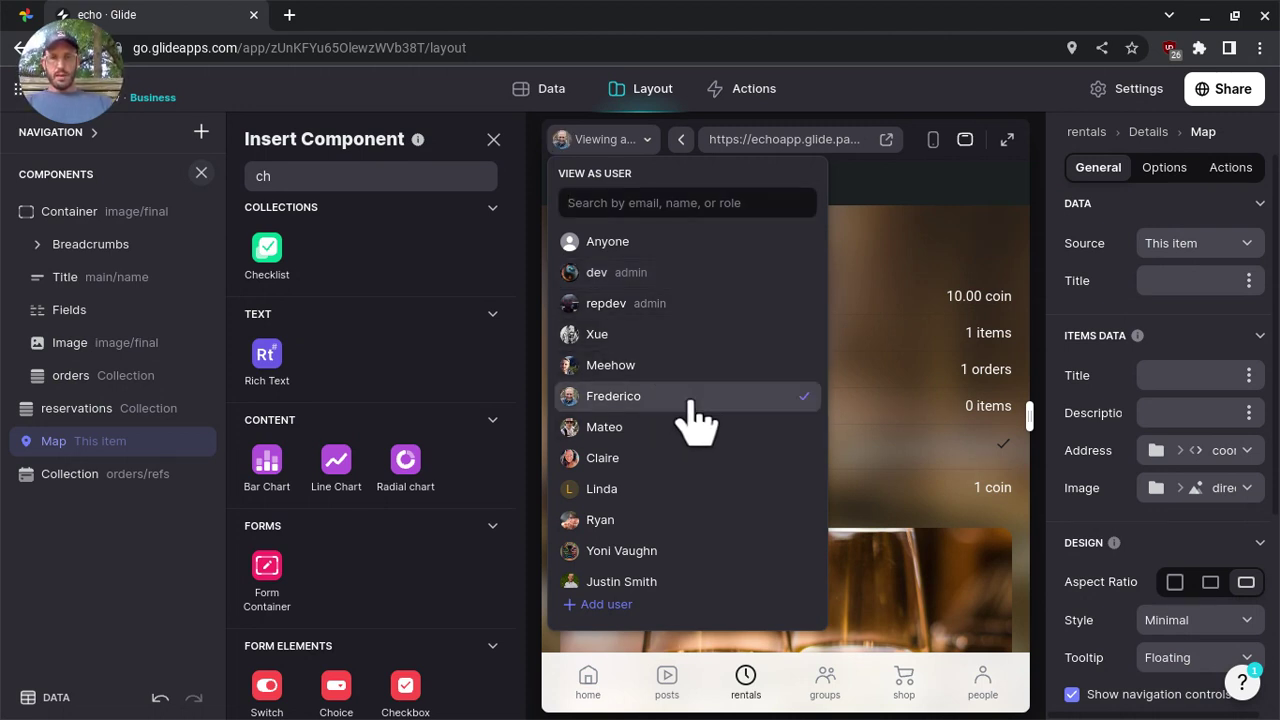
click(870, 400)
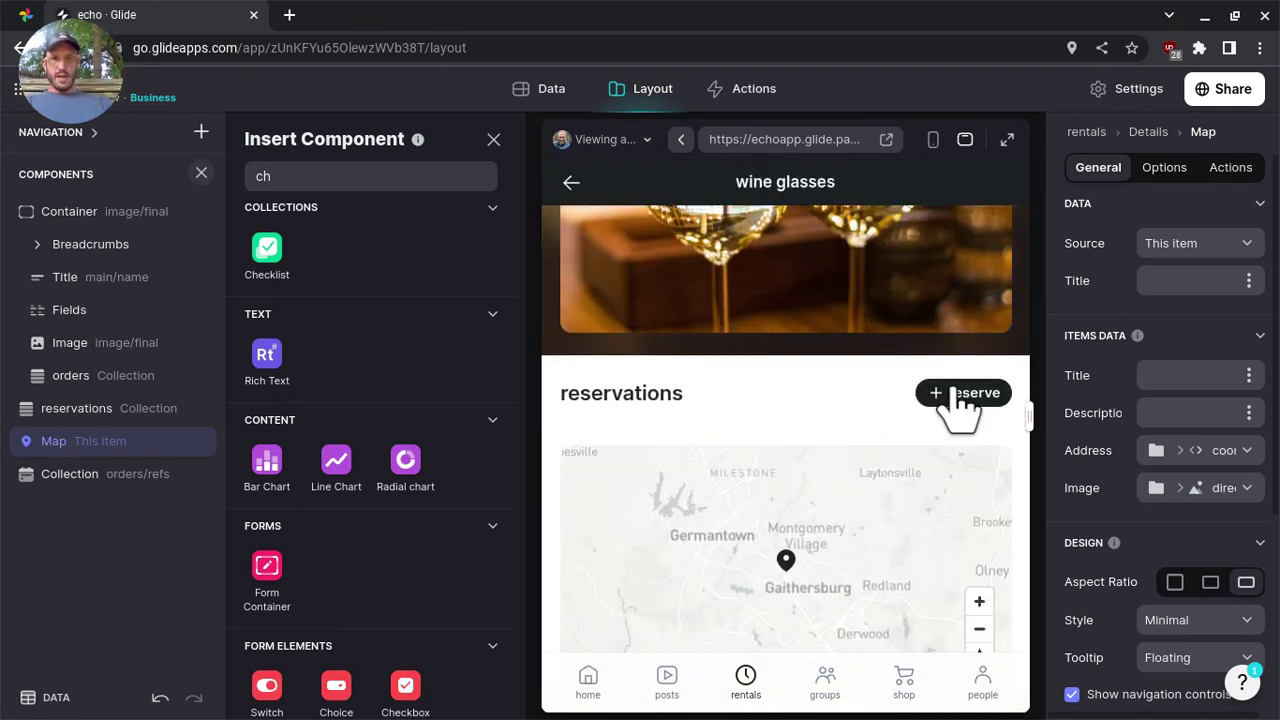
Reserve the wine glasses for June 20, 2023 at 6:29 PM with the note "thanks" and submit the form
click(955, 395)
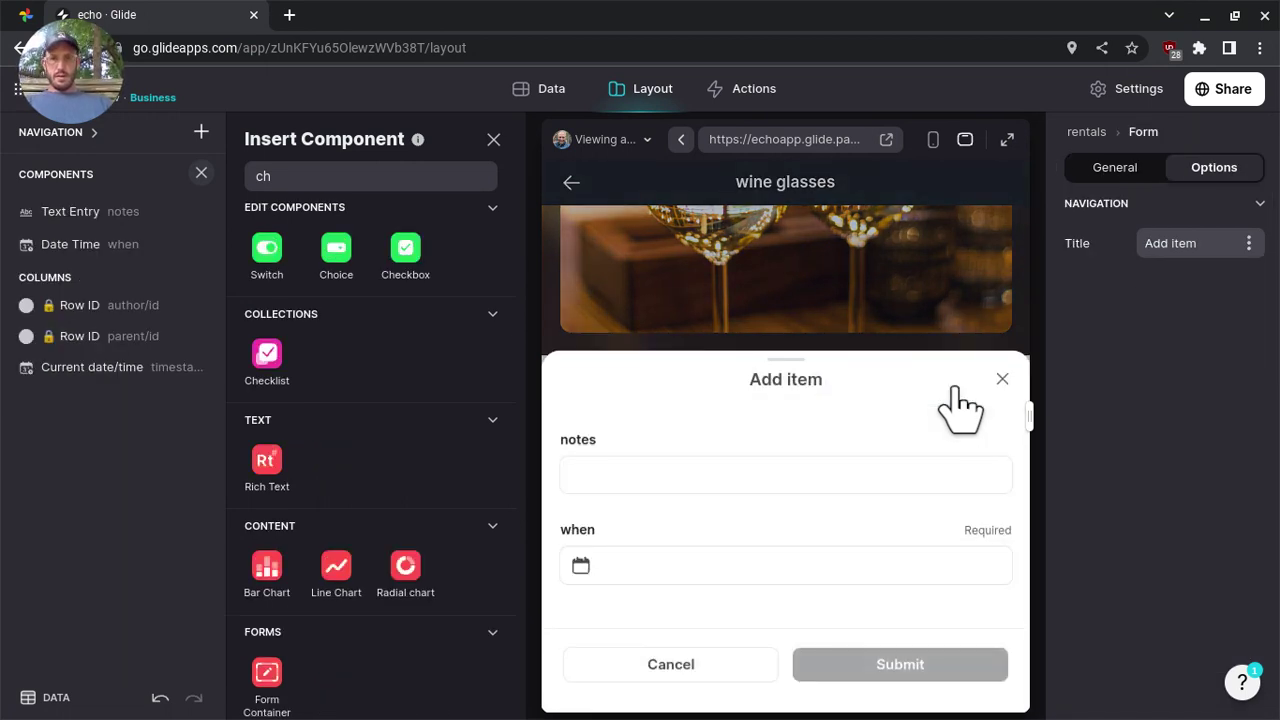
click(779, 566)
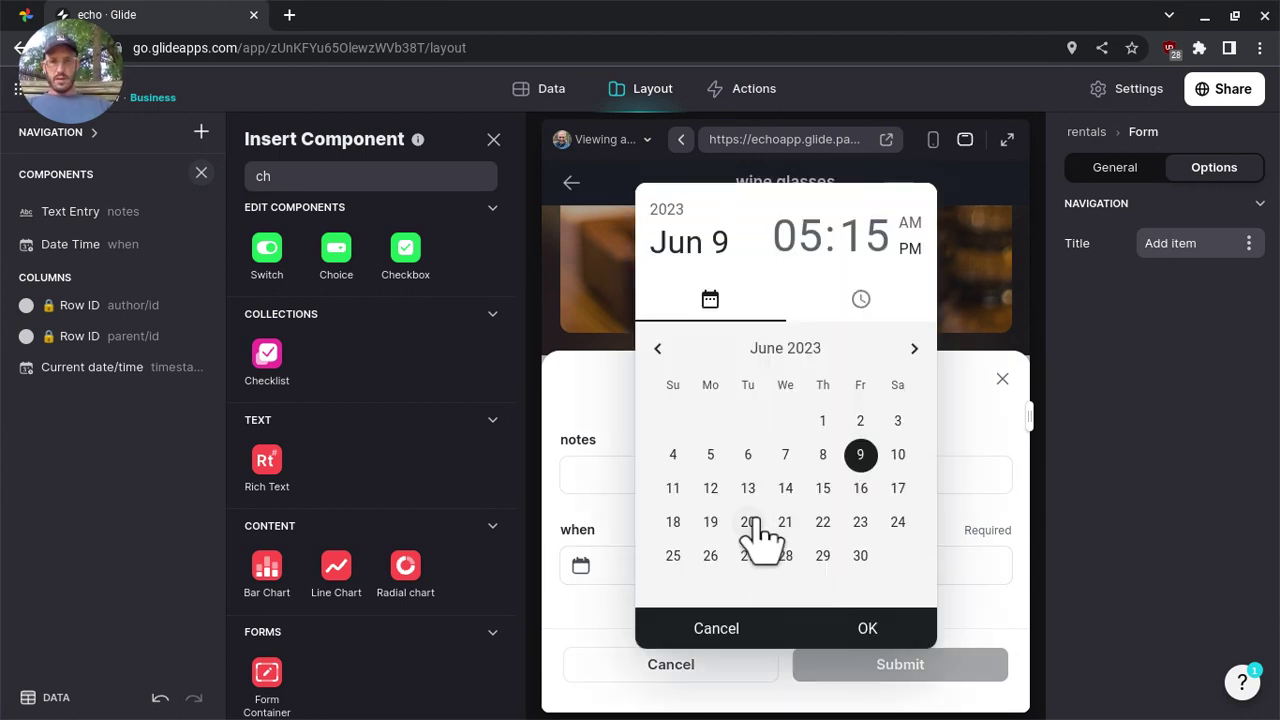
click(750, 520)
click(786, 580)
click(791, 570)
click(846, 632)
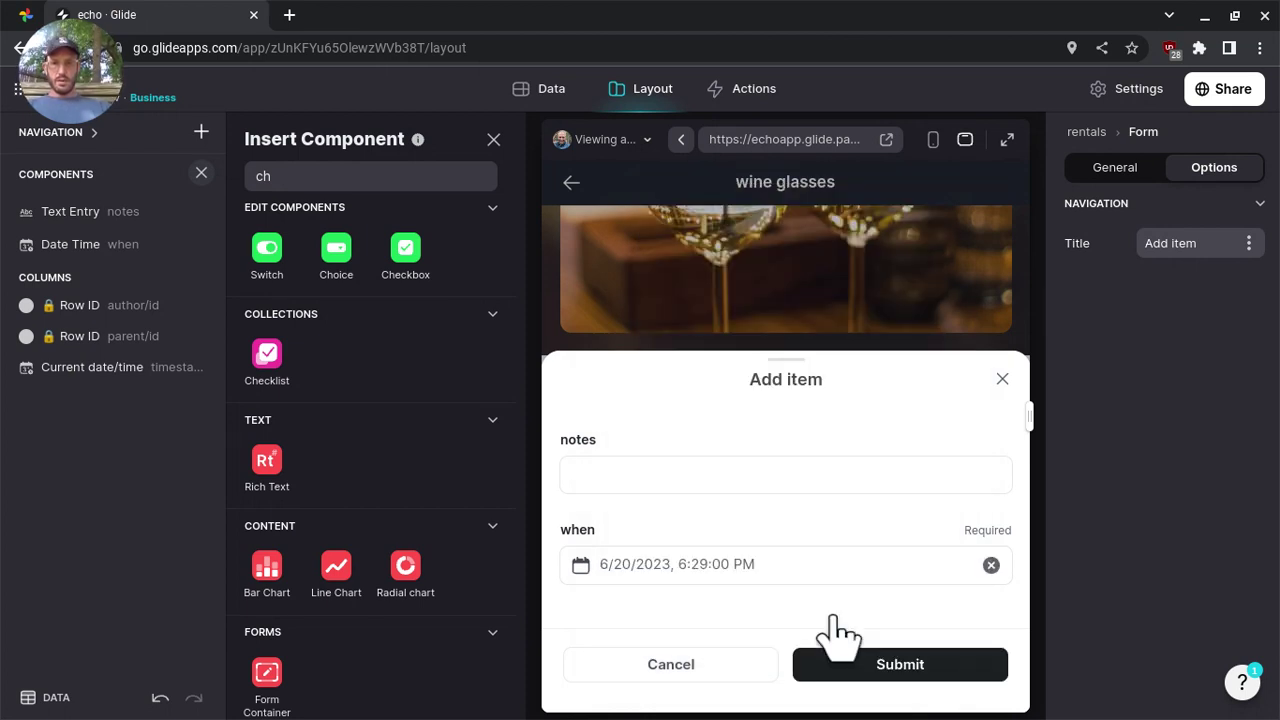
click(858, 474)
text(thanks)
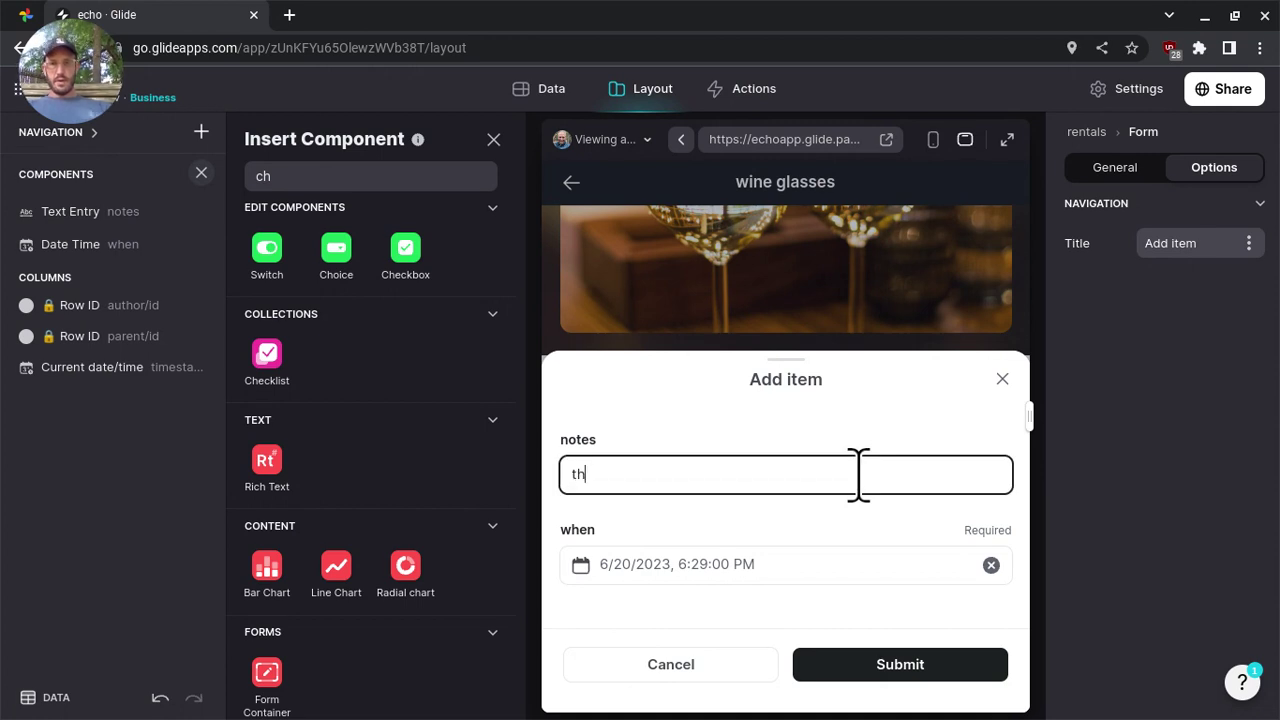
click(938, 680)
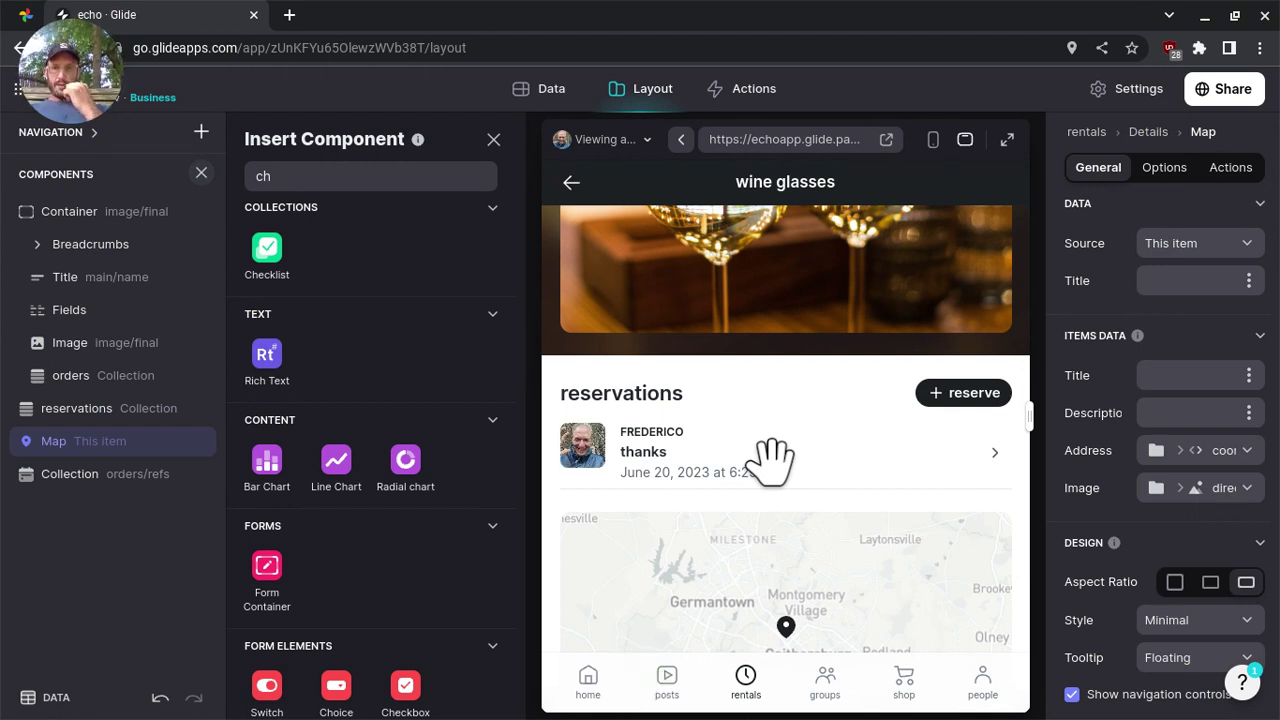
In the rental orders data table, rename the timestamp column to "timestamp/initial"
click(535, 92)
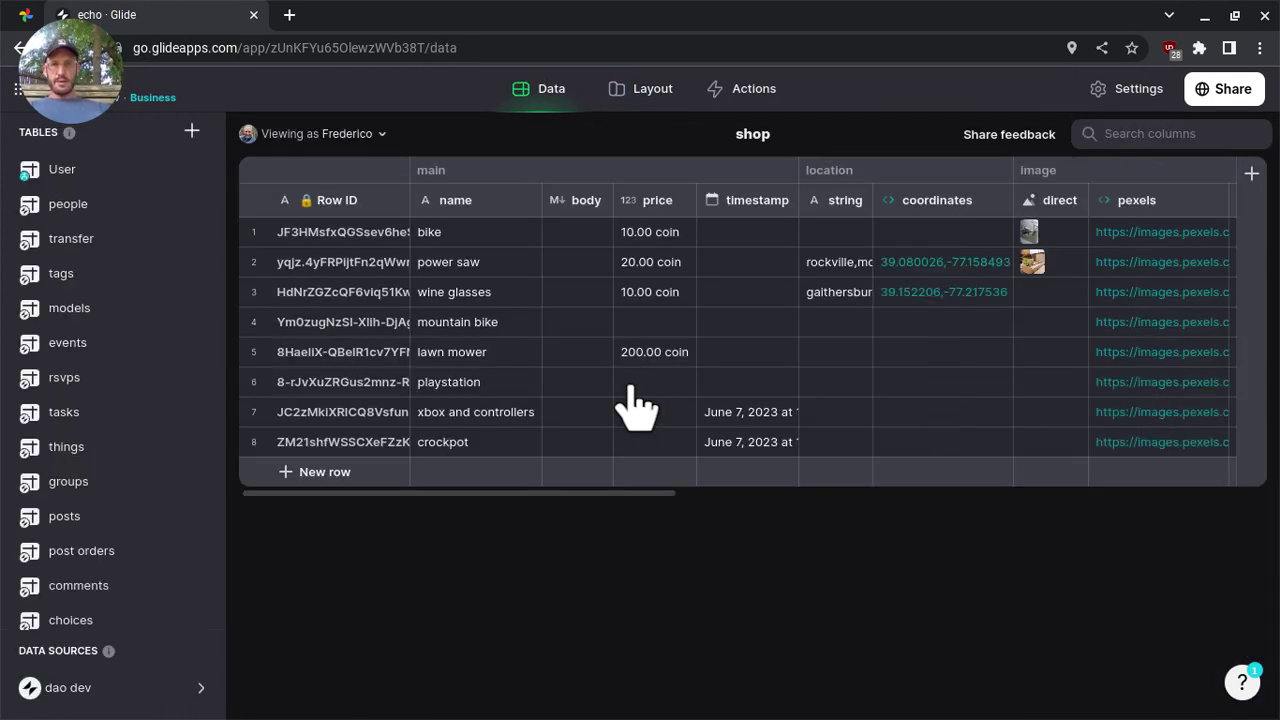
scroll(105, 570, down, 1)
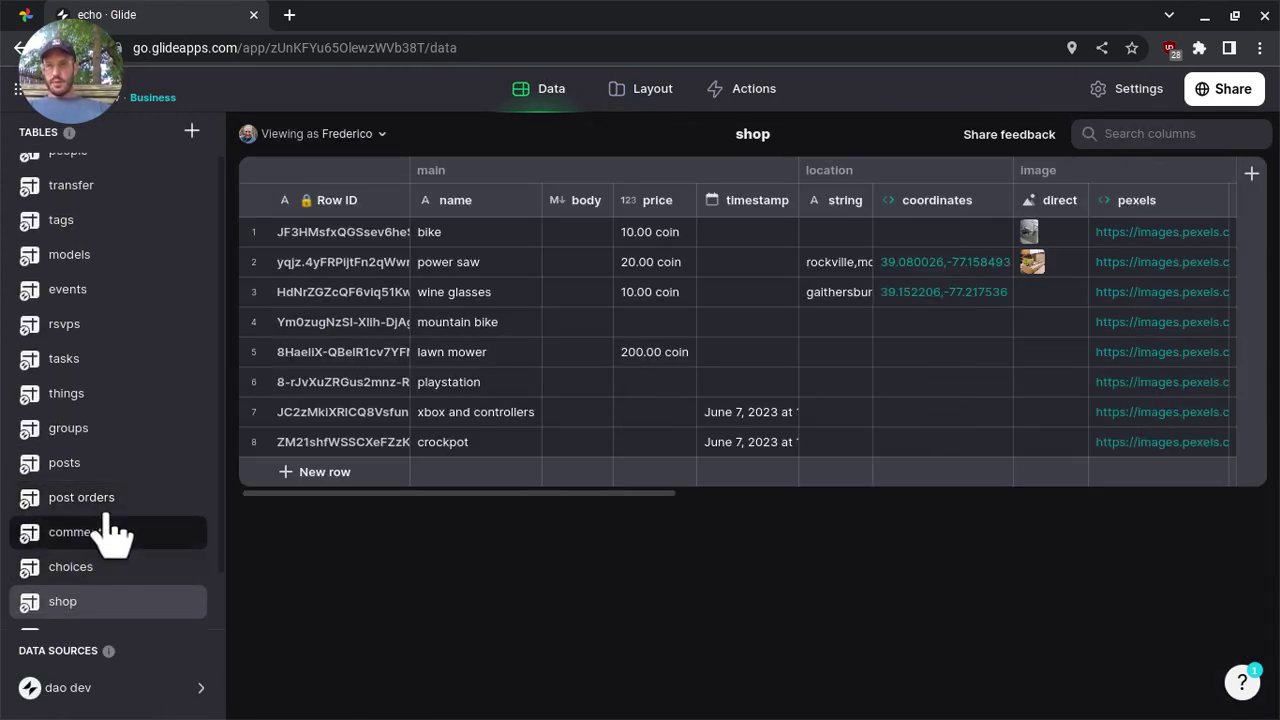
scroll(108, 594, down, 1)
click(100, 567)
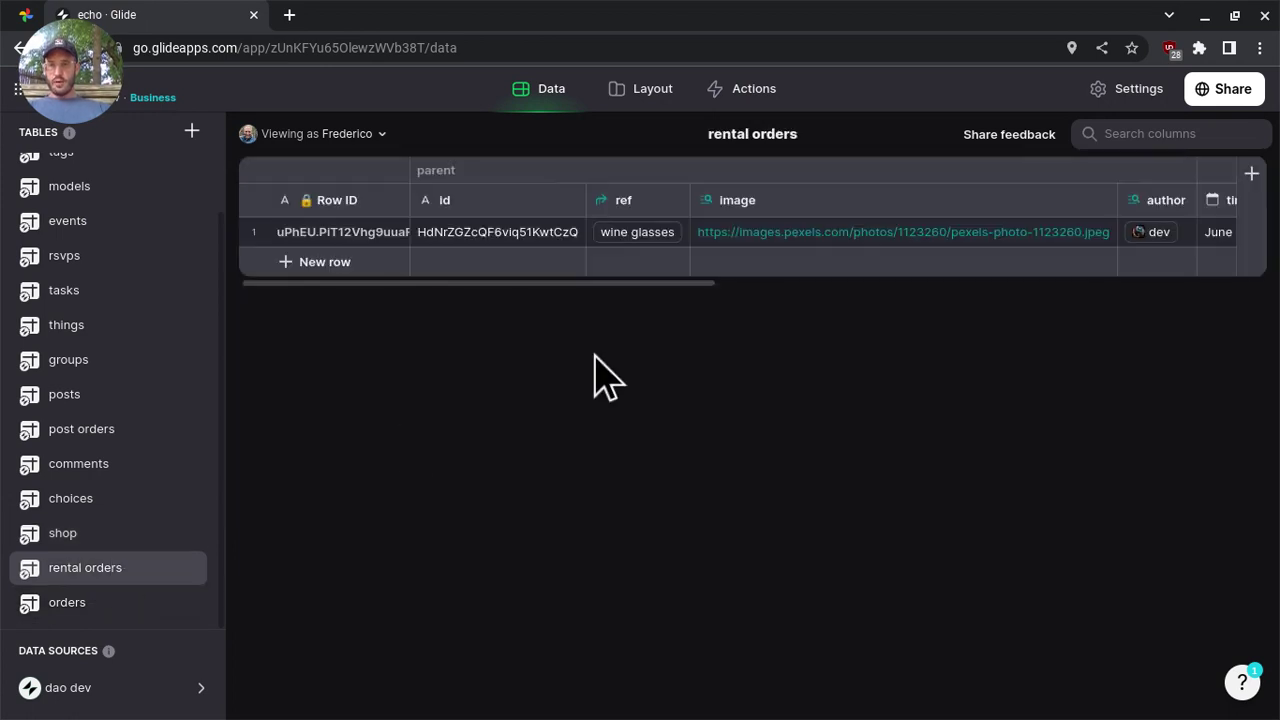
scroll(750, 240, right, 5)
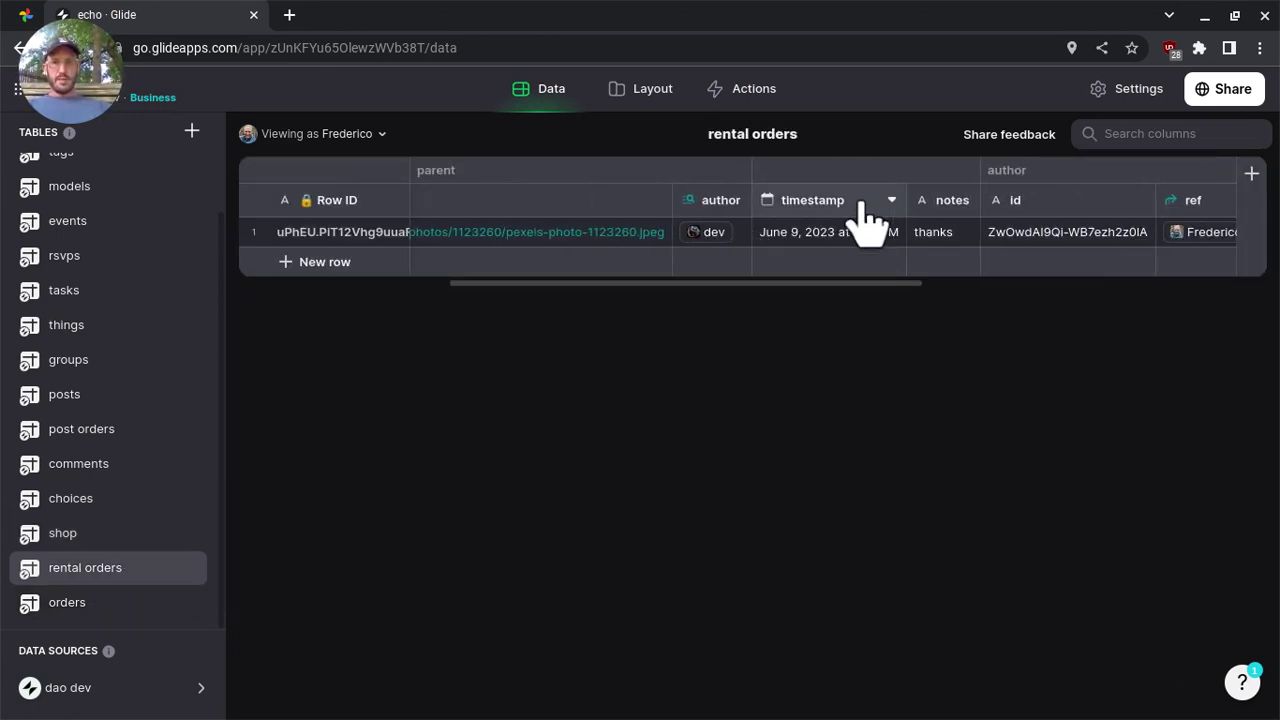
click(861, 200)
click(861, 200)
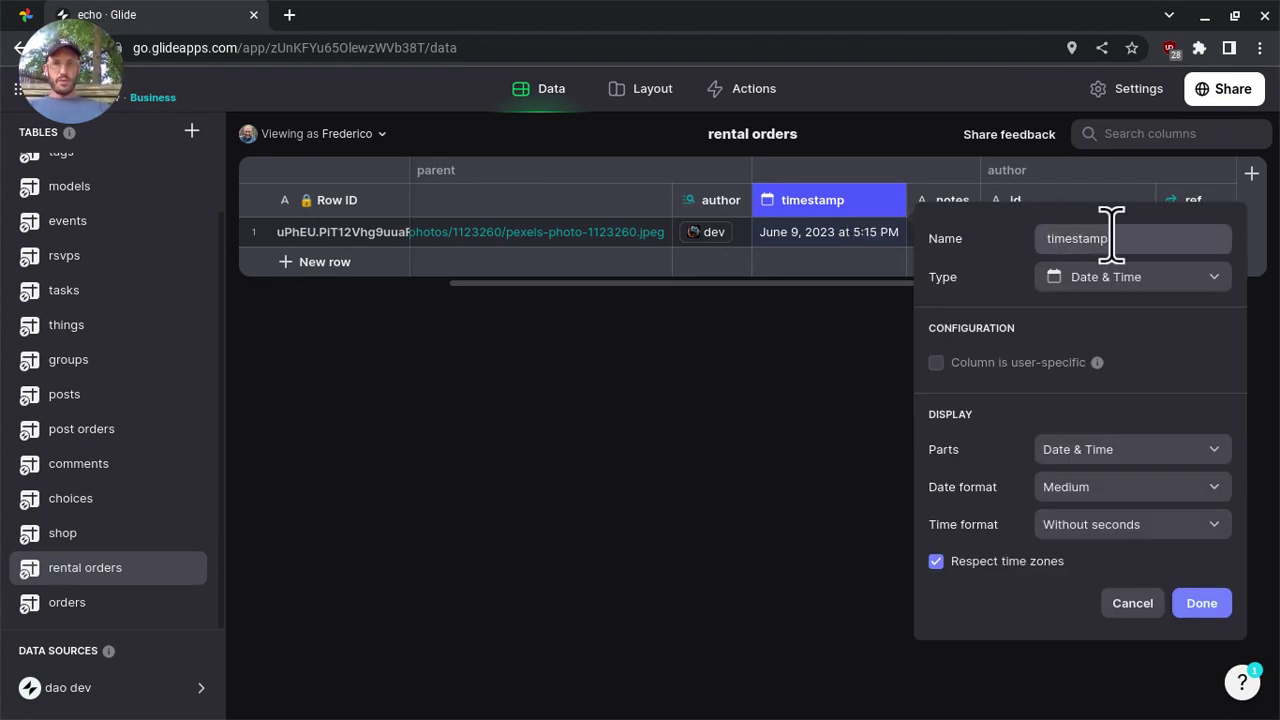
text(/initial)
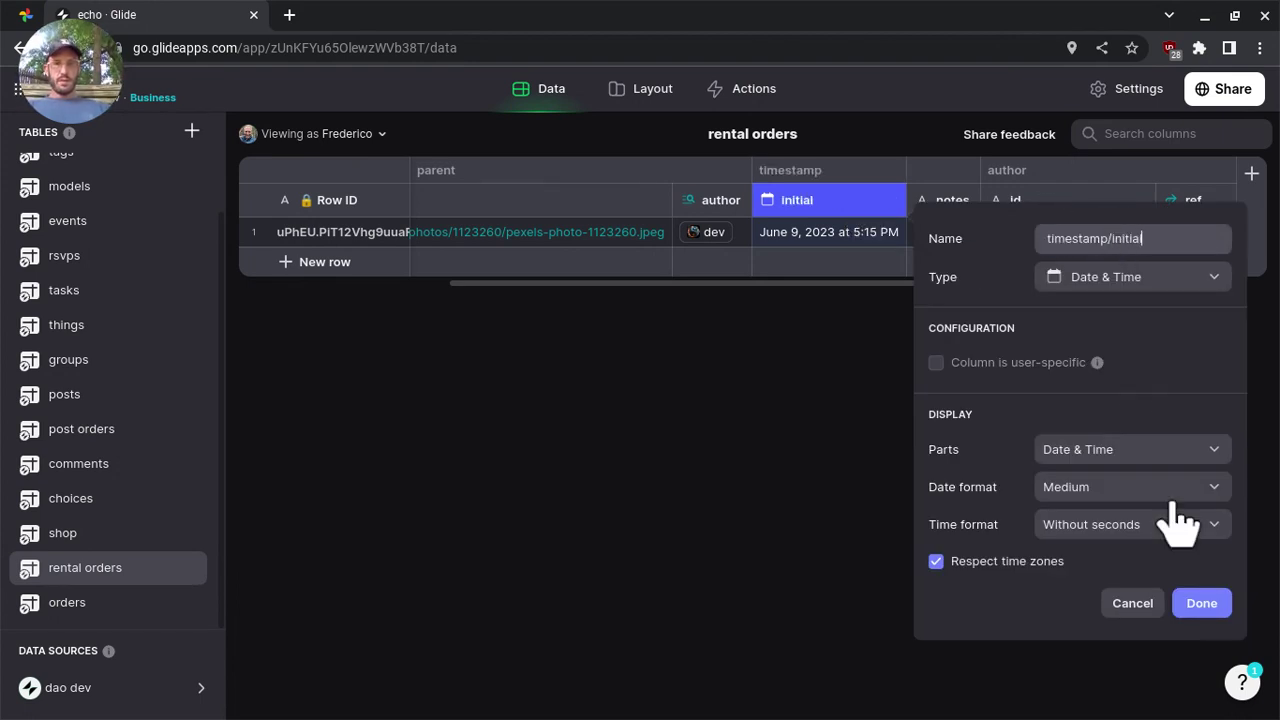
click(1214, 614)
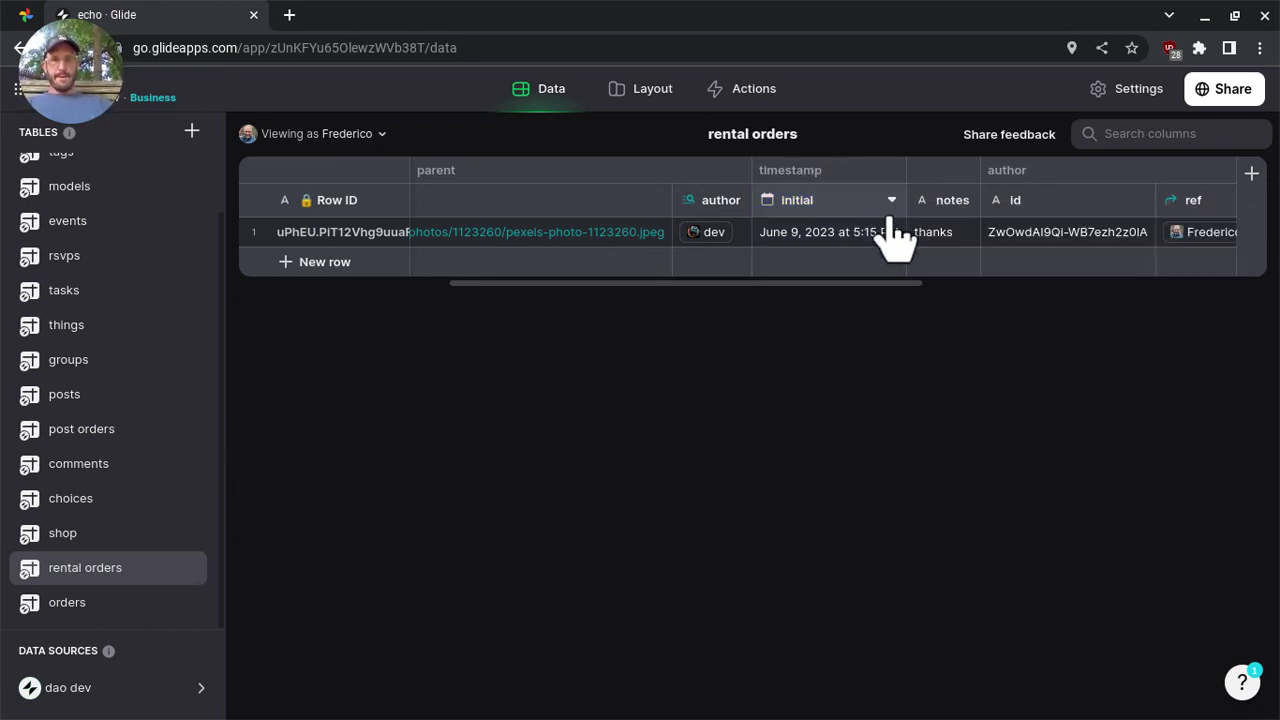
Duplicate the timestamp/initial column in rental orders, name the copy "timestamp/relative" and make it a Relative Time column
click(892, 203)
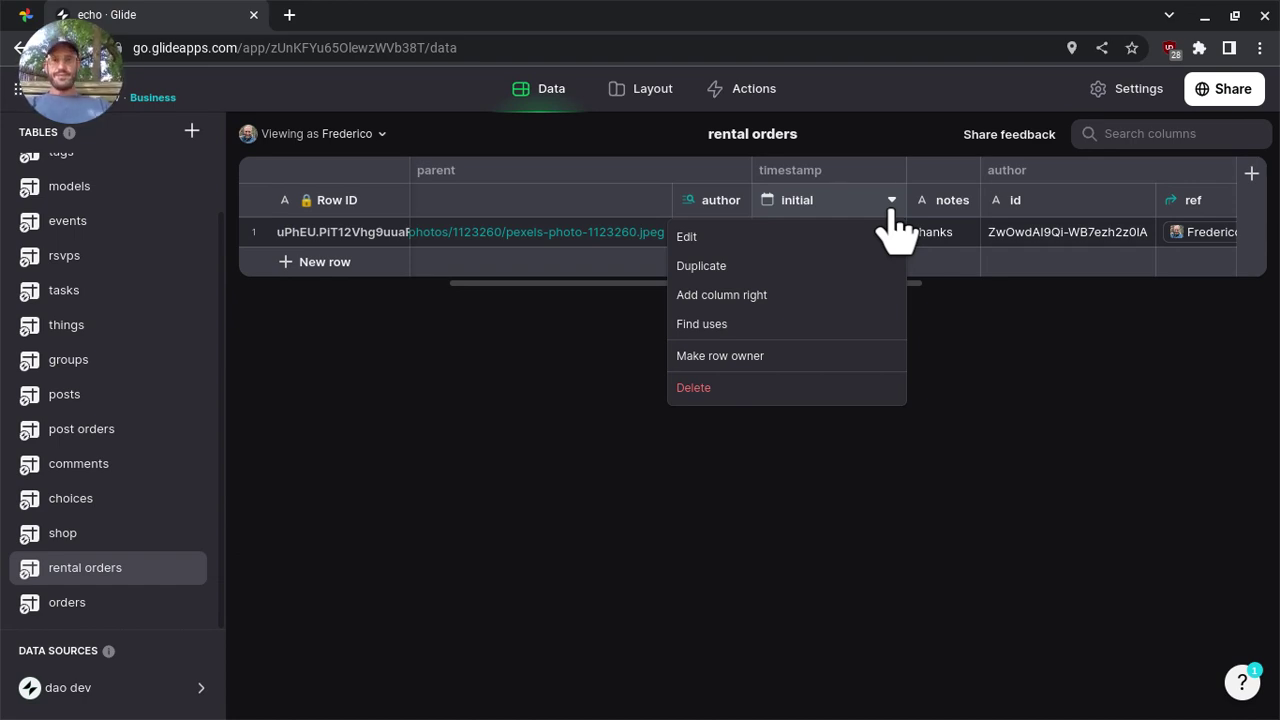
click(829, 266)
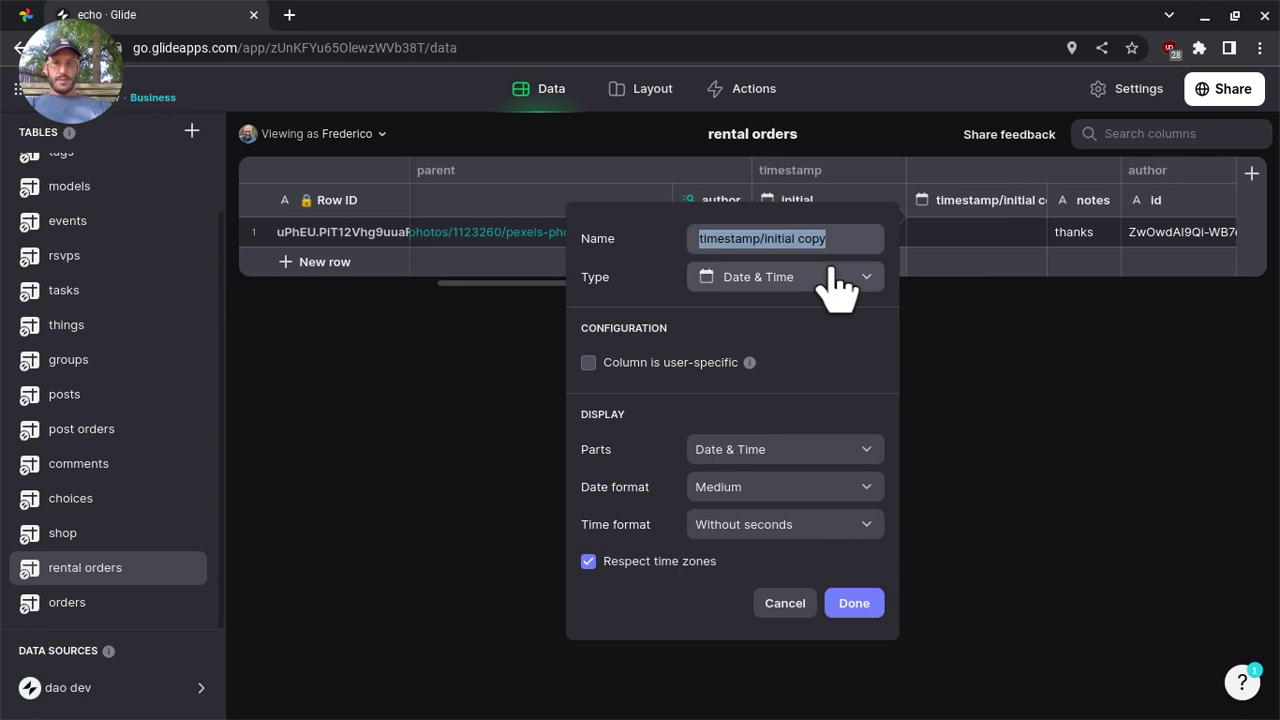
click(786, 240)
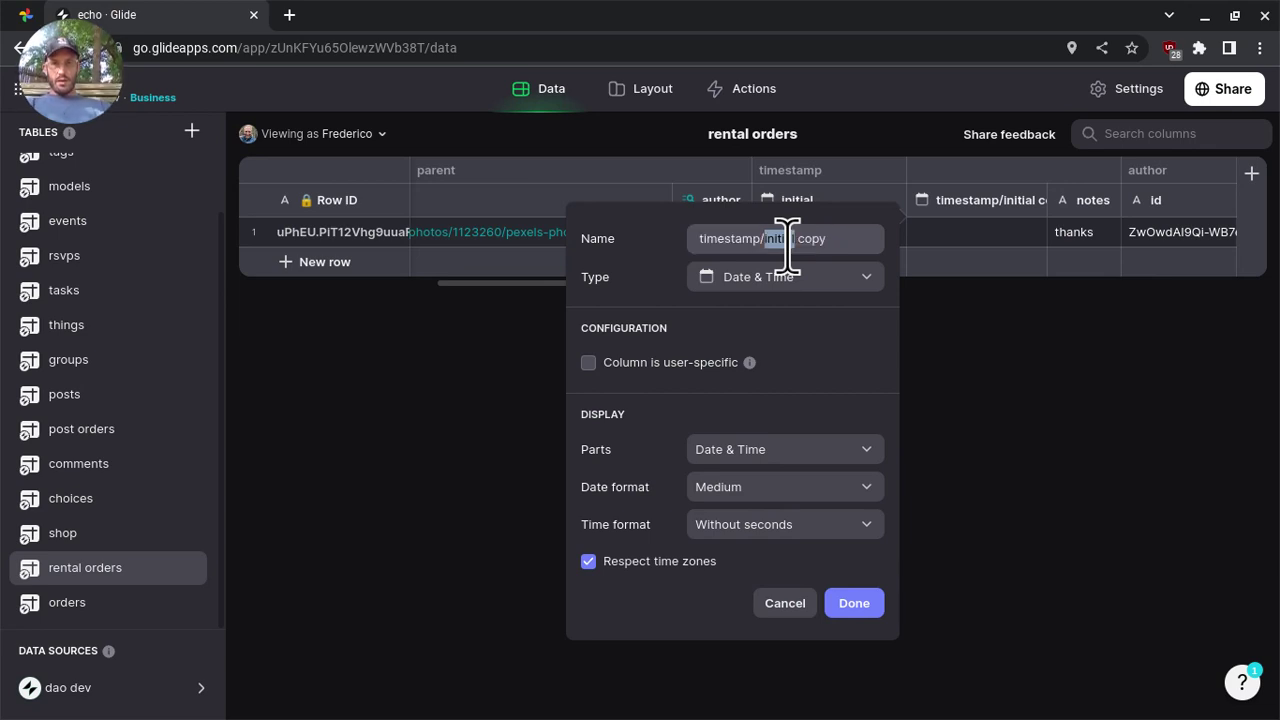
drag(786, 240, 877, 250)
text(relative)
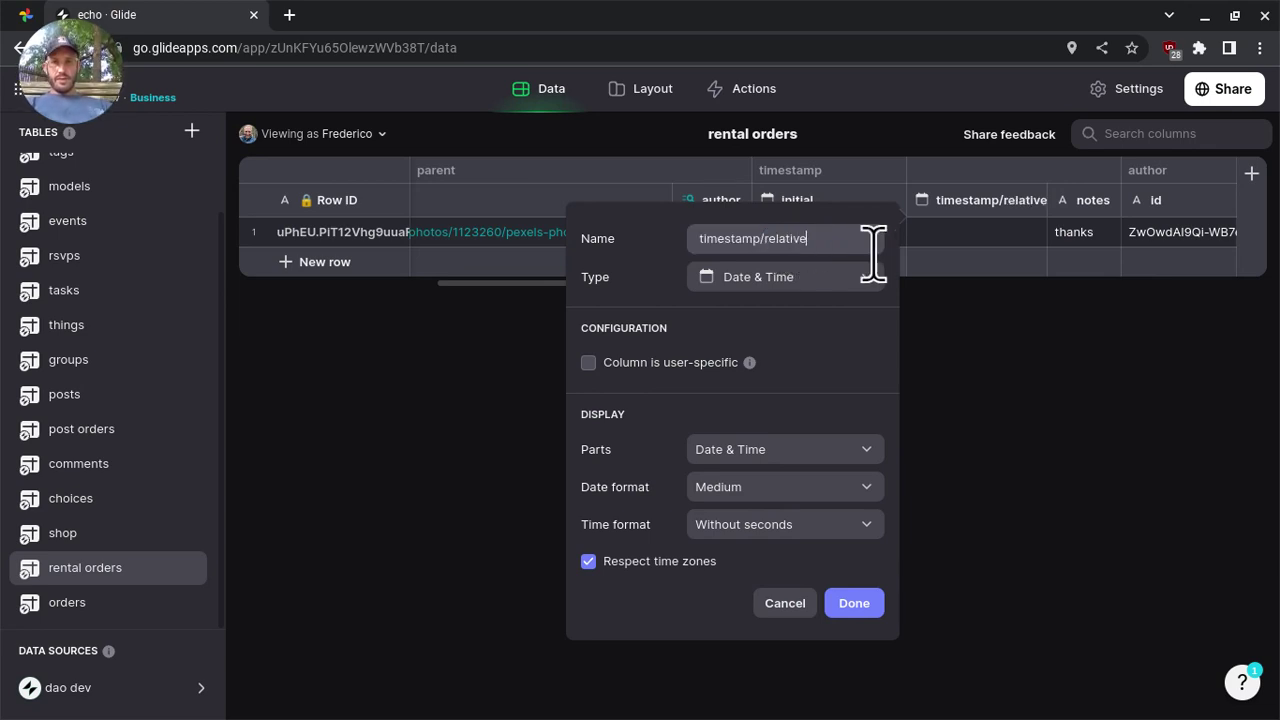
click(770, 282)
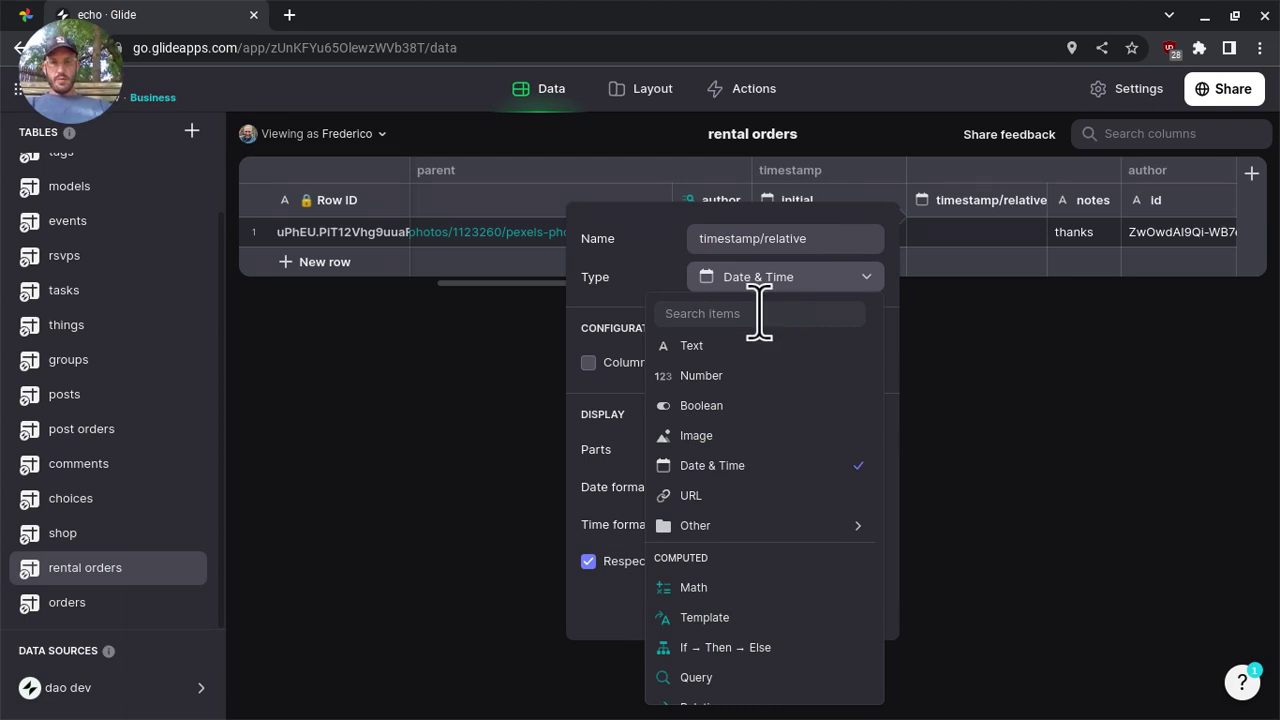
text(rel)
click(745, 380)
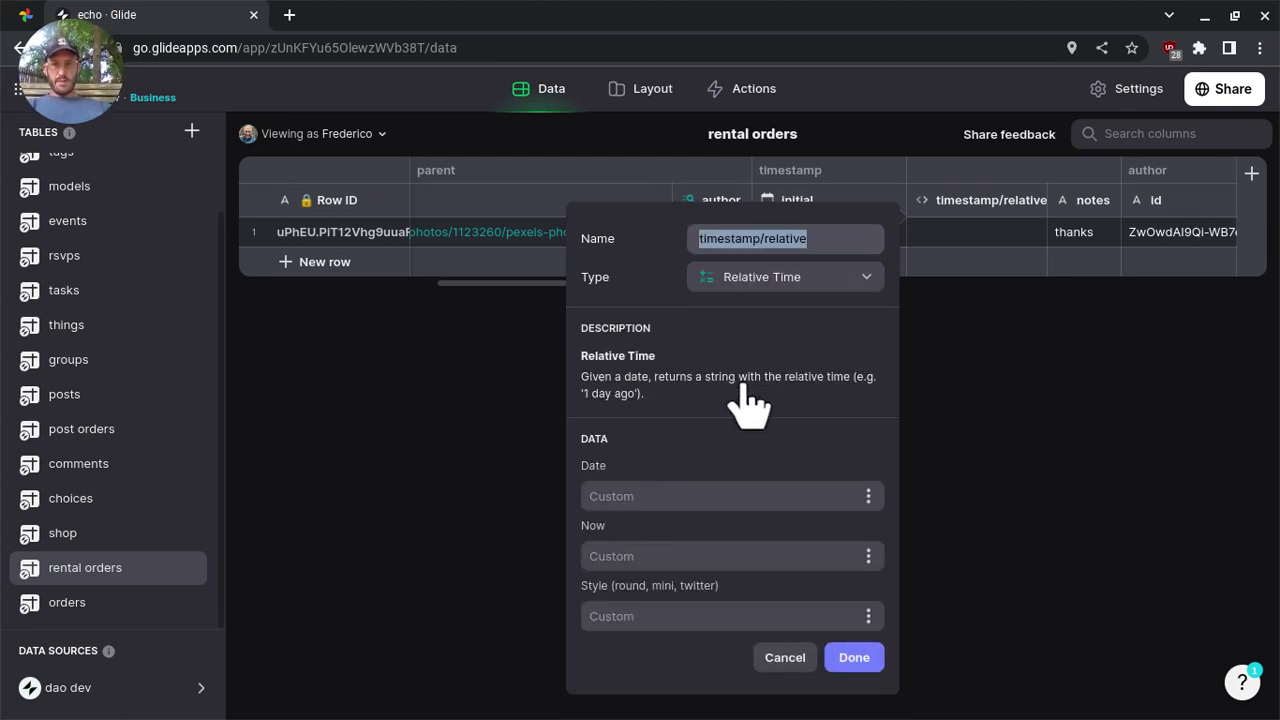
Base the relative time column on timestamp/initial and set its style to "round"
click(868, 496)
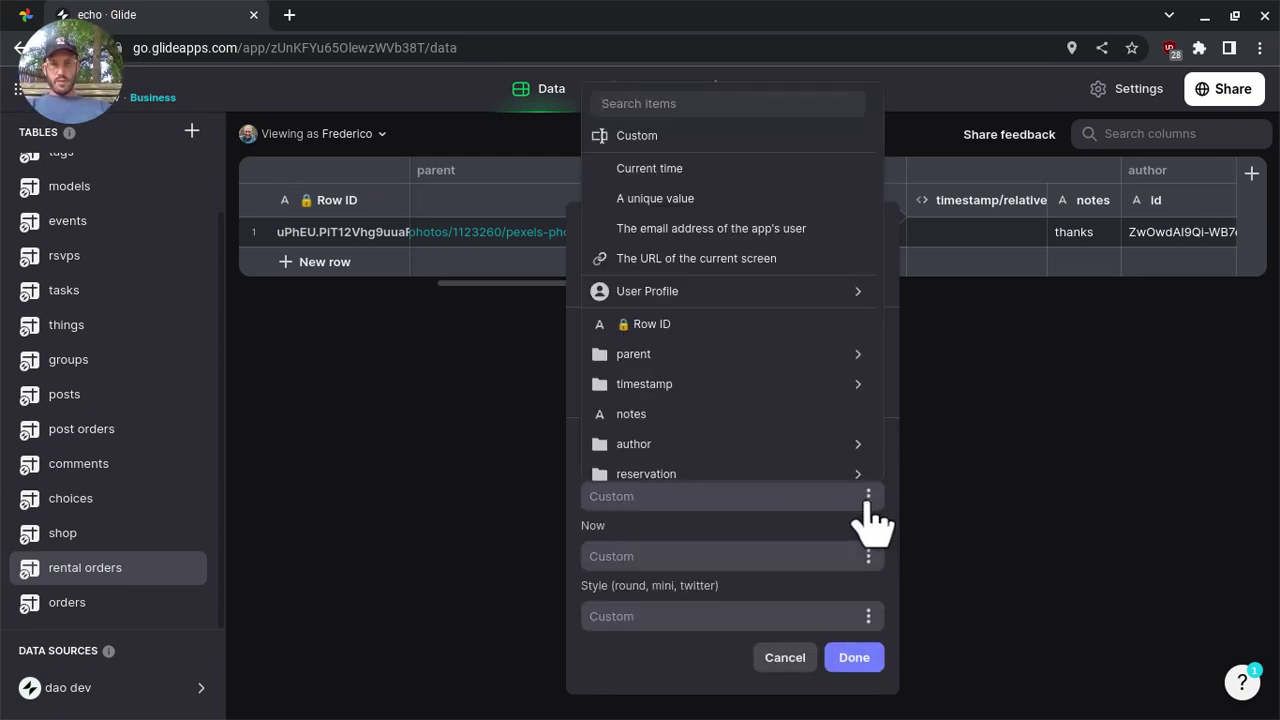
mouse_move(866, 376)
click(926, 375)
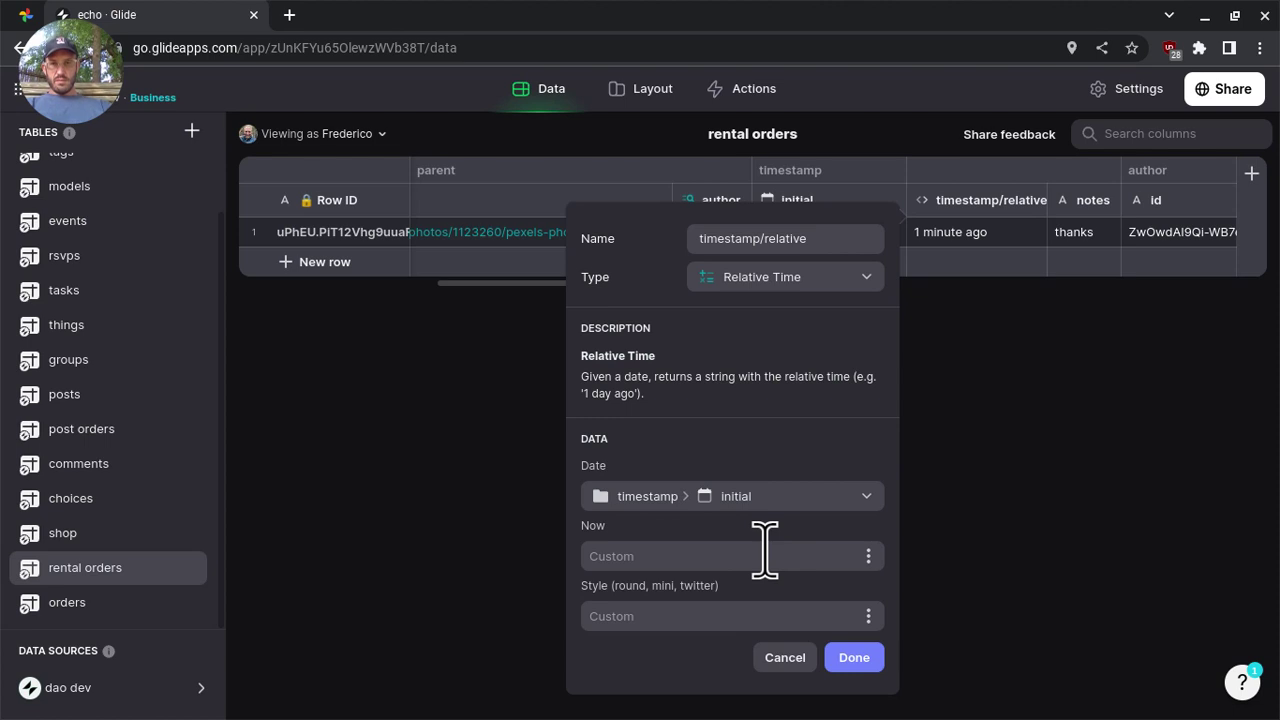
click(868, 556)
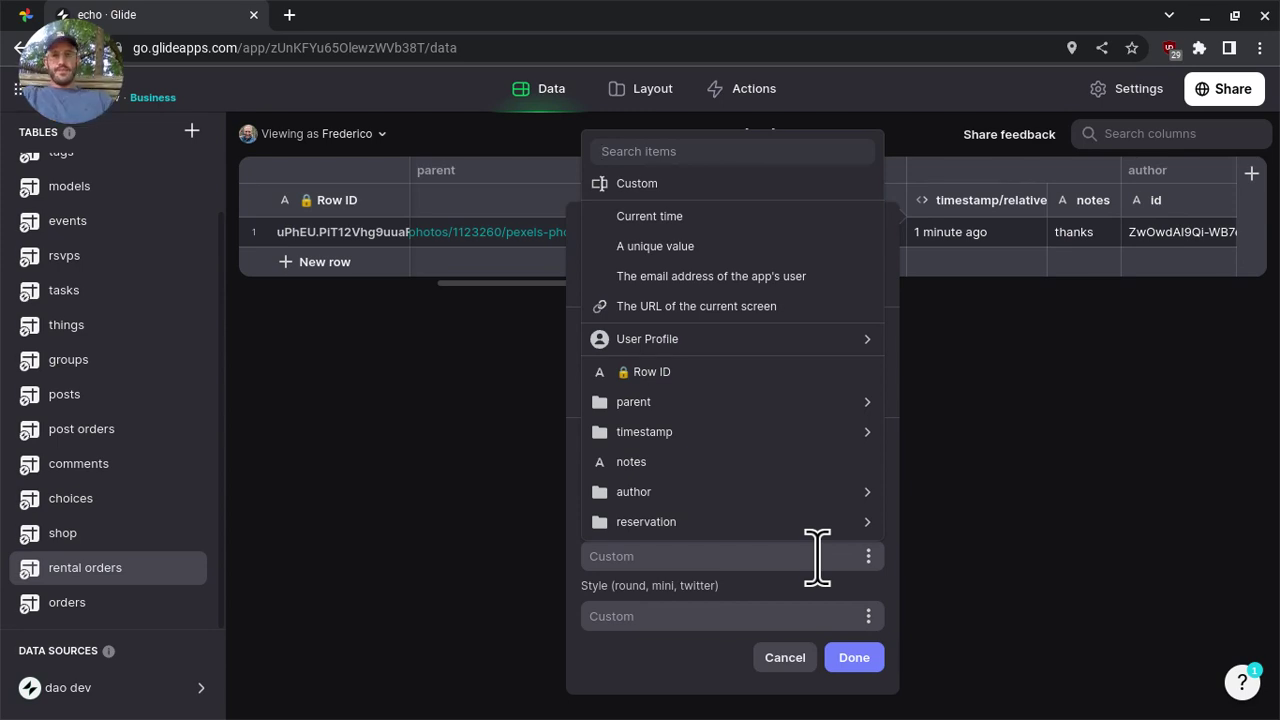
click(746, 606)
text(round)
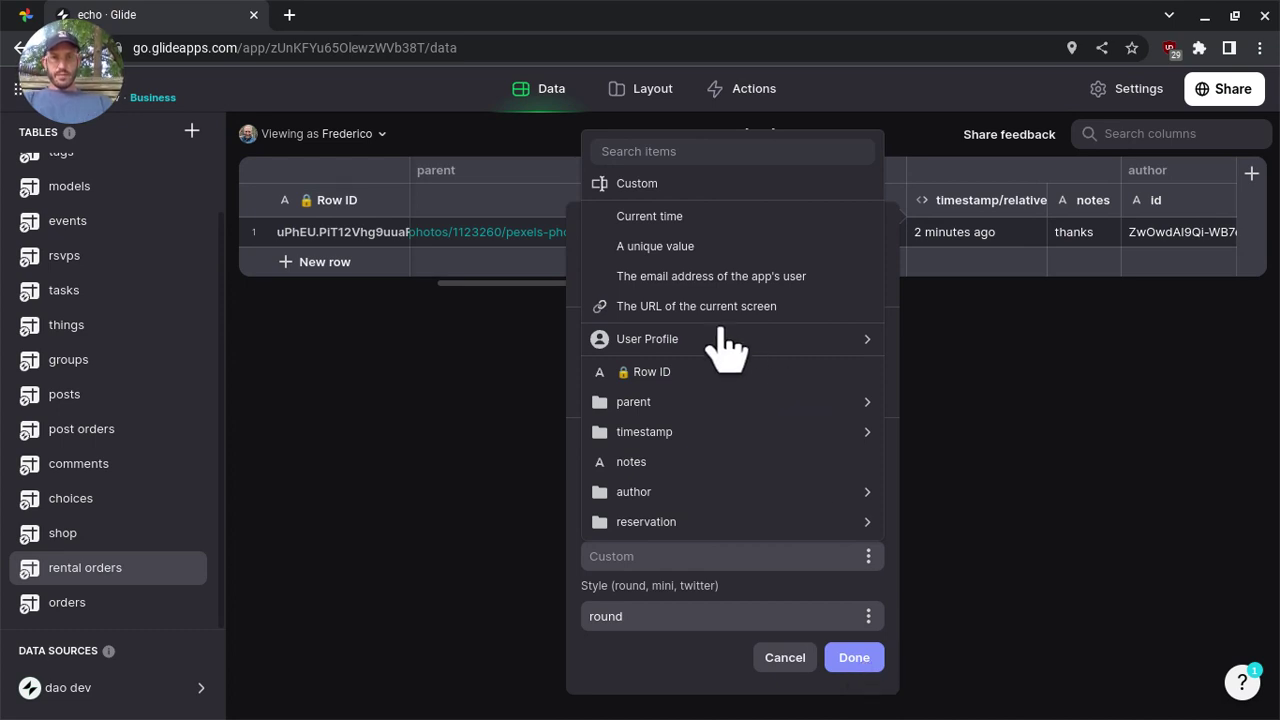
click(611, 121)
Return to the app layout and open the "thanks" reservation from the wine glasses details screen
click(646, 95)
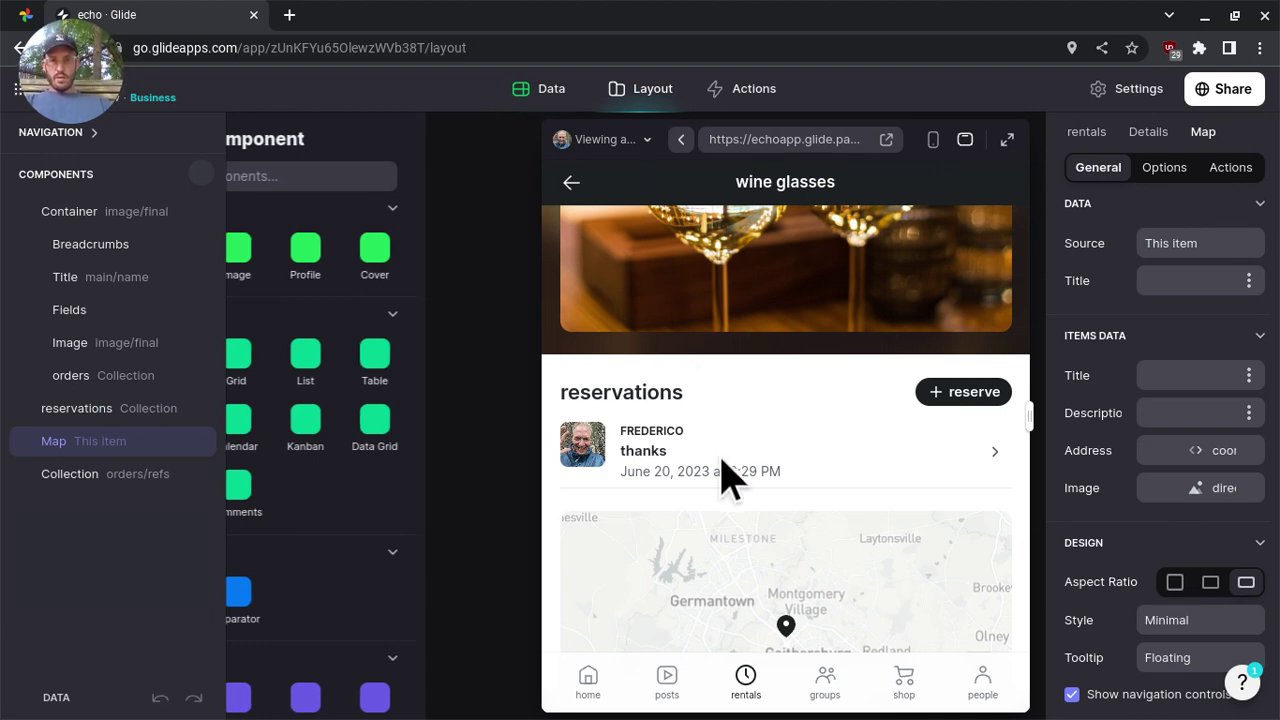
scroll(728, 478, down, 3)
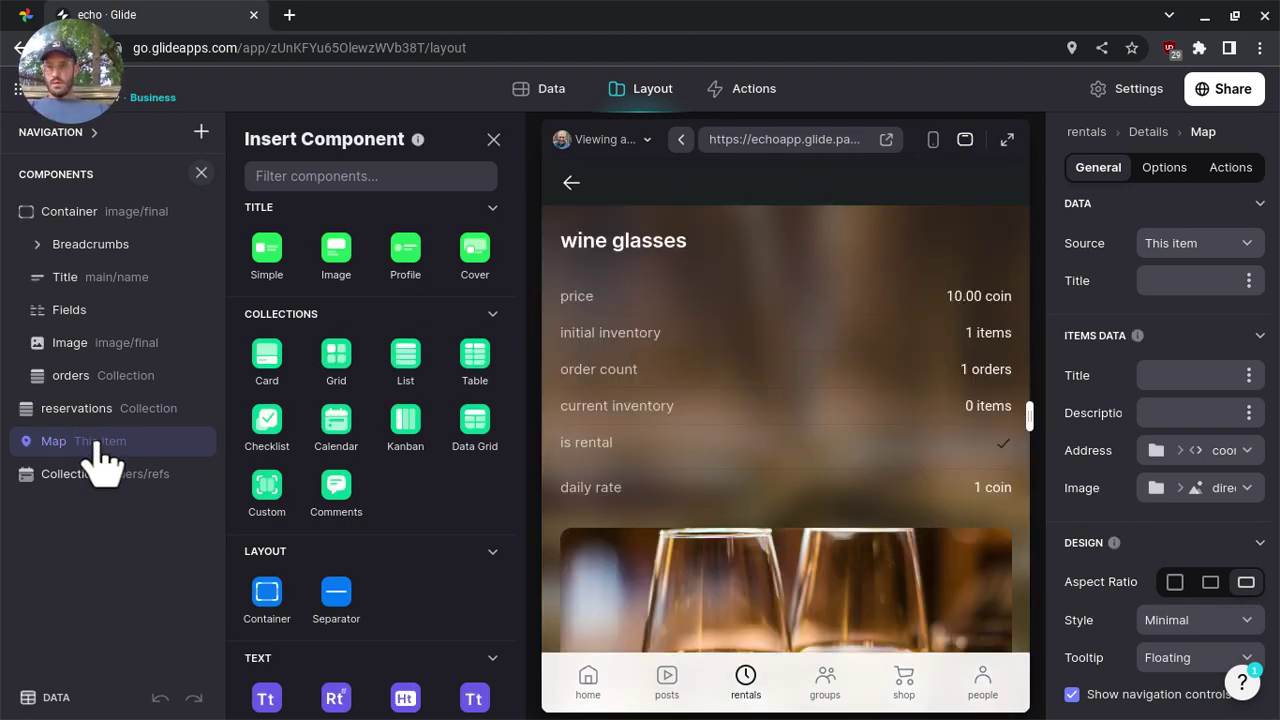
click(100, 312)
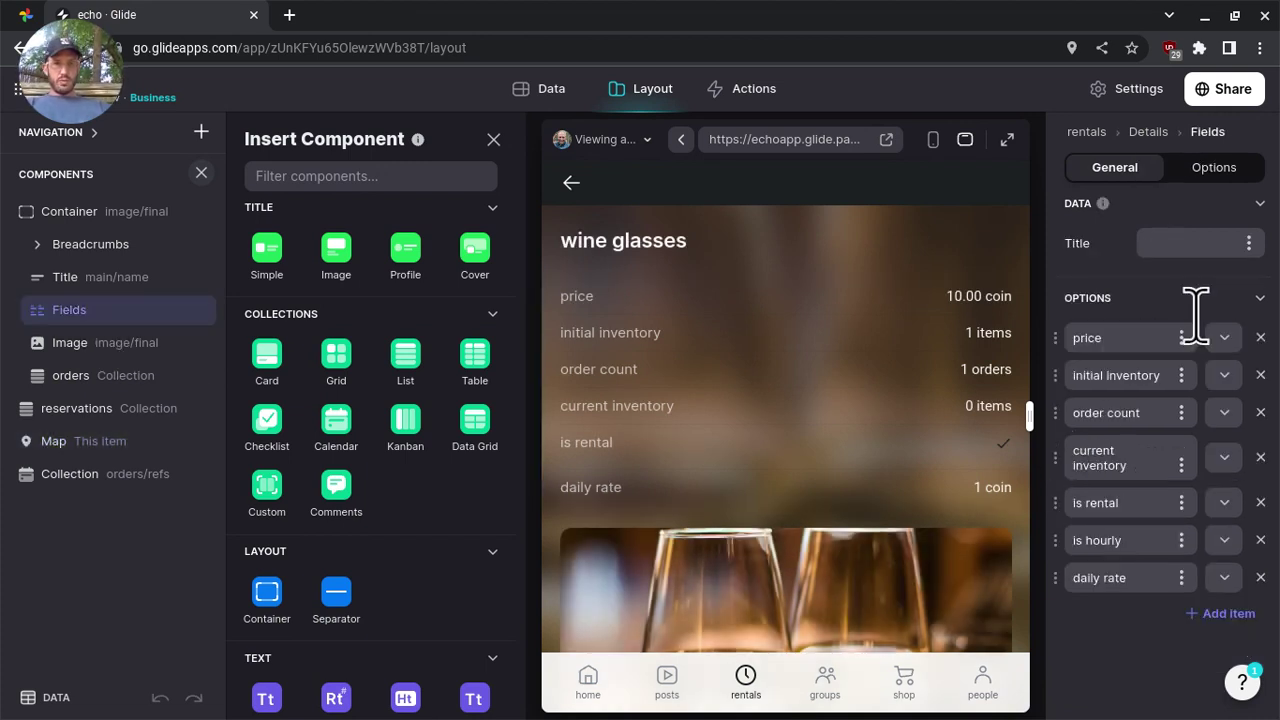
scroll(1195, 330, down, 2)
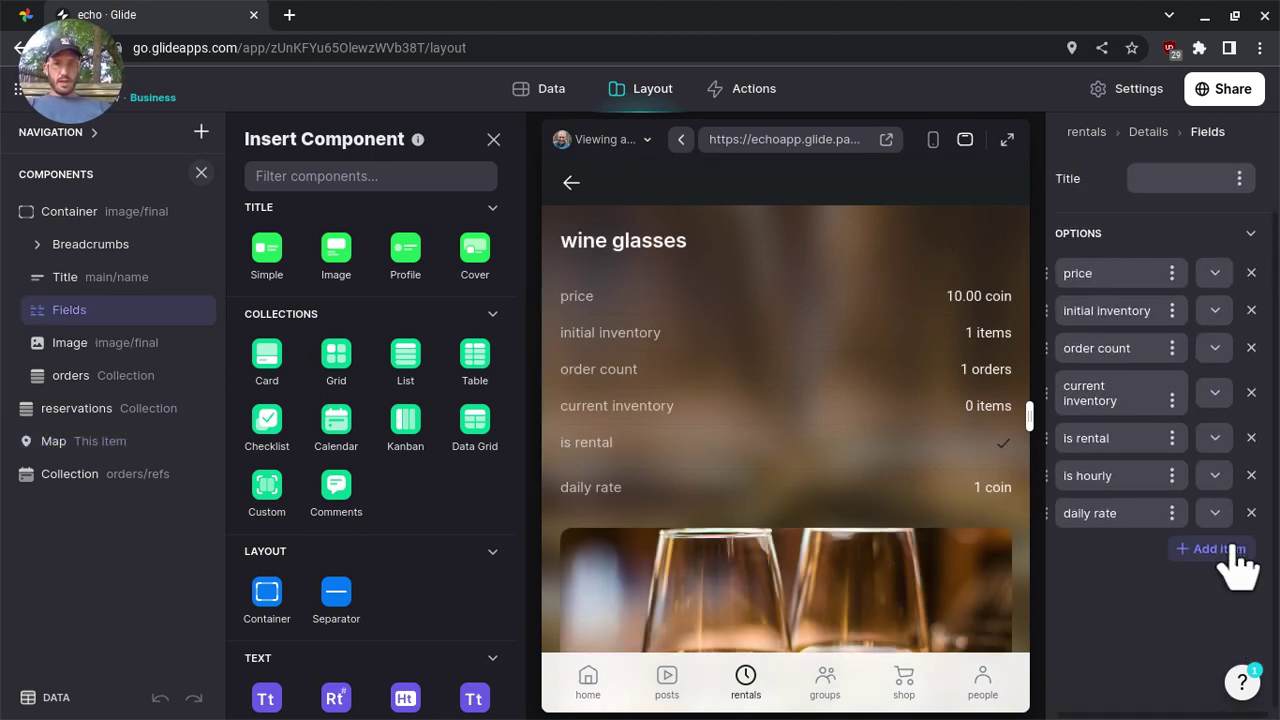
scroll(862, 470, down, 5)
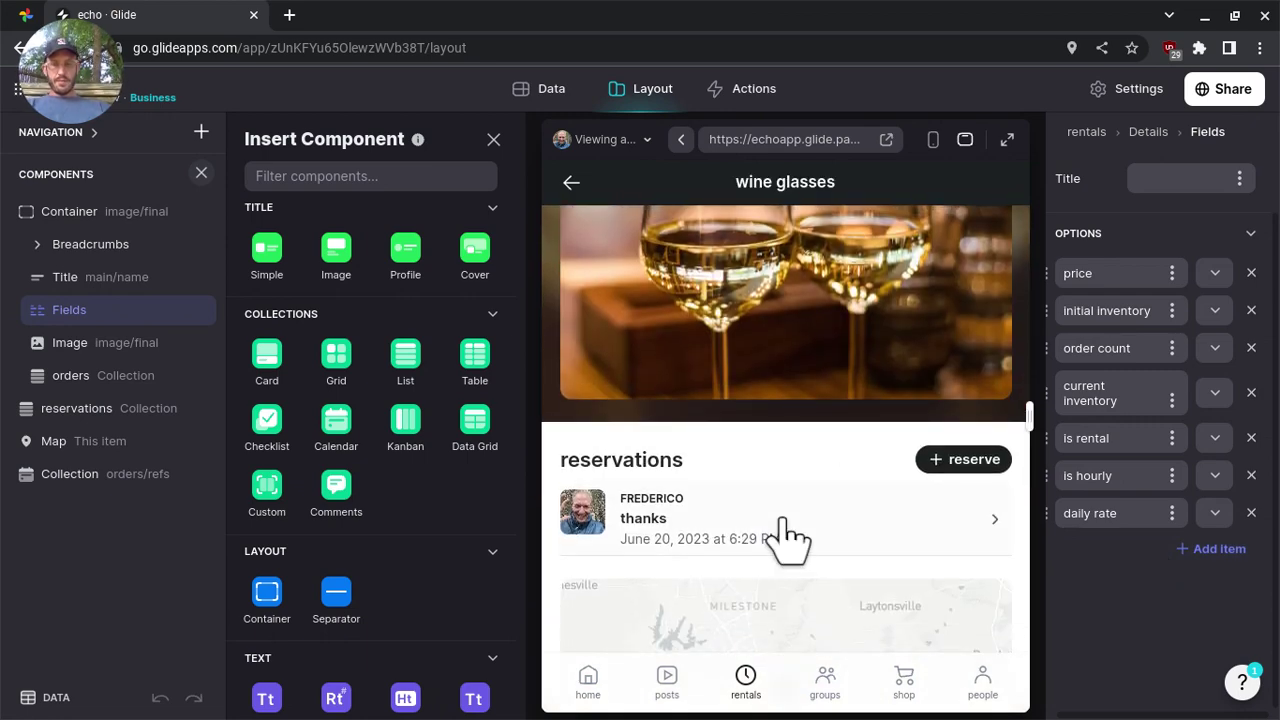
click(785, 537)
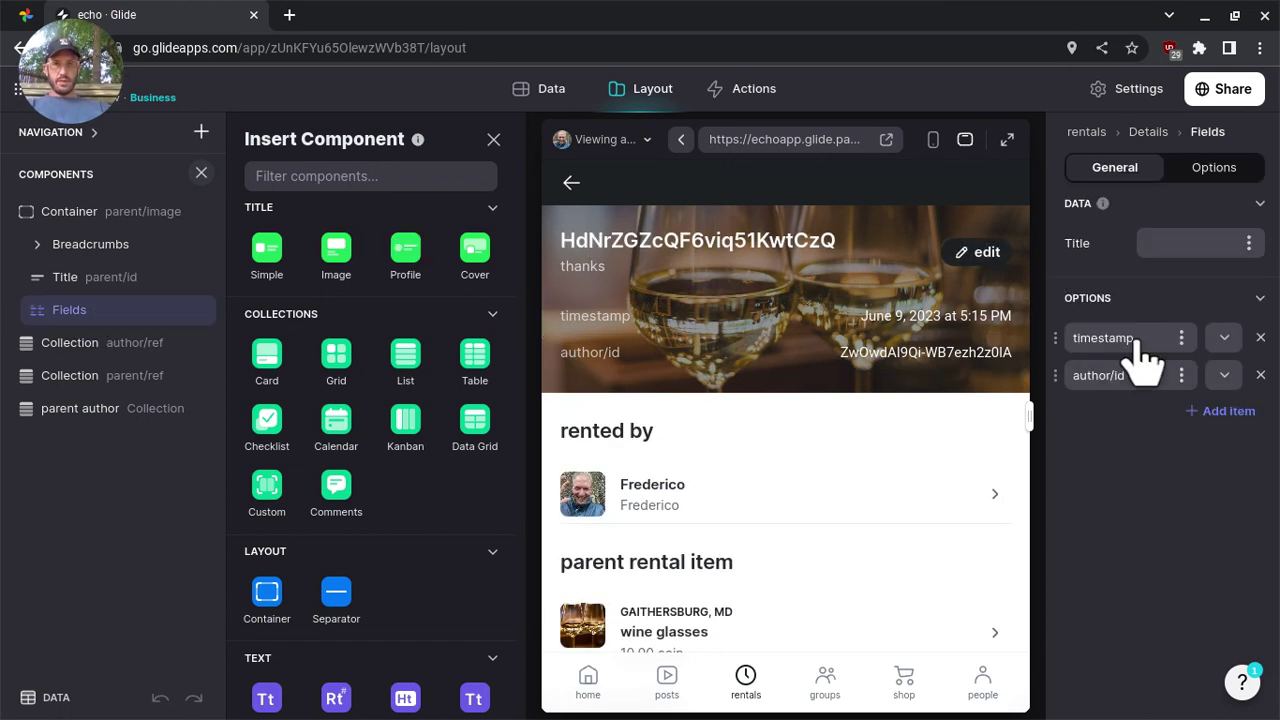
Make the reservation's author/id field show timestamp/relative instead, and label that field "added"
click(1226, 378)
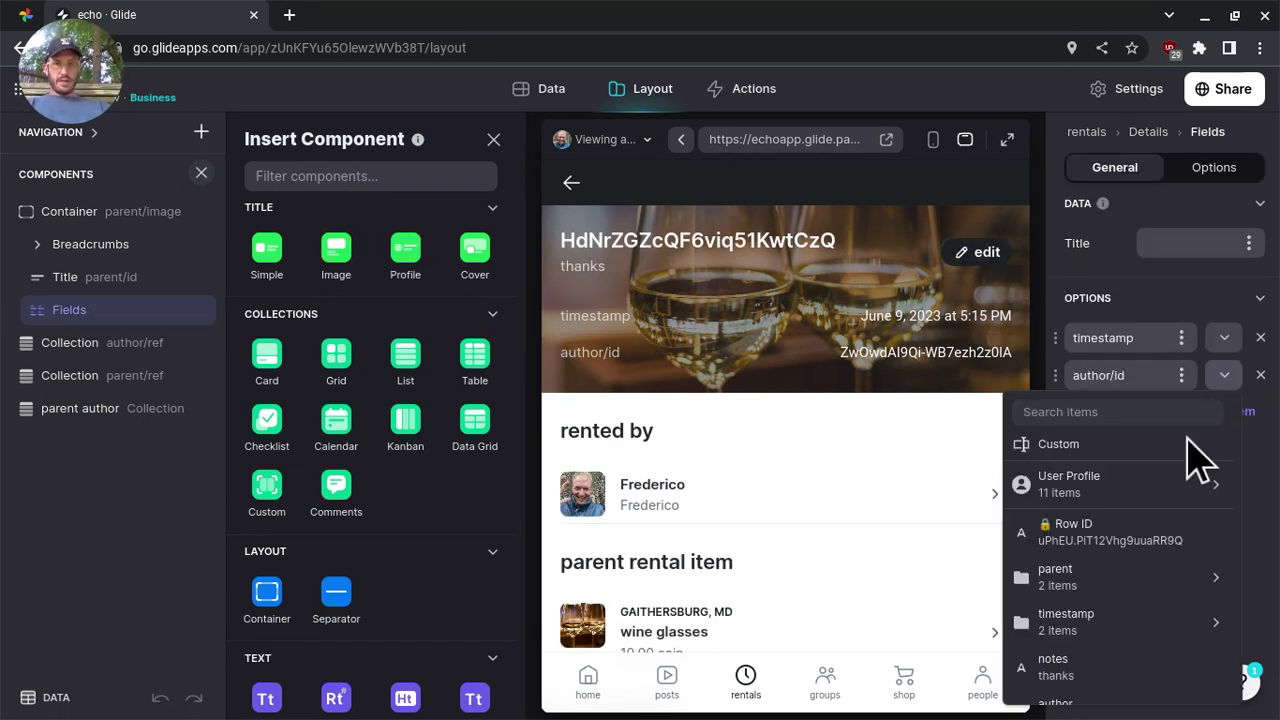
scroll(1160, 520, down, 1)
mouse_move(1134, 563)
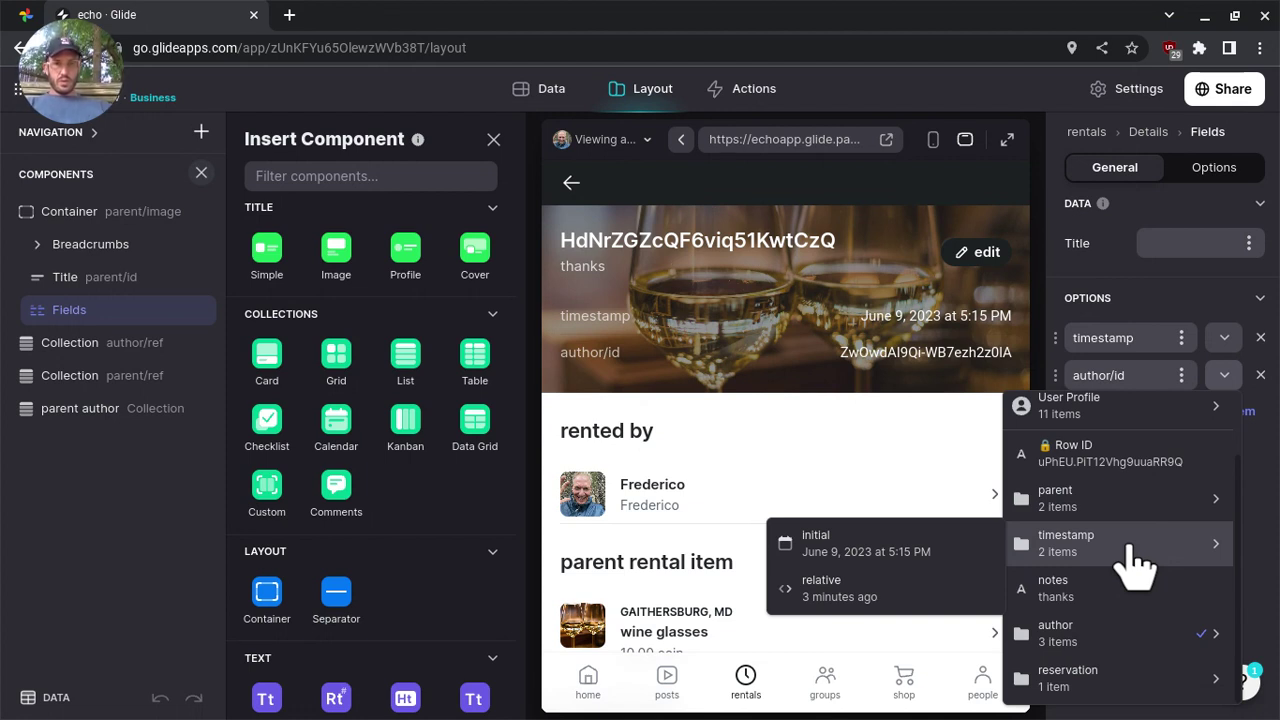
click(853, 595)
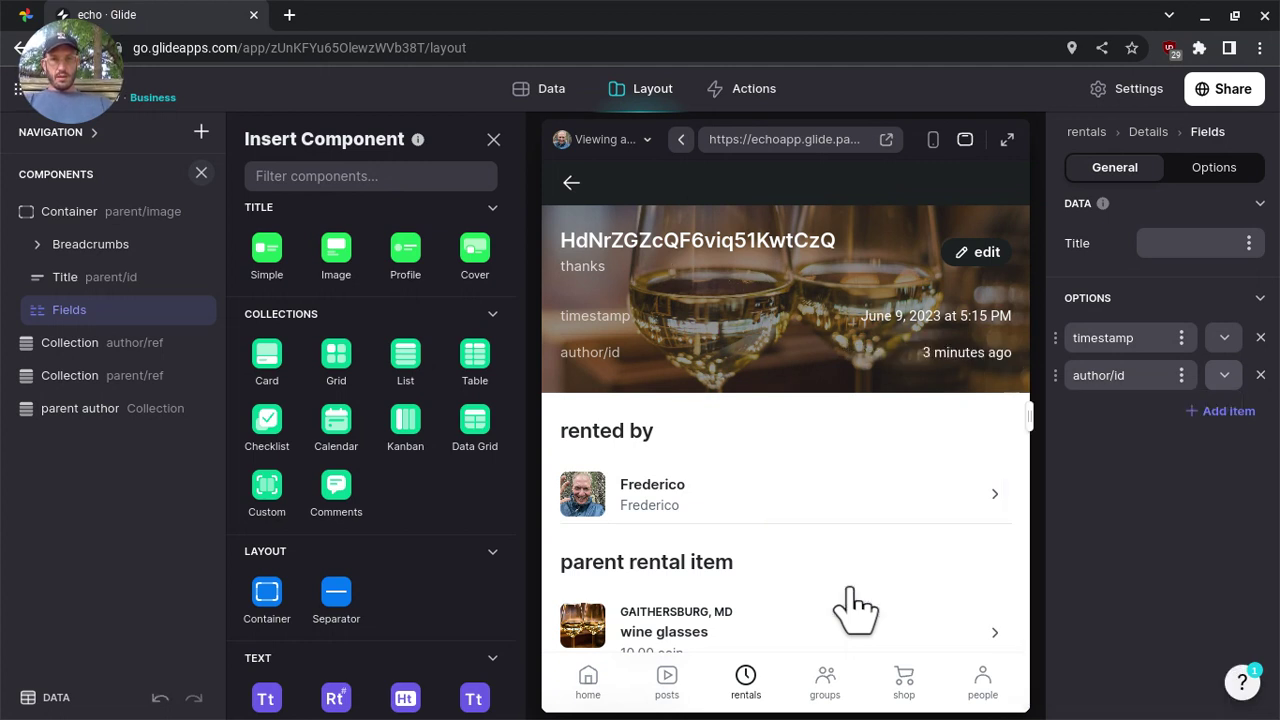
click(1147, 376)
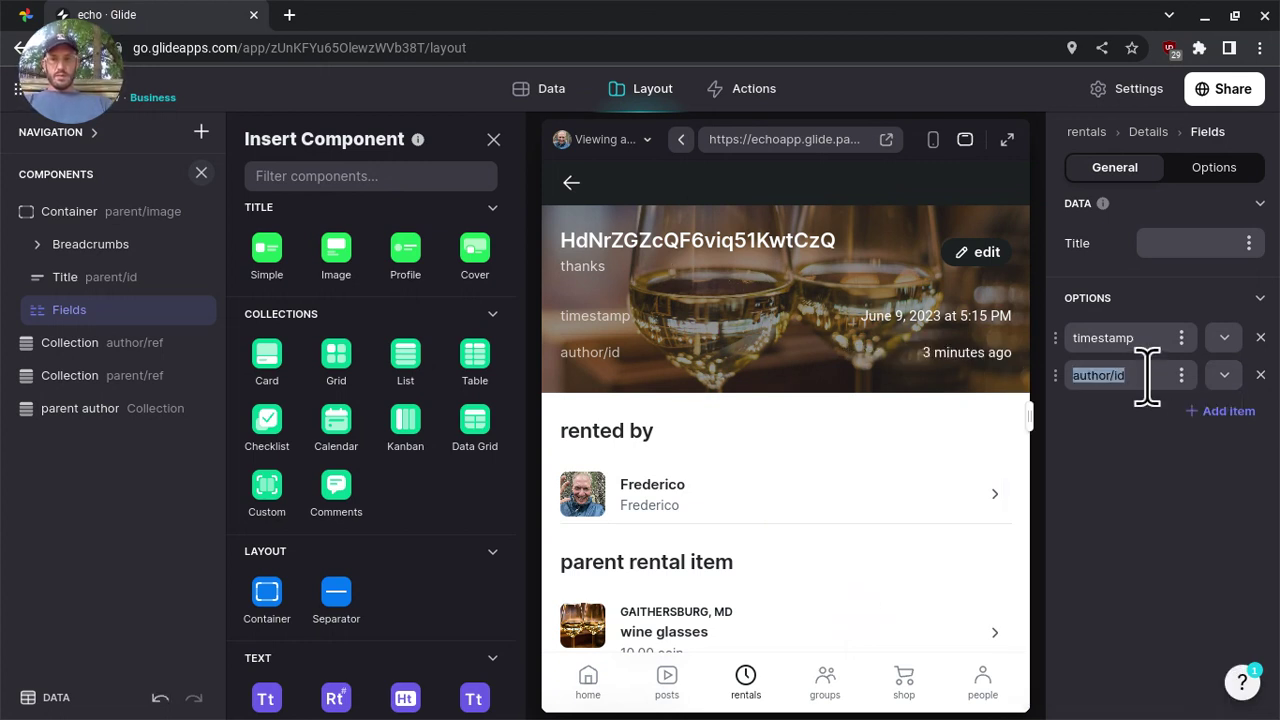
text(from)
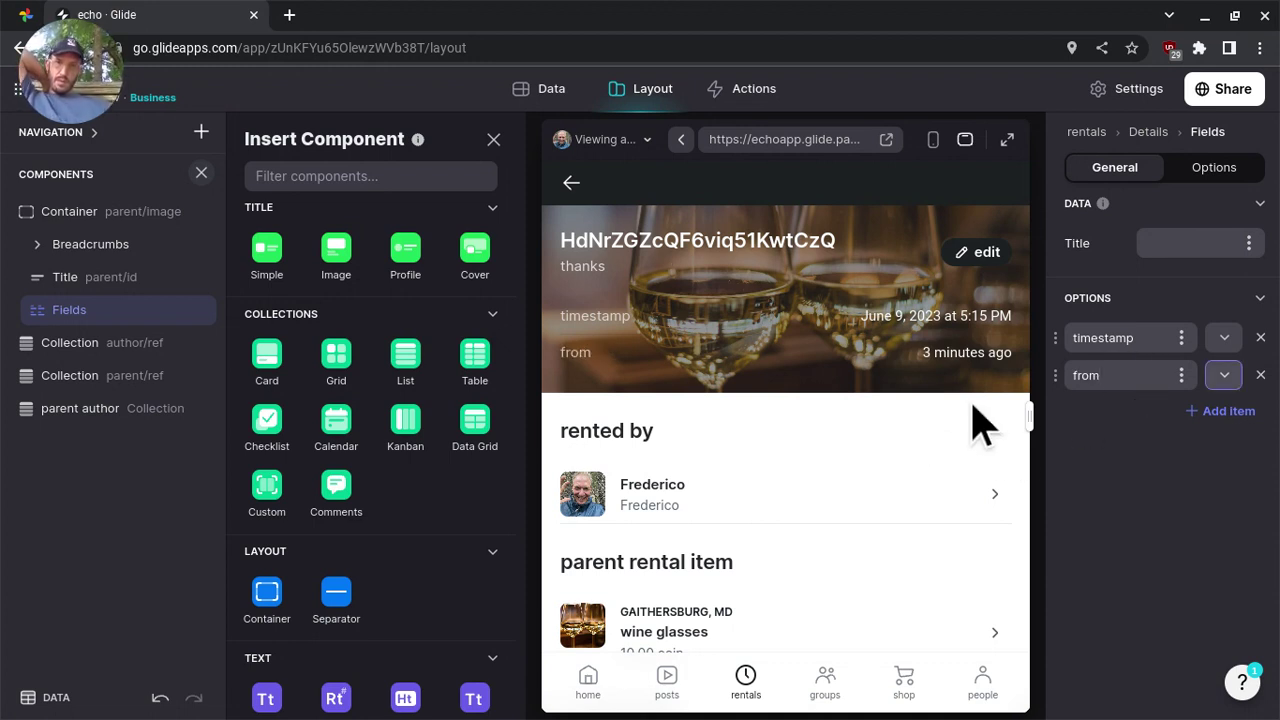
double_click(1110, 372)
text(added)
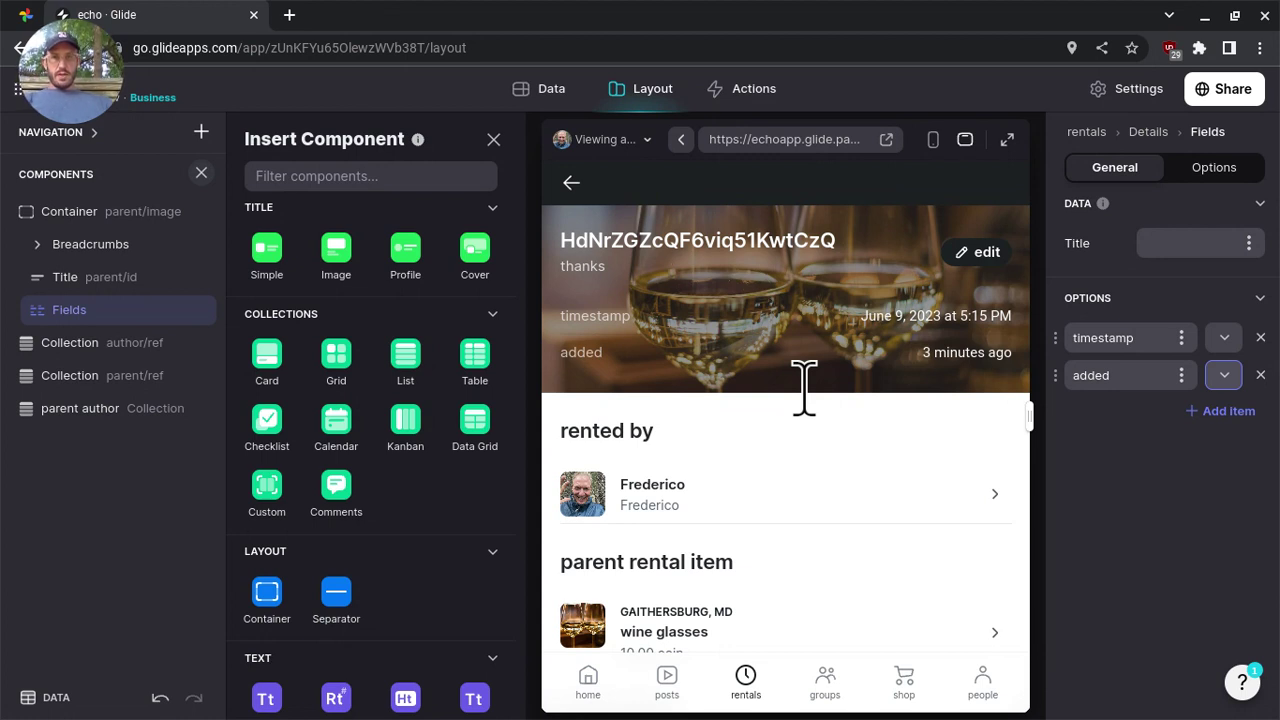
scroll(804, 385, down, 2)
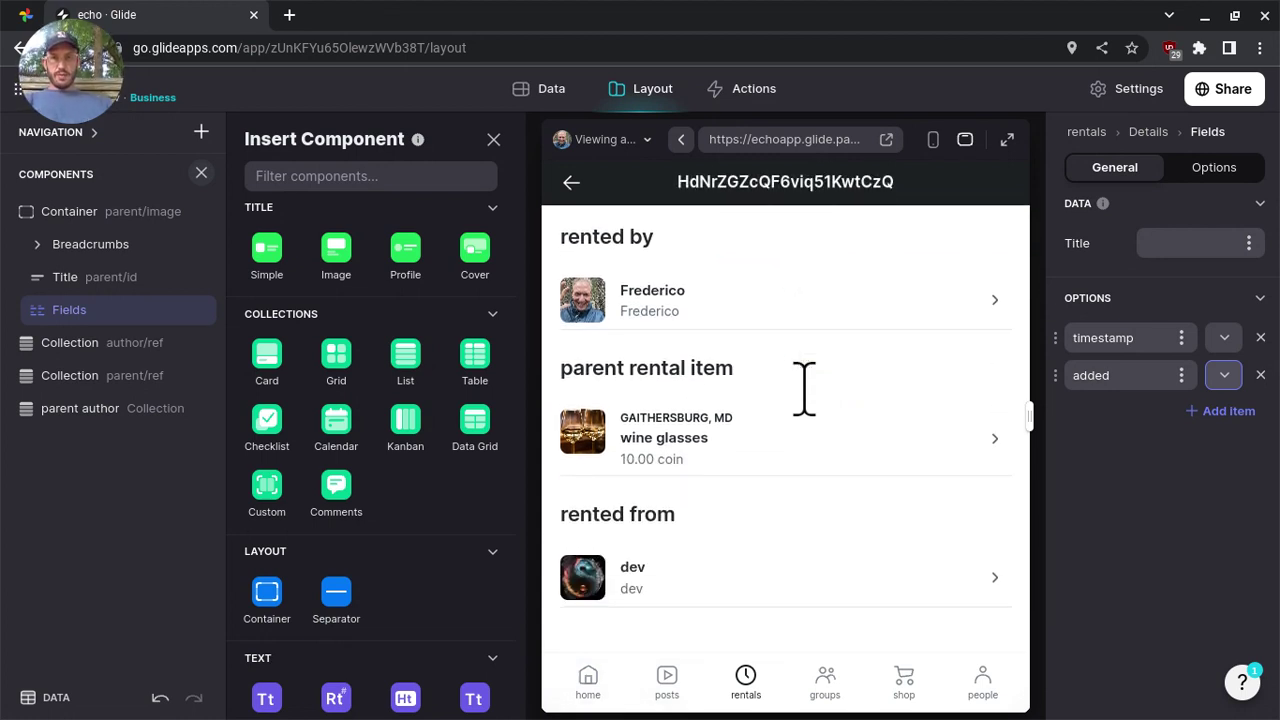
scroll(804, 385, up, 2)
scroll(804, 385, down, 2)
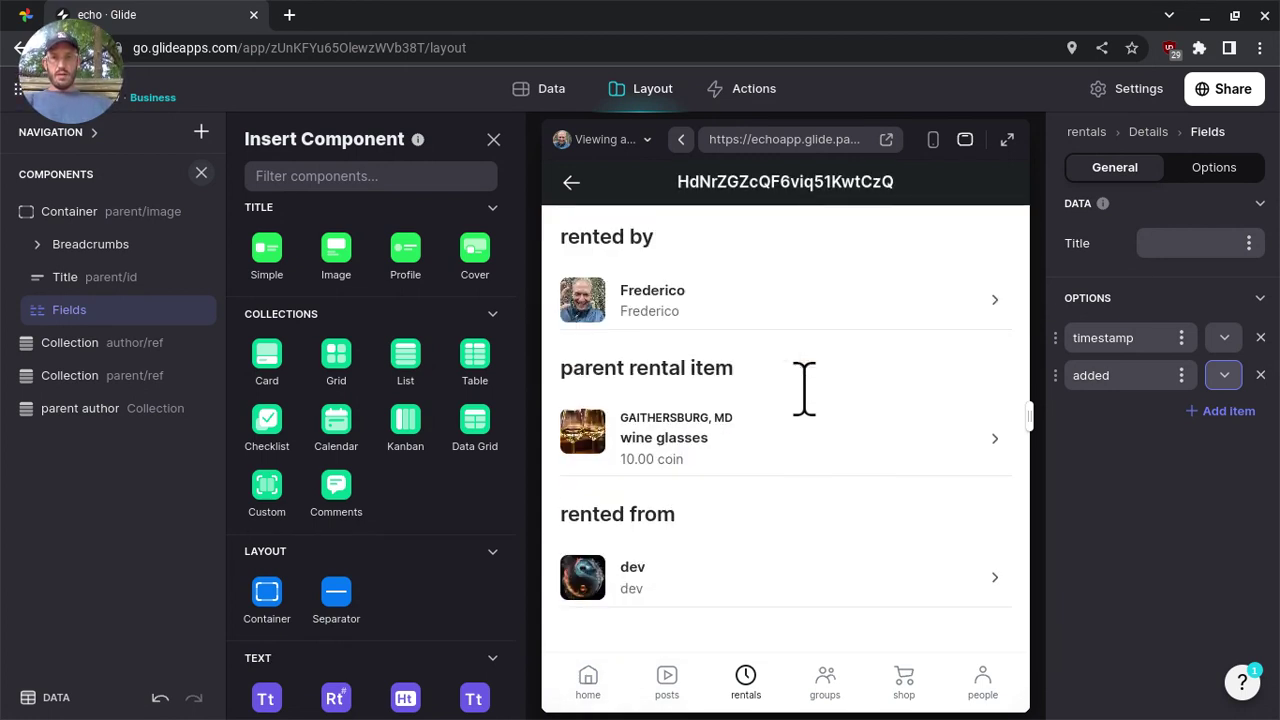
scroll(780, 570, up, 2)
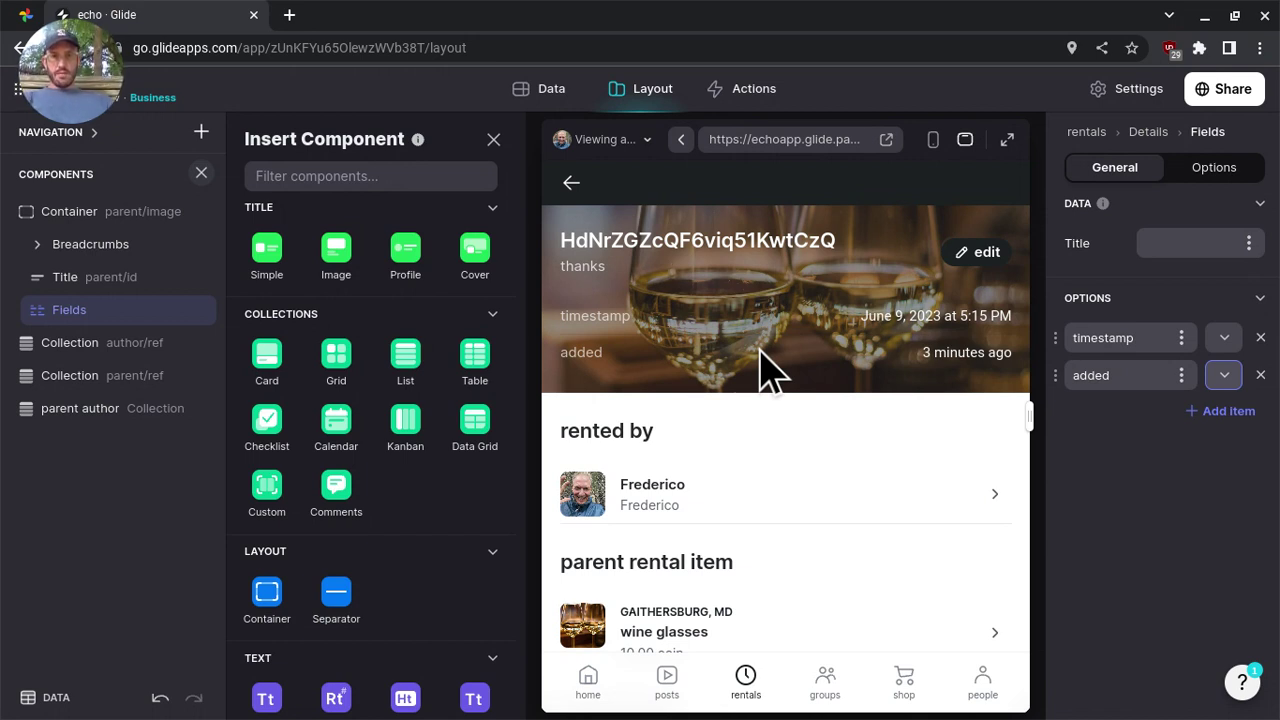
In the rental orders data table, add a text column named "status/string" after the reservation column
click(546, 92)
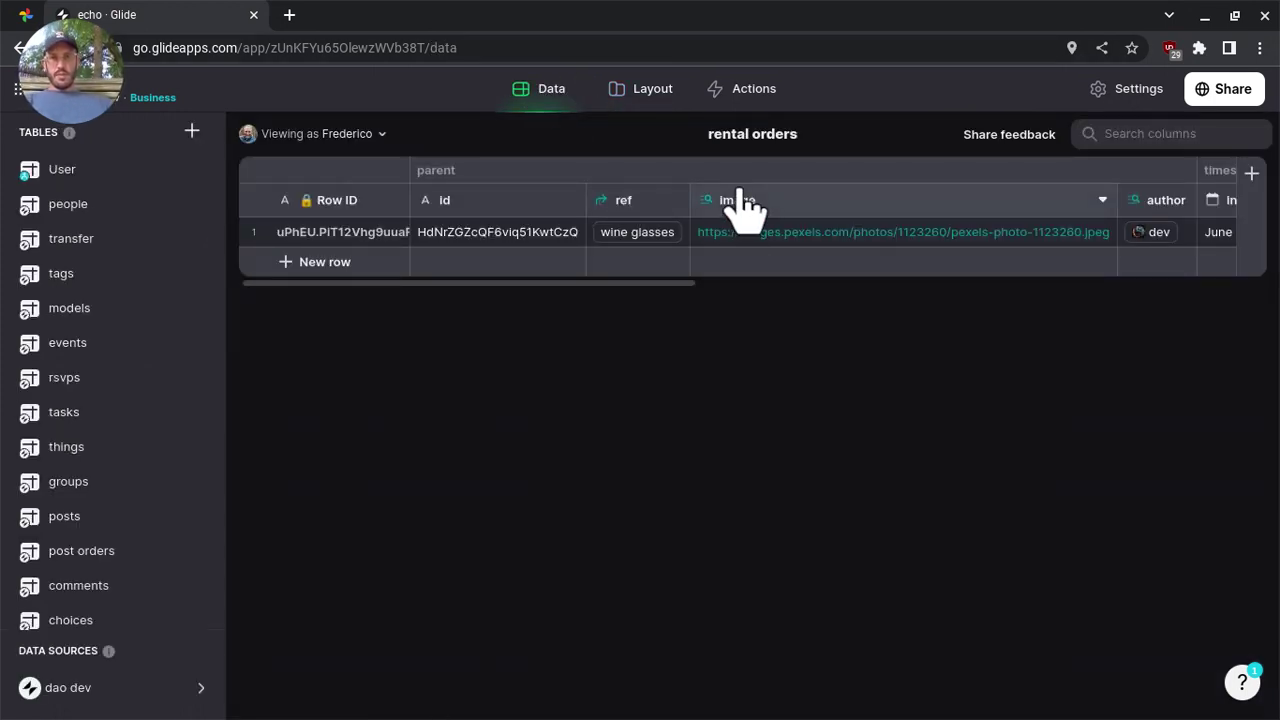
scroll(757, 186, right, 5)
scroll(905, 194, right, 5)
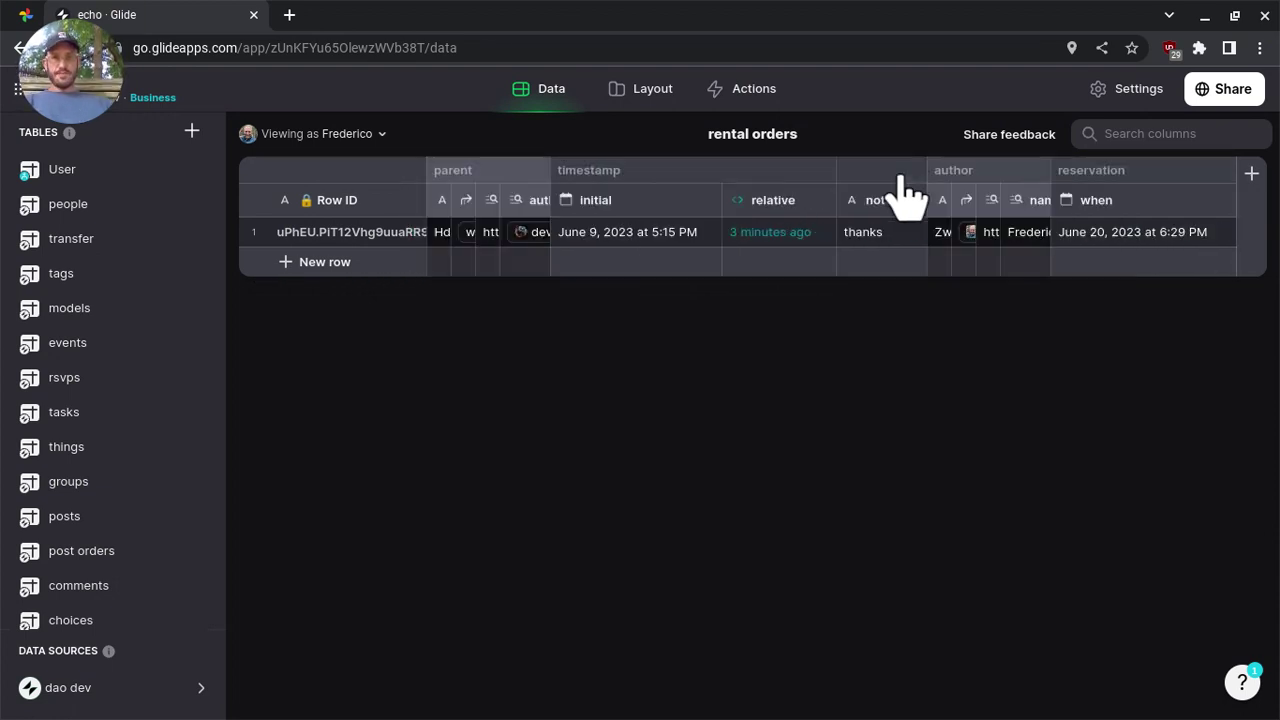
click(1252, 205)
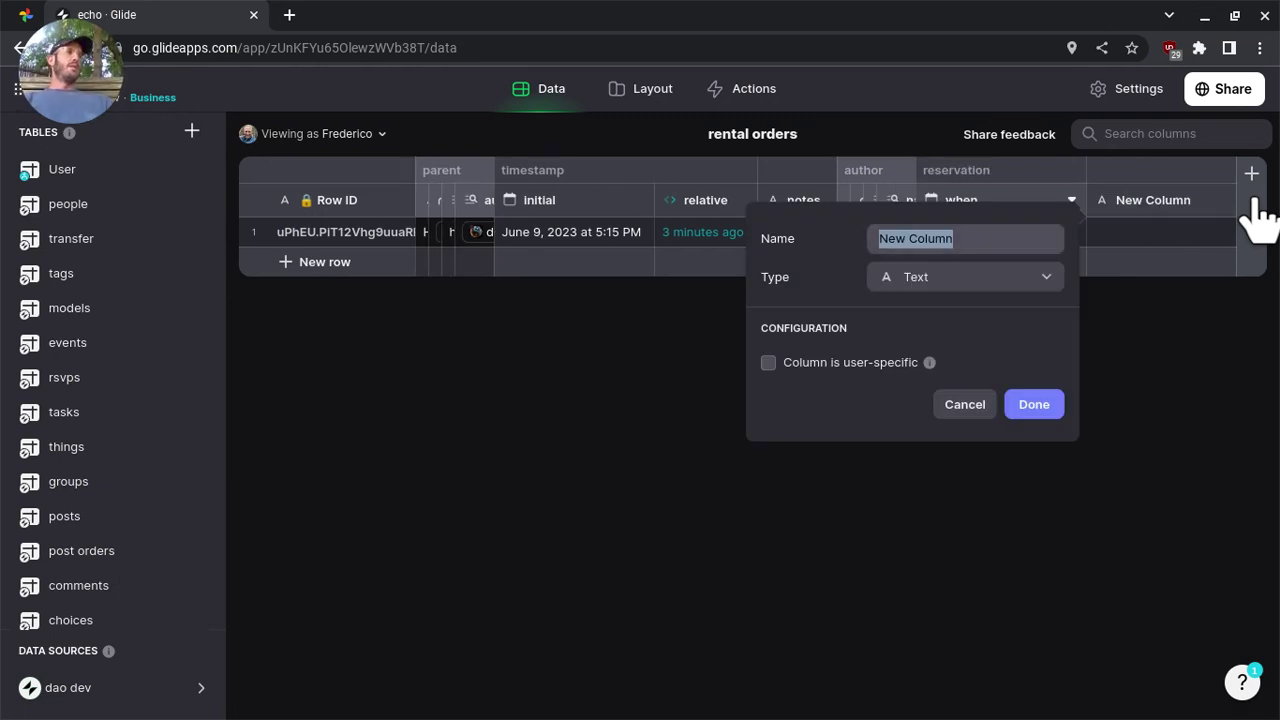
text(status/)
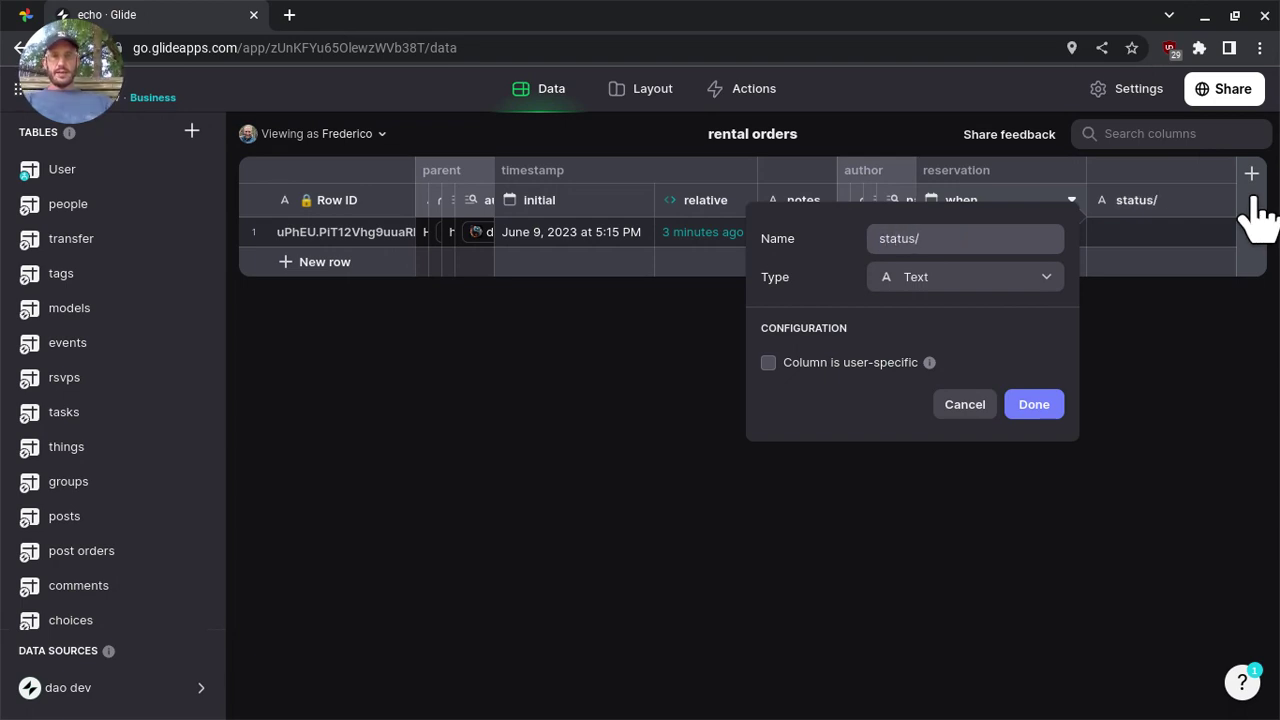
text(string)
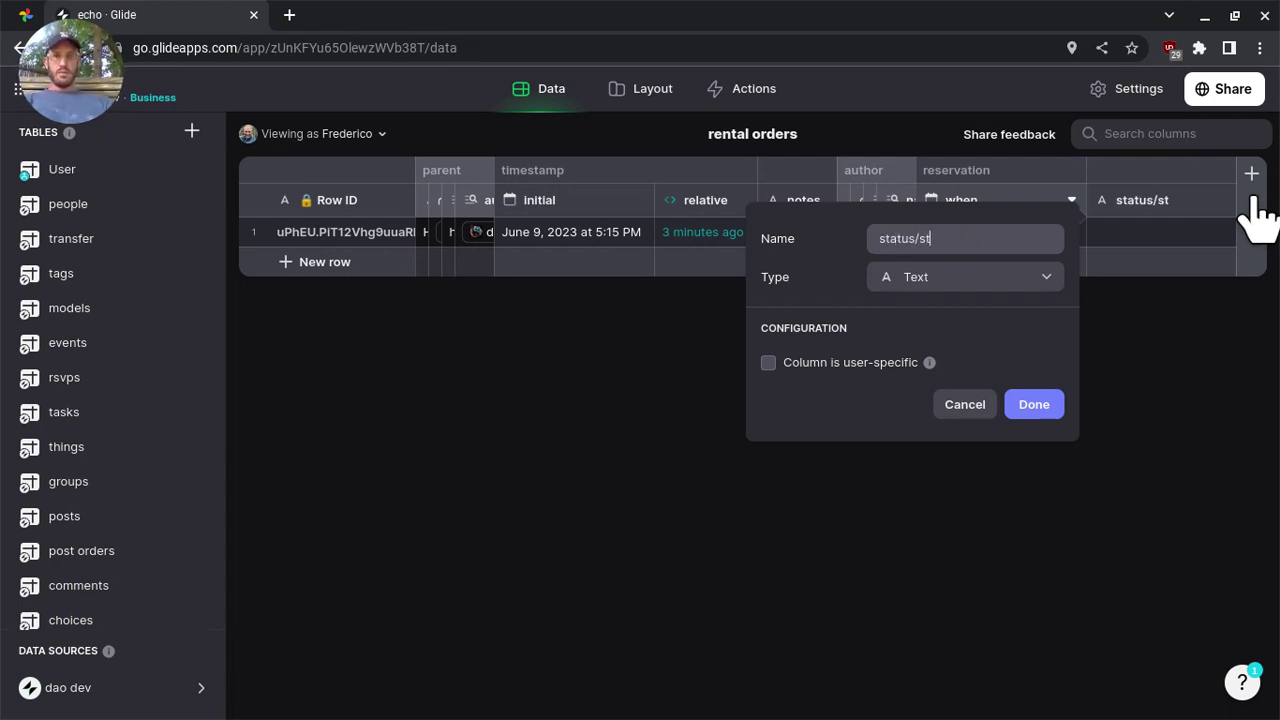
click(1040, 406)
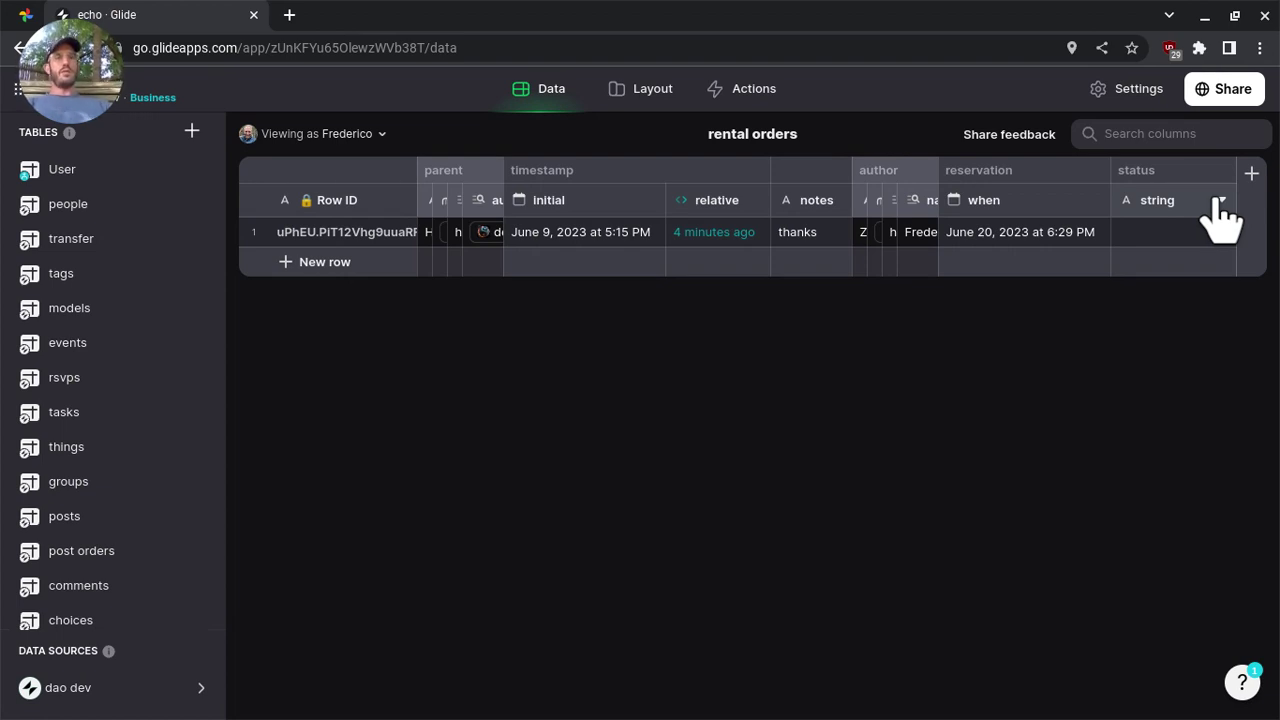
Duplicate the status/string column in the rental orders table as a Boolean column named "approved/is"
click(1220, 200)
click(1125, 265)
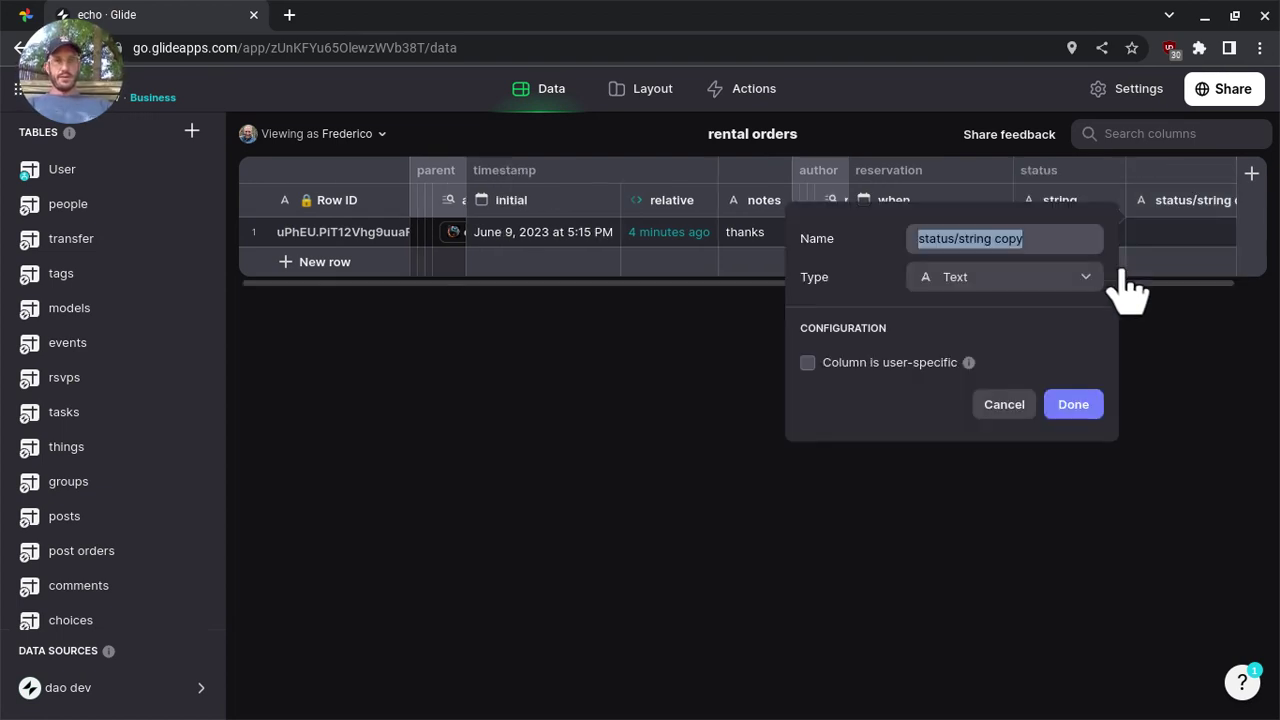
key(End)
key(BackSpace)
key(BackSpace)
key(BackSpace)
key(BackSpace)
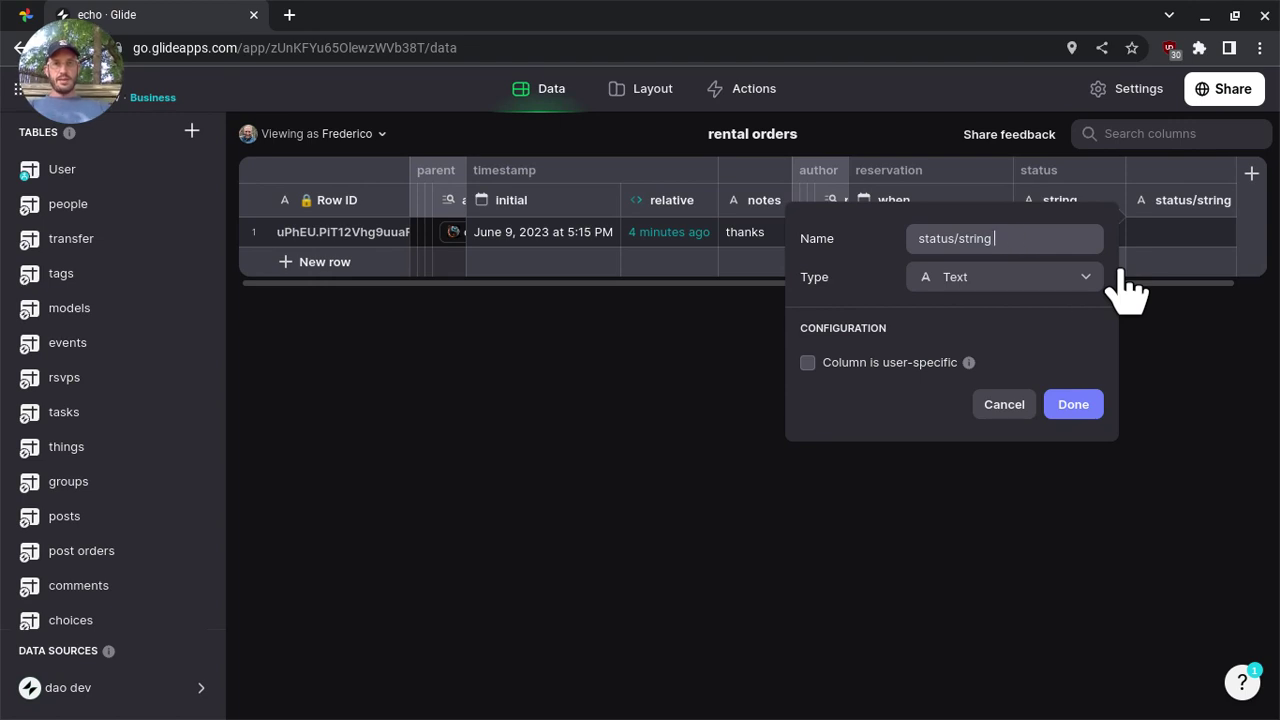
key(ctrl+BackSpace)
key(ctrl+BackSpace)
key(ctrl+BackSpace)
text(app)
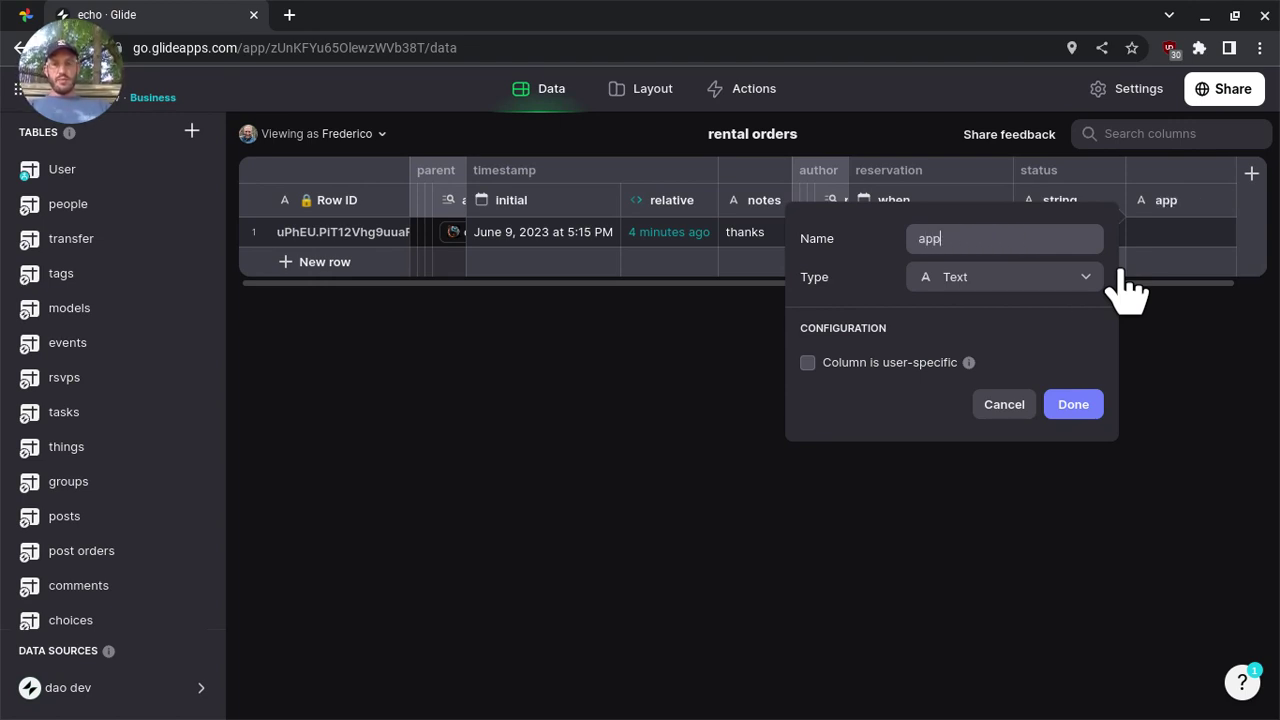
text(roved/)
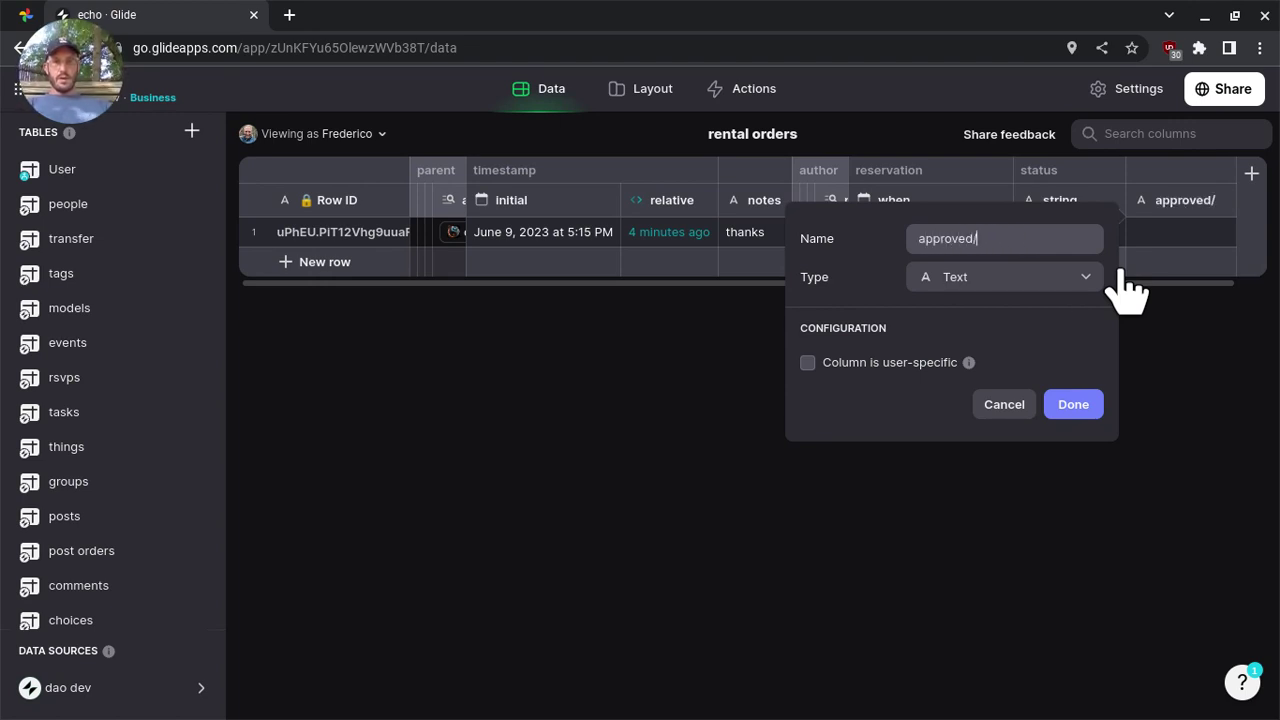
text(boo)
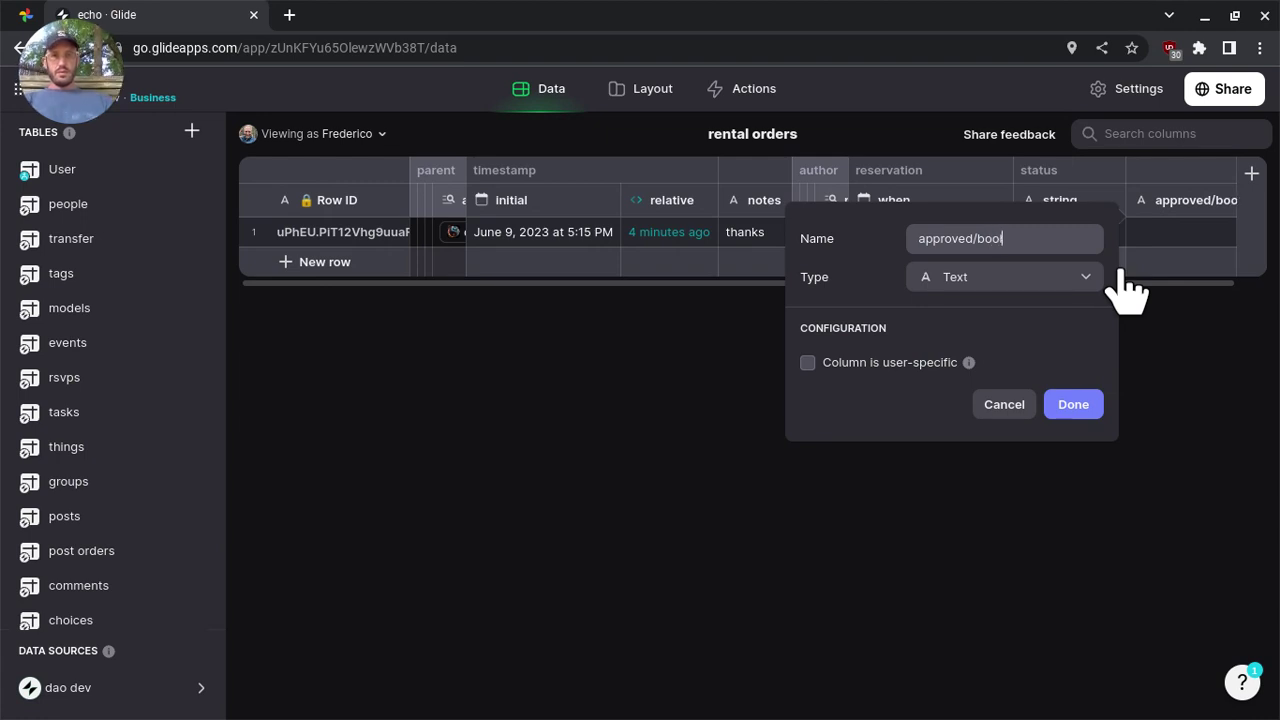
key(ctrl+BackSpace)
text(is)
click(1045, 283)
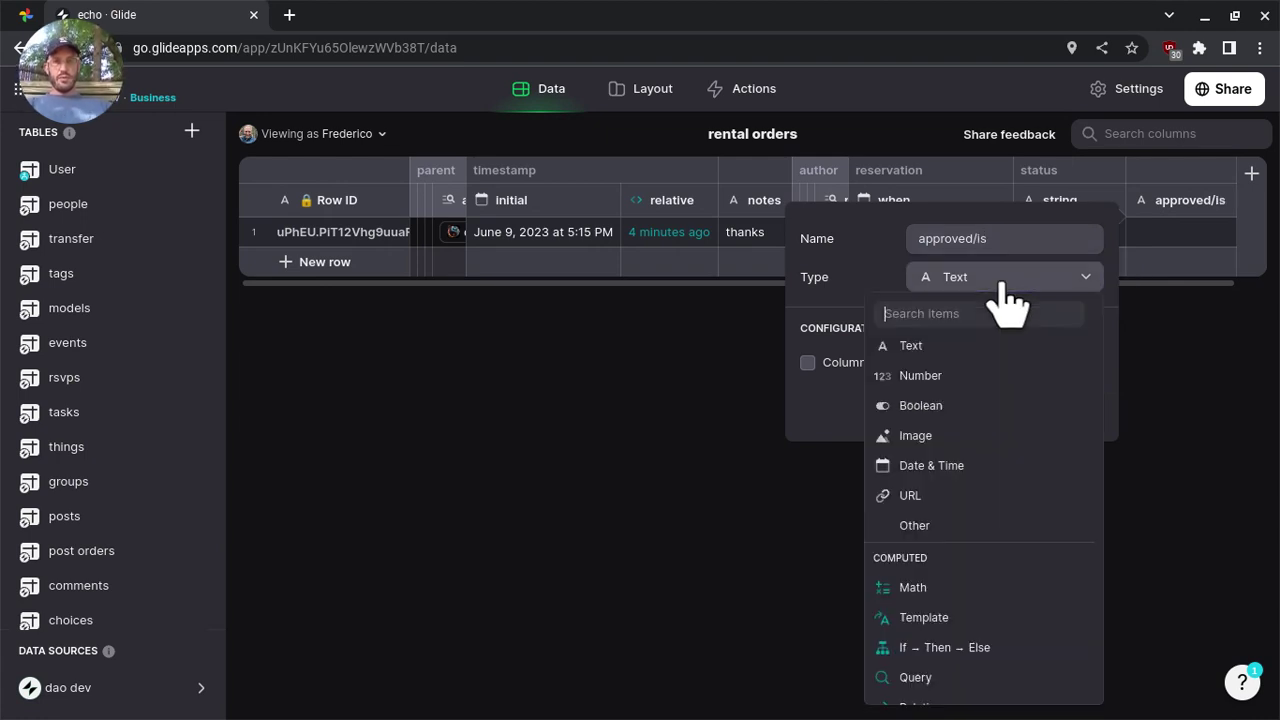
click(955, 405)
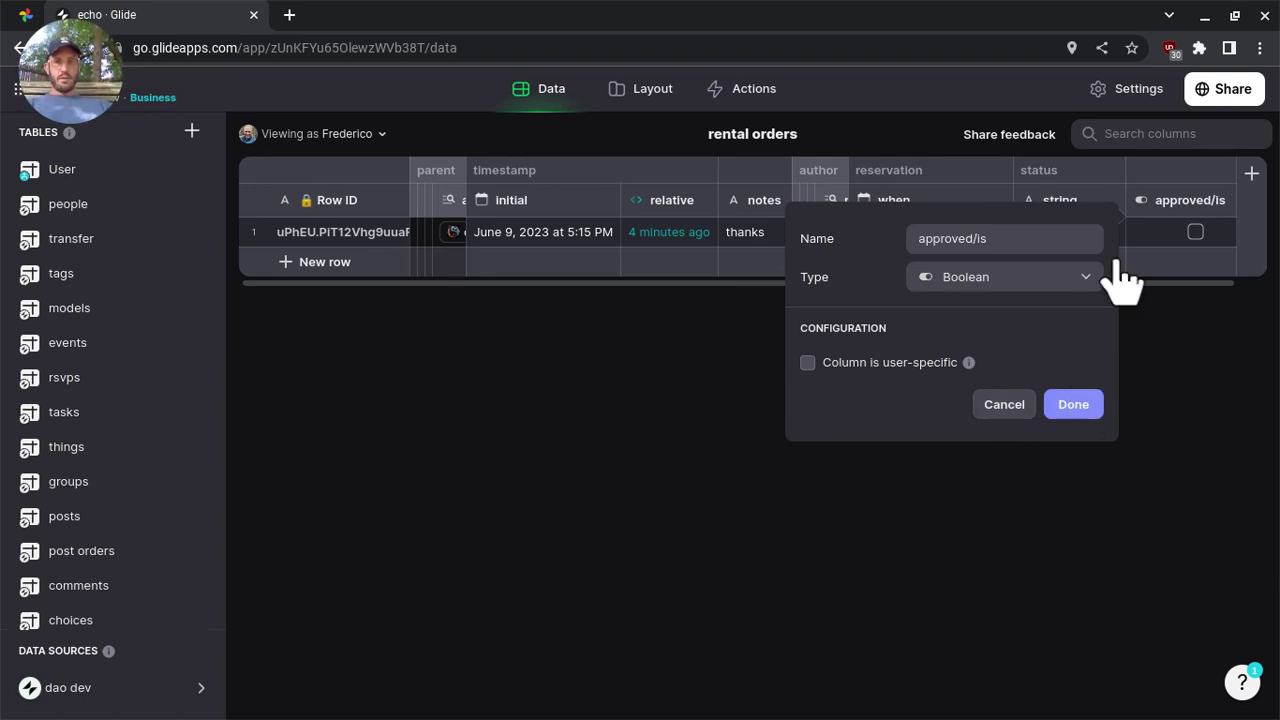
key(Return)
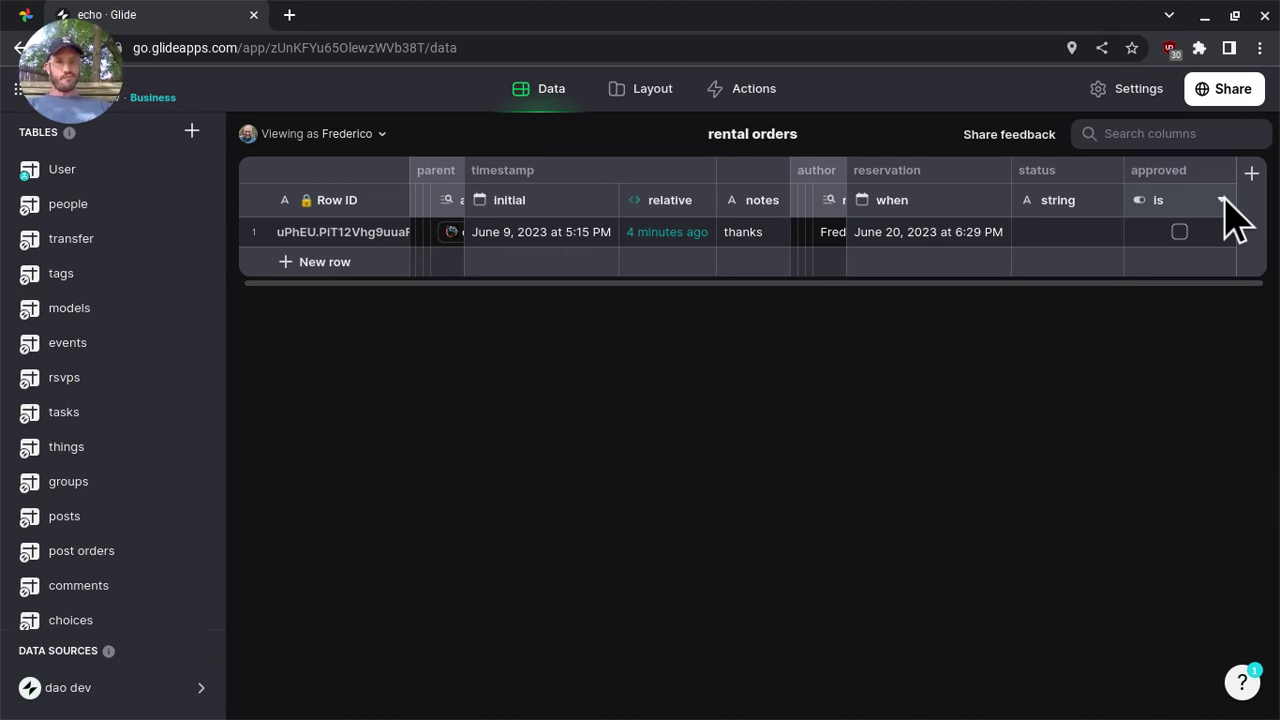
Duplicate the approved/is column as a Date & Time column named "approved/when"
click(1222, 200)
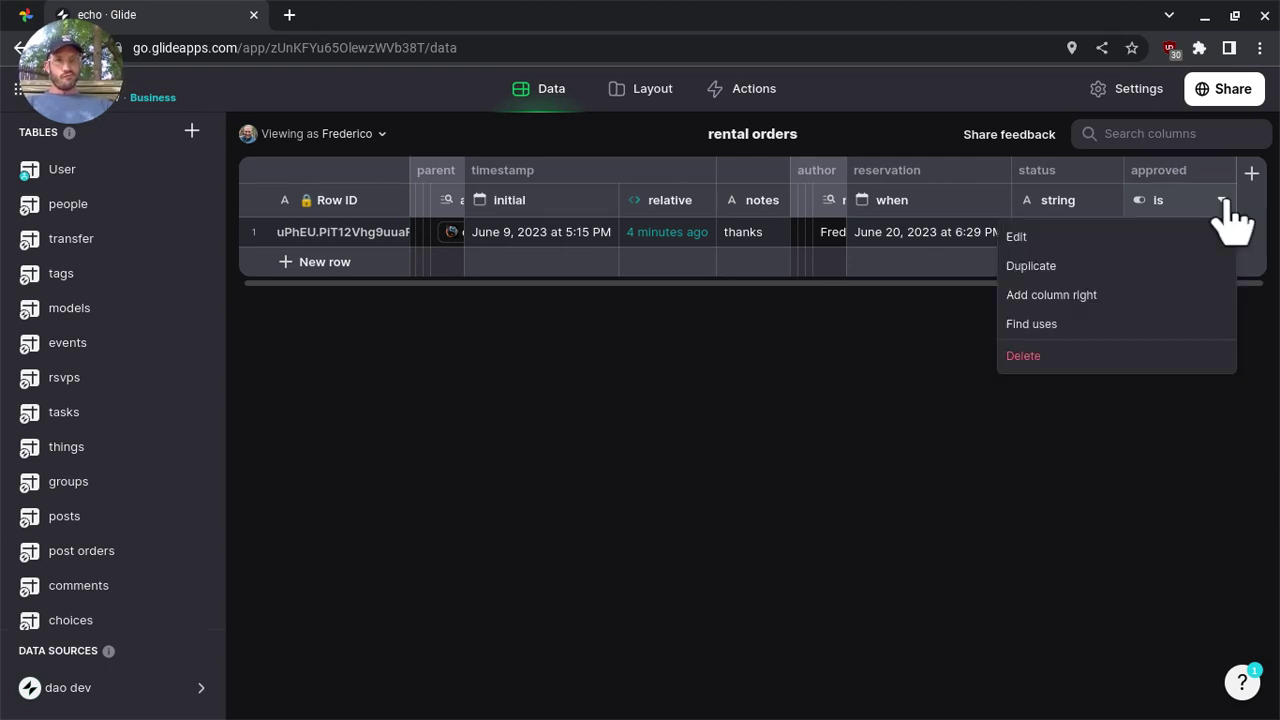
click(1158, 264)
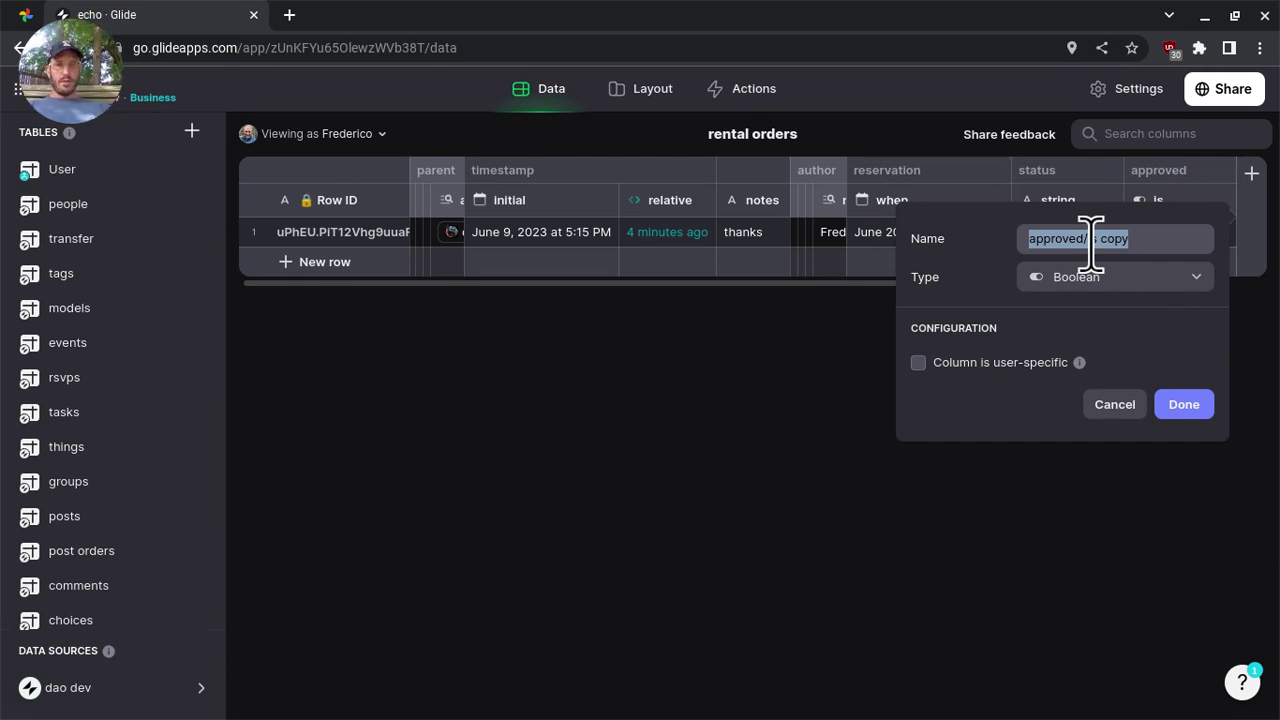
drag(1089, 240, 1203, 252)
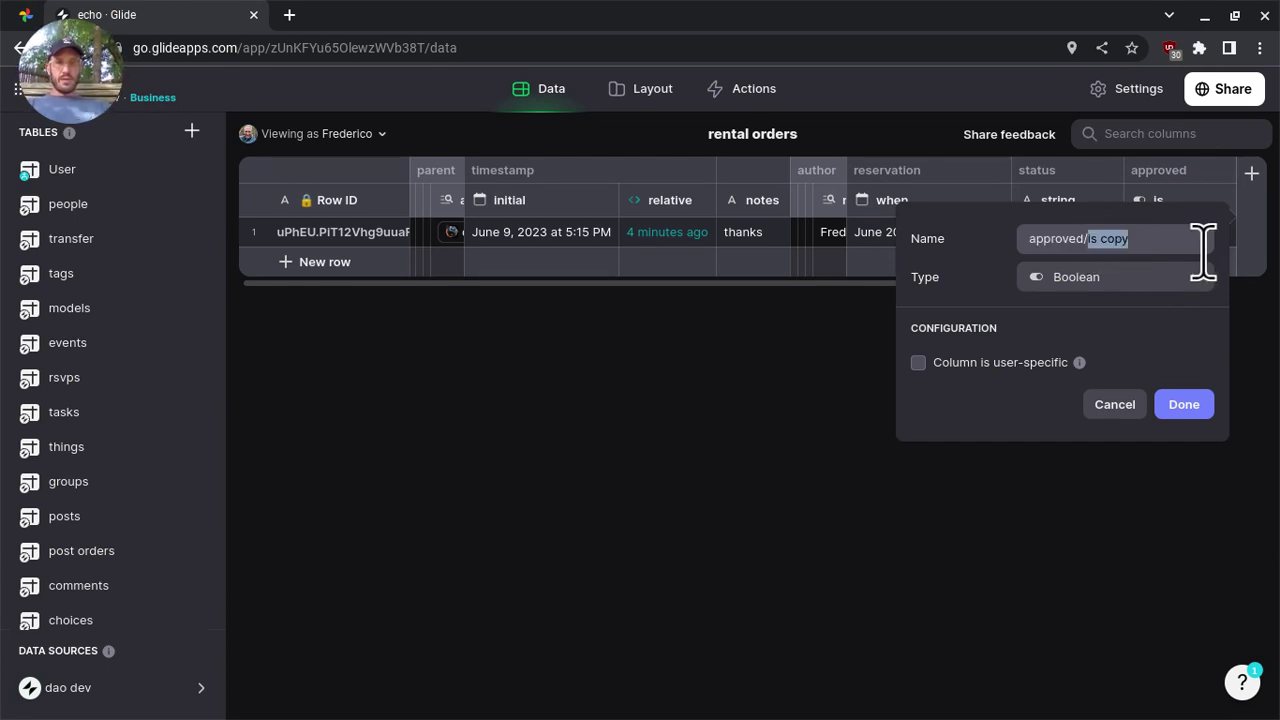
text(timestamp)
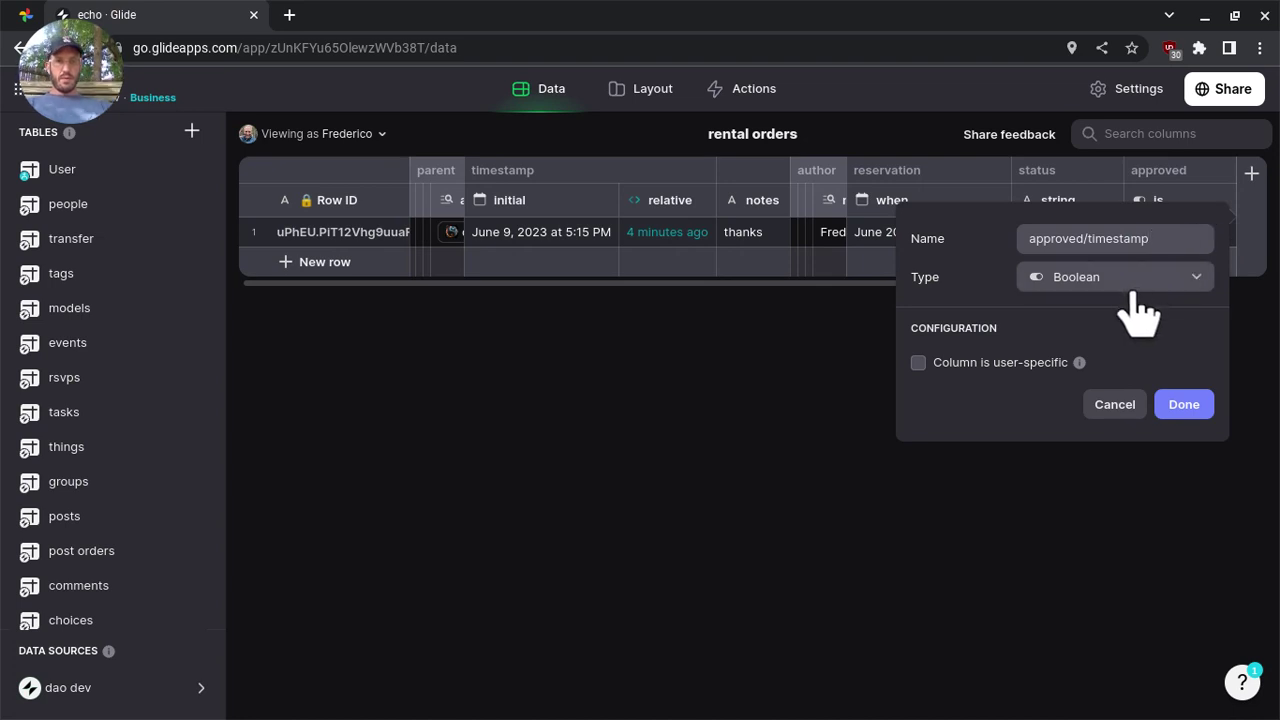
double_click(1128, 240)
text(when)
click(1108, 280)
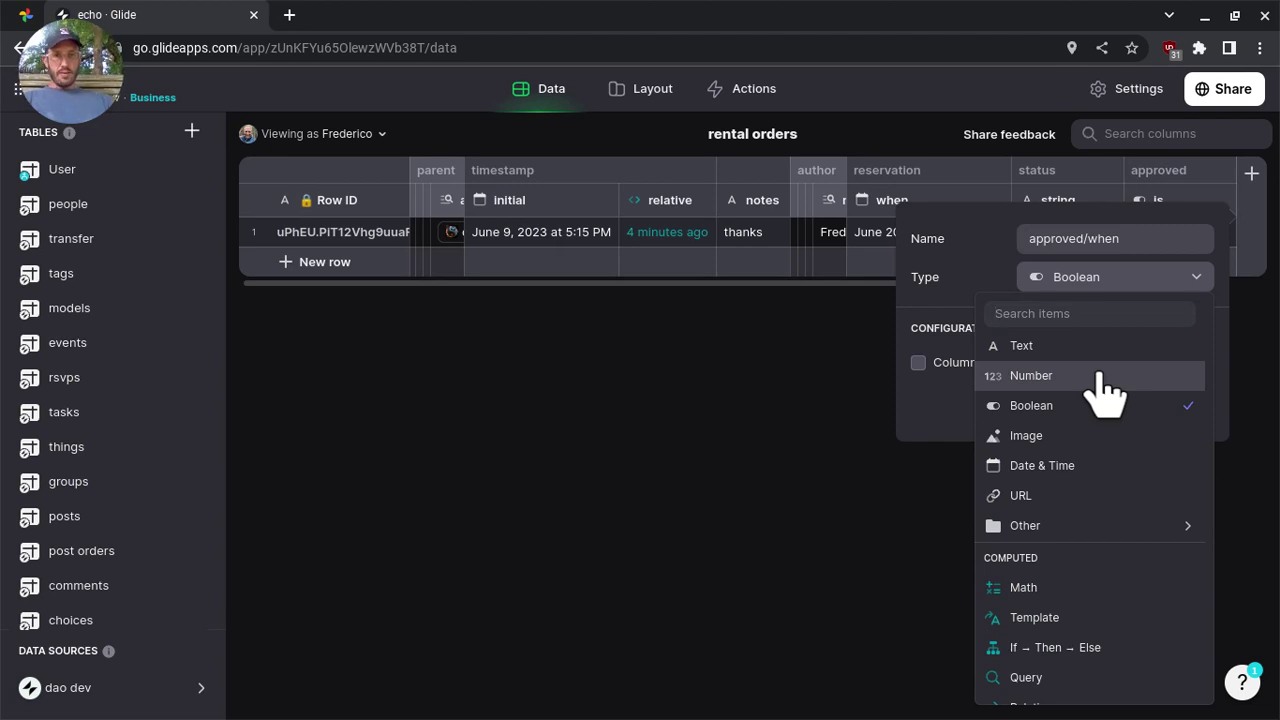
click(1078, 465)
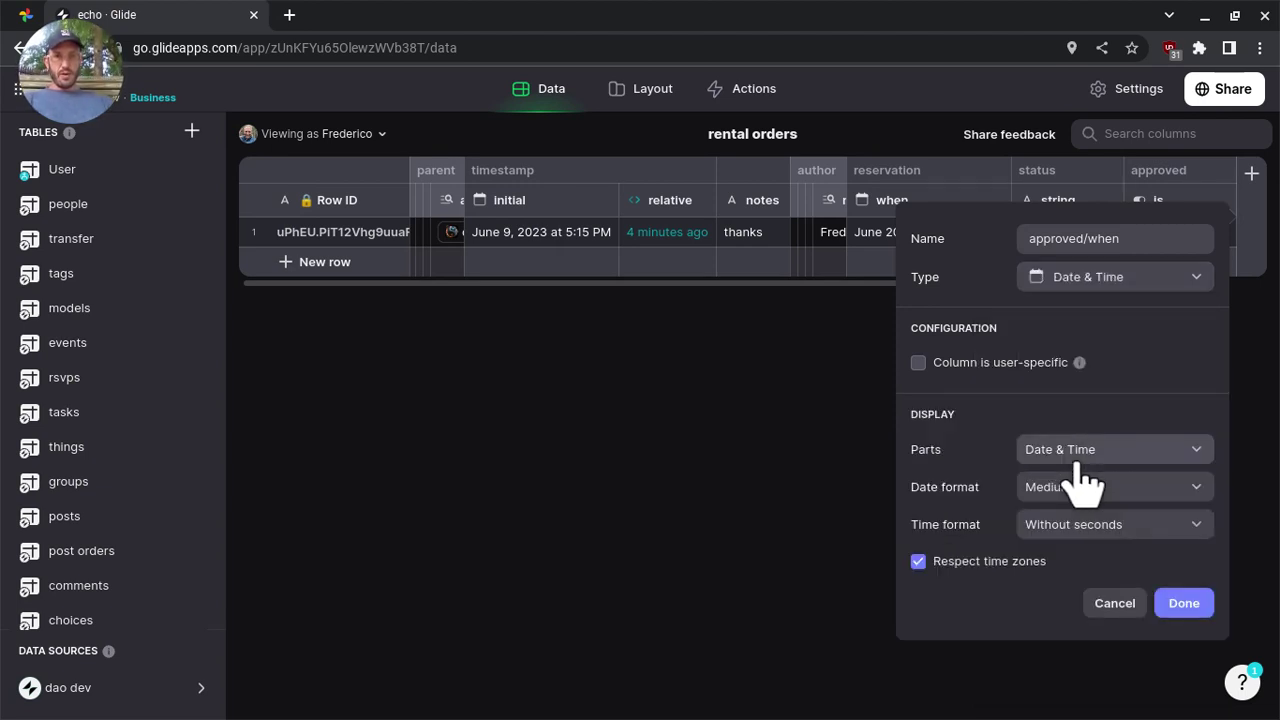
click(1074, 200)
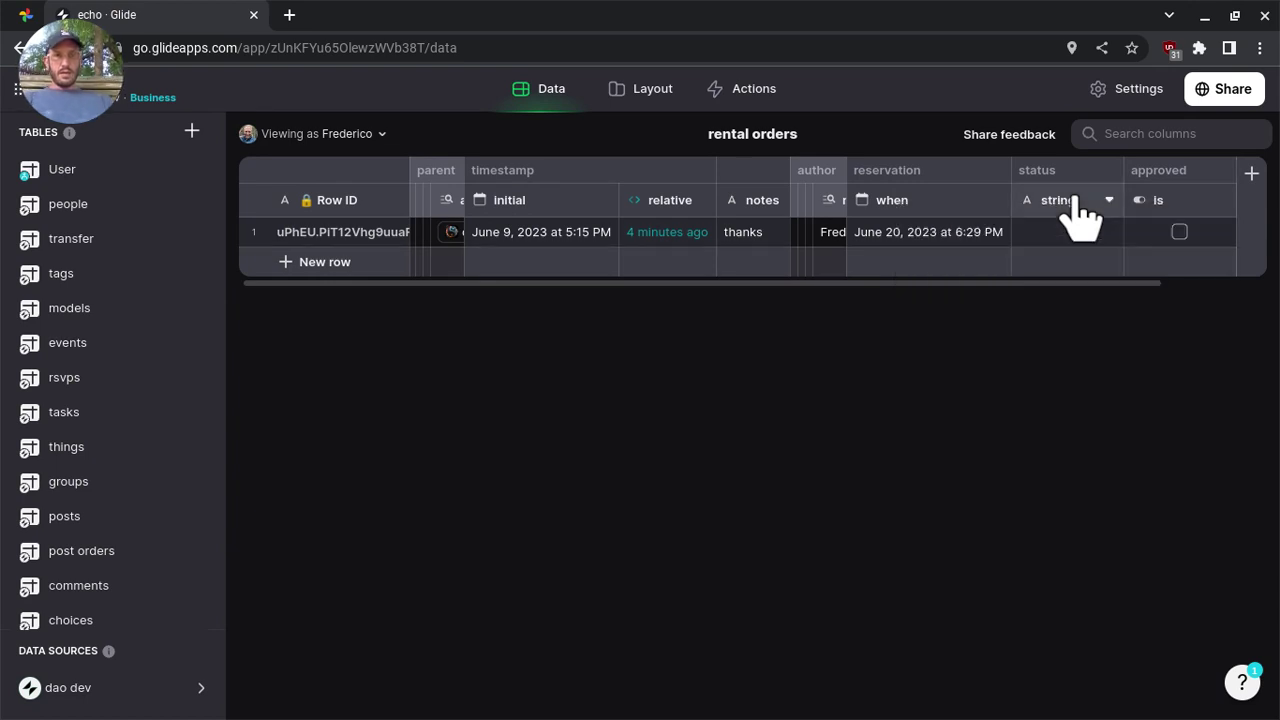
Create a new custom action and set its data source table to rental orders
click(712, 92)
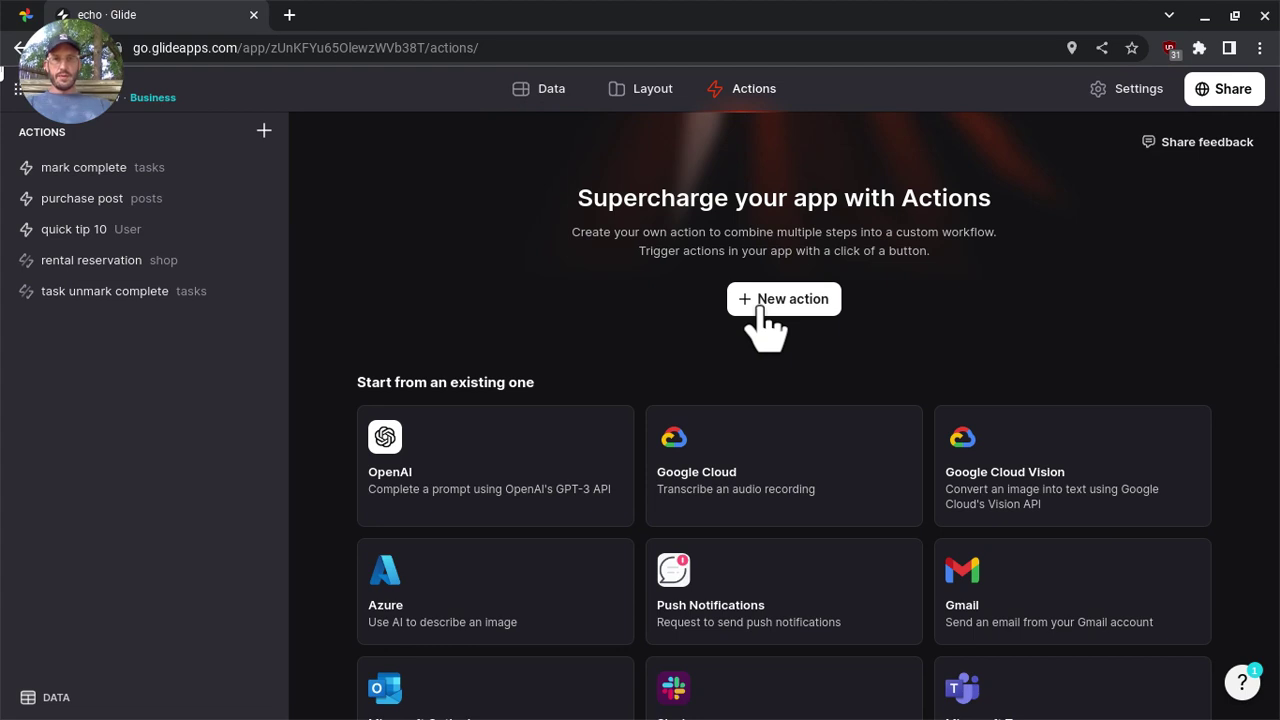
click(760, 310)
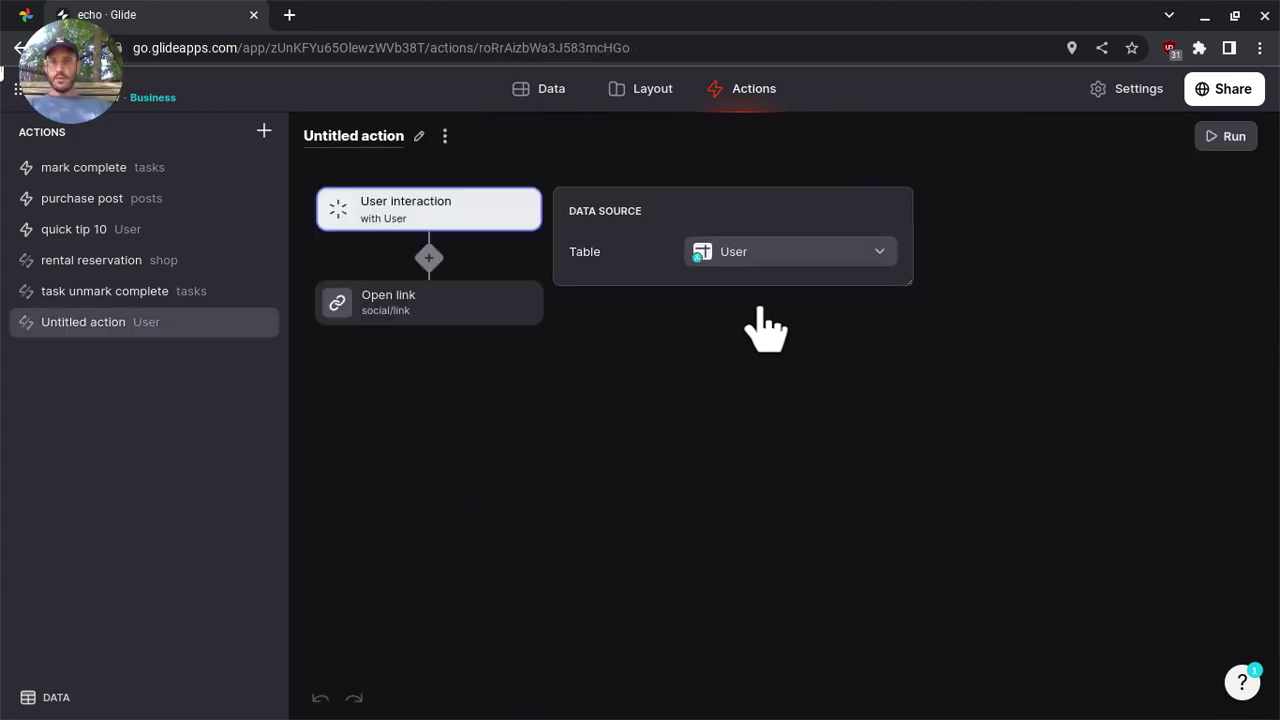
click(775, 260)
scroll(774, 320, down, 2)
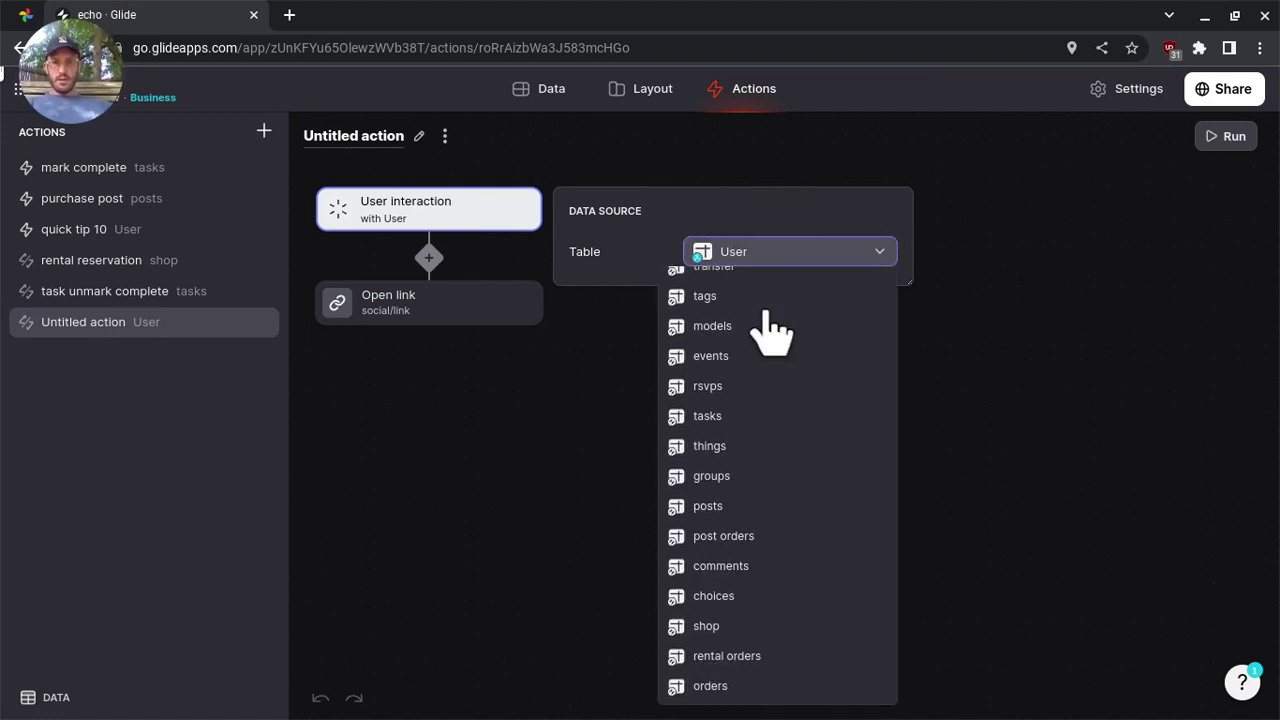
click(745, 658)
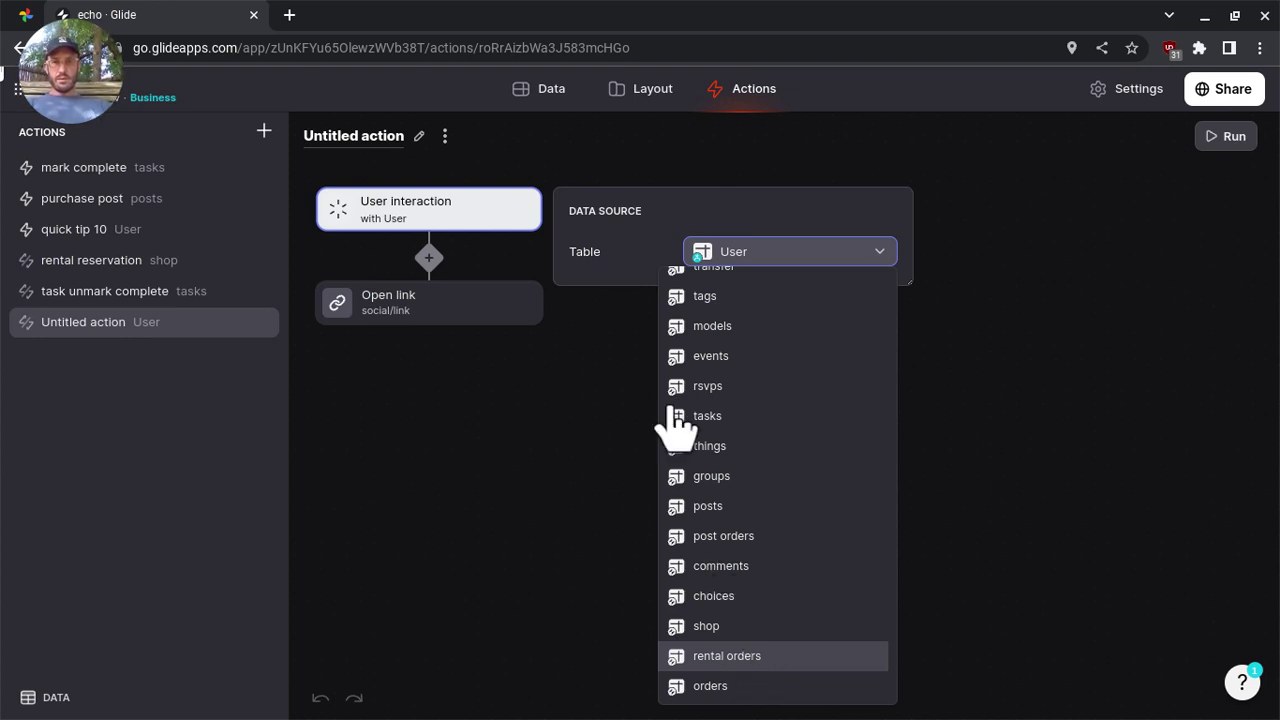